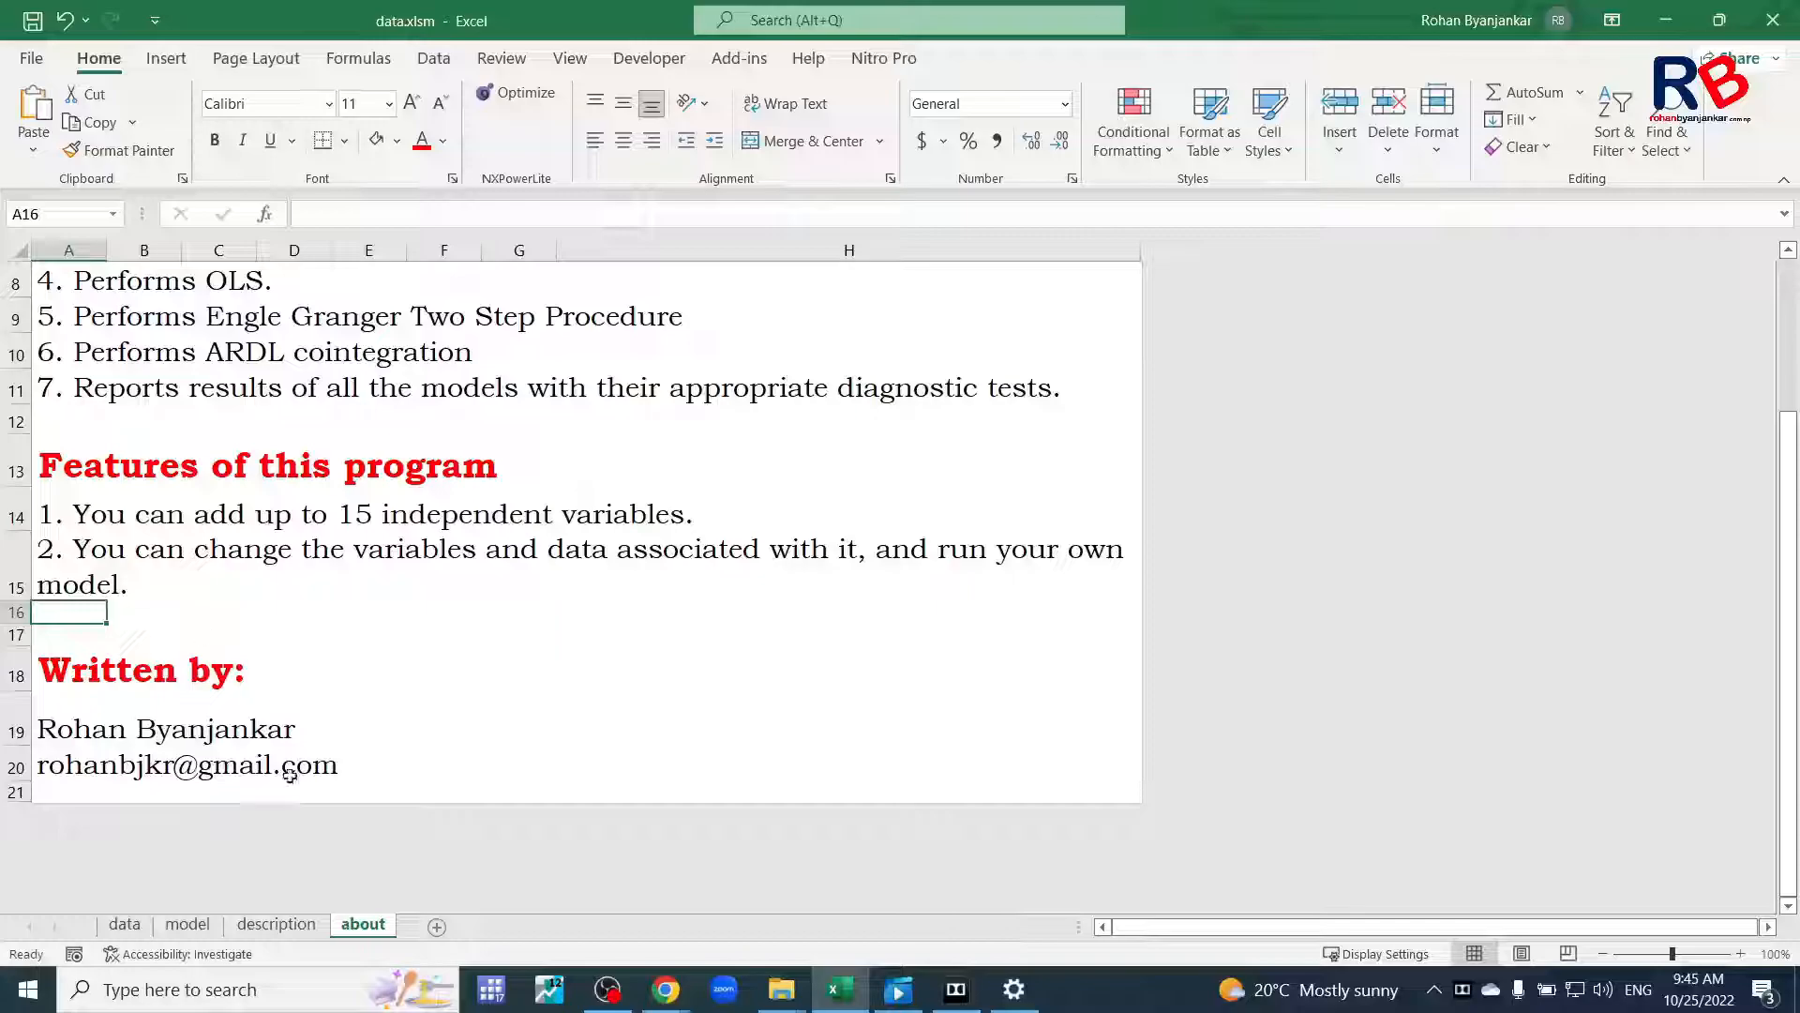
Examine the data sheet's yearly observations and its variable columns, starting with year and revenue.
left_click(126, 925)
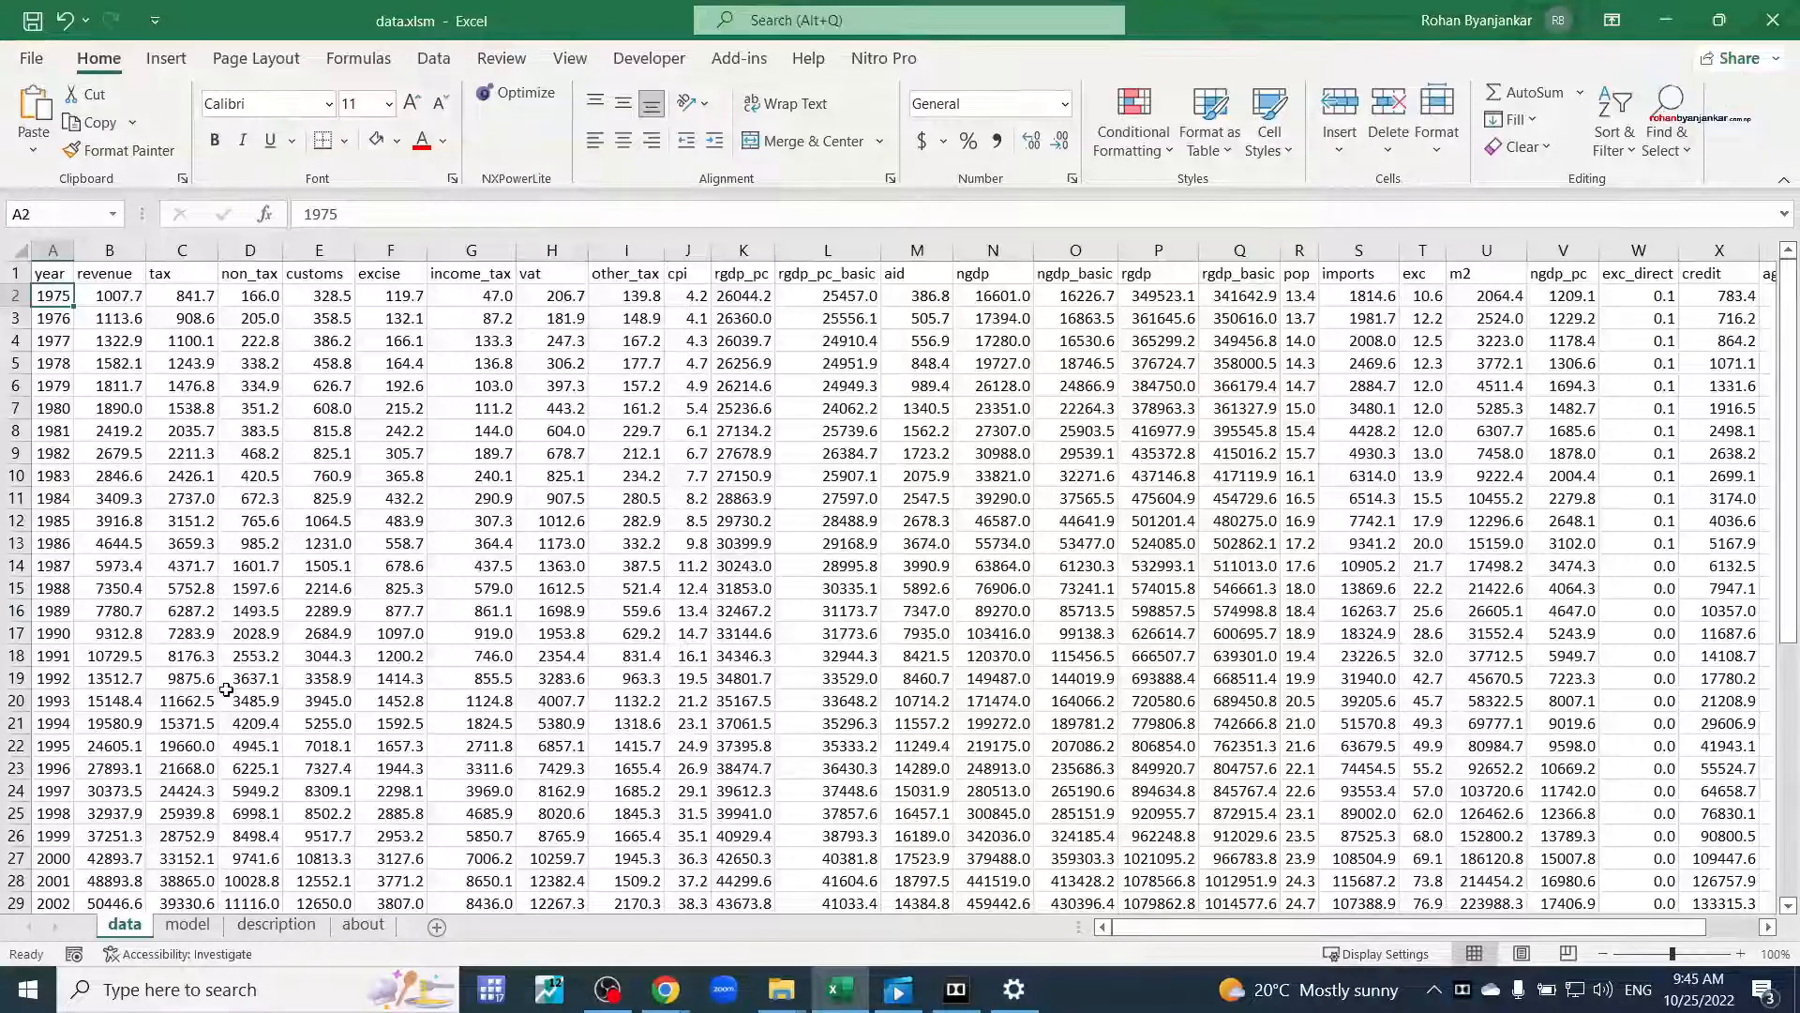
left_click(65, 401)
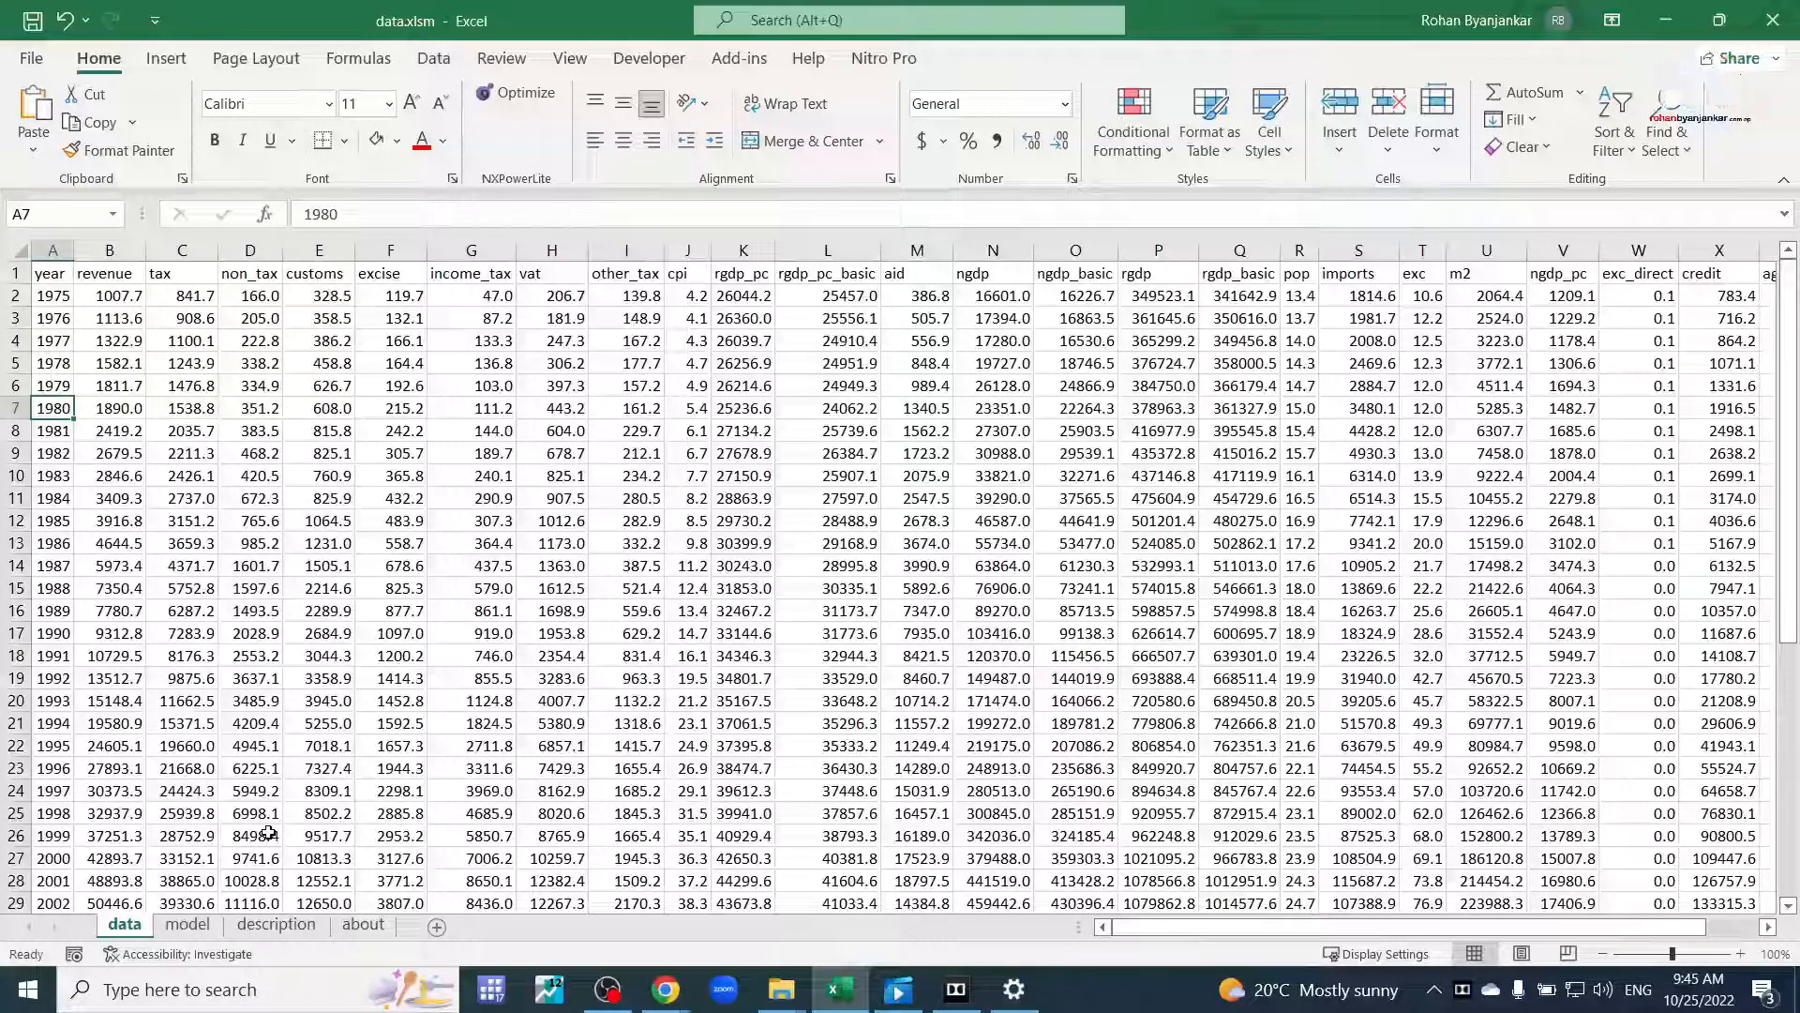
left_click(91, 273)
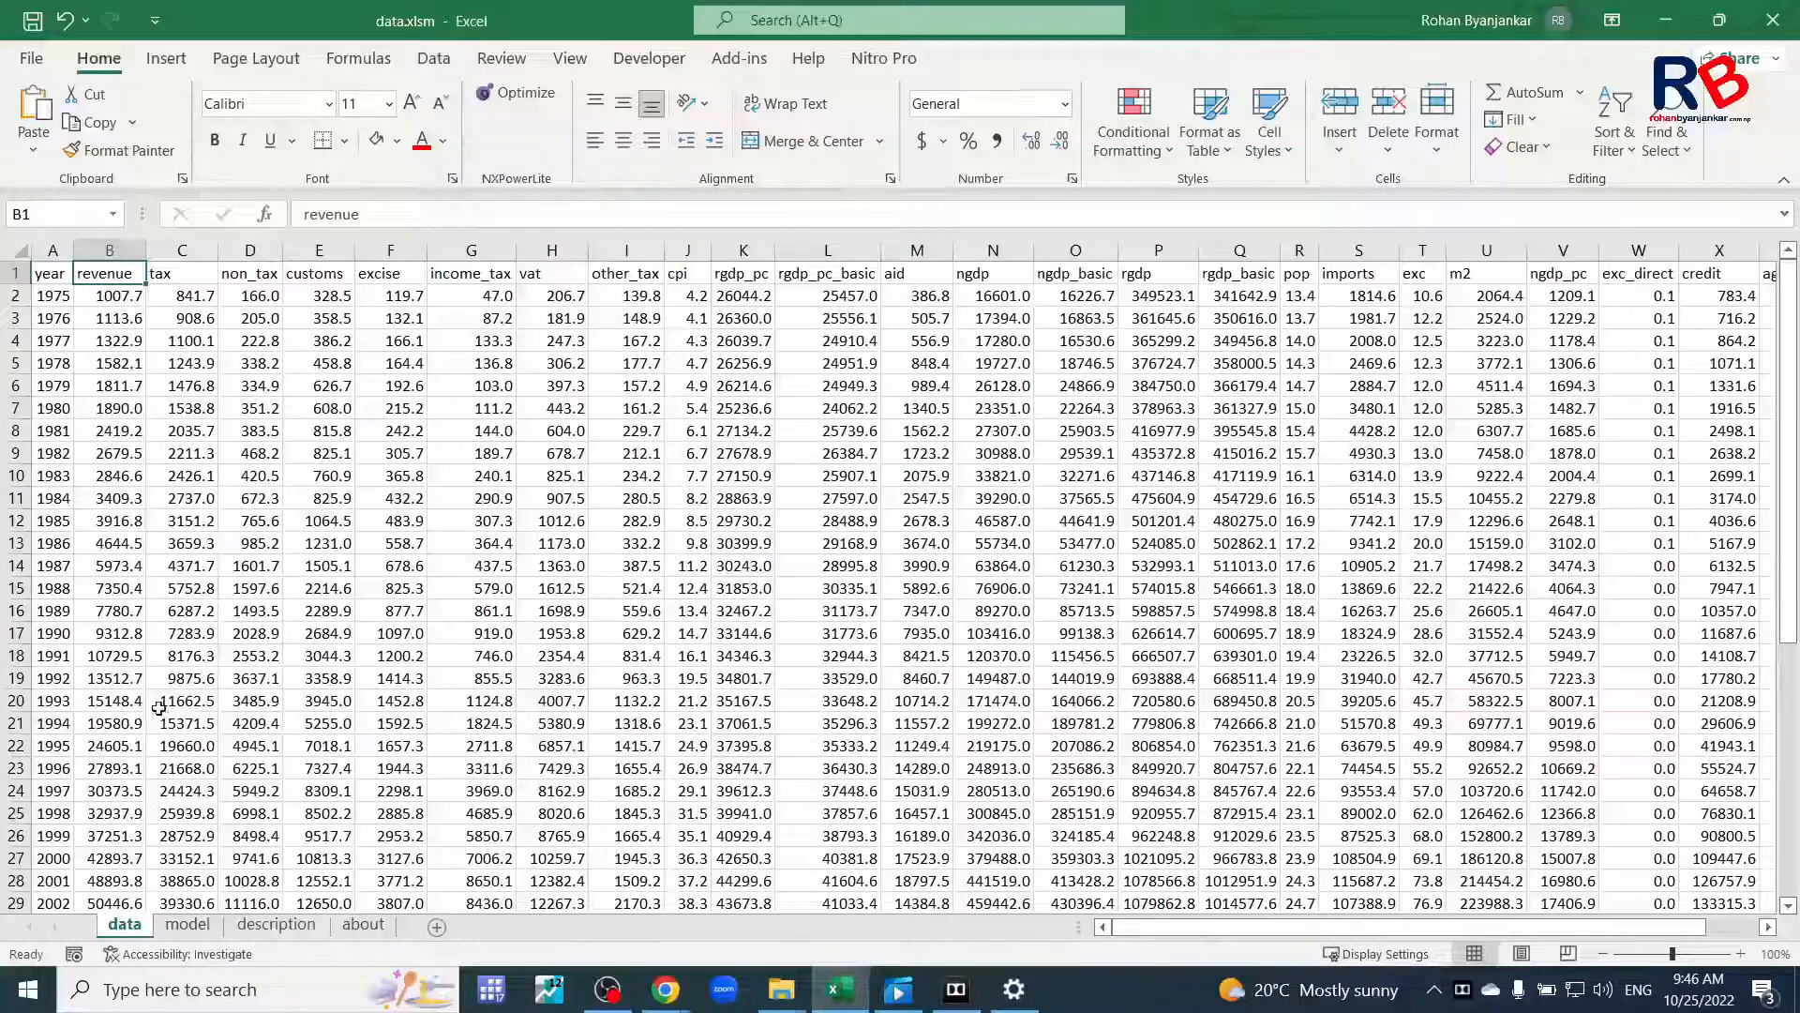
Review the dependent variable and the independent variables v1 to v4 specified on the model sheet.
left_click(192, 925)
scroll(188, 638, "up", 6)
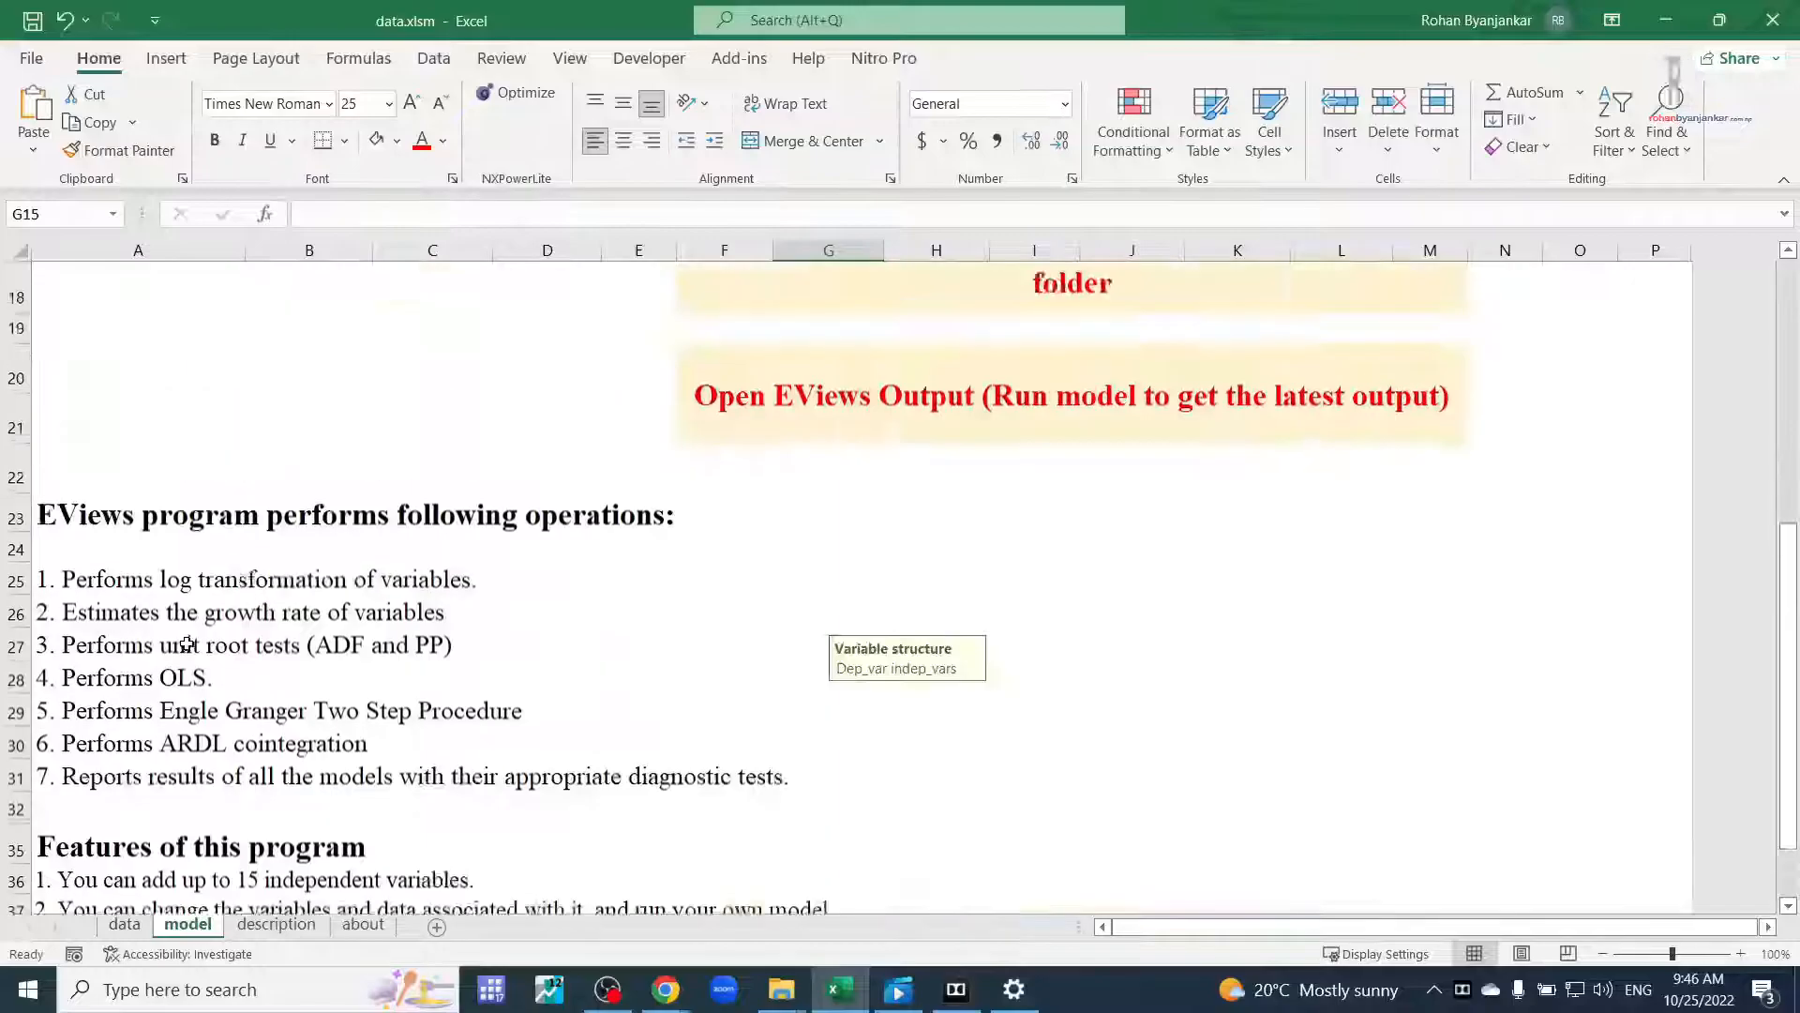
left_click(129, 300)
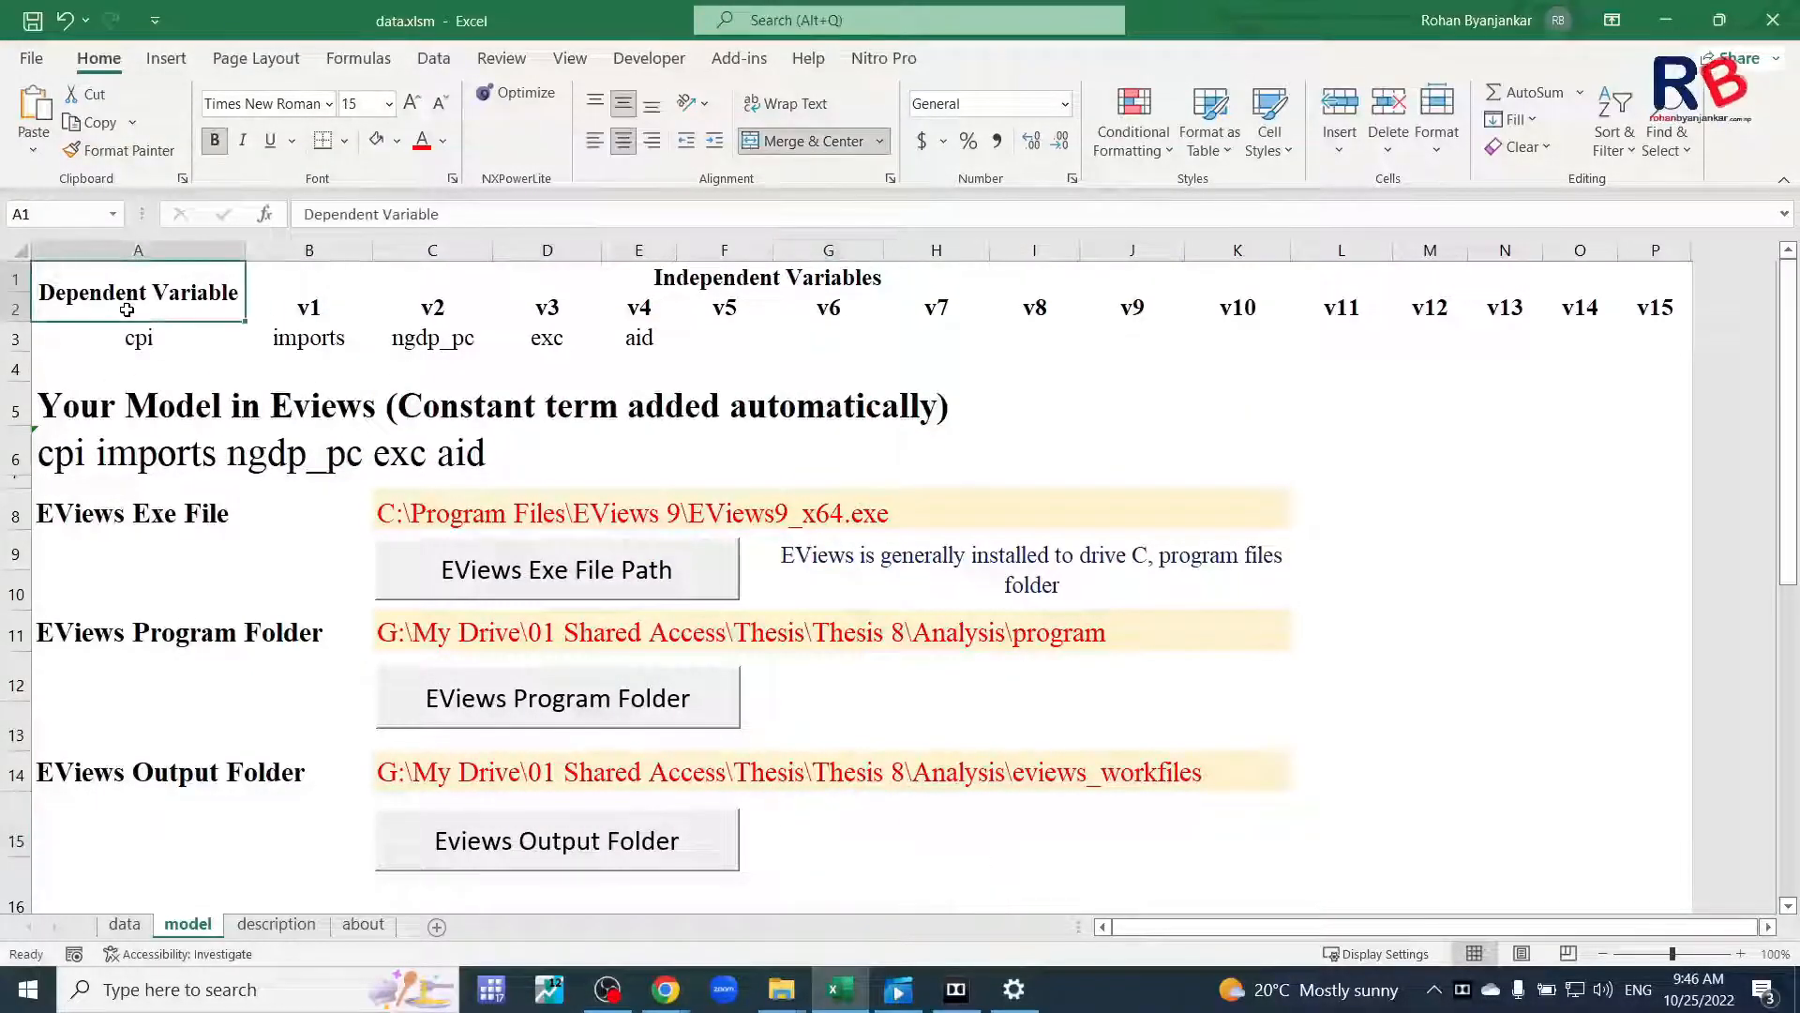
left_click(131, 340)
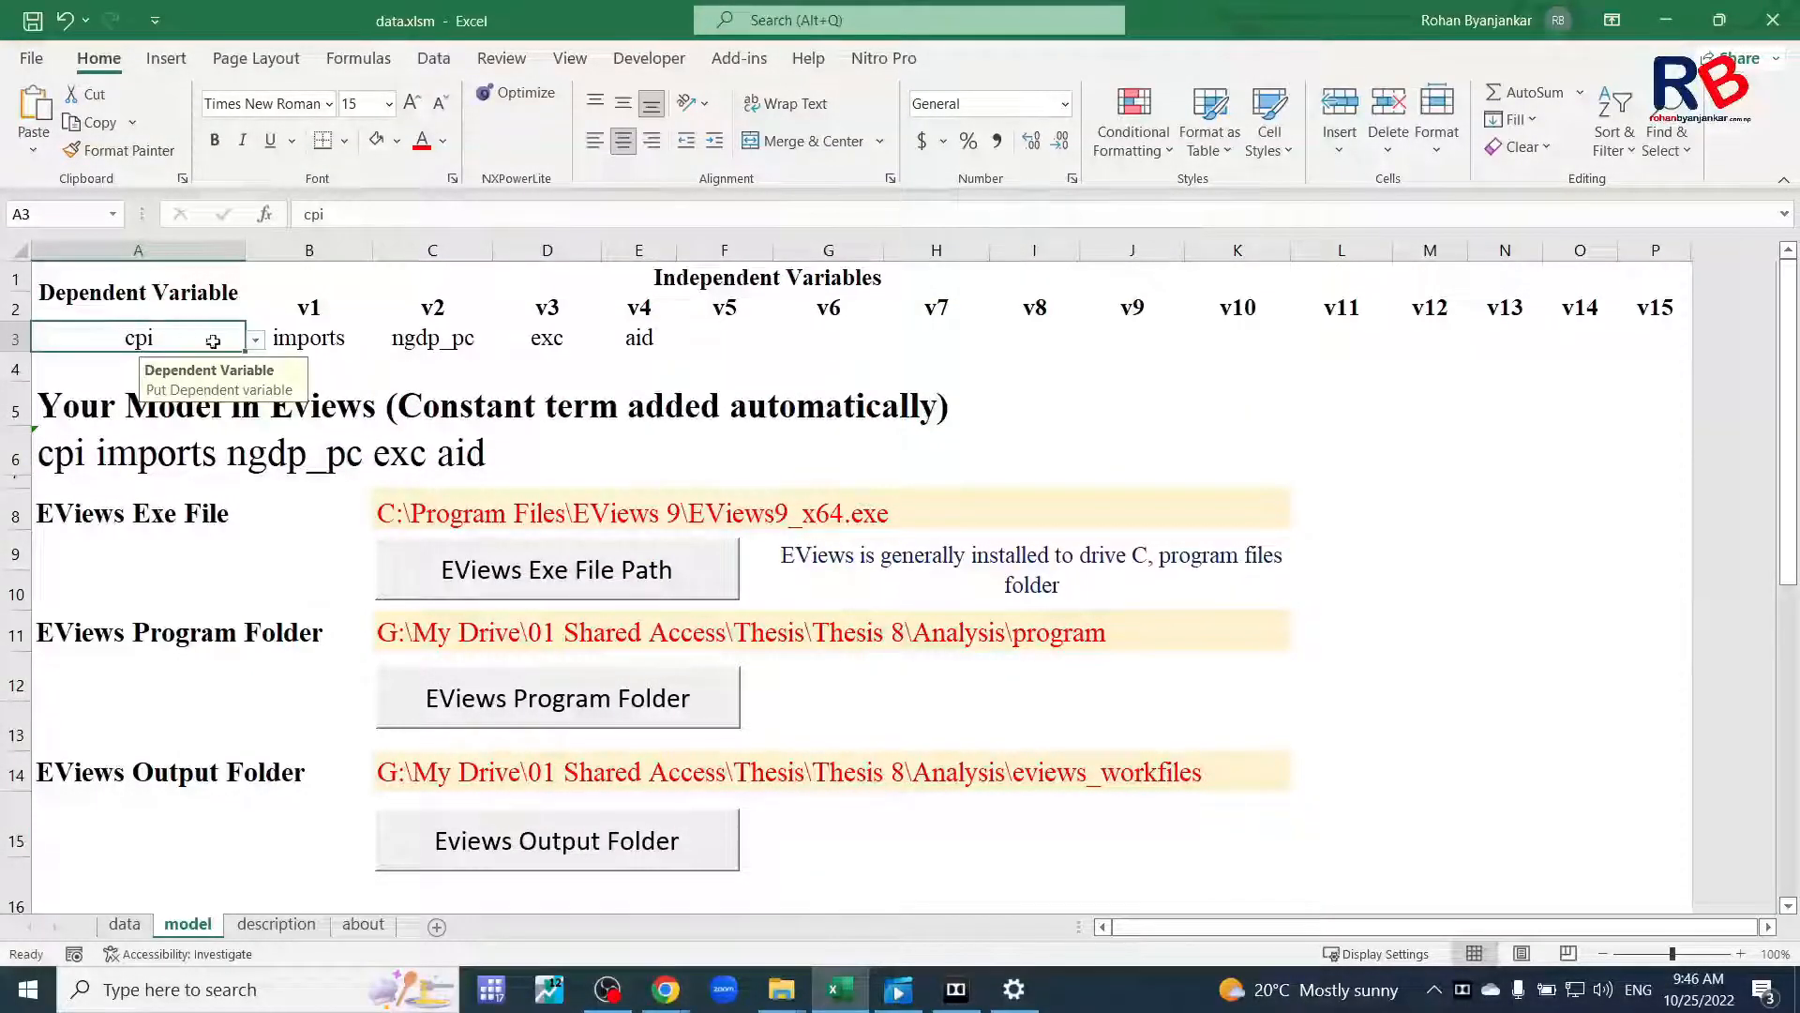
left_click(303, 340)
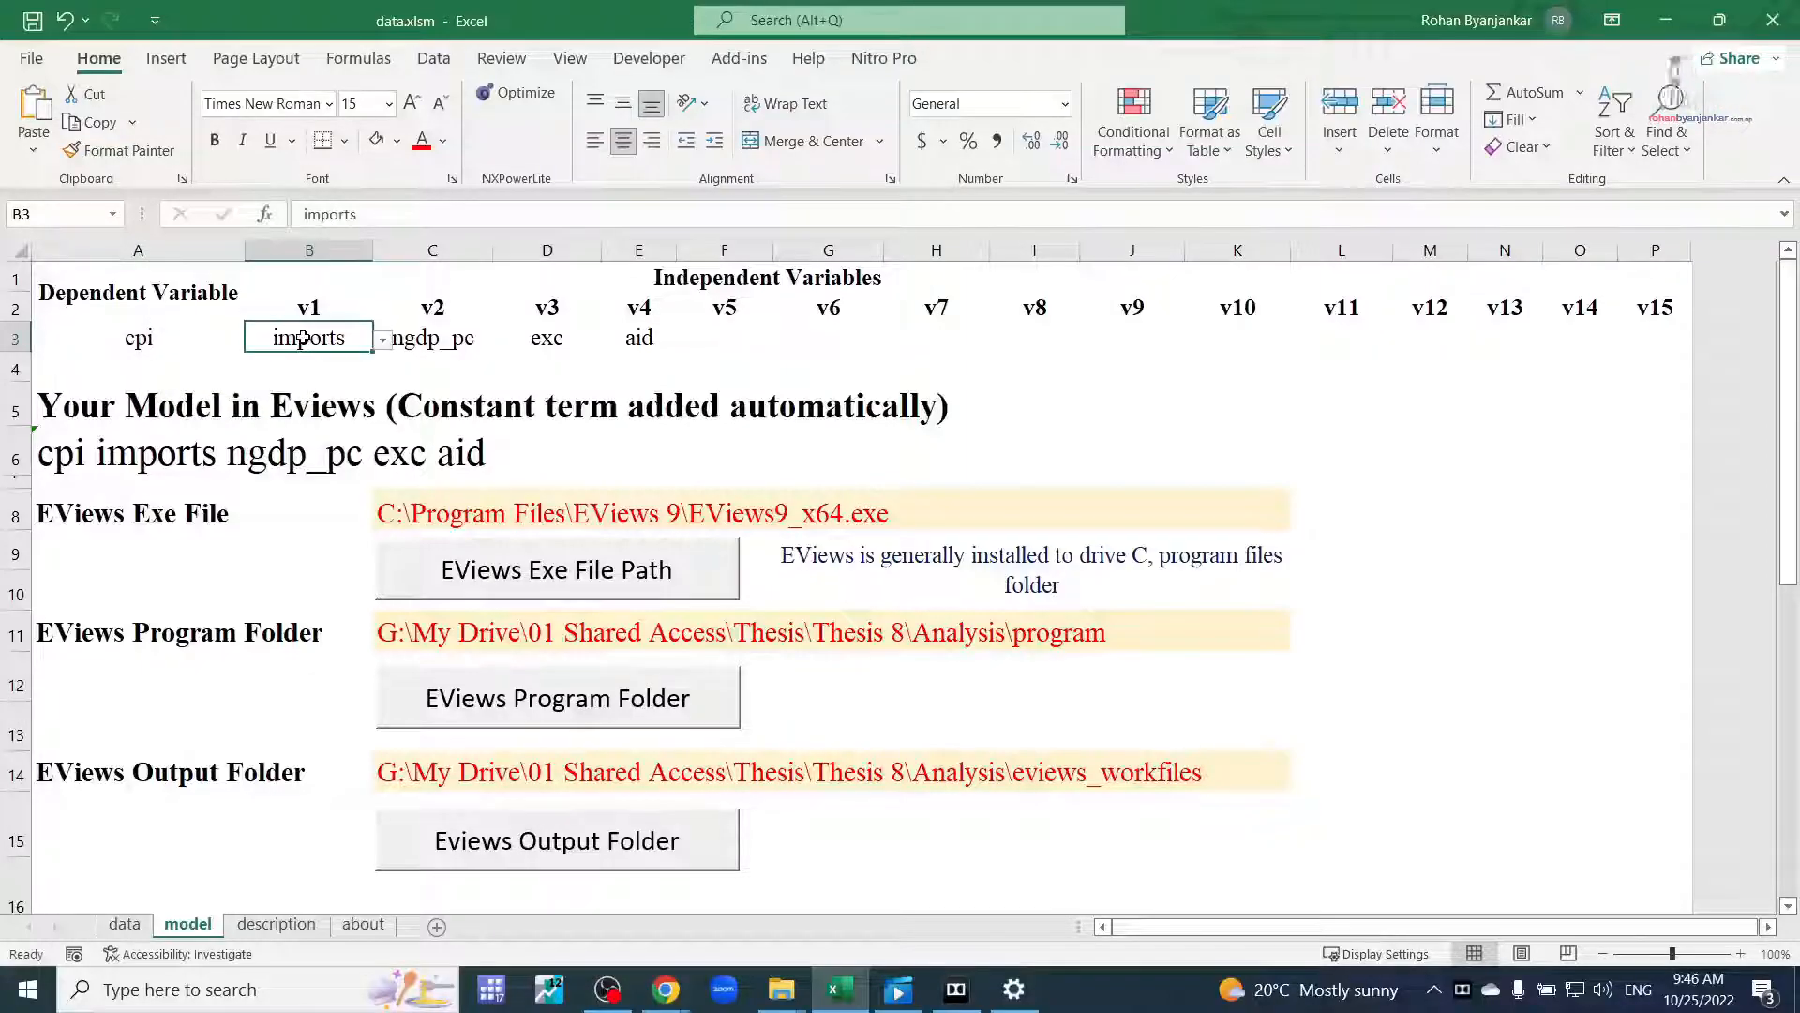
left_click(148, 339)
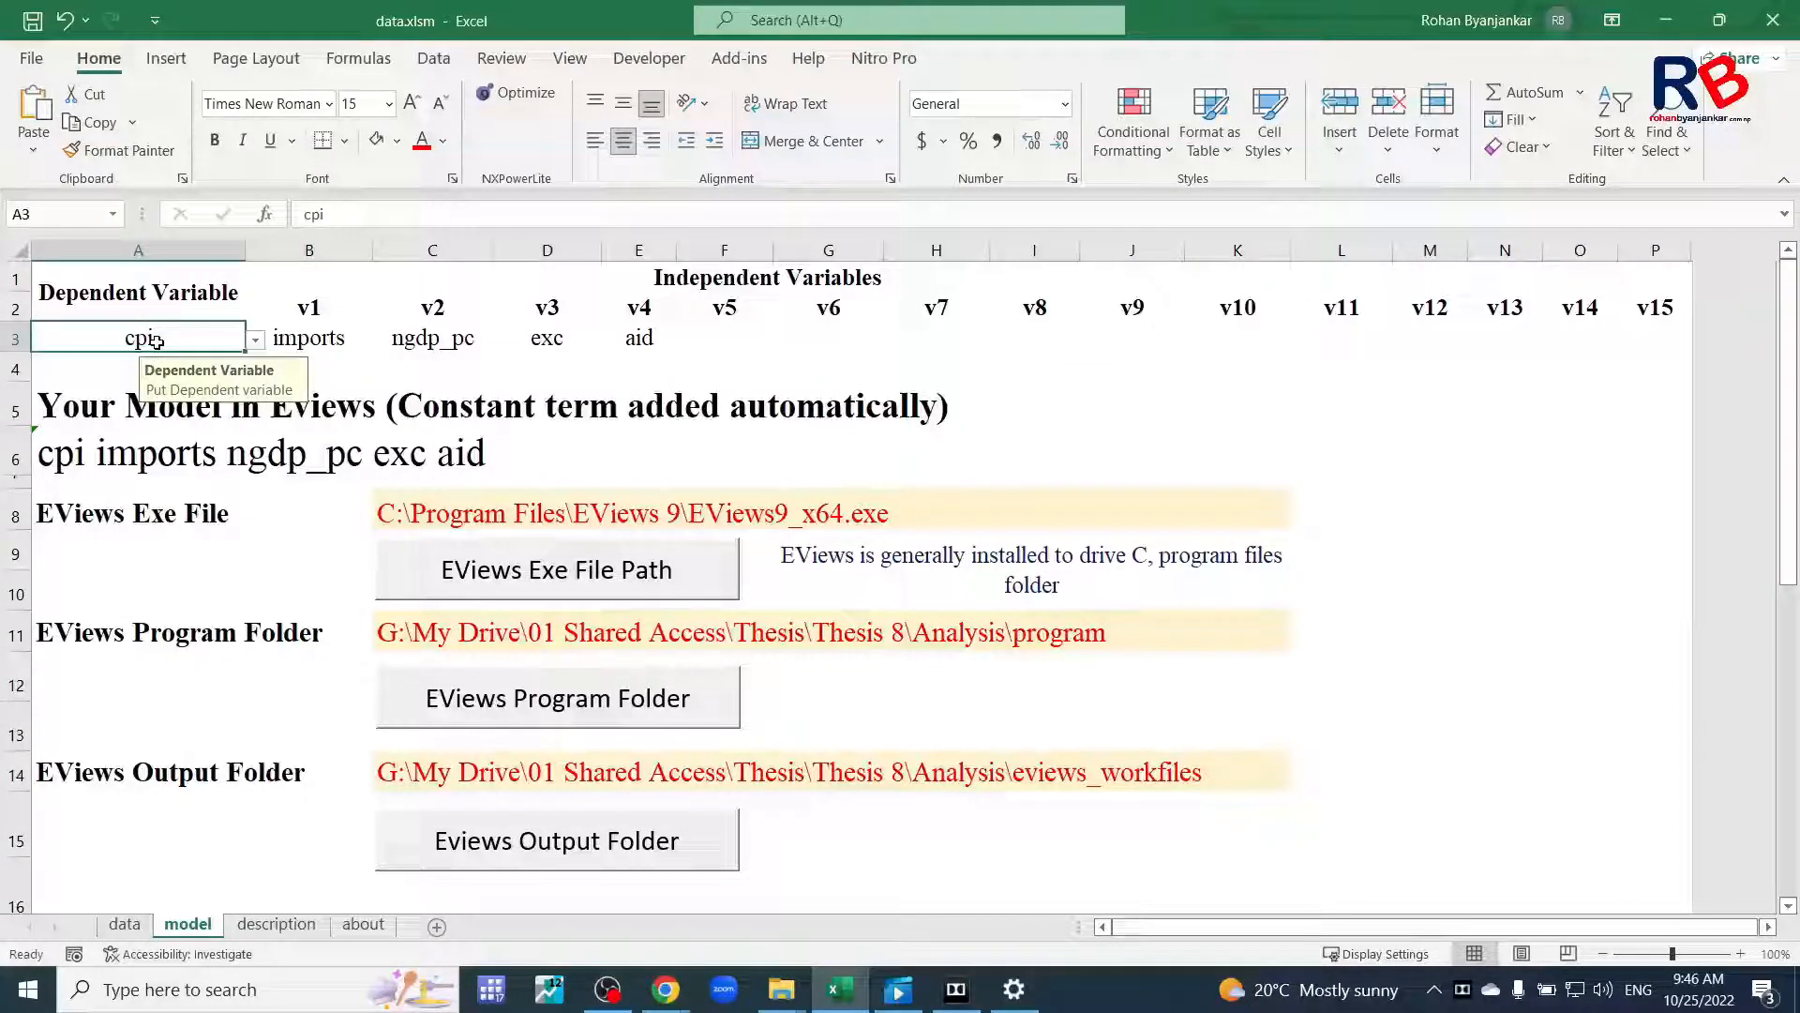
left_click(322, 342)
left_click(432, 339)
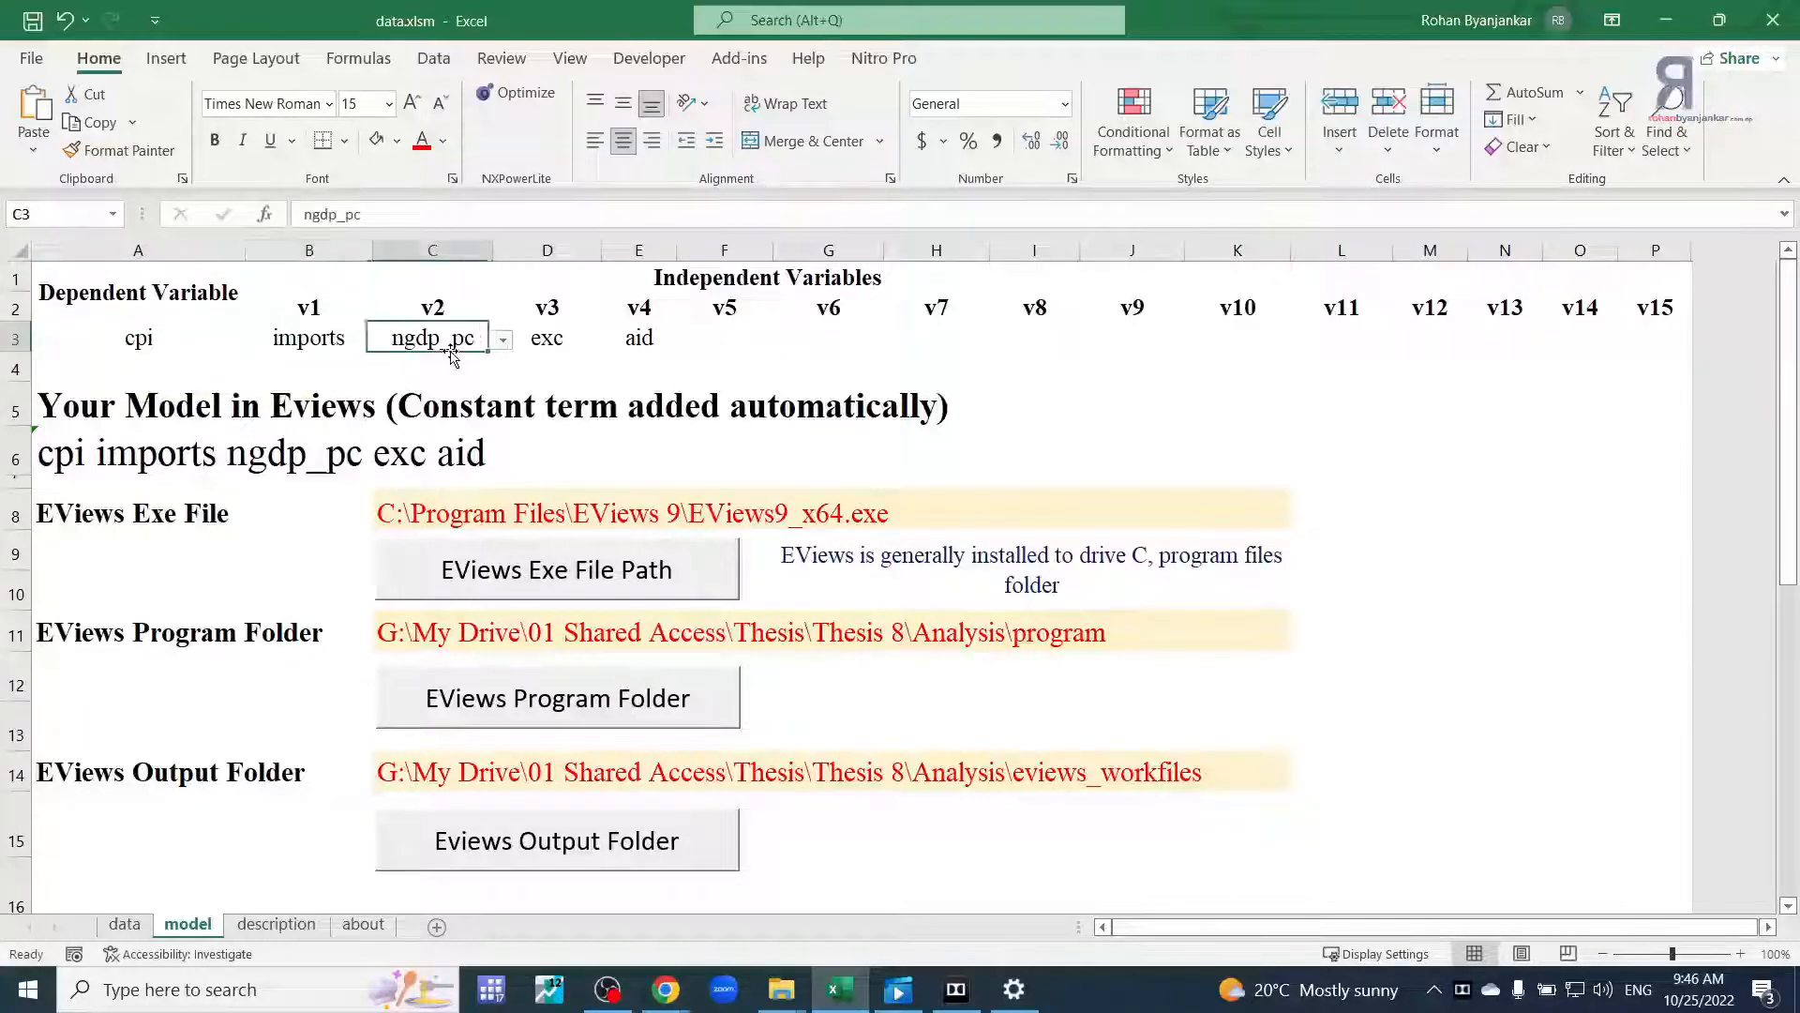
left_click(559, 341)
left_click(661, 344)
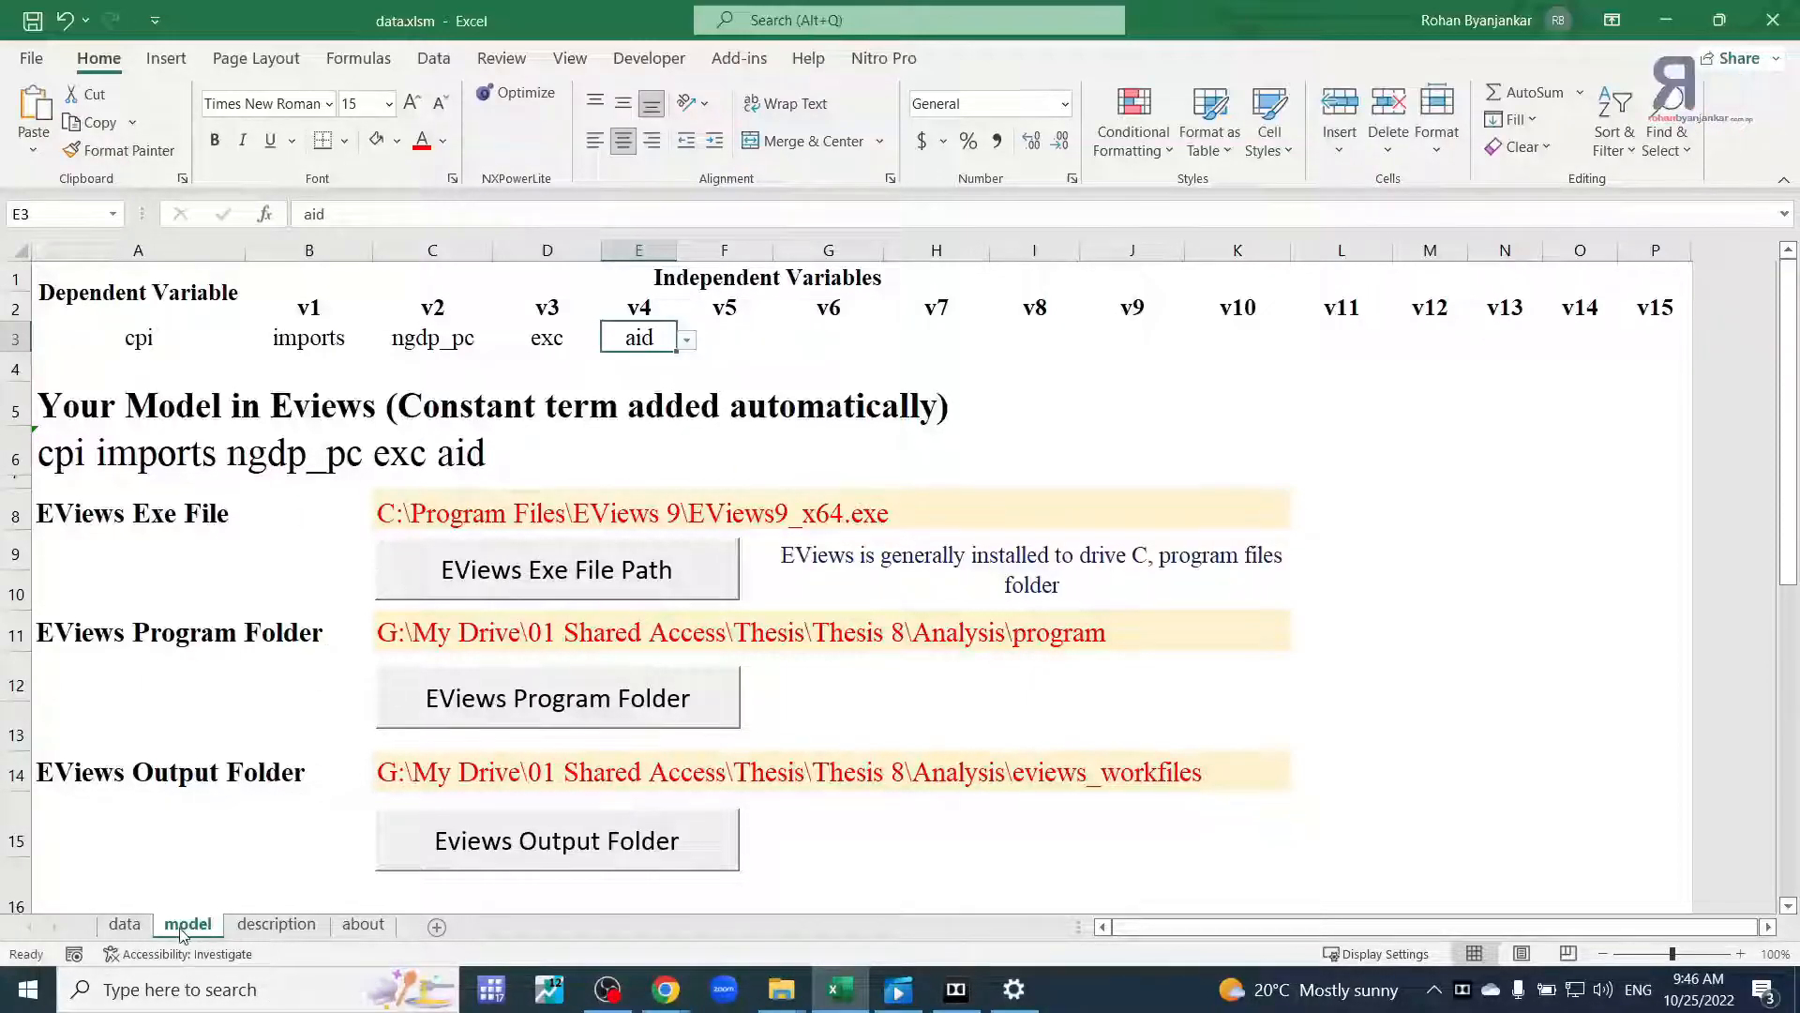
Examine the description sheet's variable names, data sources and units of value, including the entry for cpi.
left_click(258, 927)
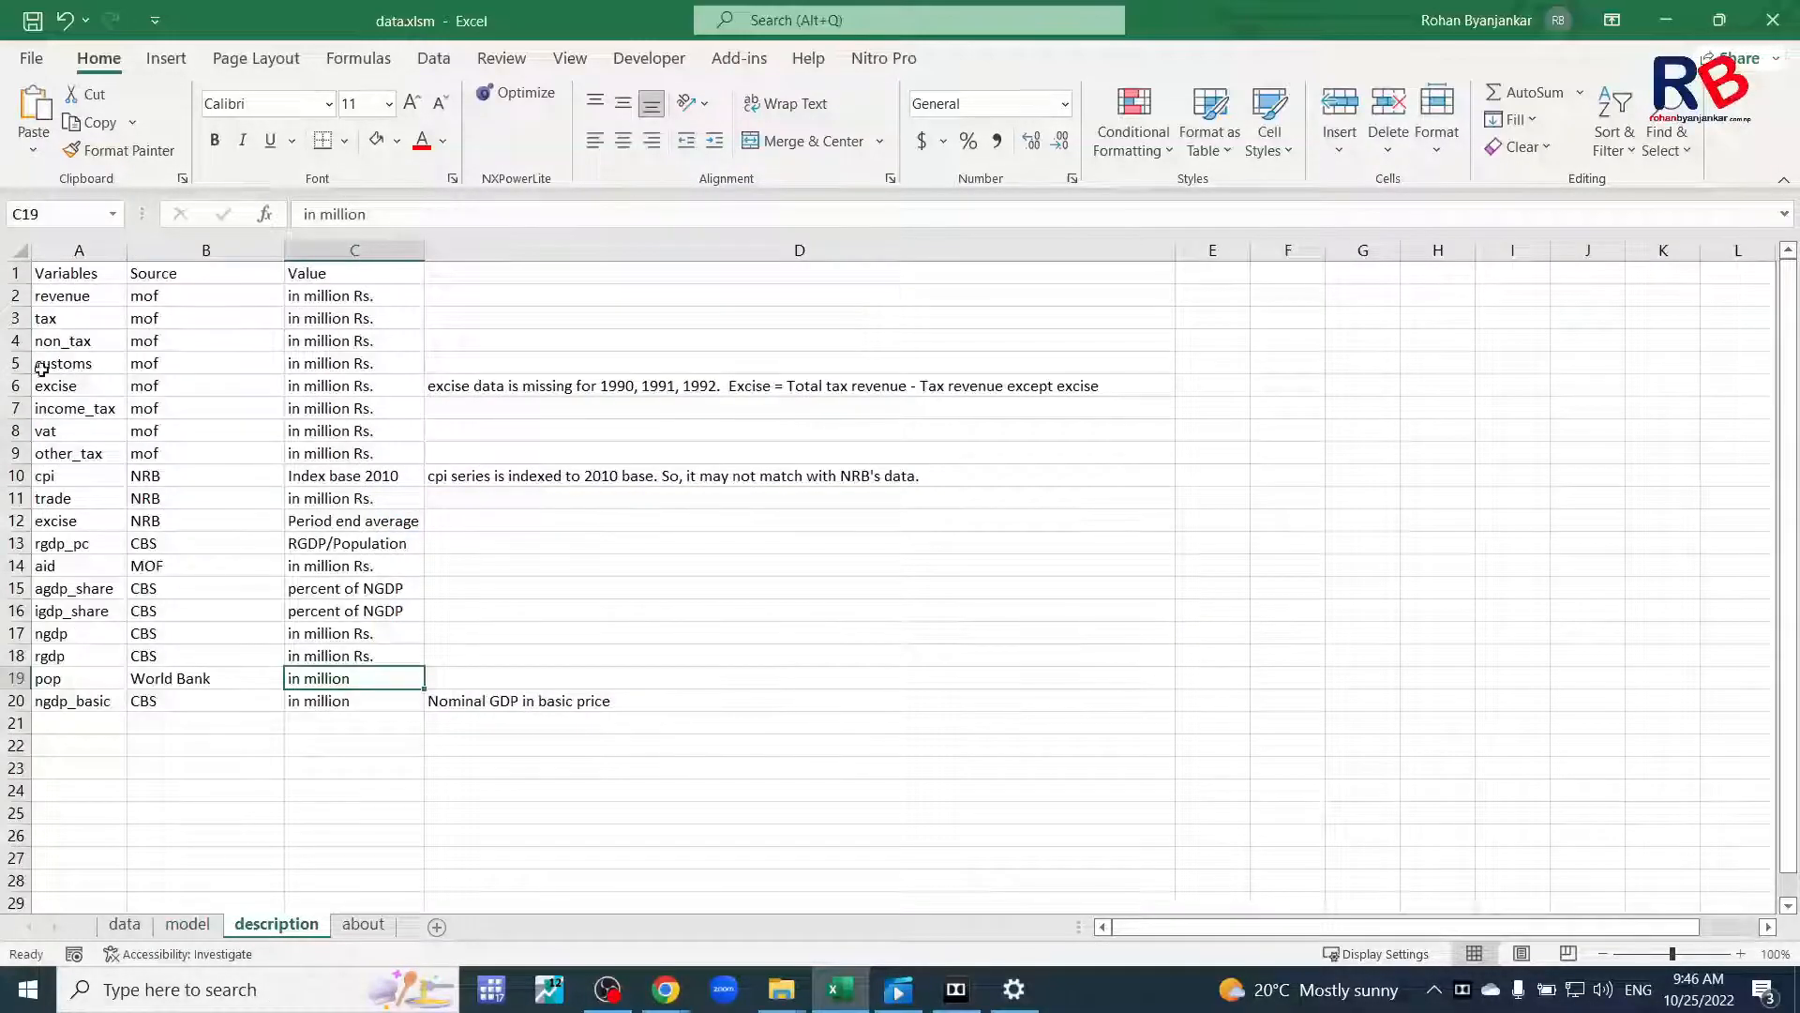
left_click(44, 298)
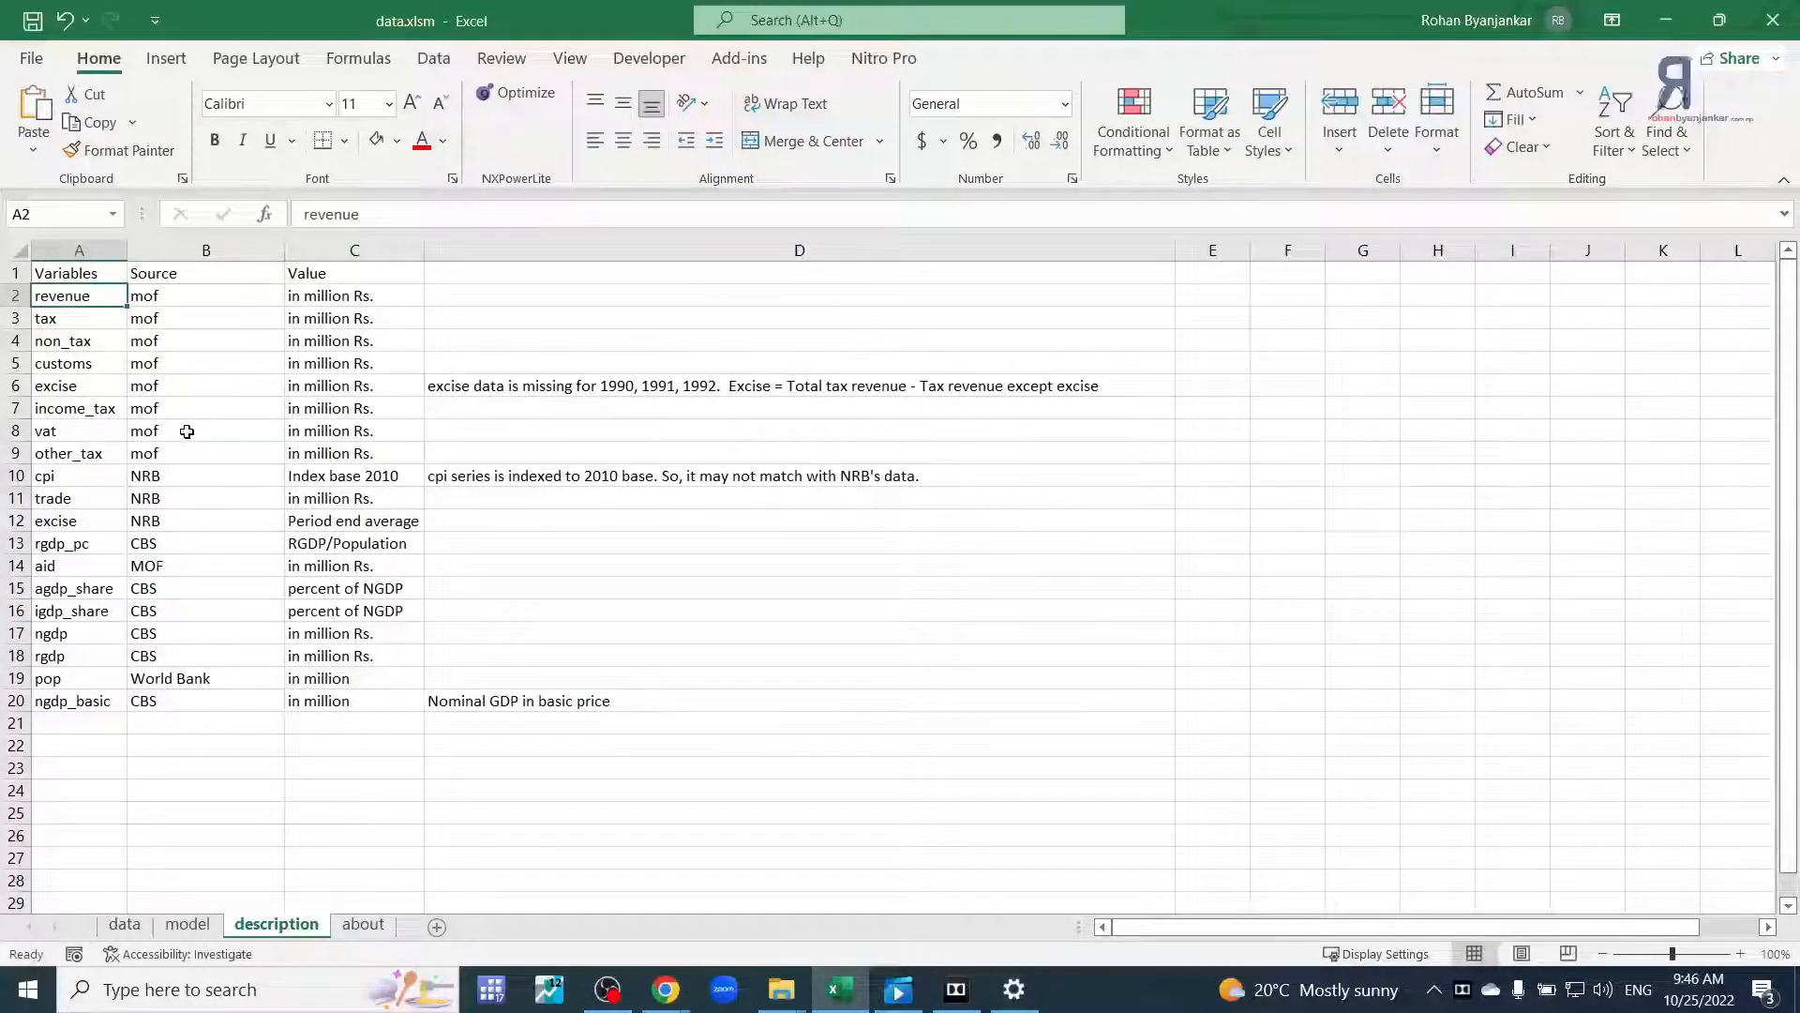
left_click(168, 311)
left_click_drag(167, 300, 201, 681)
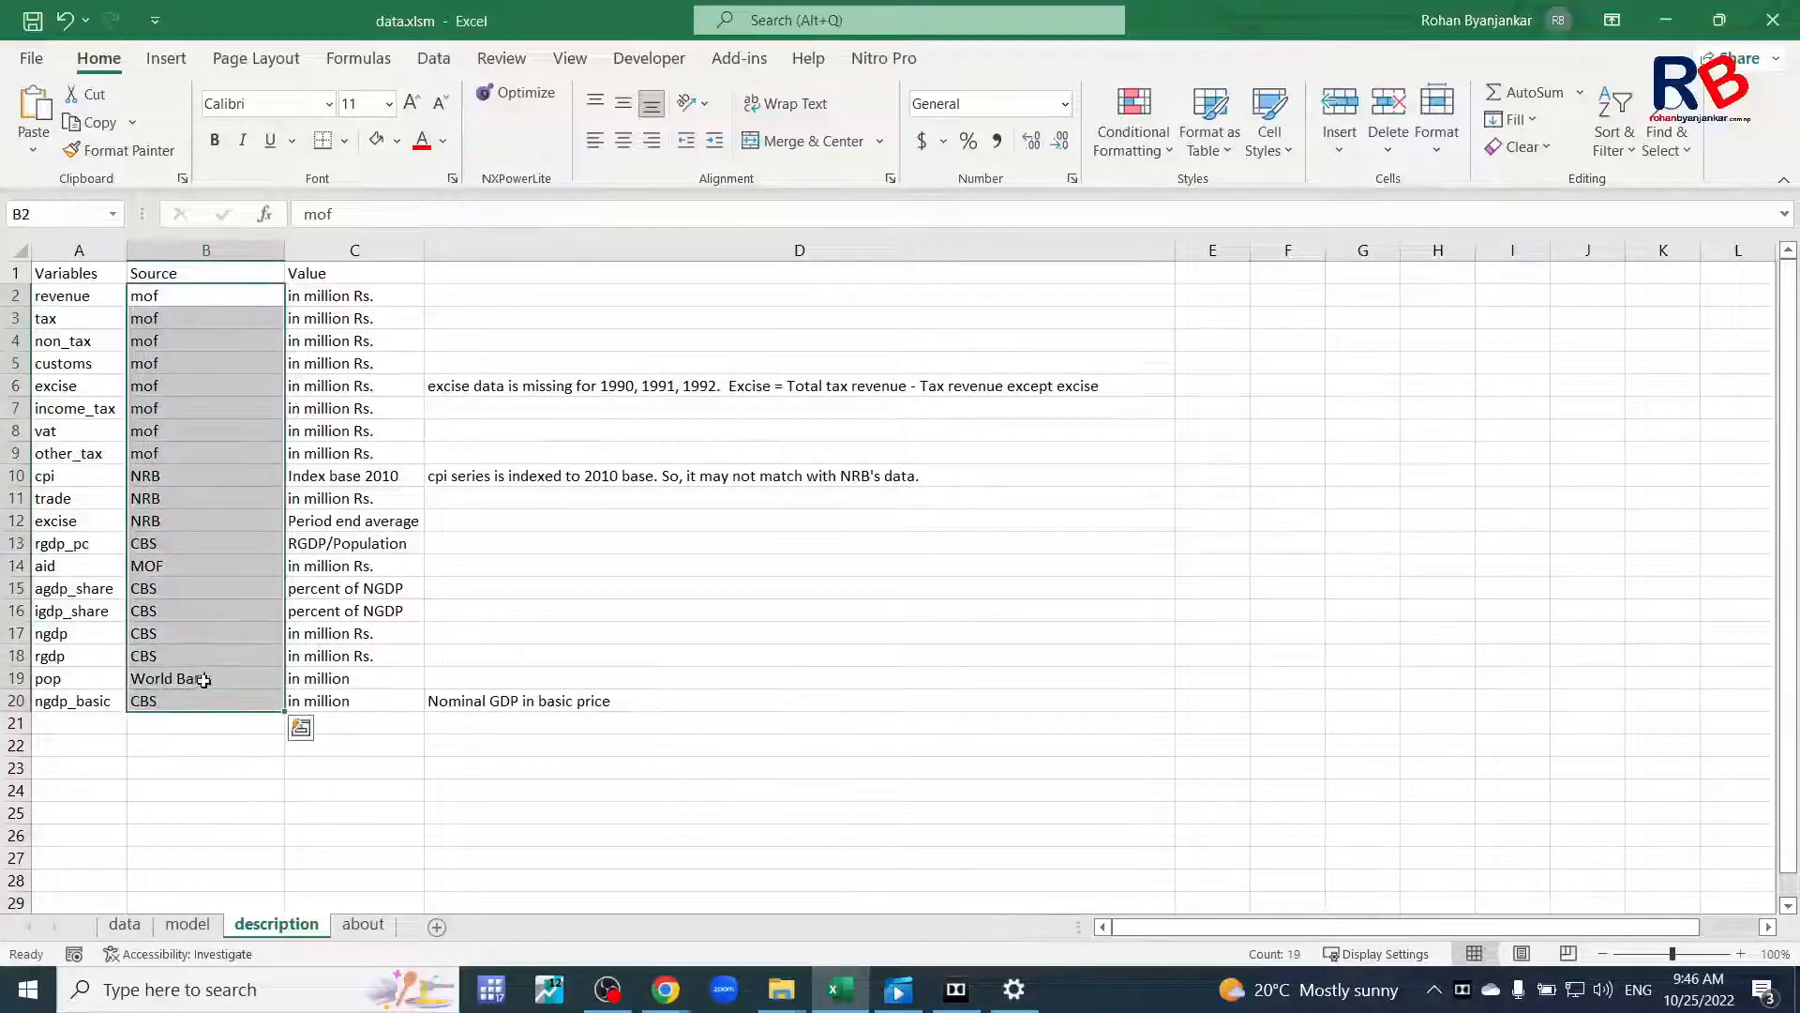
left_click(217, 634)
left_click_drag(353, 295, 346, 695)
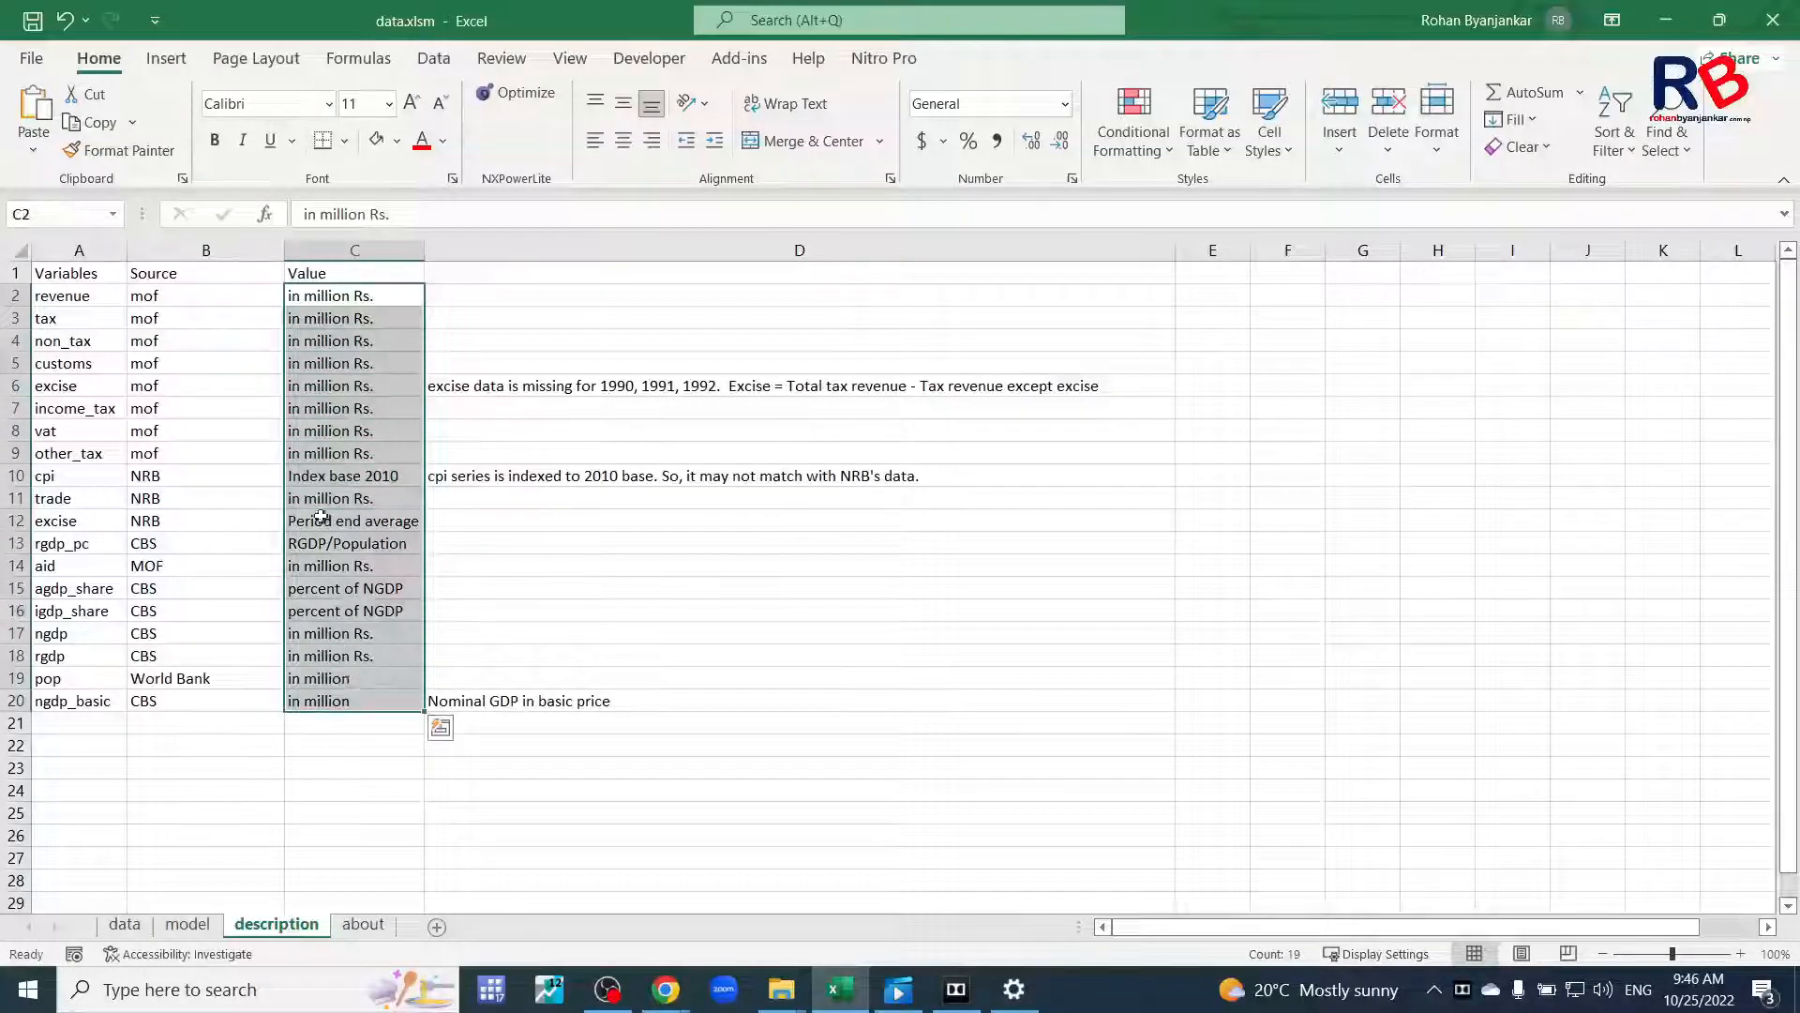
left_click(114, 302)
left_click(356, 300)
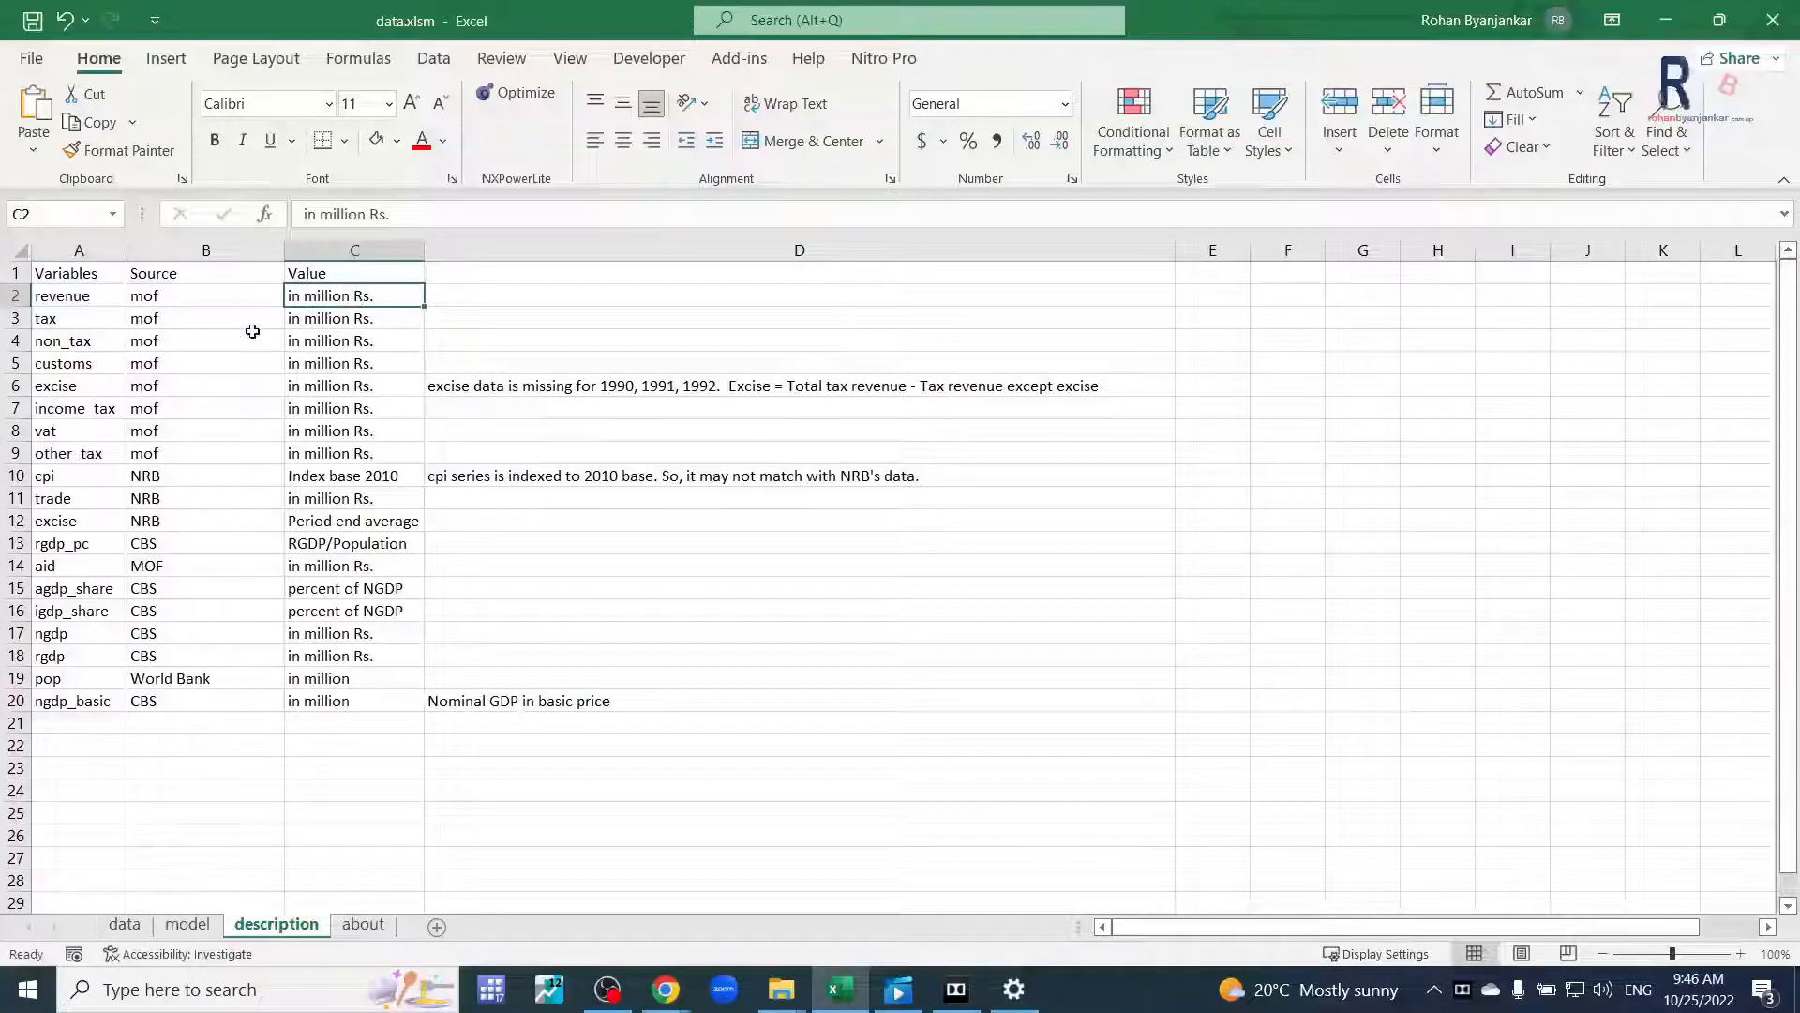
left_click(60, 496)
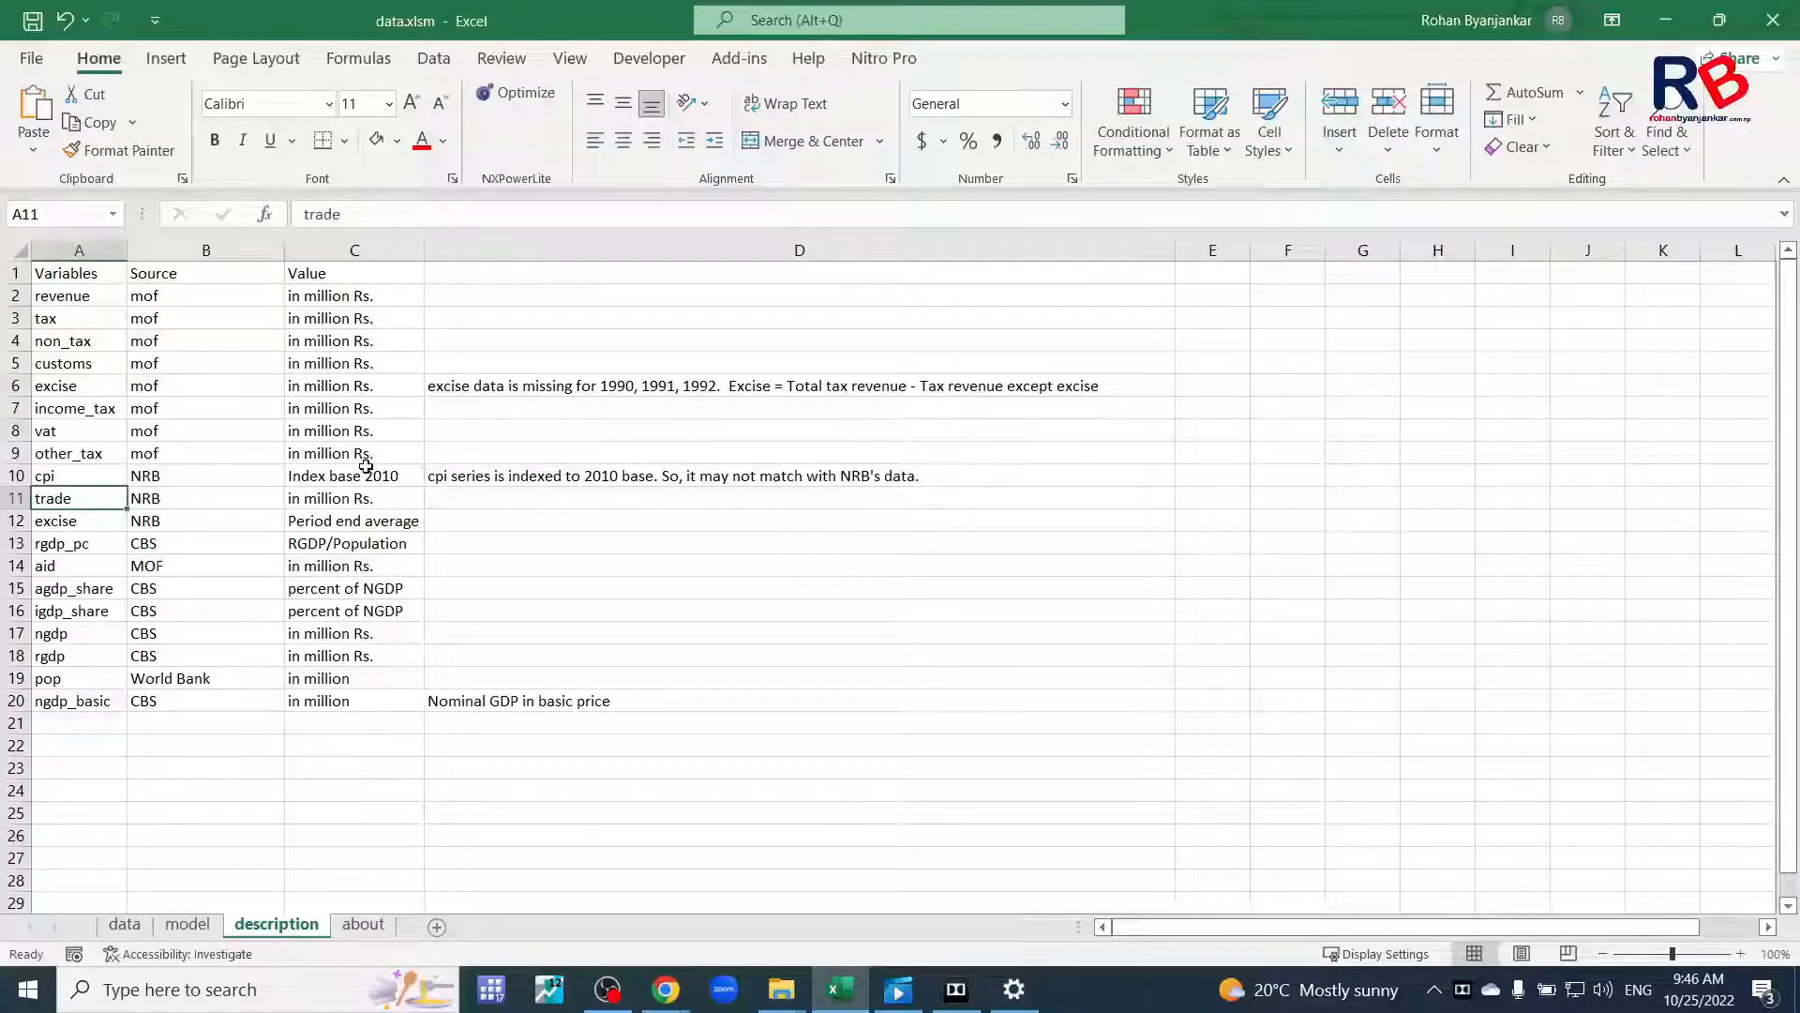
left_click(367, 467)
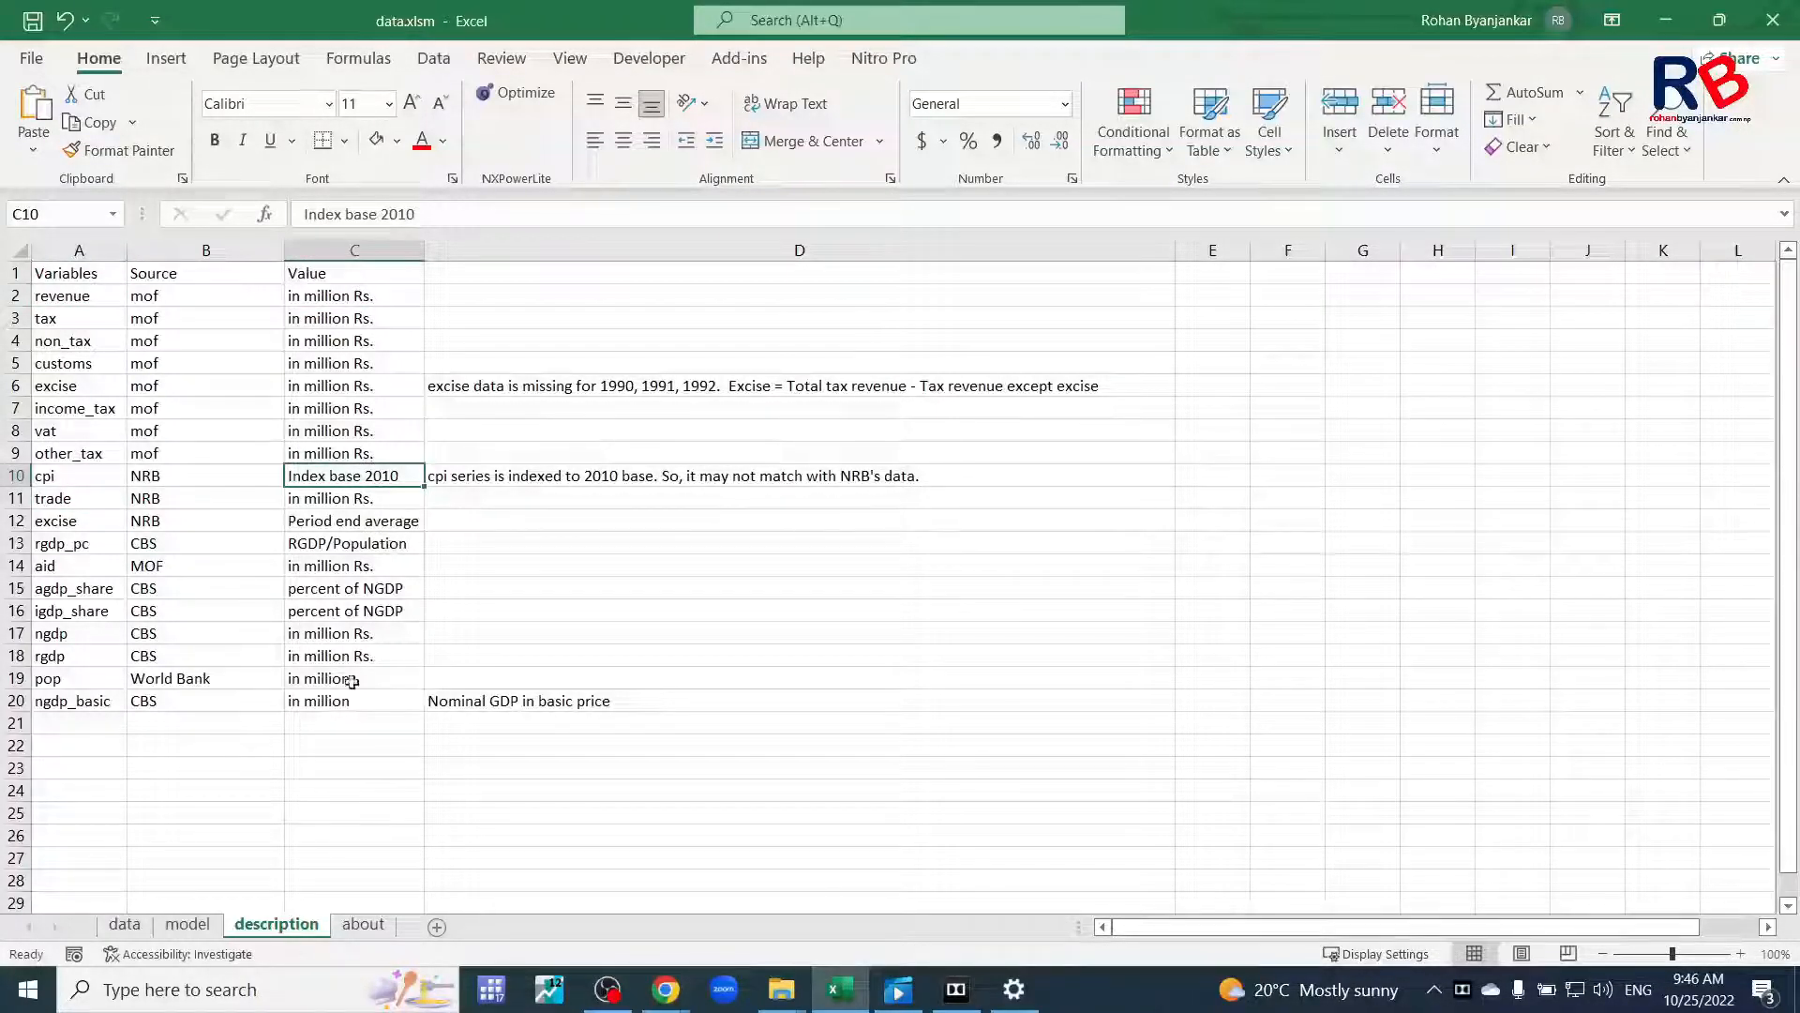
Add m2 as independent variable v5 on the model sheet and check the combined EViews model specification.
left_click(200, 926)
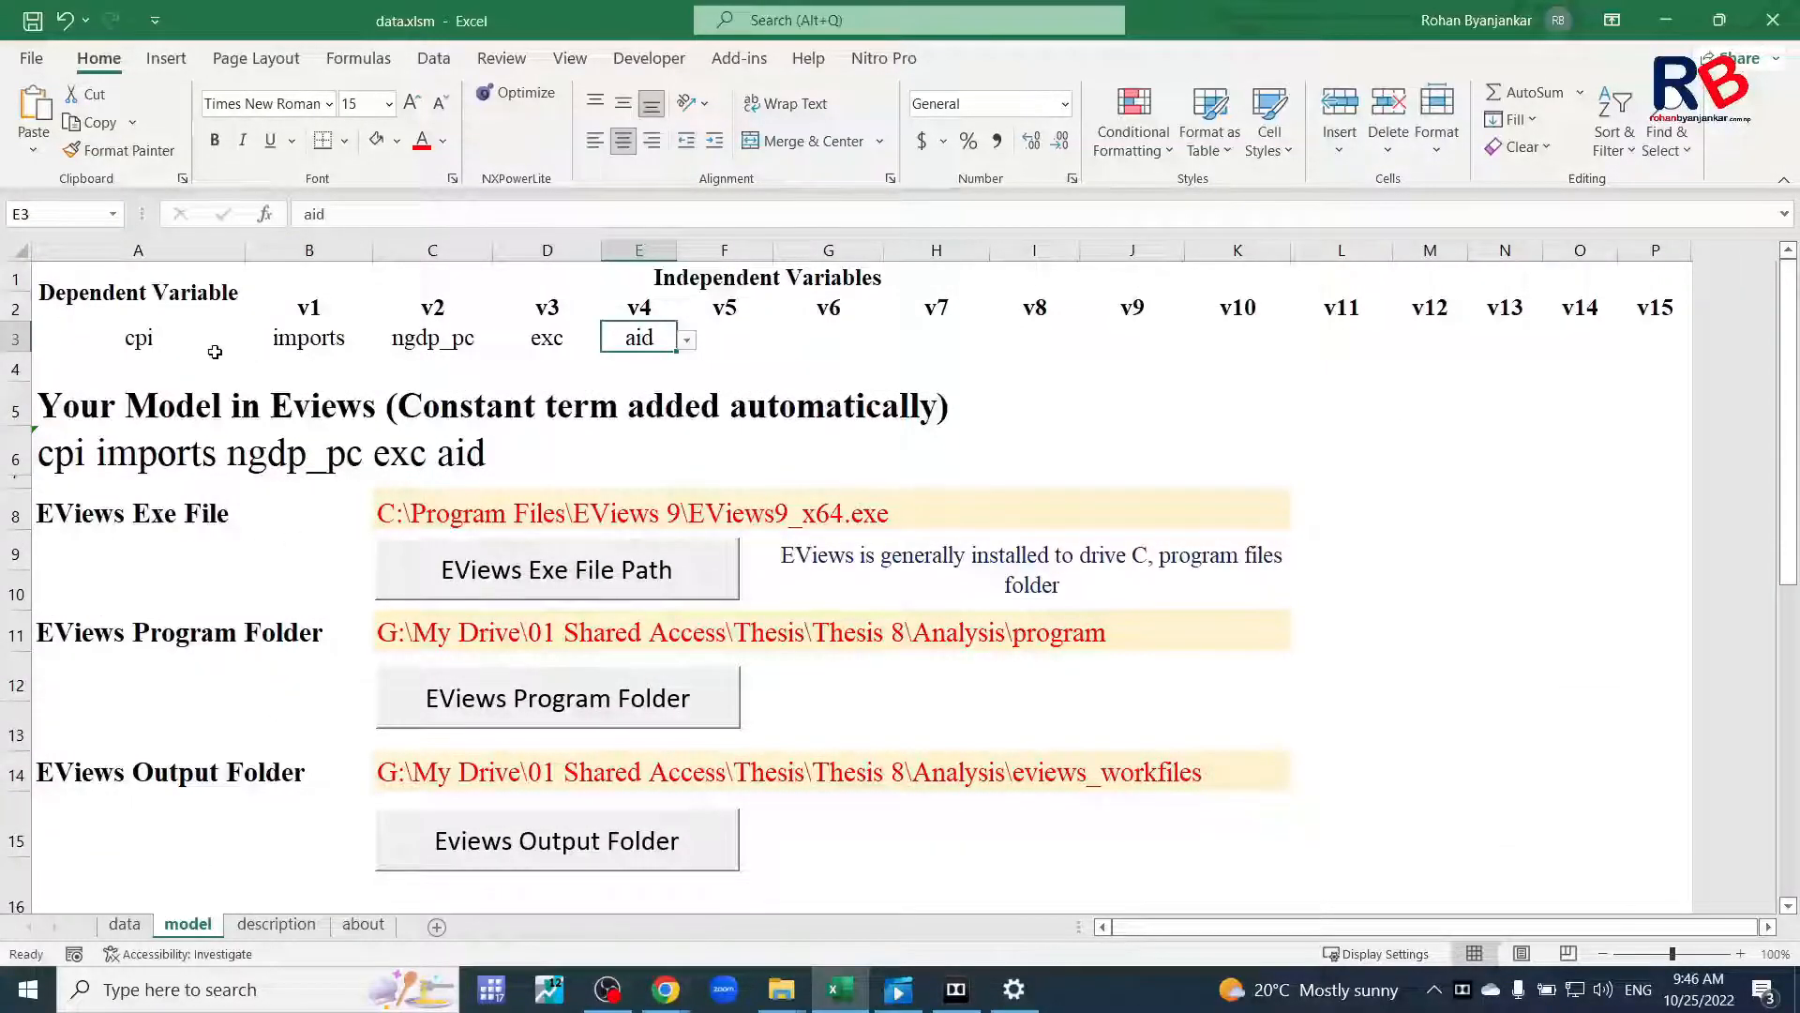
left_click(161, 347)
left_click(126, 434)
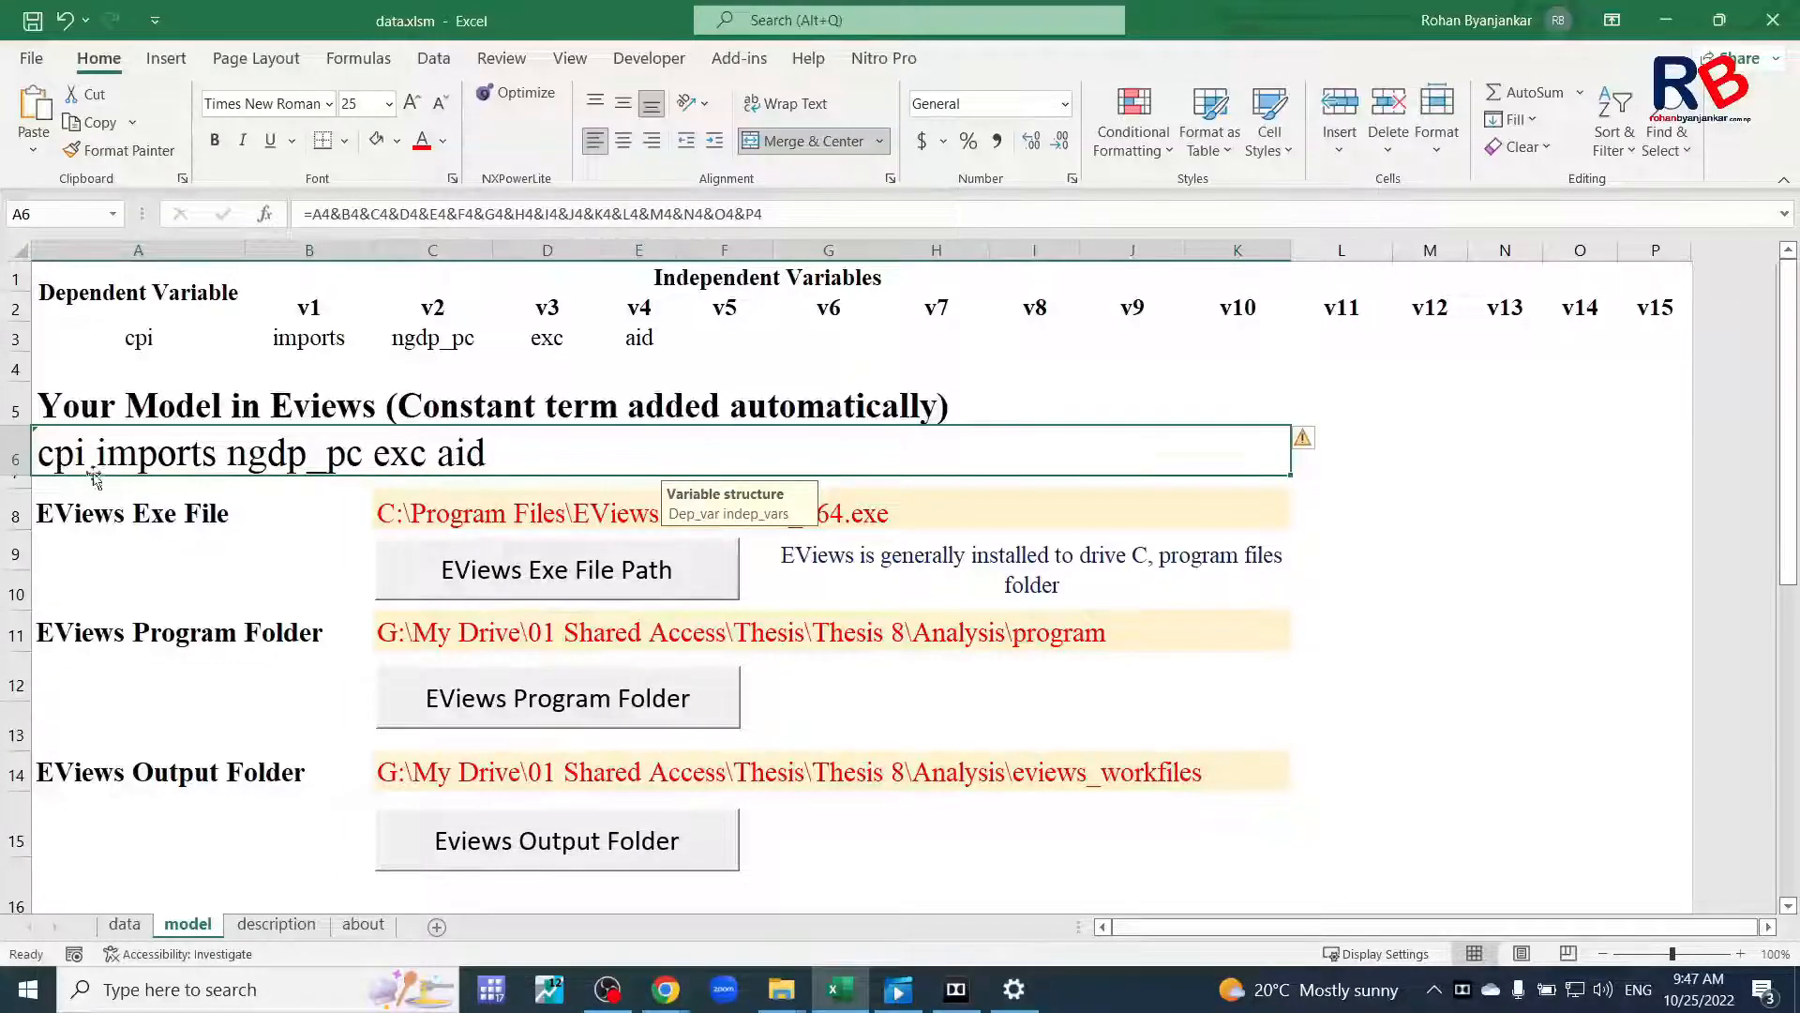
left_click(723, 338)
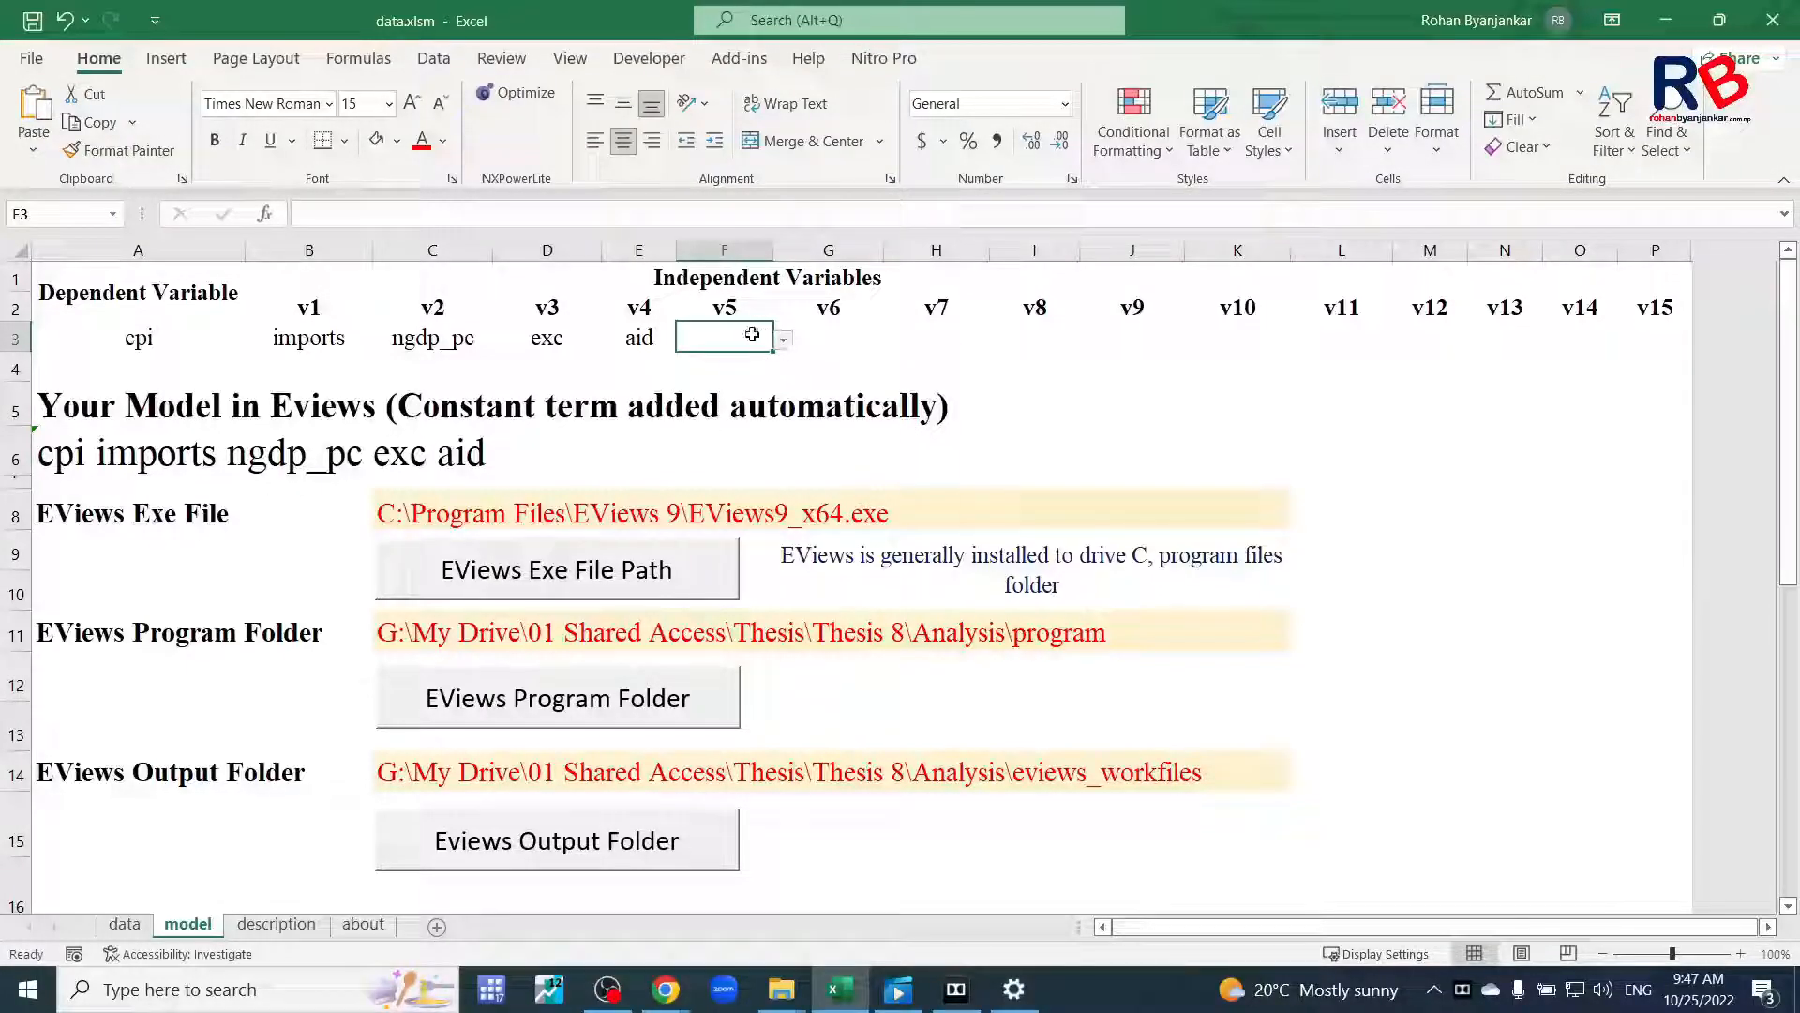
type("m2")
key("Return")
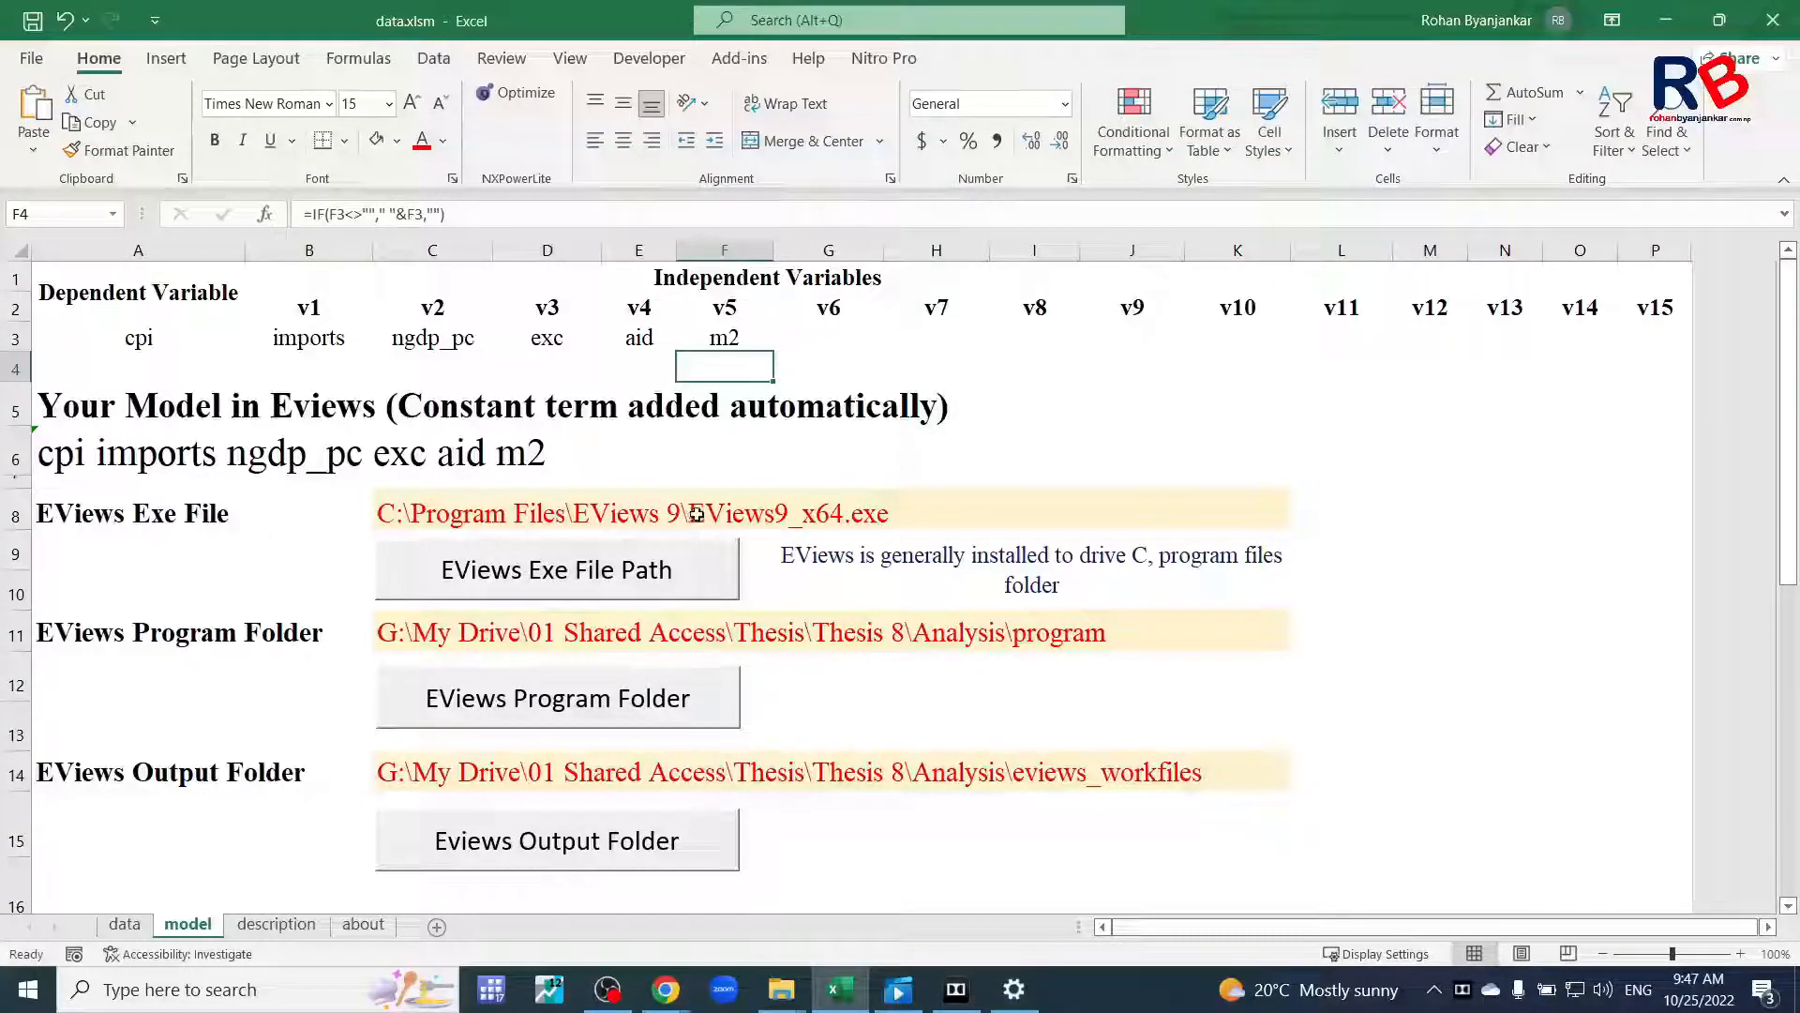
key("Up")
left_click(40, 433)
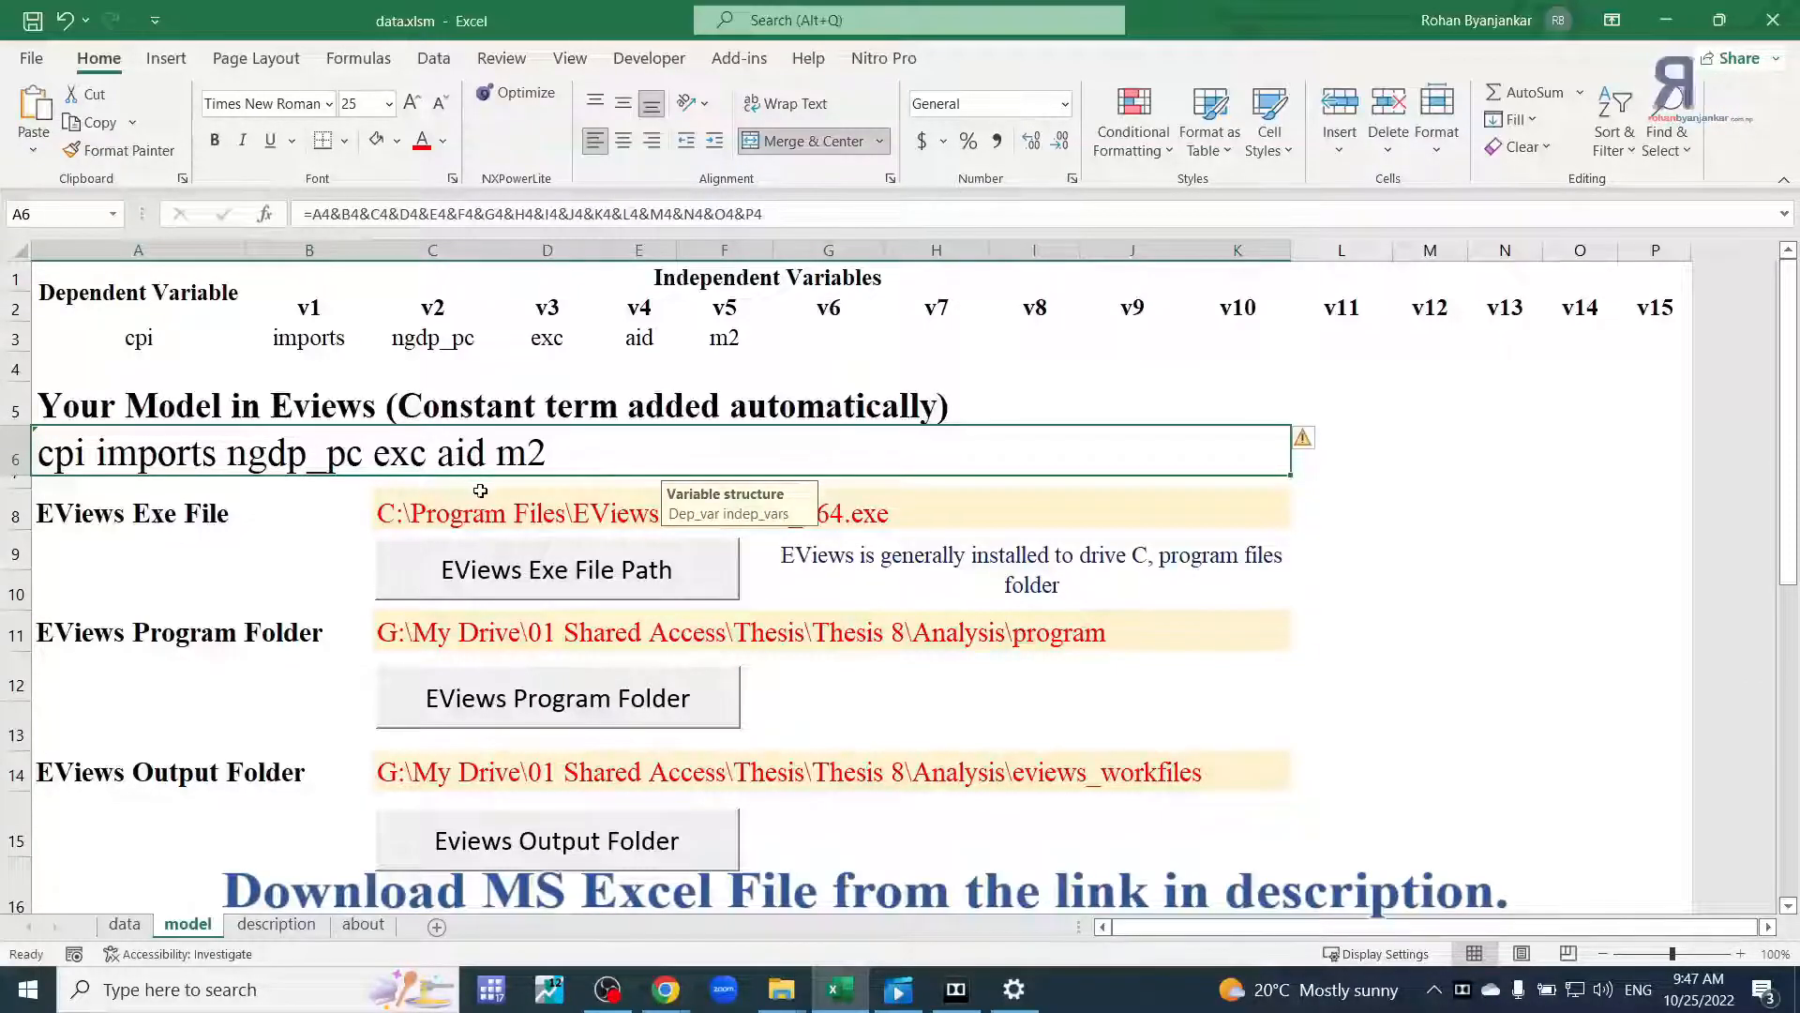
Set the EViews Exe File path to EViews9_x64.exe in the EViews 9 folder under Program Files on drive C.
key("Down")
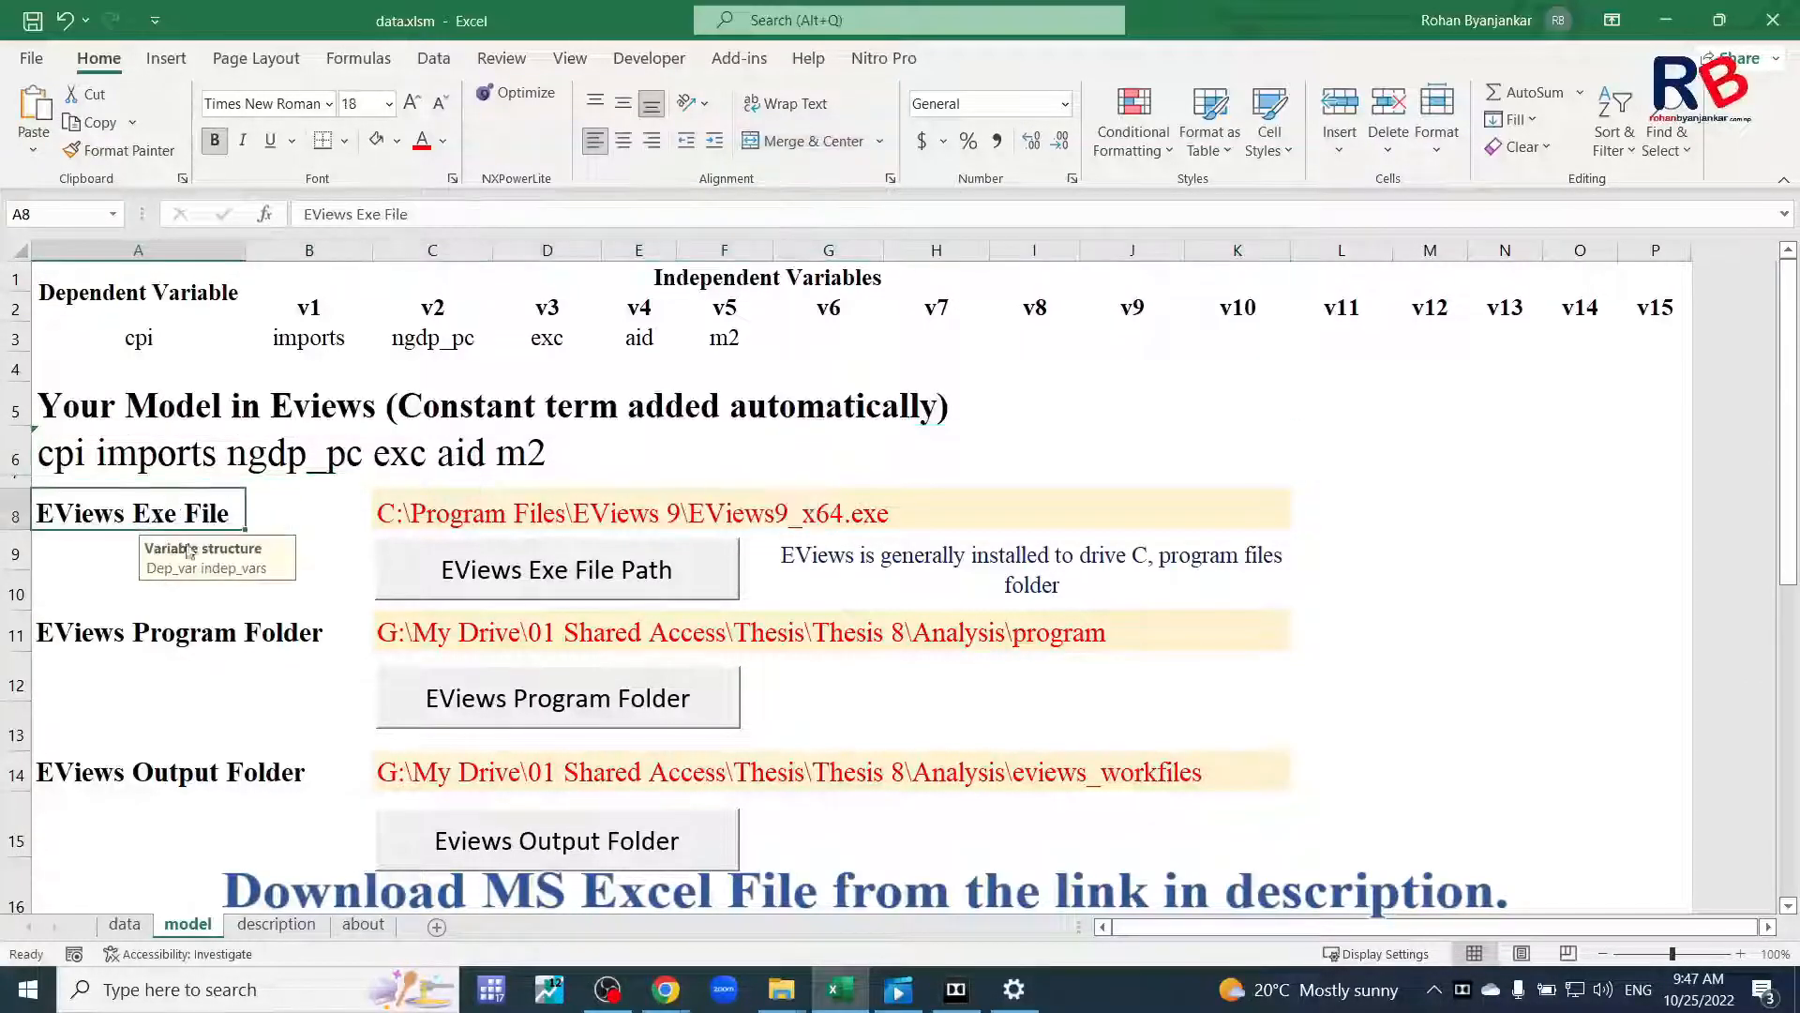
left_click(92, 580)
left_click(93, 551)
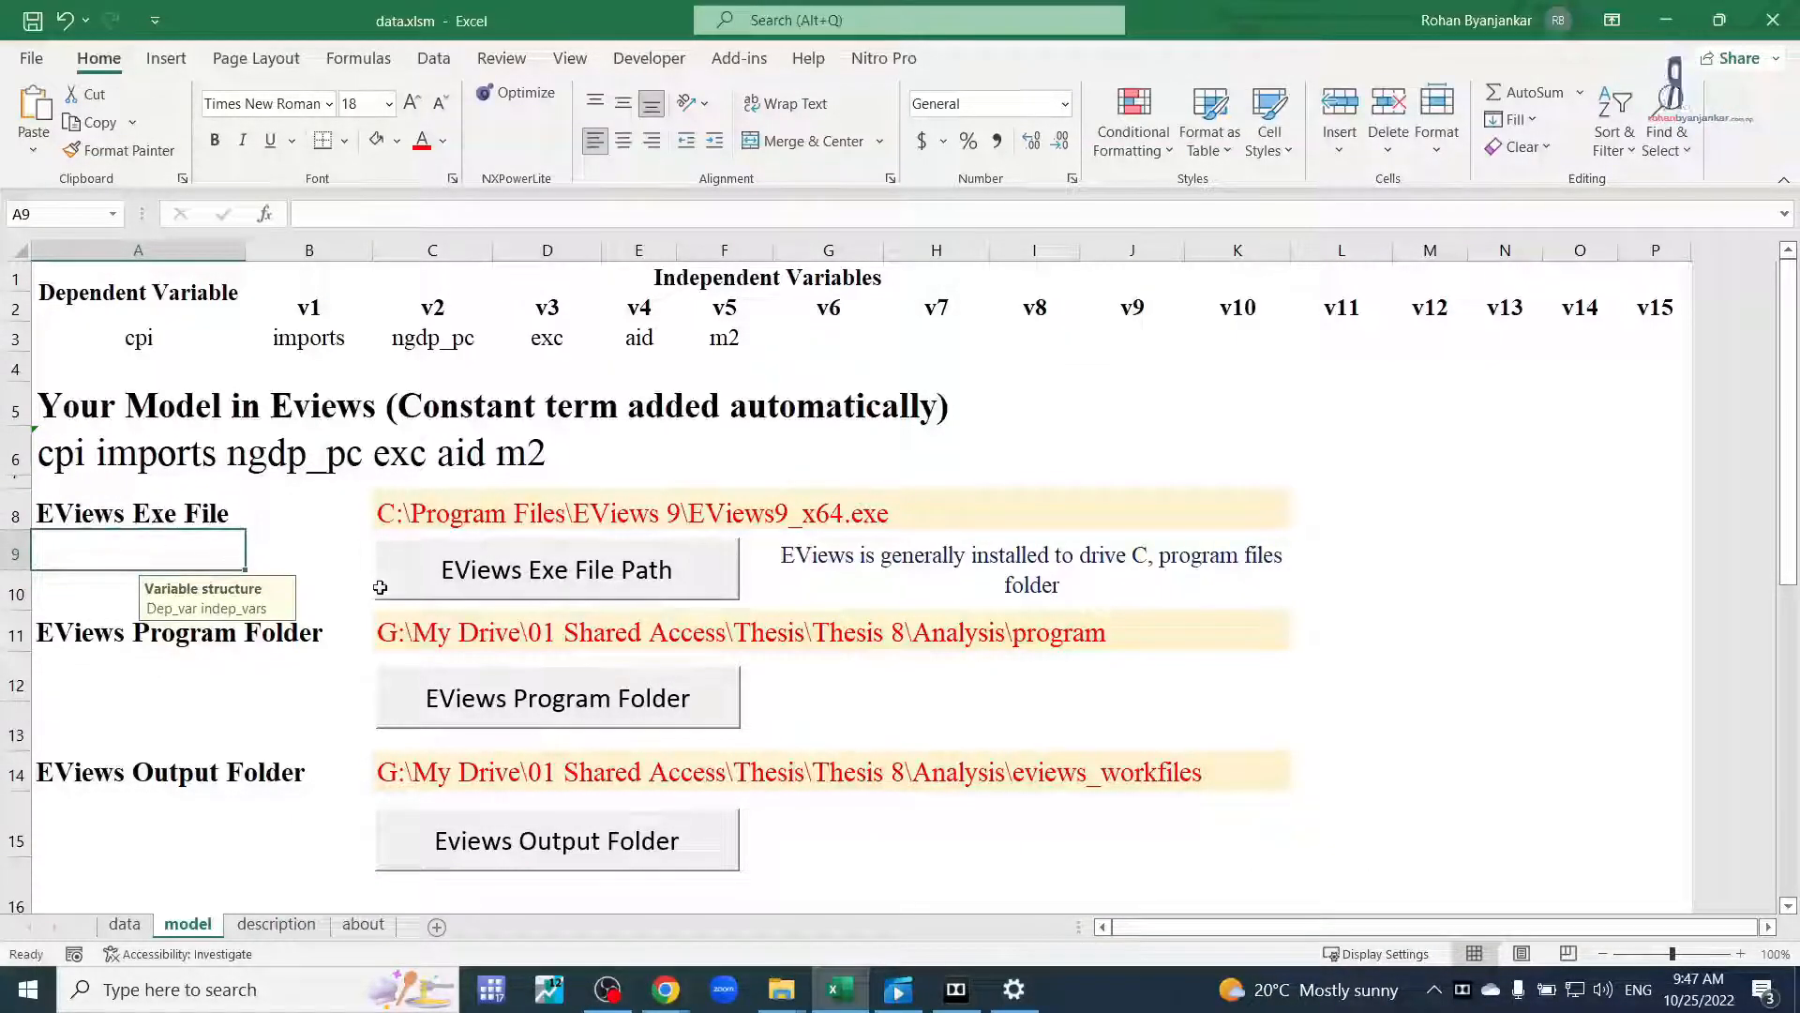
left_click(634, 576)
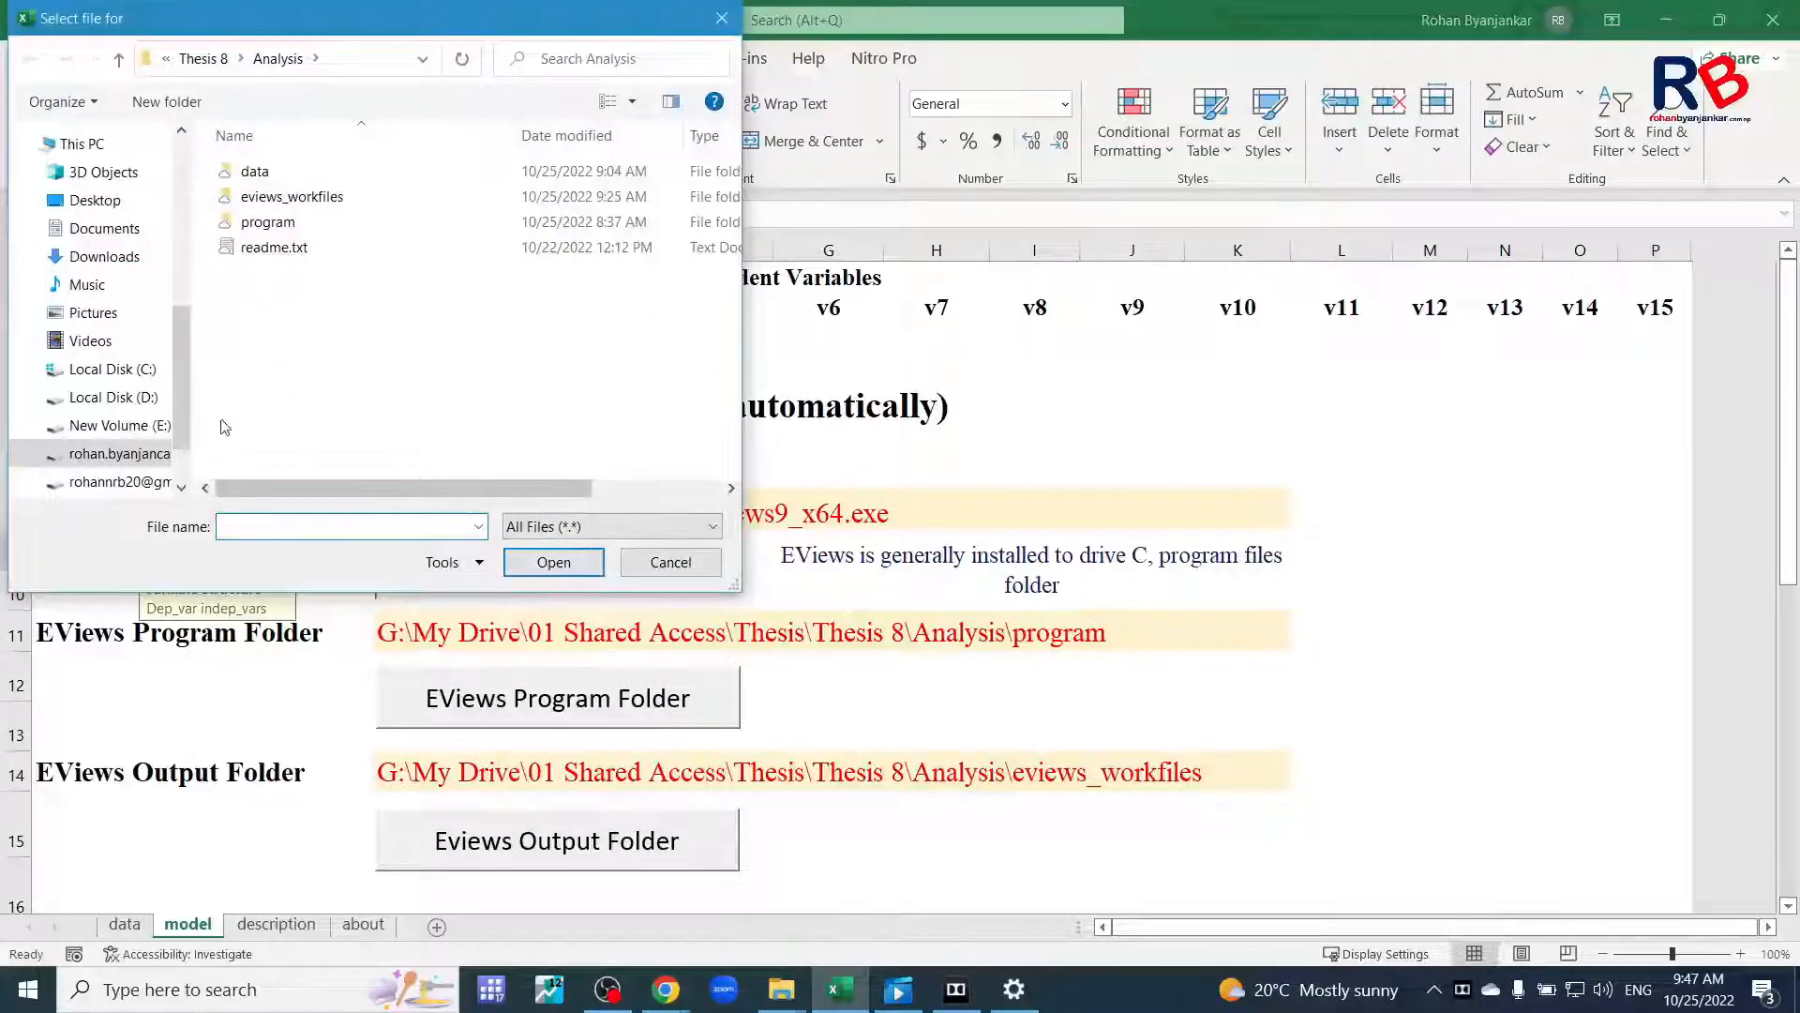
left_click(120, 369)
double_click(269, 248)
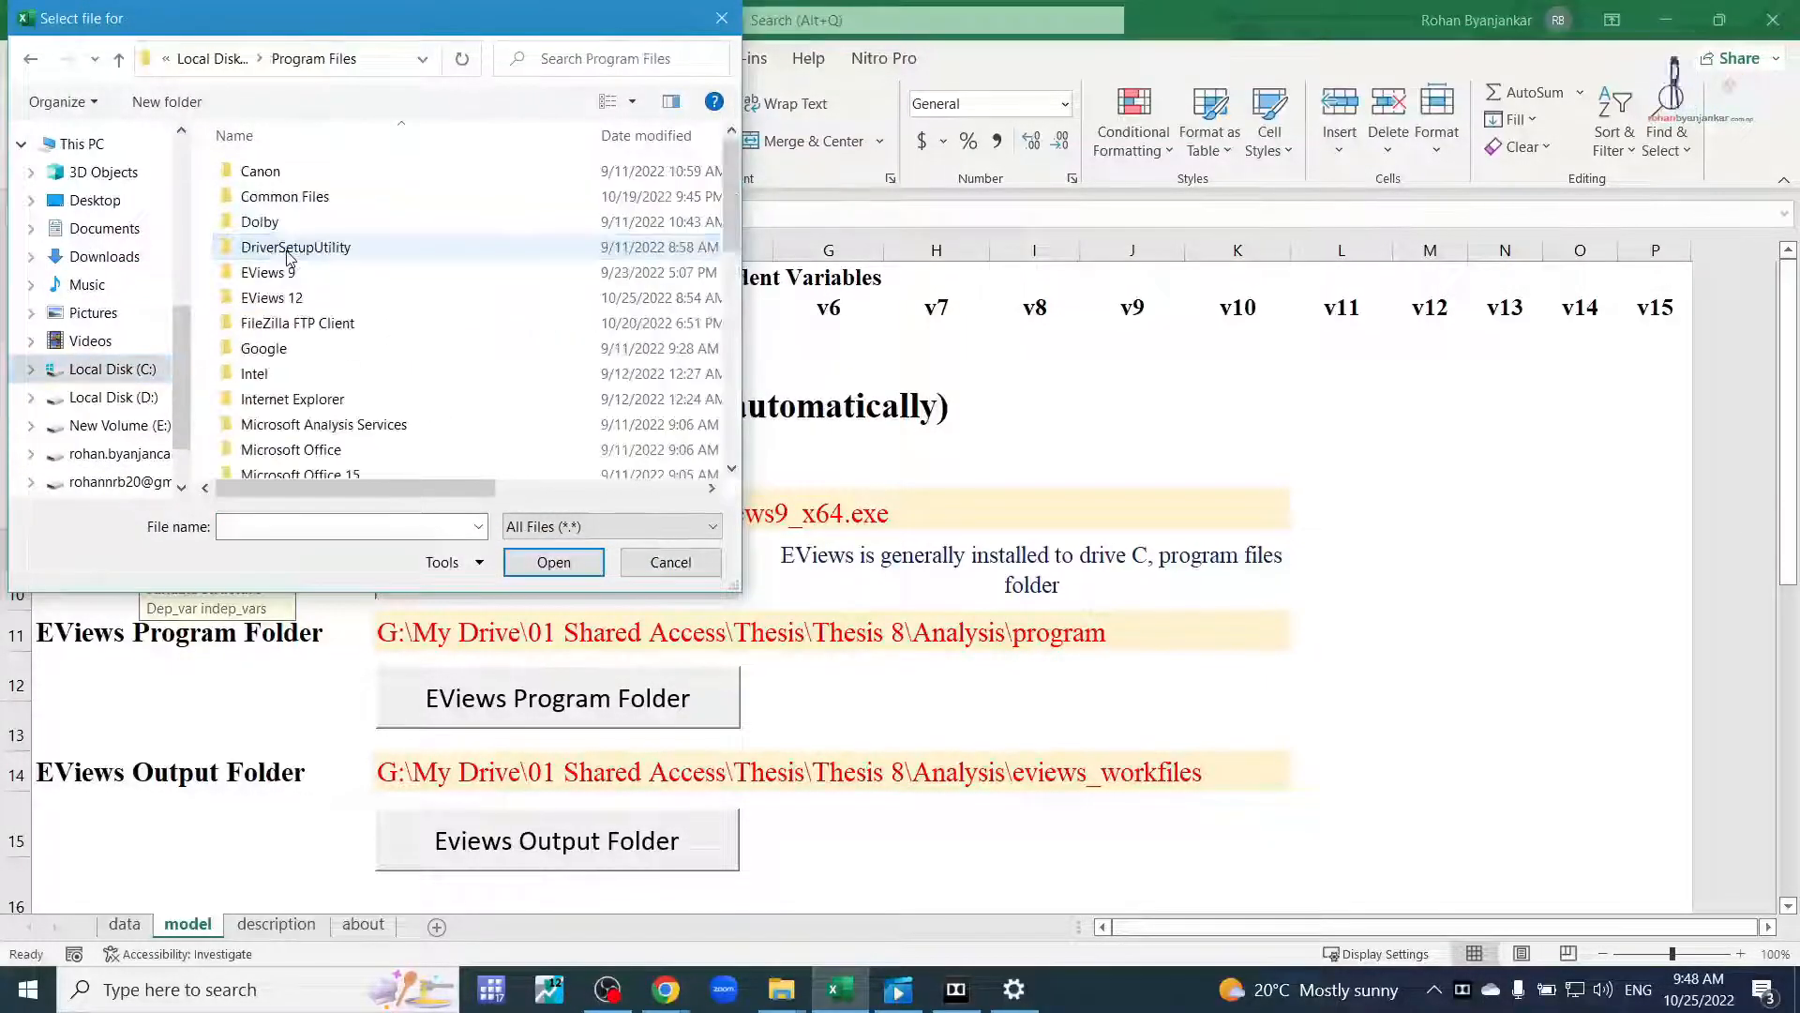
double_click(280, 275)
scroll(298, 356, "down", 2)
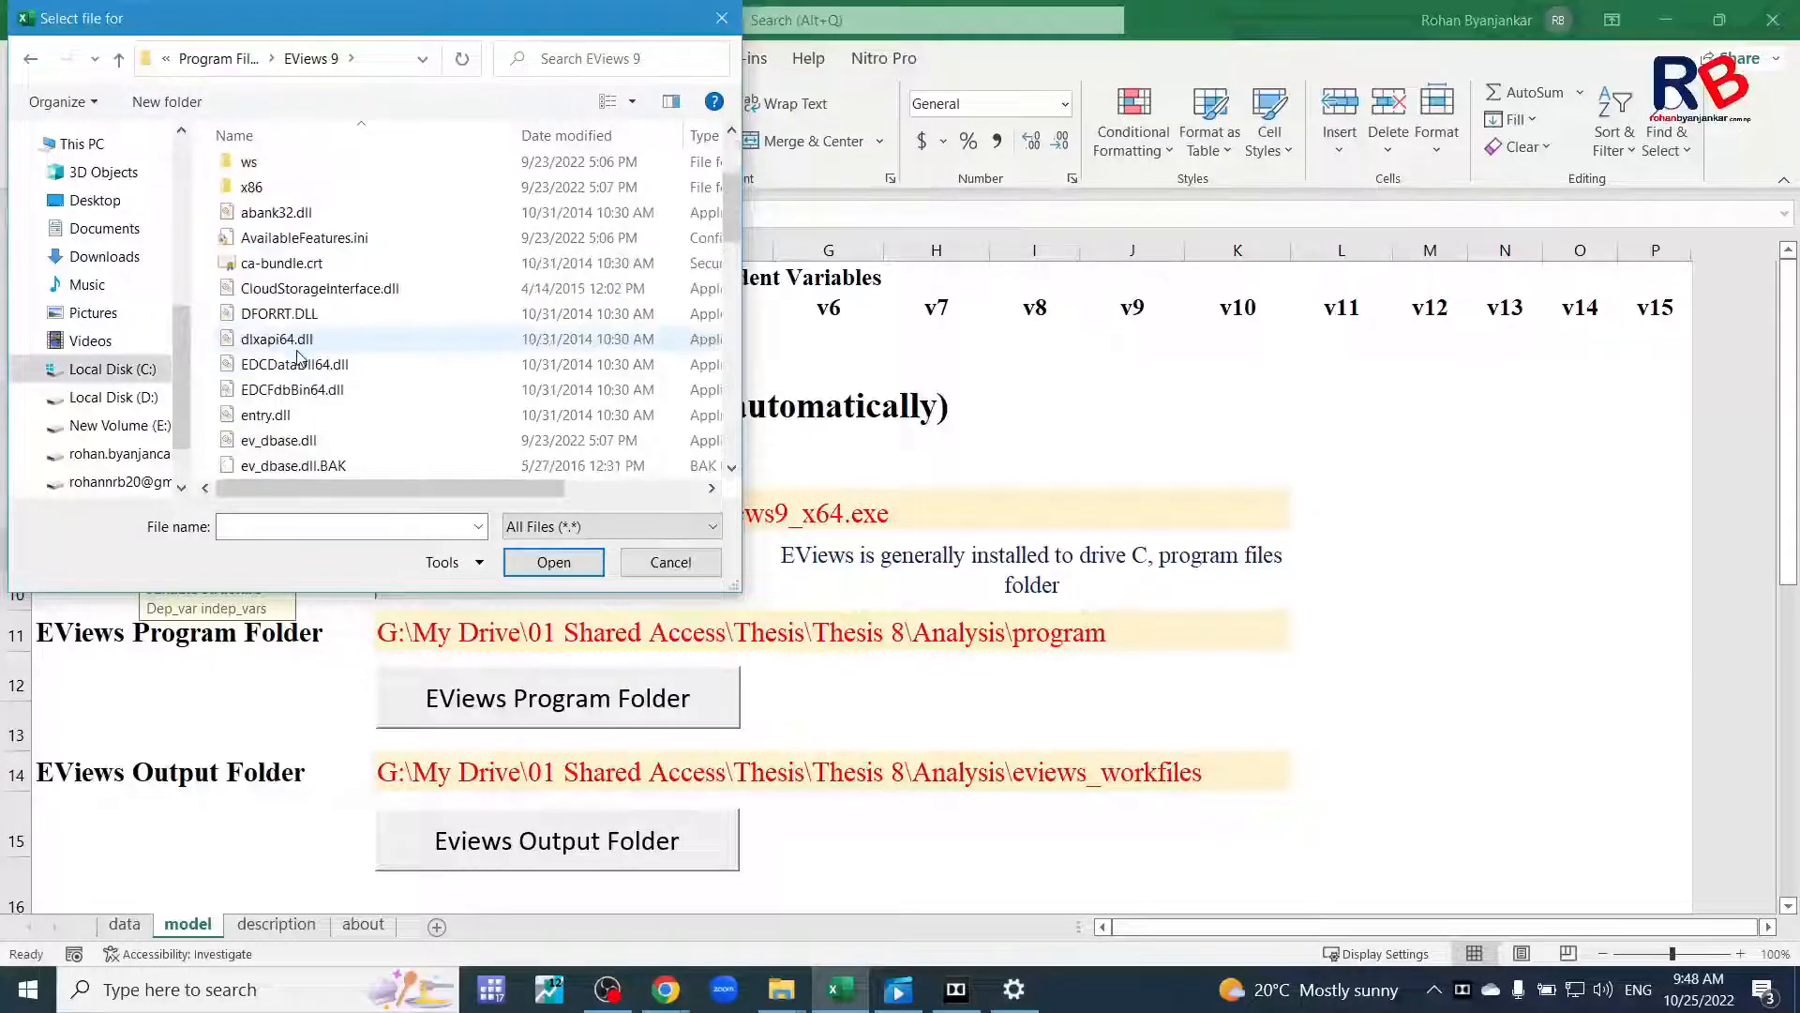
left_click(302, 389)
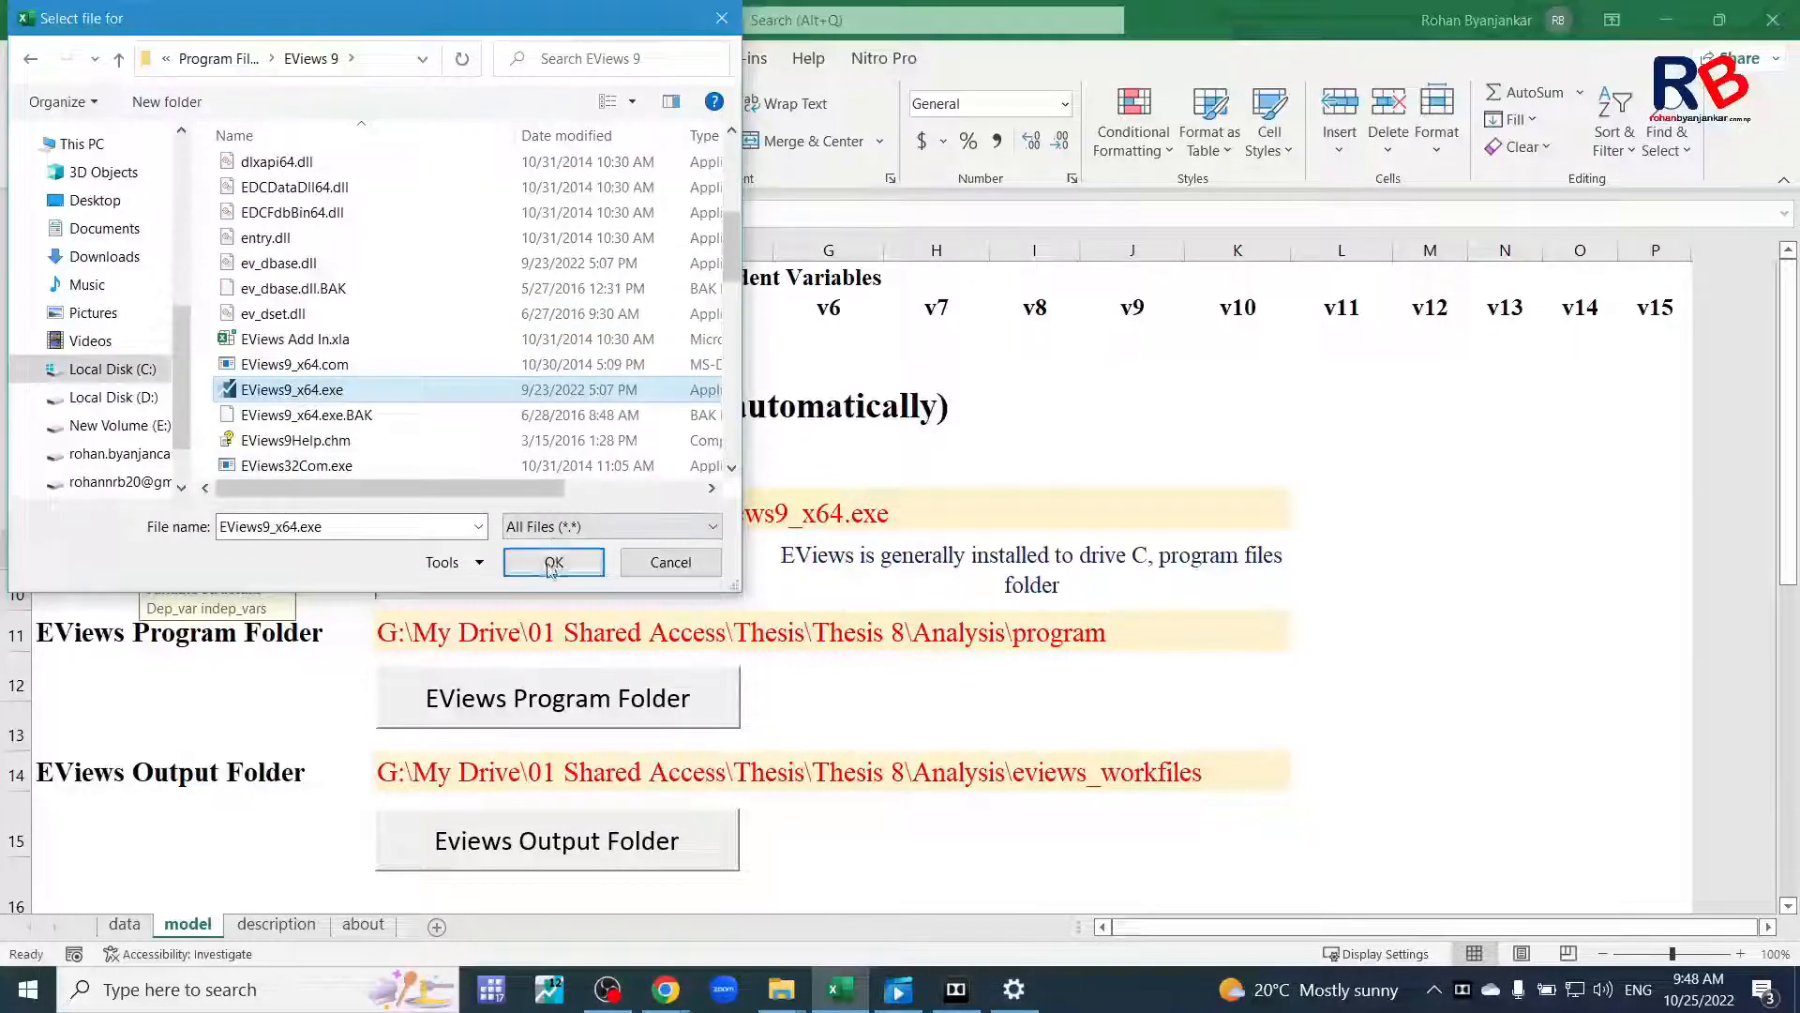
left_click(554, 561)
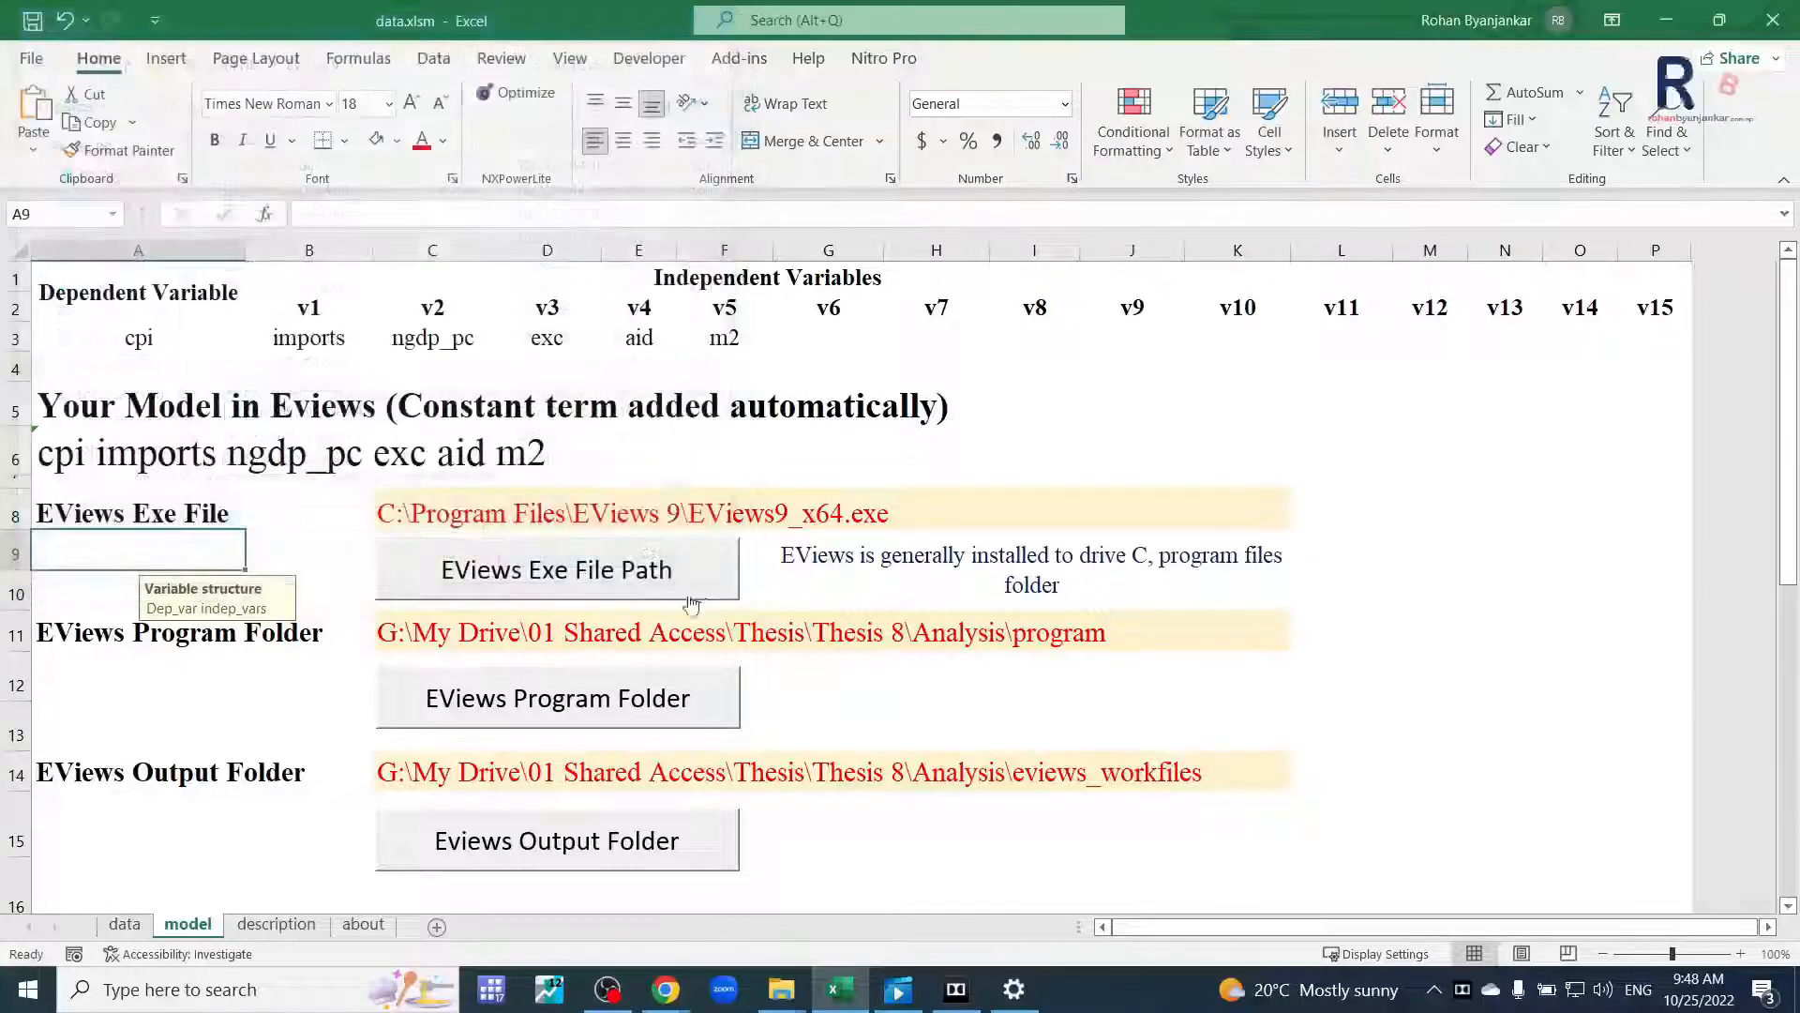
Set the EViews Program Folder to the program folder inside Thesis 8\Analysis.
left_click(169, 662)
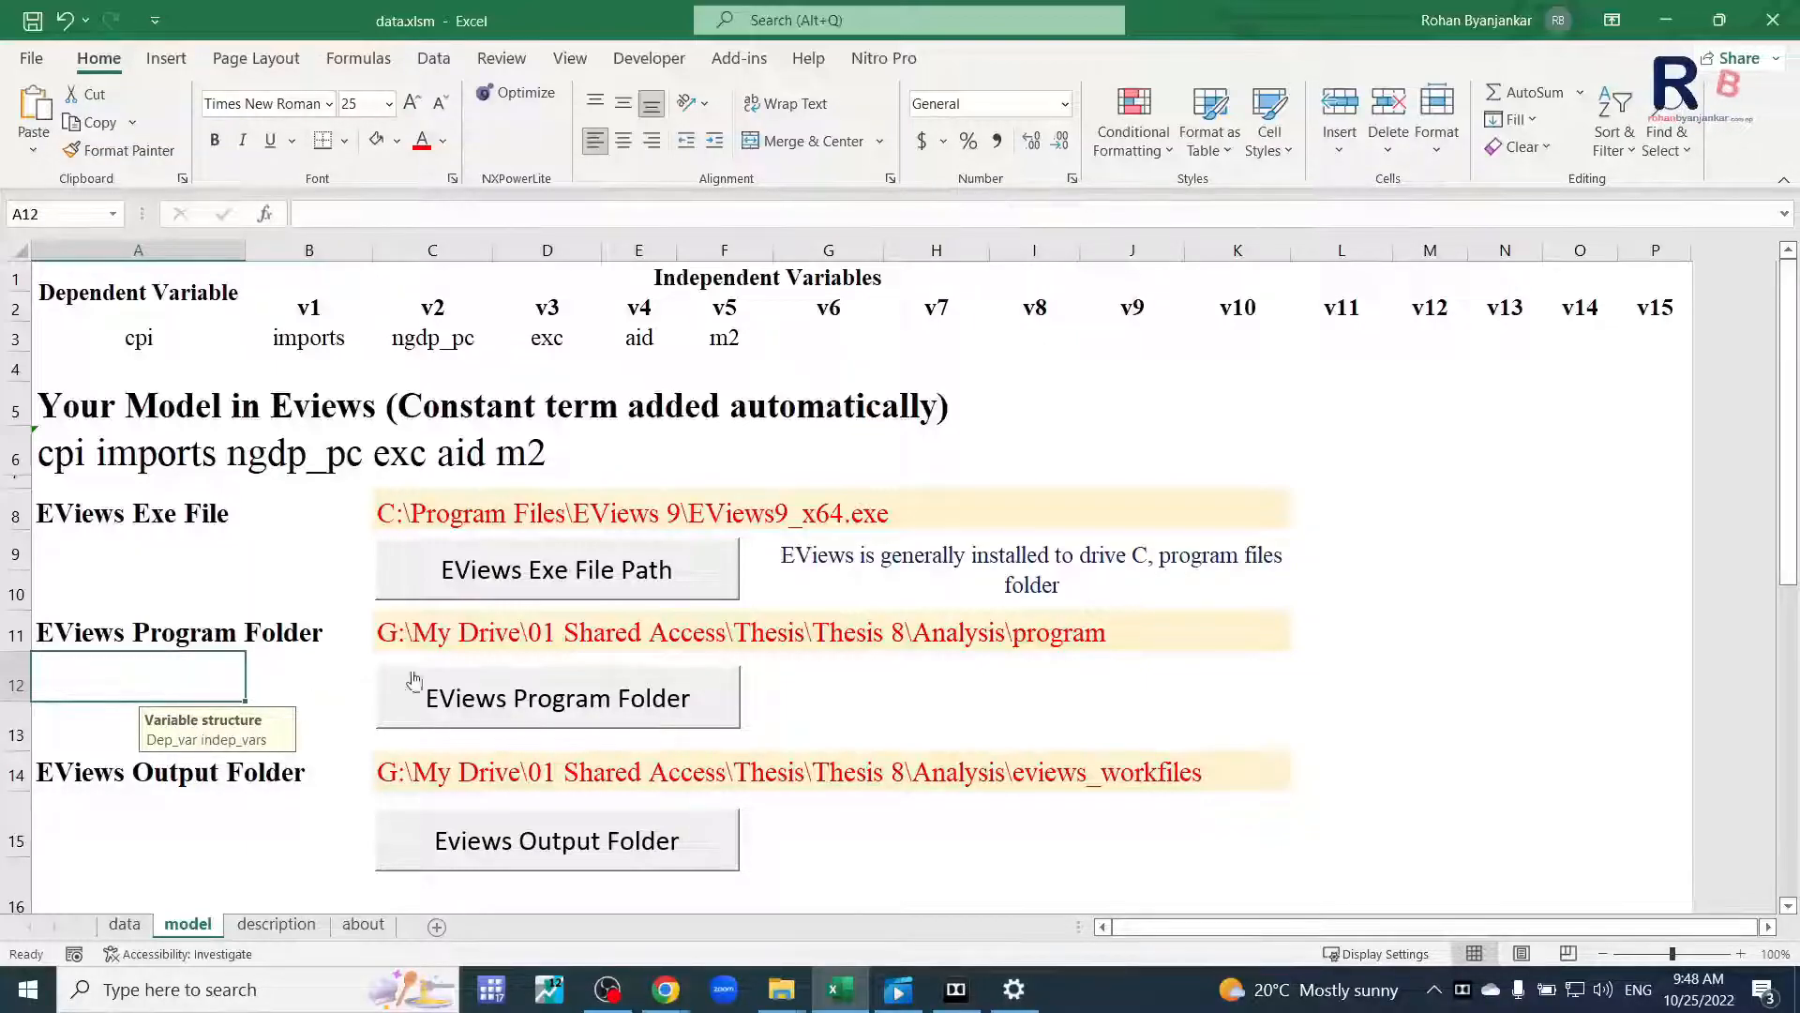
left_click(493, 701)
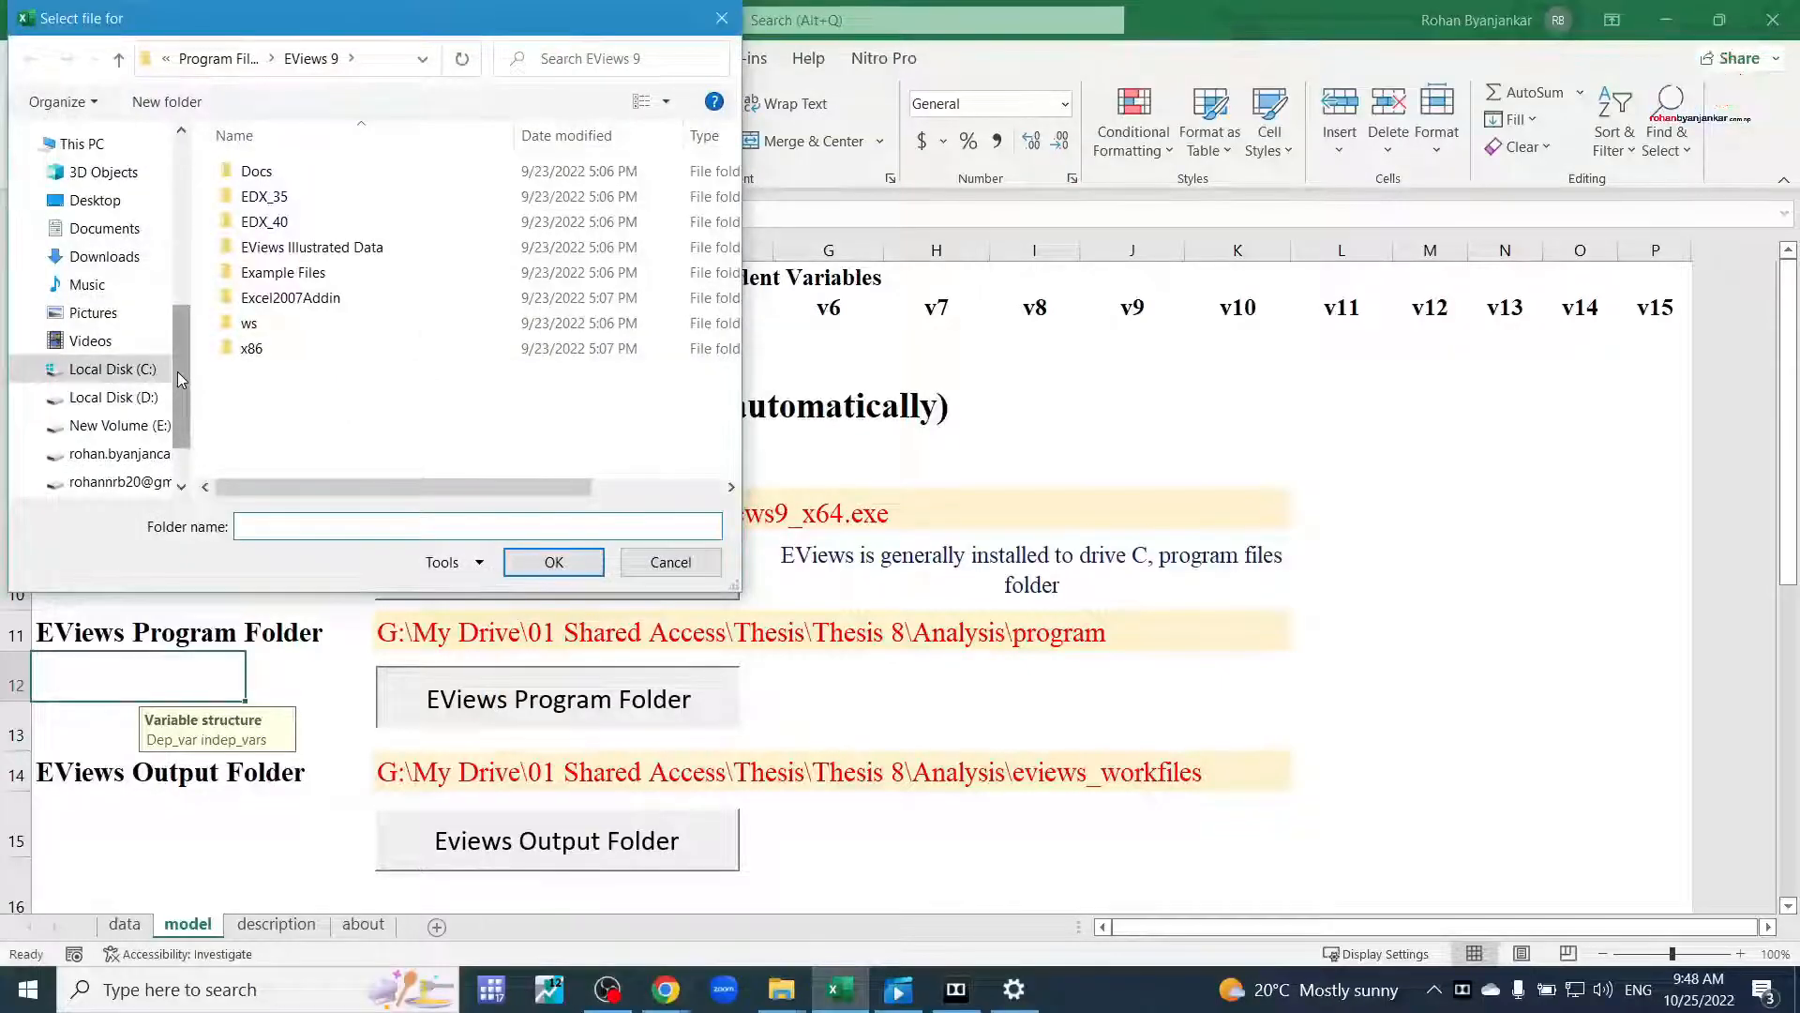
scroll(180, 322, "up", 3)
left_click(94, 303)
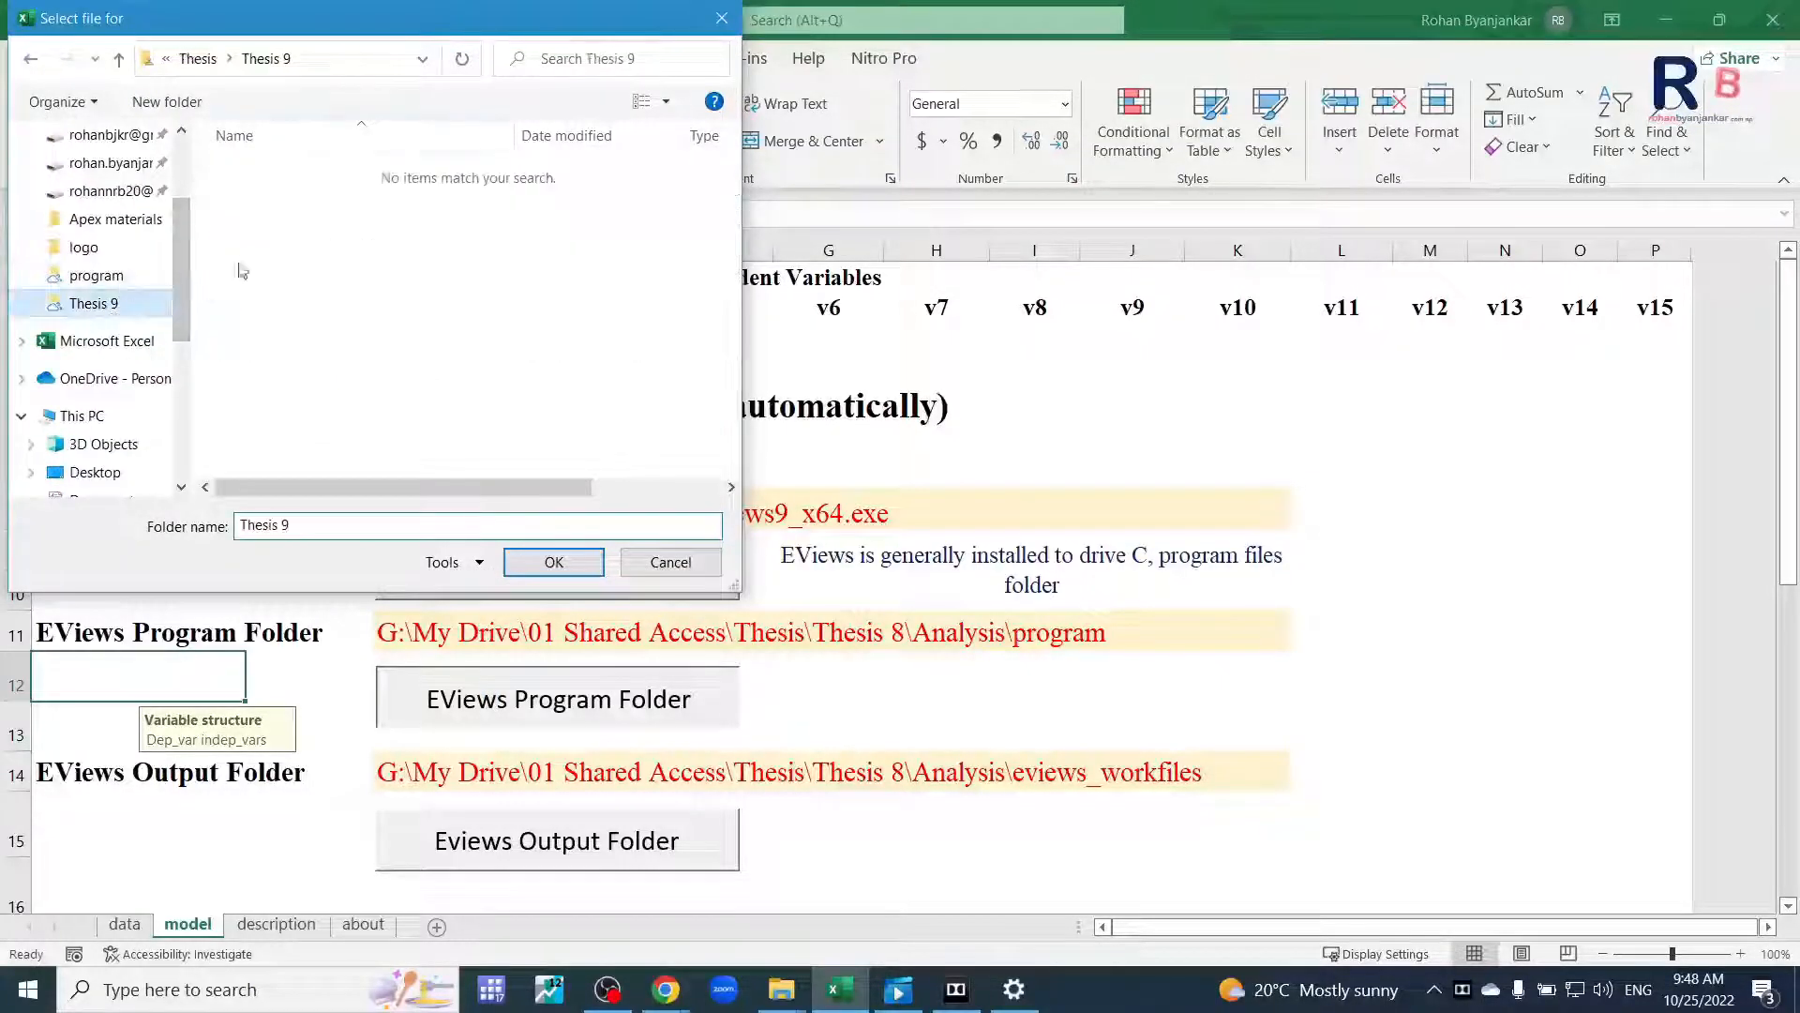
left_click(199, 58)
double_click(272, 352)
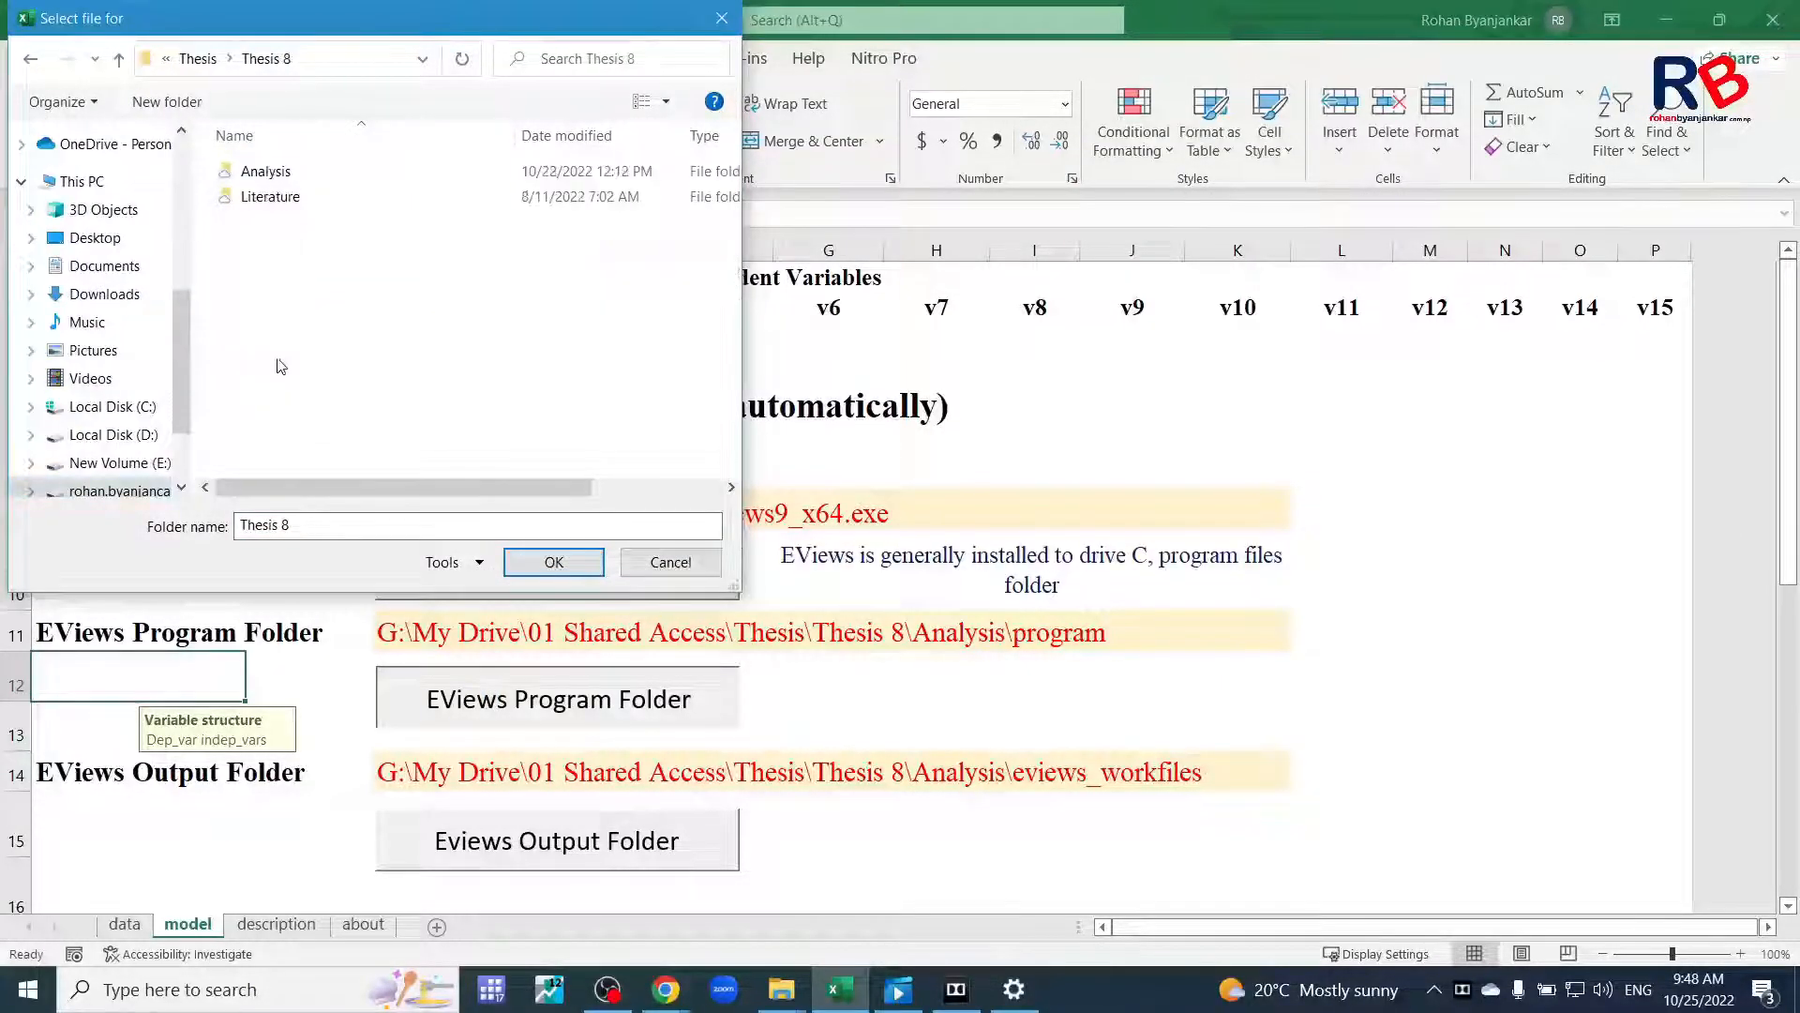
double_click(281, 173)
left_click(301, 223)
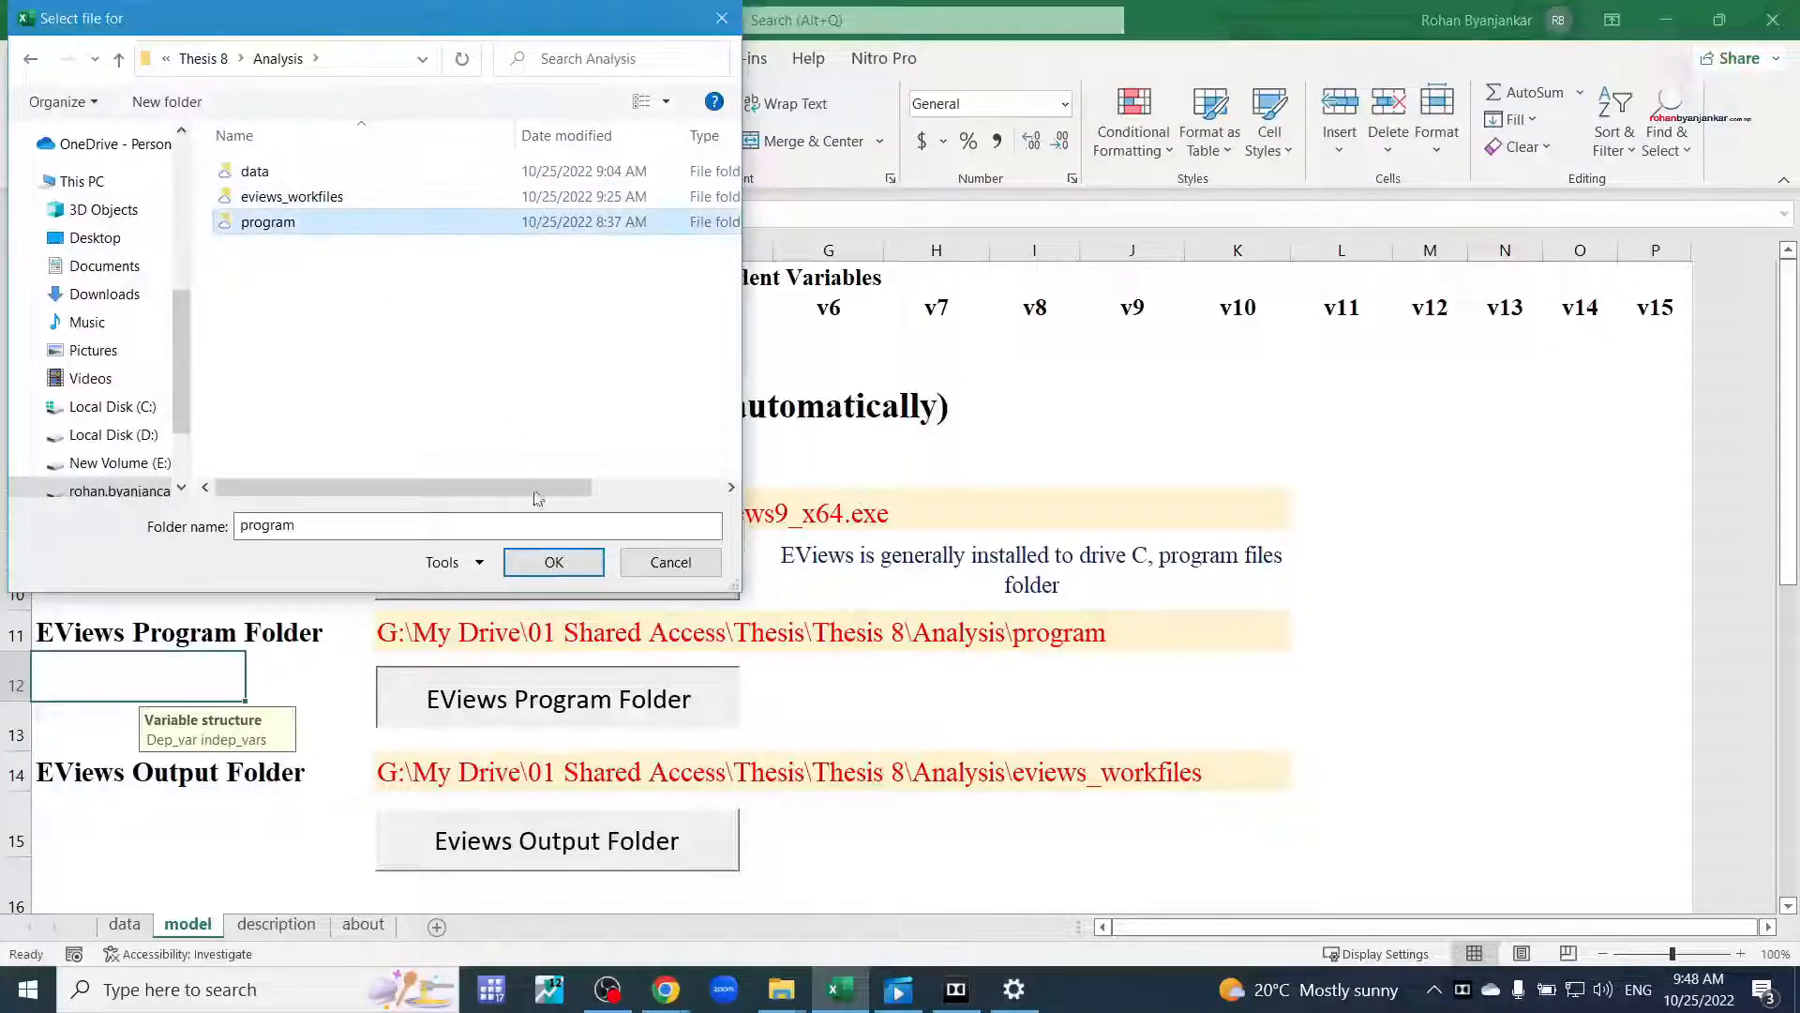
left_click(554, 562)
scroll(580, 574, "down", 2)
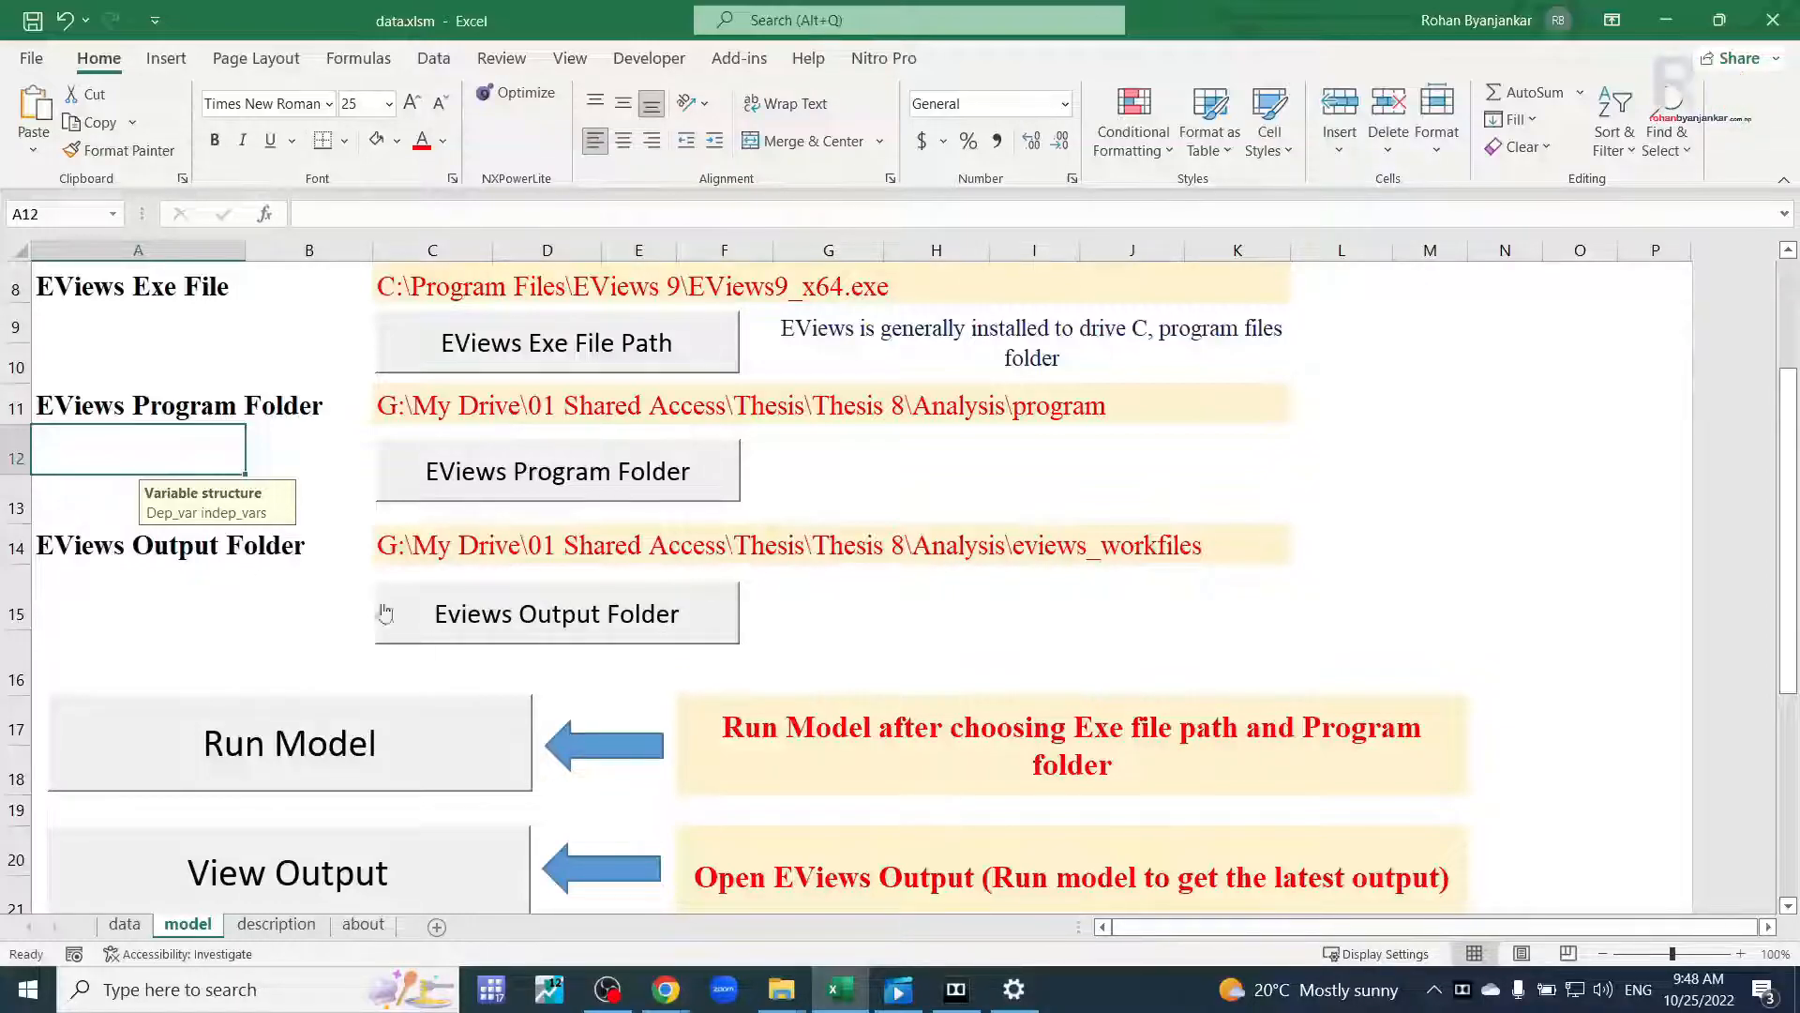
Set the EViews Output Folder to the eviews_workfiles folder inside Thesis 8\Analysis.
left_click(497, 613)
left_click(272, 222)
left_click(291, 197)
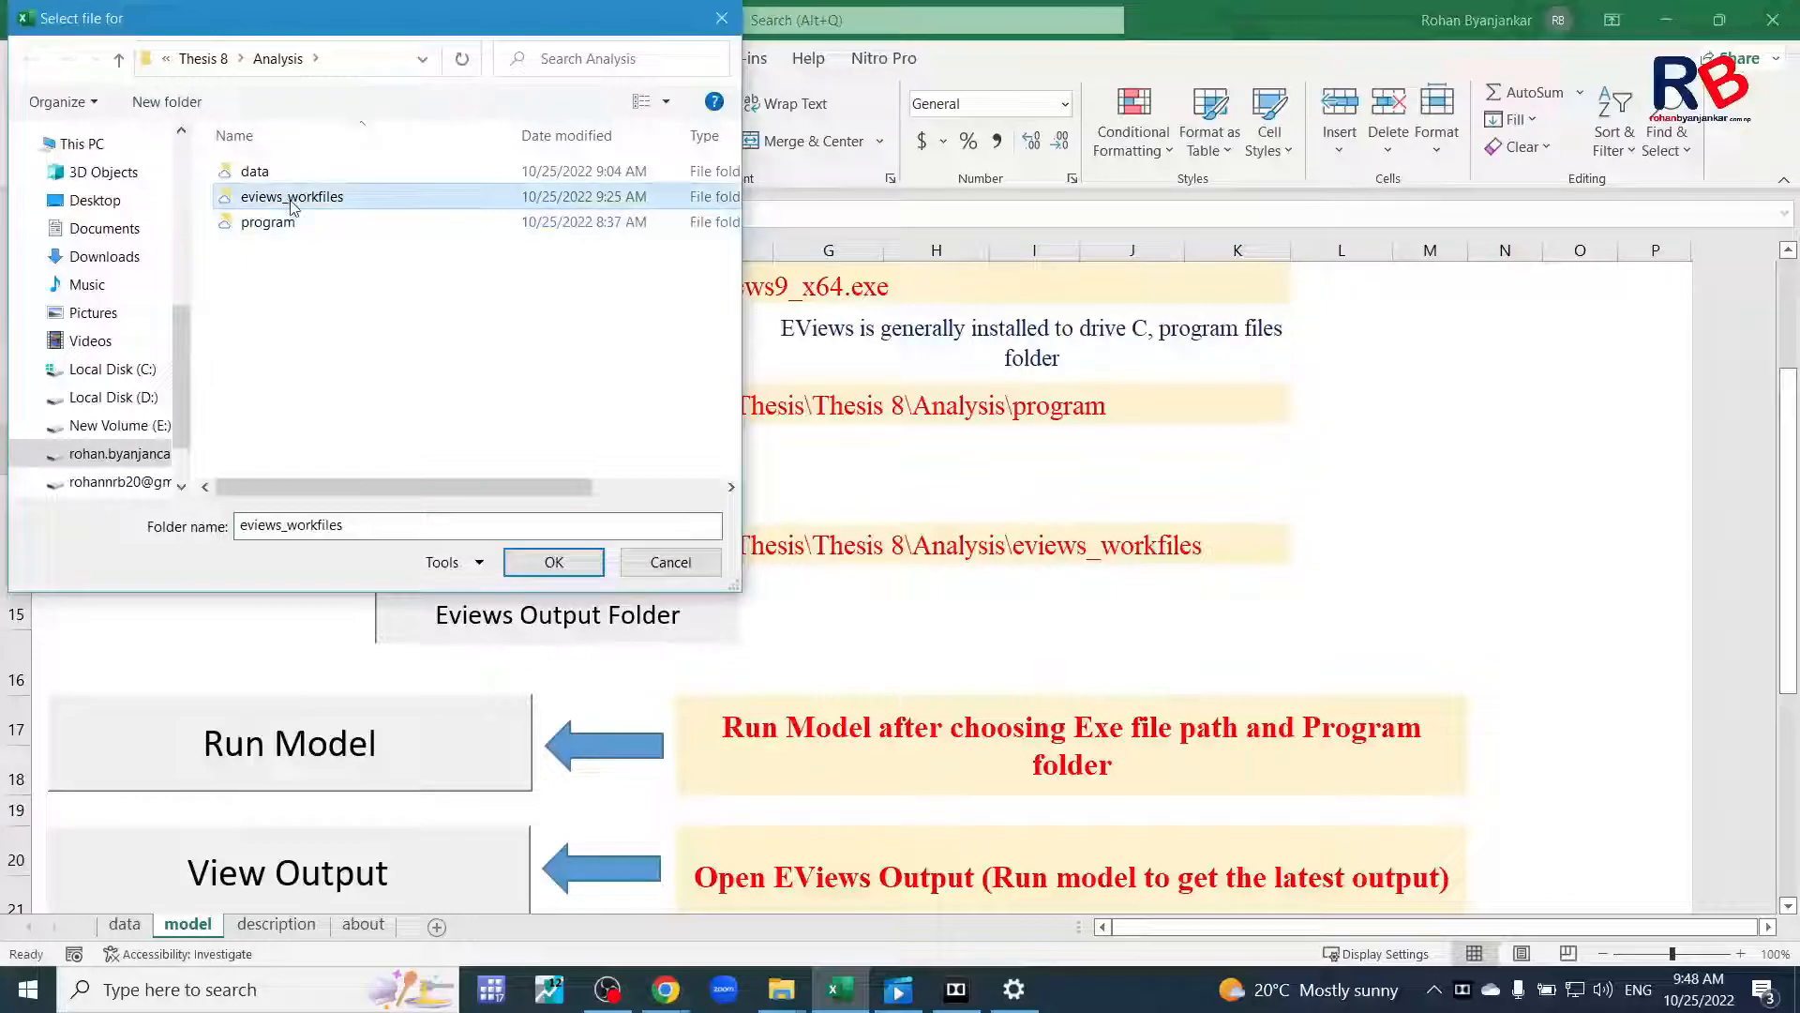
left_click(559, 563)
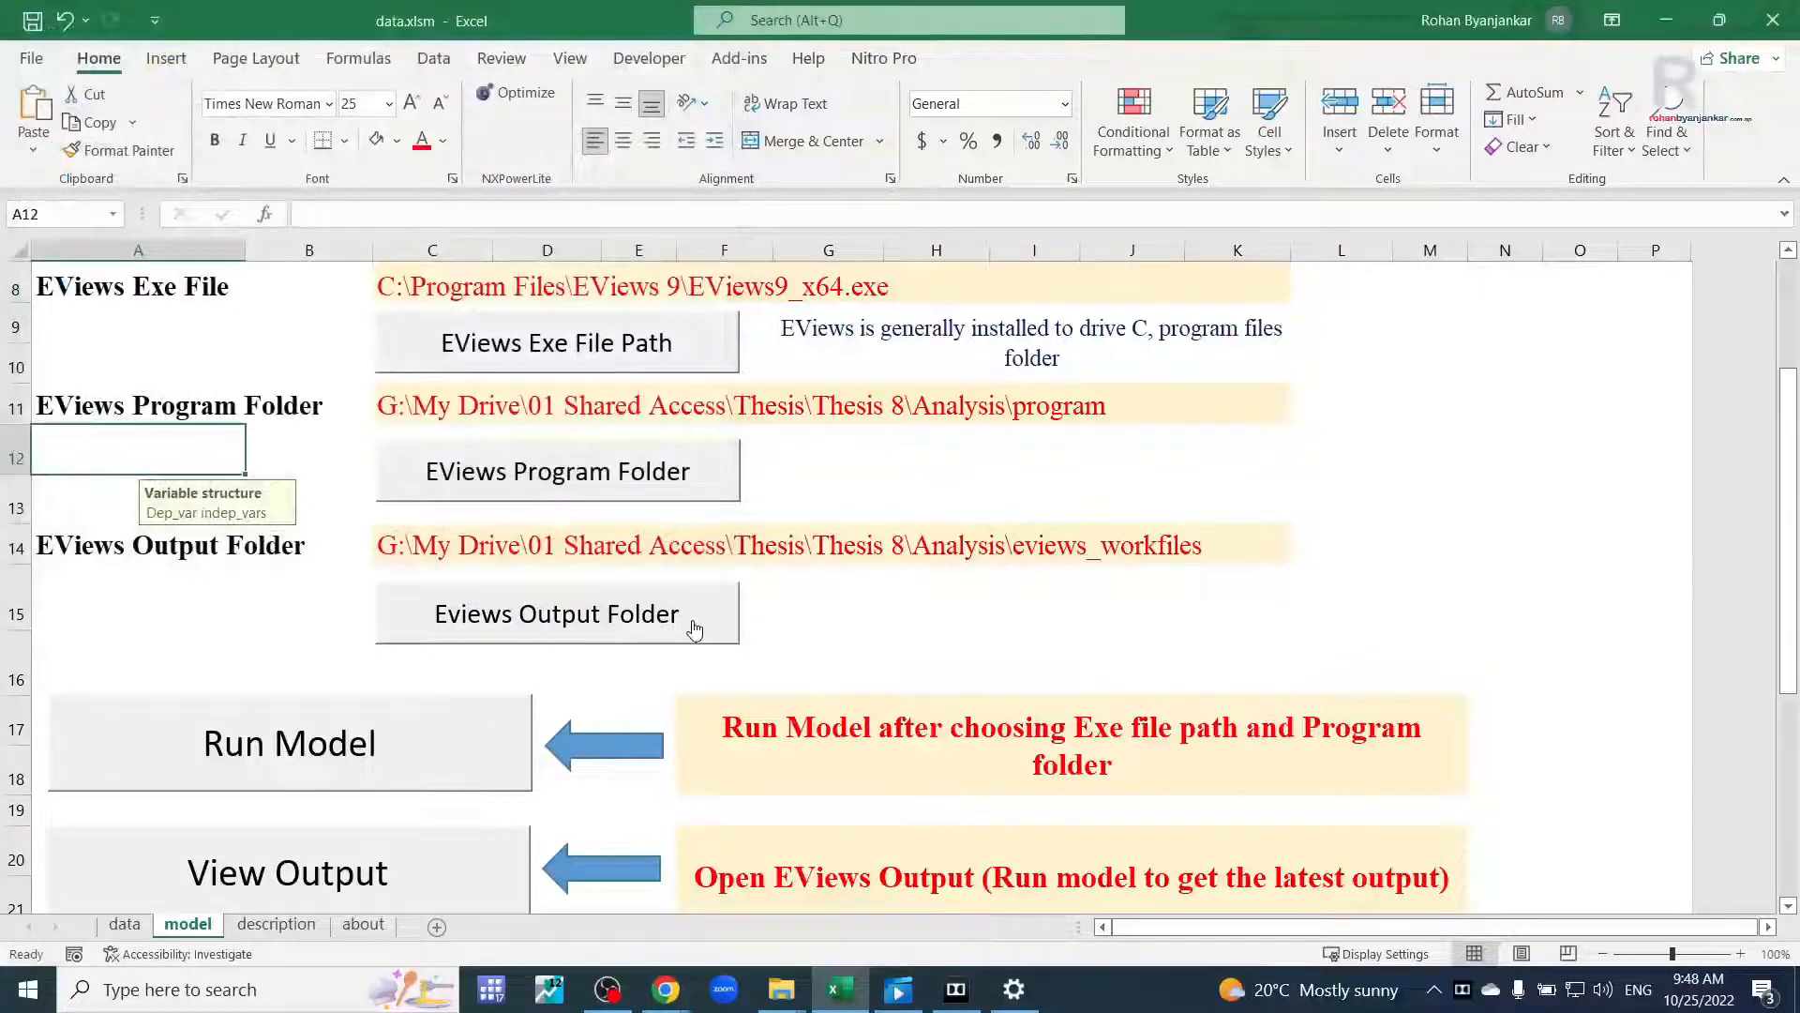
Run the econometric model from the model sheet using the chosen EViews paths.
scroll(684, 617, "down", 2)
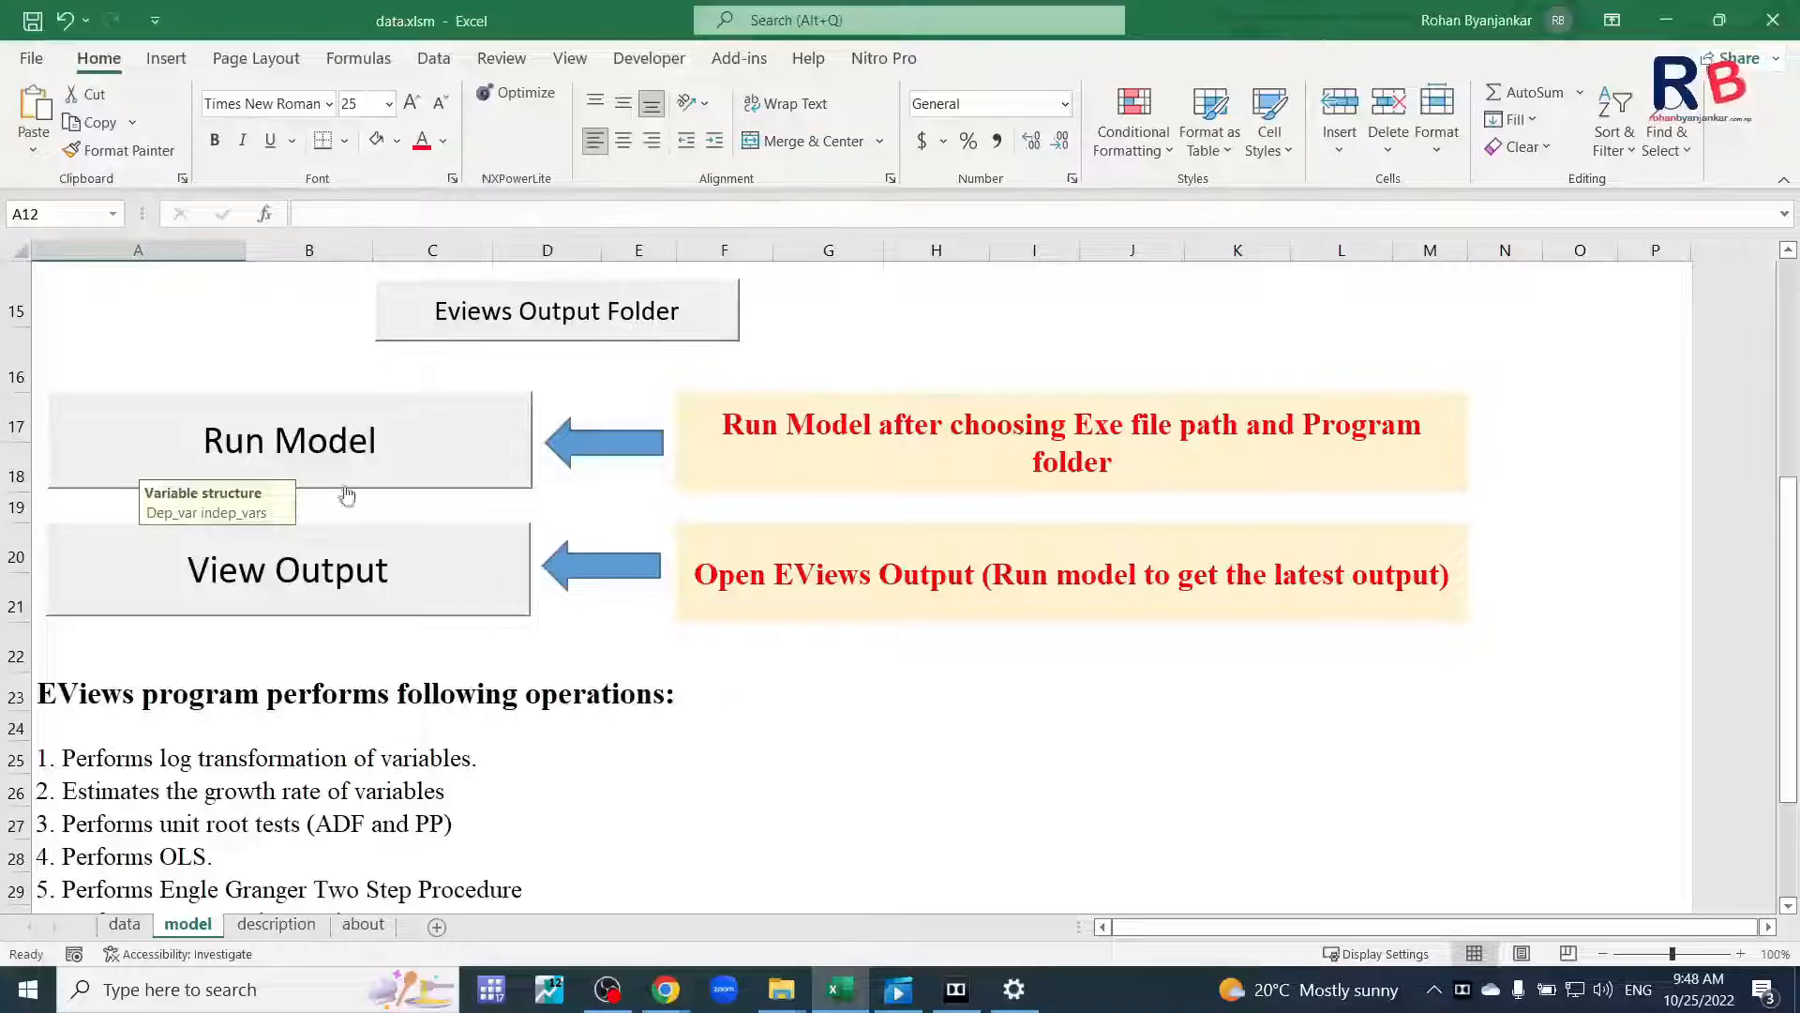
left_click(187, 358)
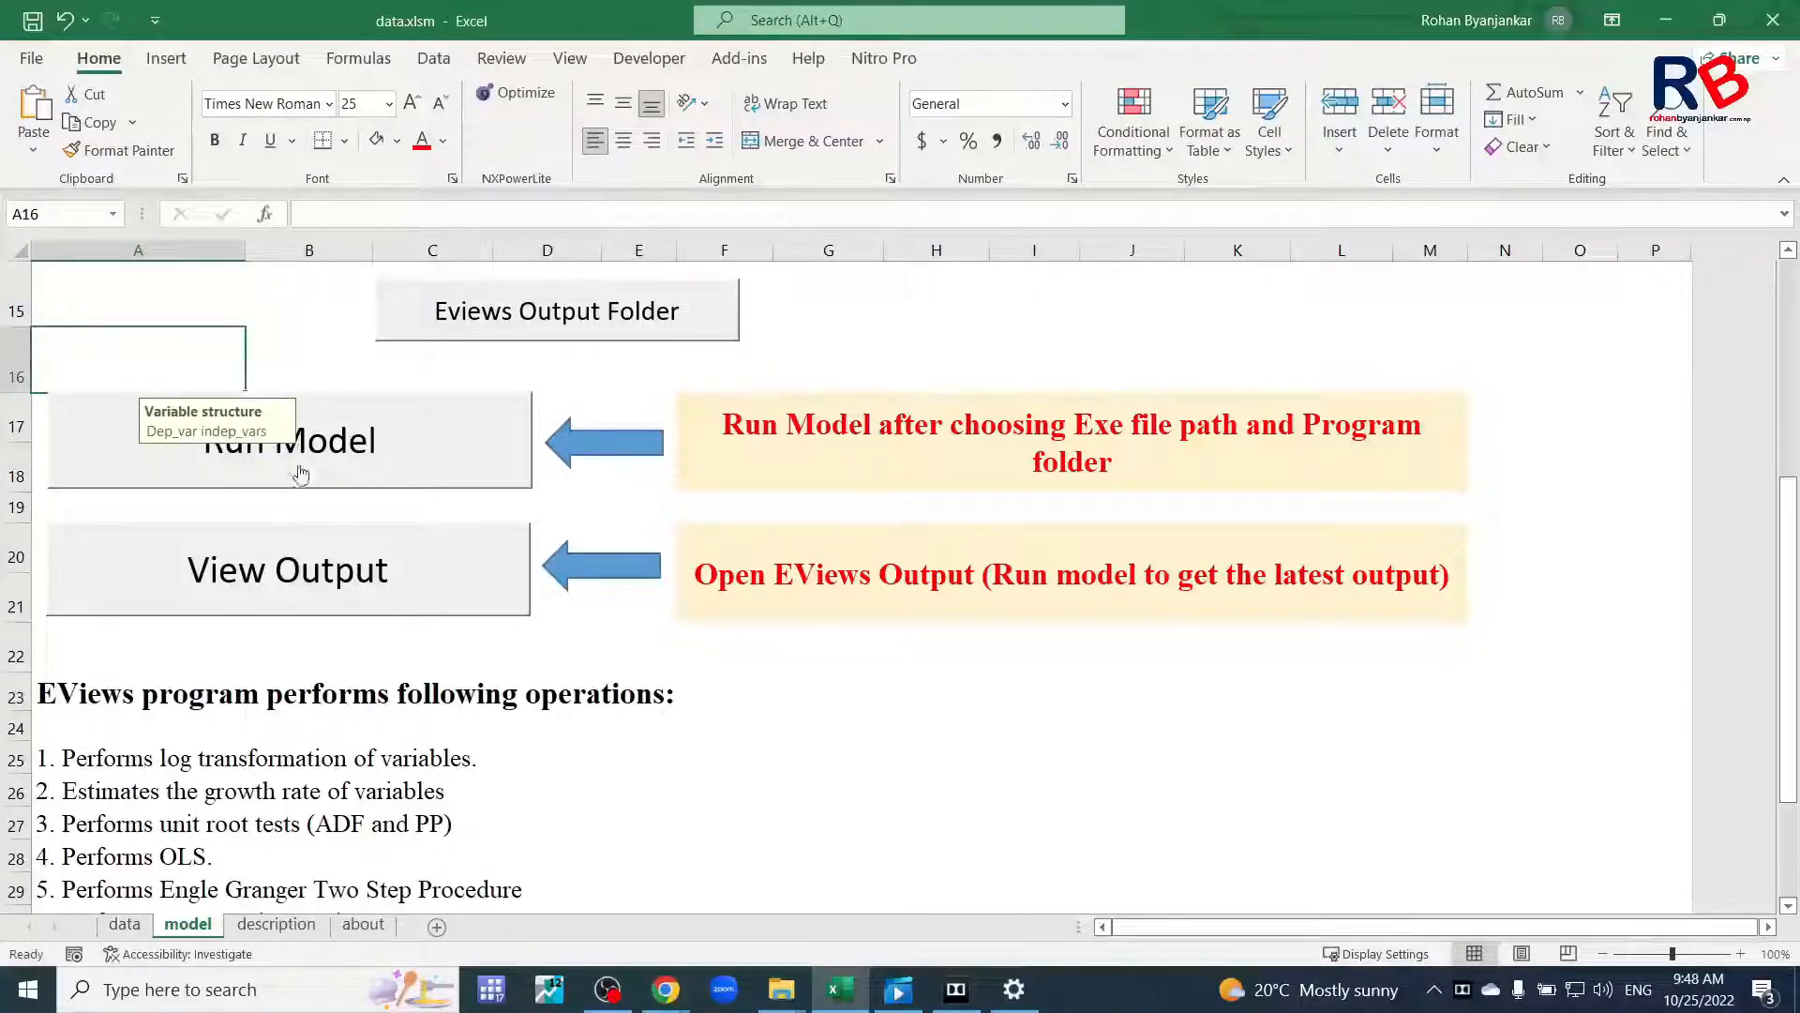
left_click(267, 499)
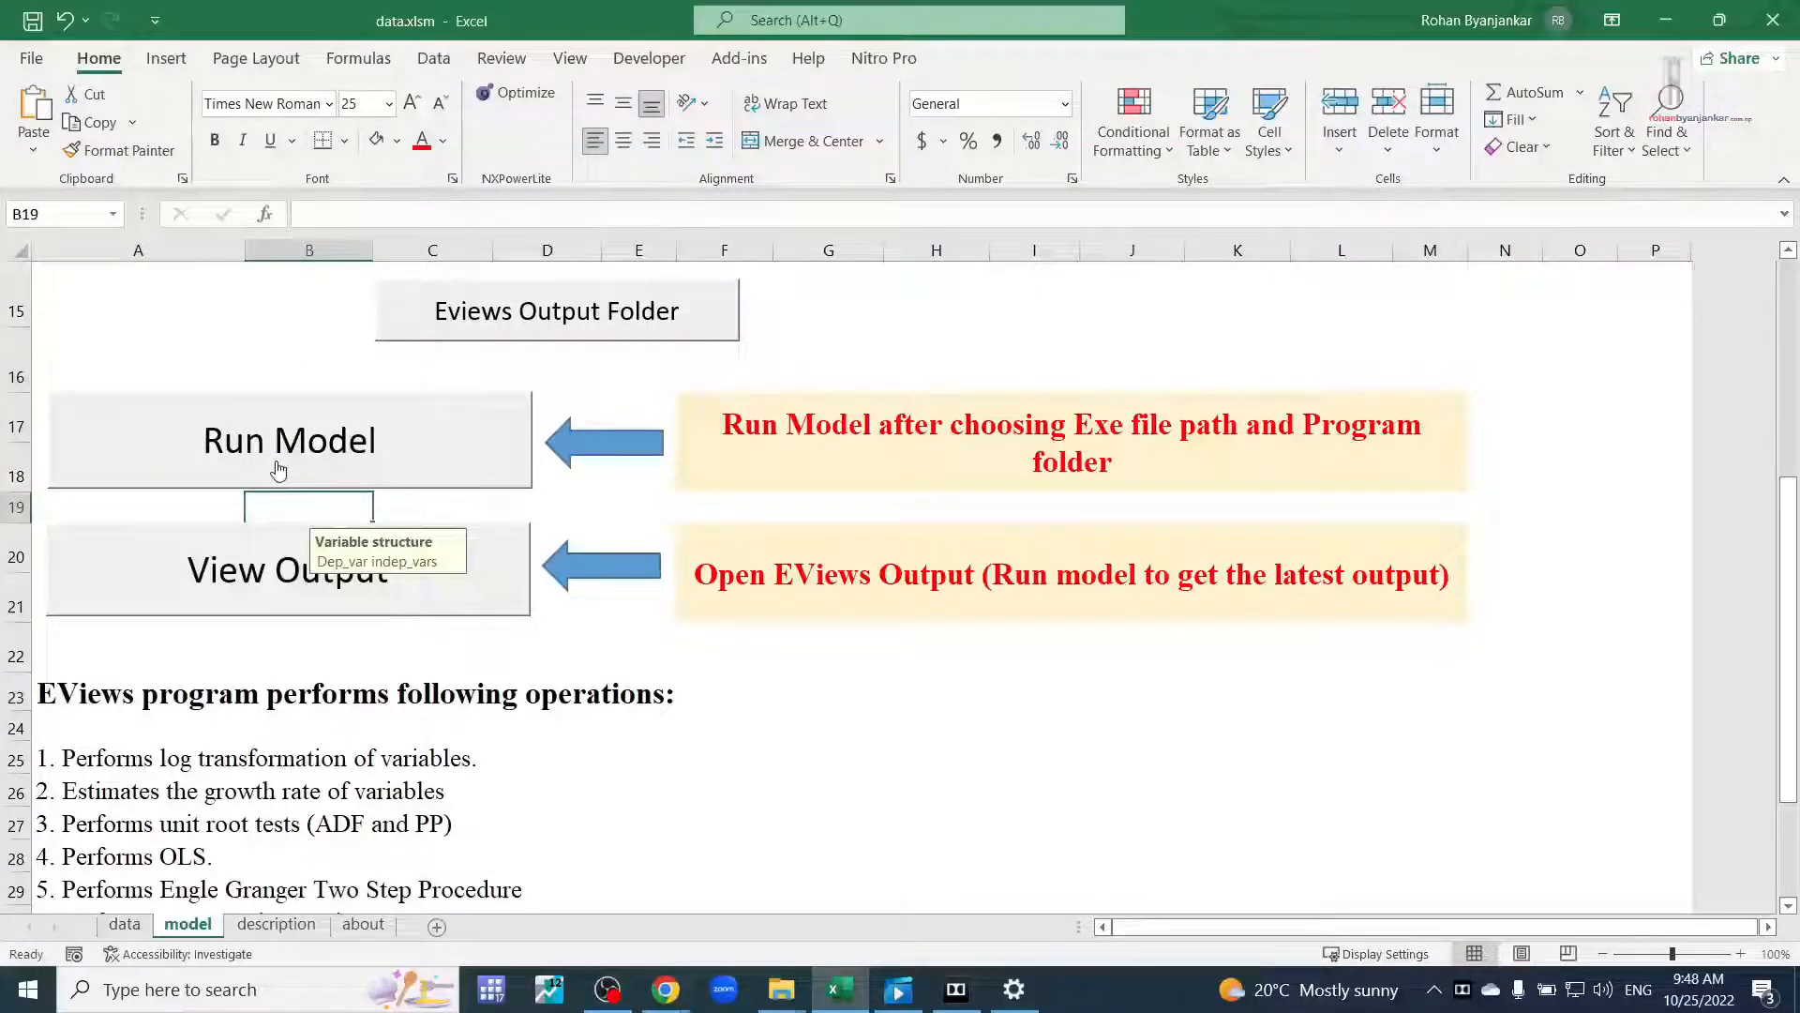
left_click(277, 469)
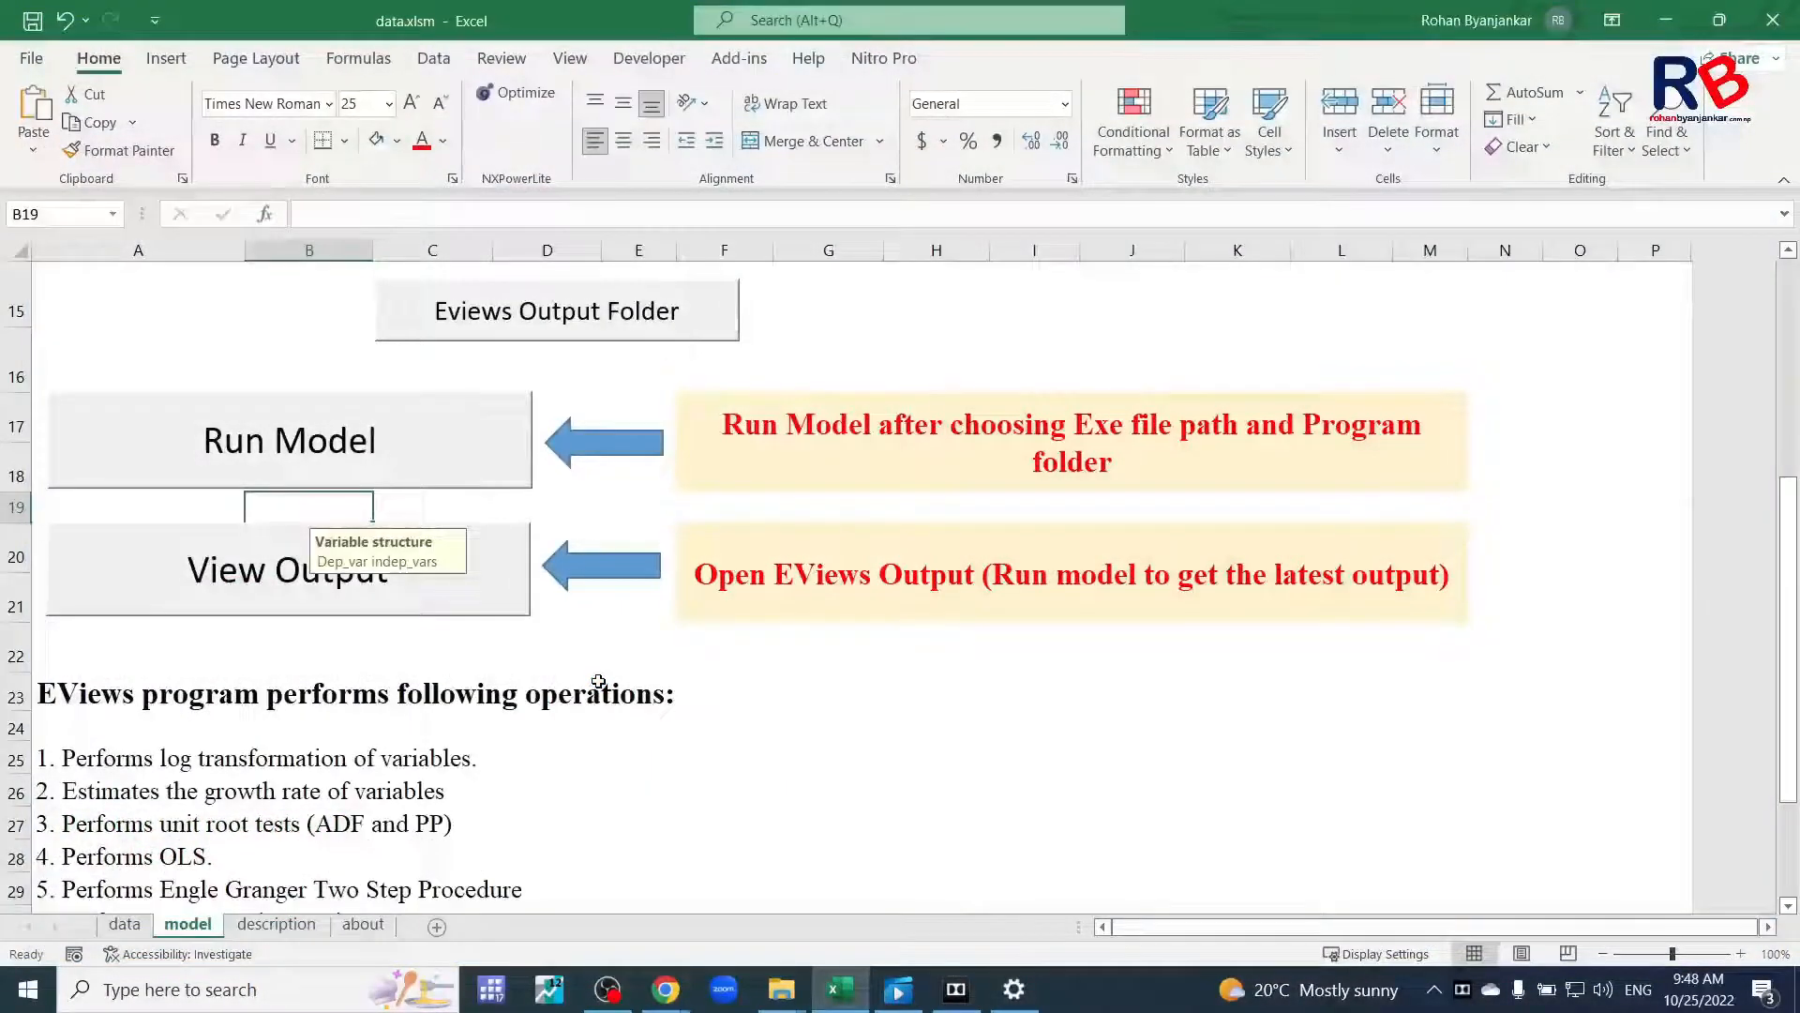
Open the model output in EViews and enlarge the REVENUE_ANALYSIS workfile window to show all its objects.
left_click(172, 633)
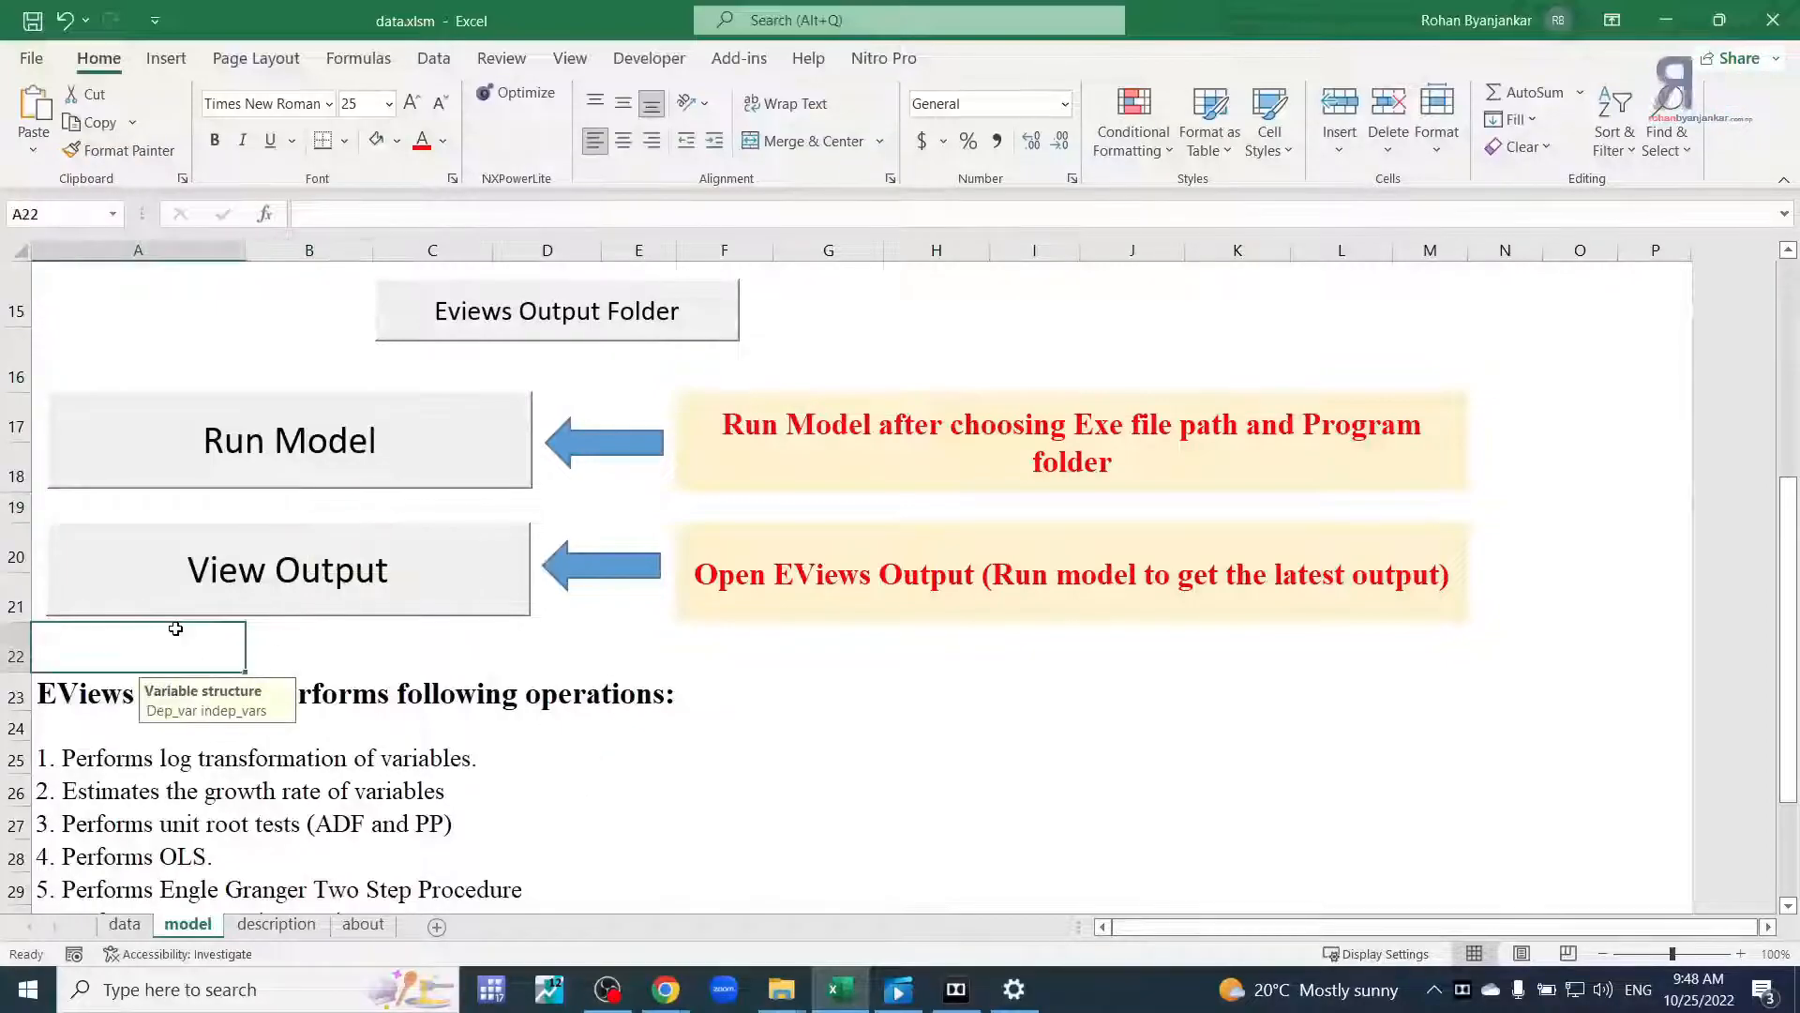
left_click(211, 598)
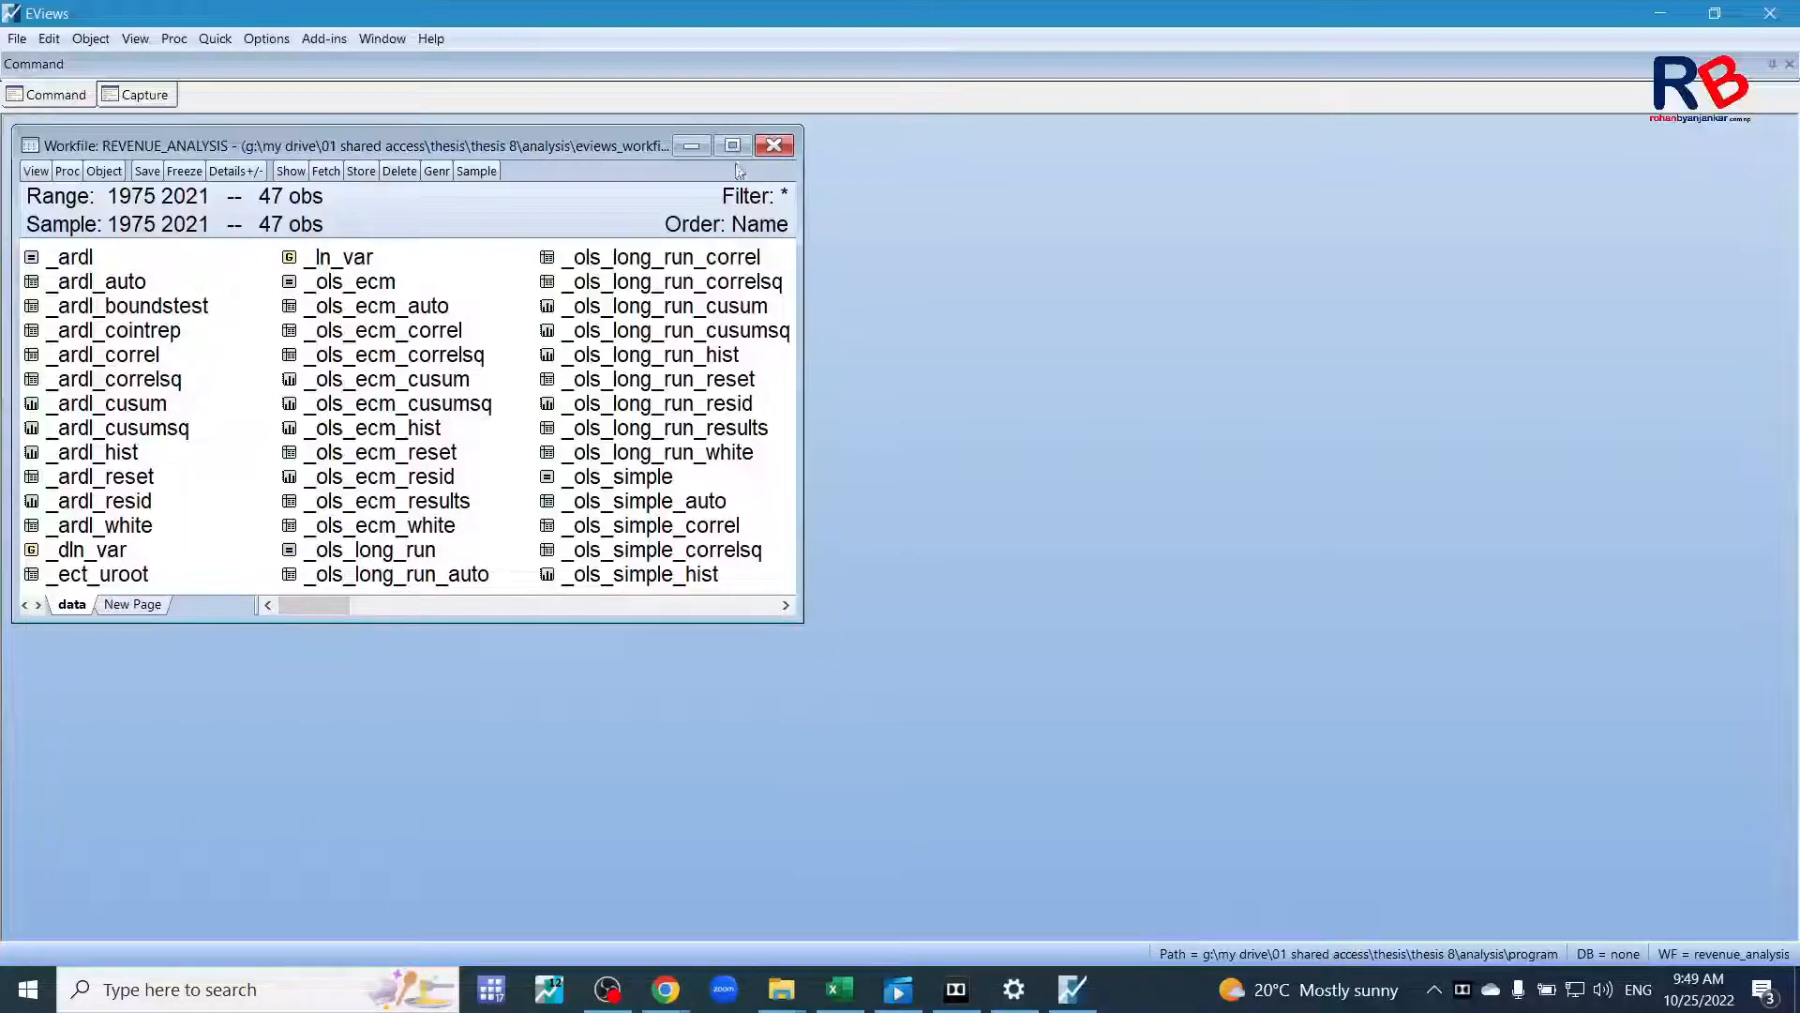
left_click_drag(1127, 786, 1692, 938)
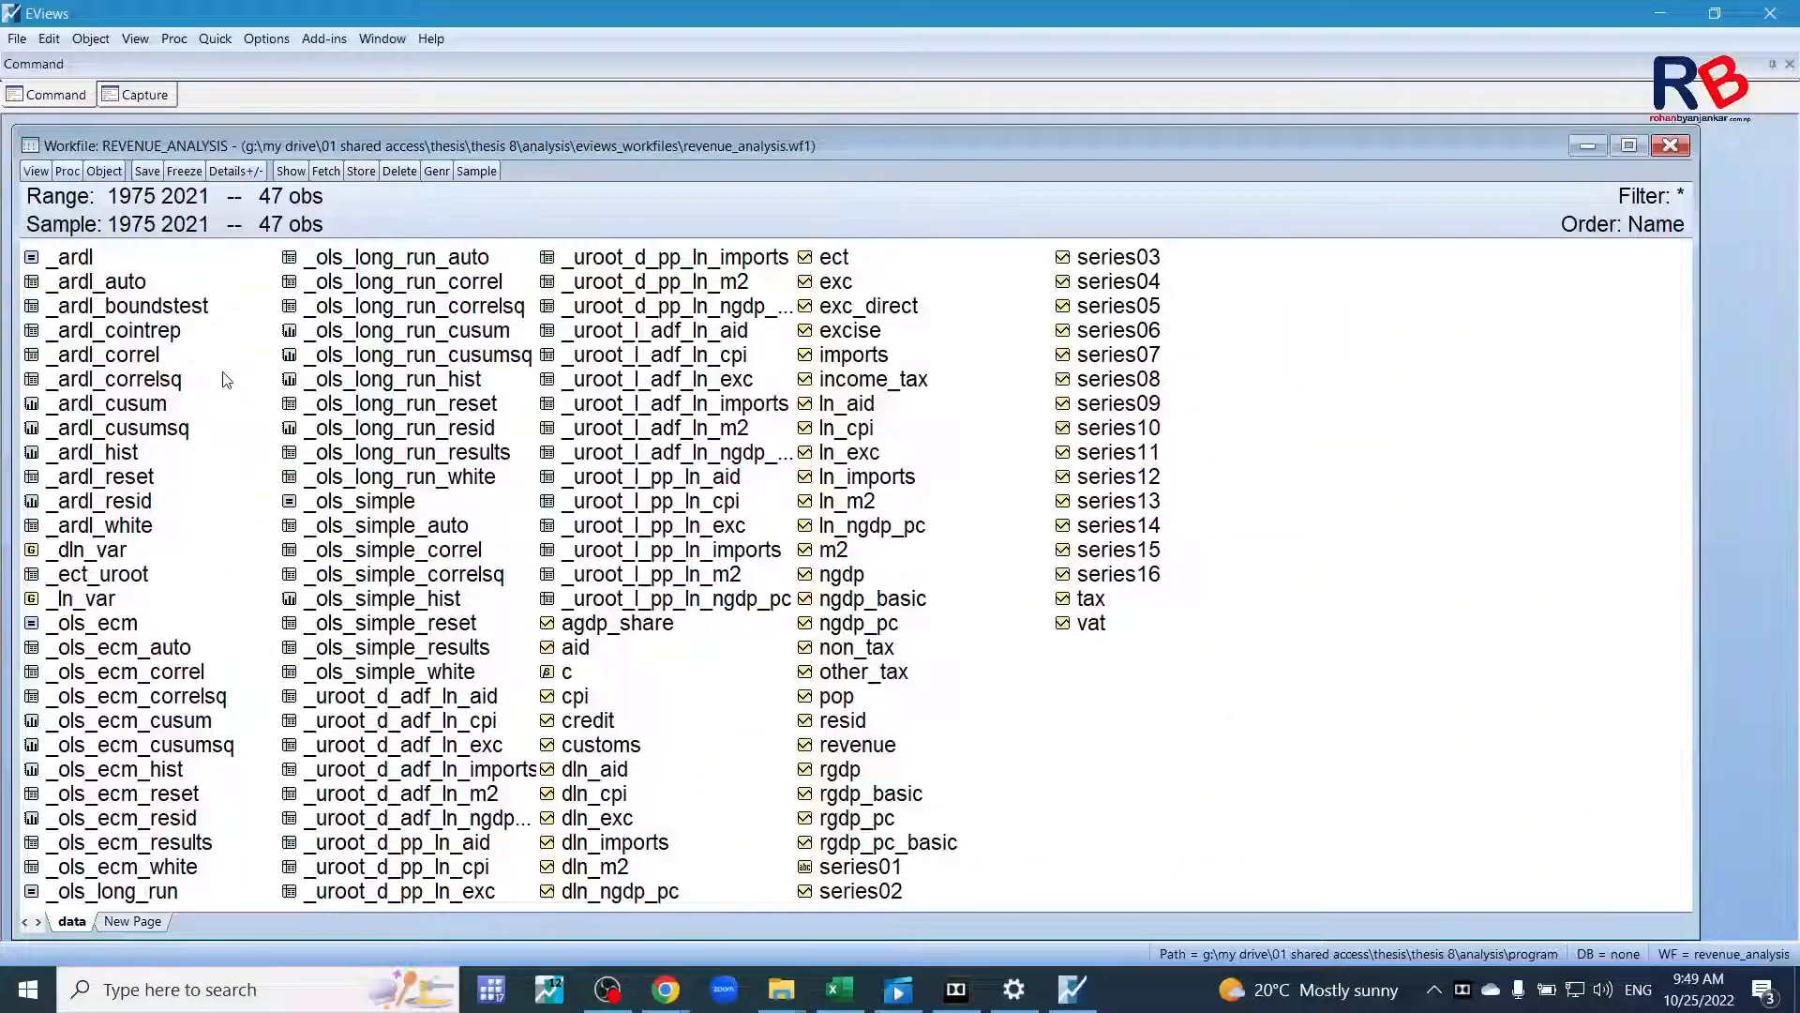
Look over the _ardl, _ols_simple, _ols_ecm and _ols_long_run equations in the workfile.
left_click(77, 258)
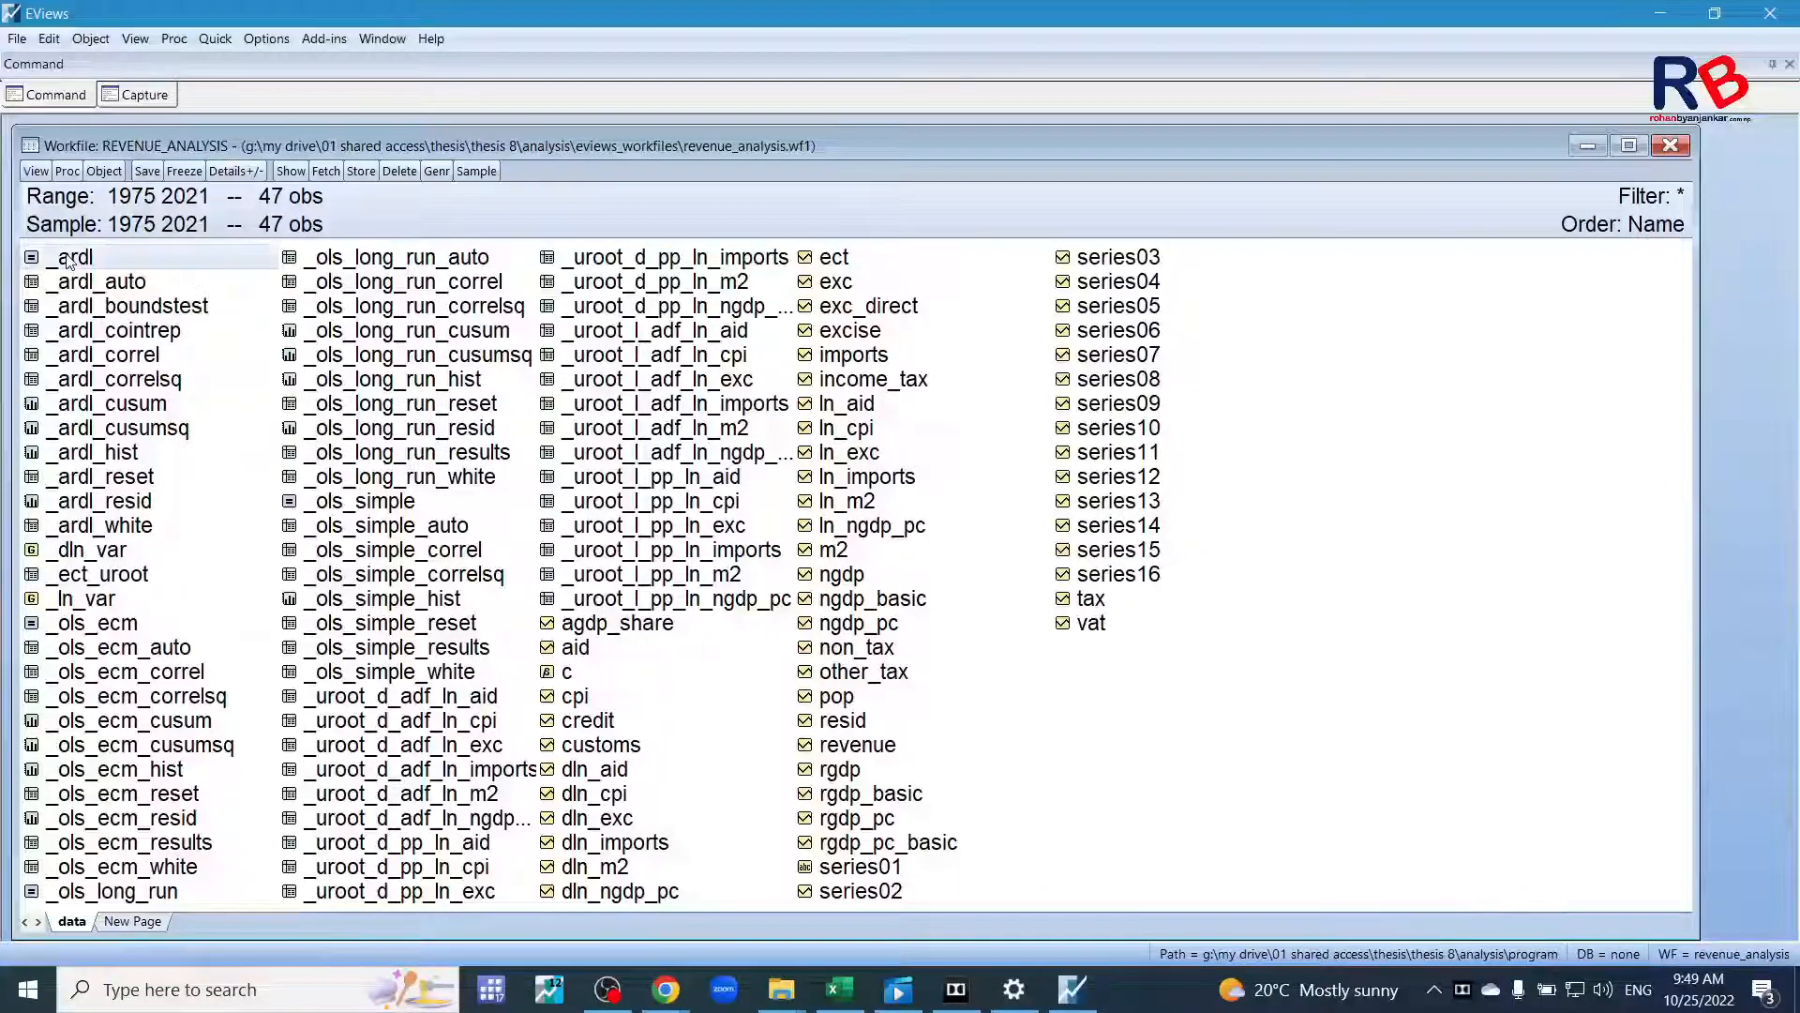
left_click(378, 505)
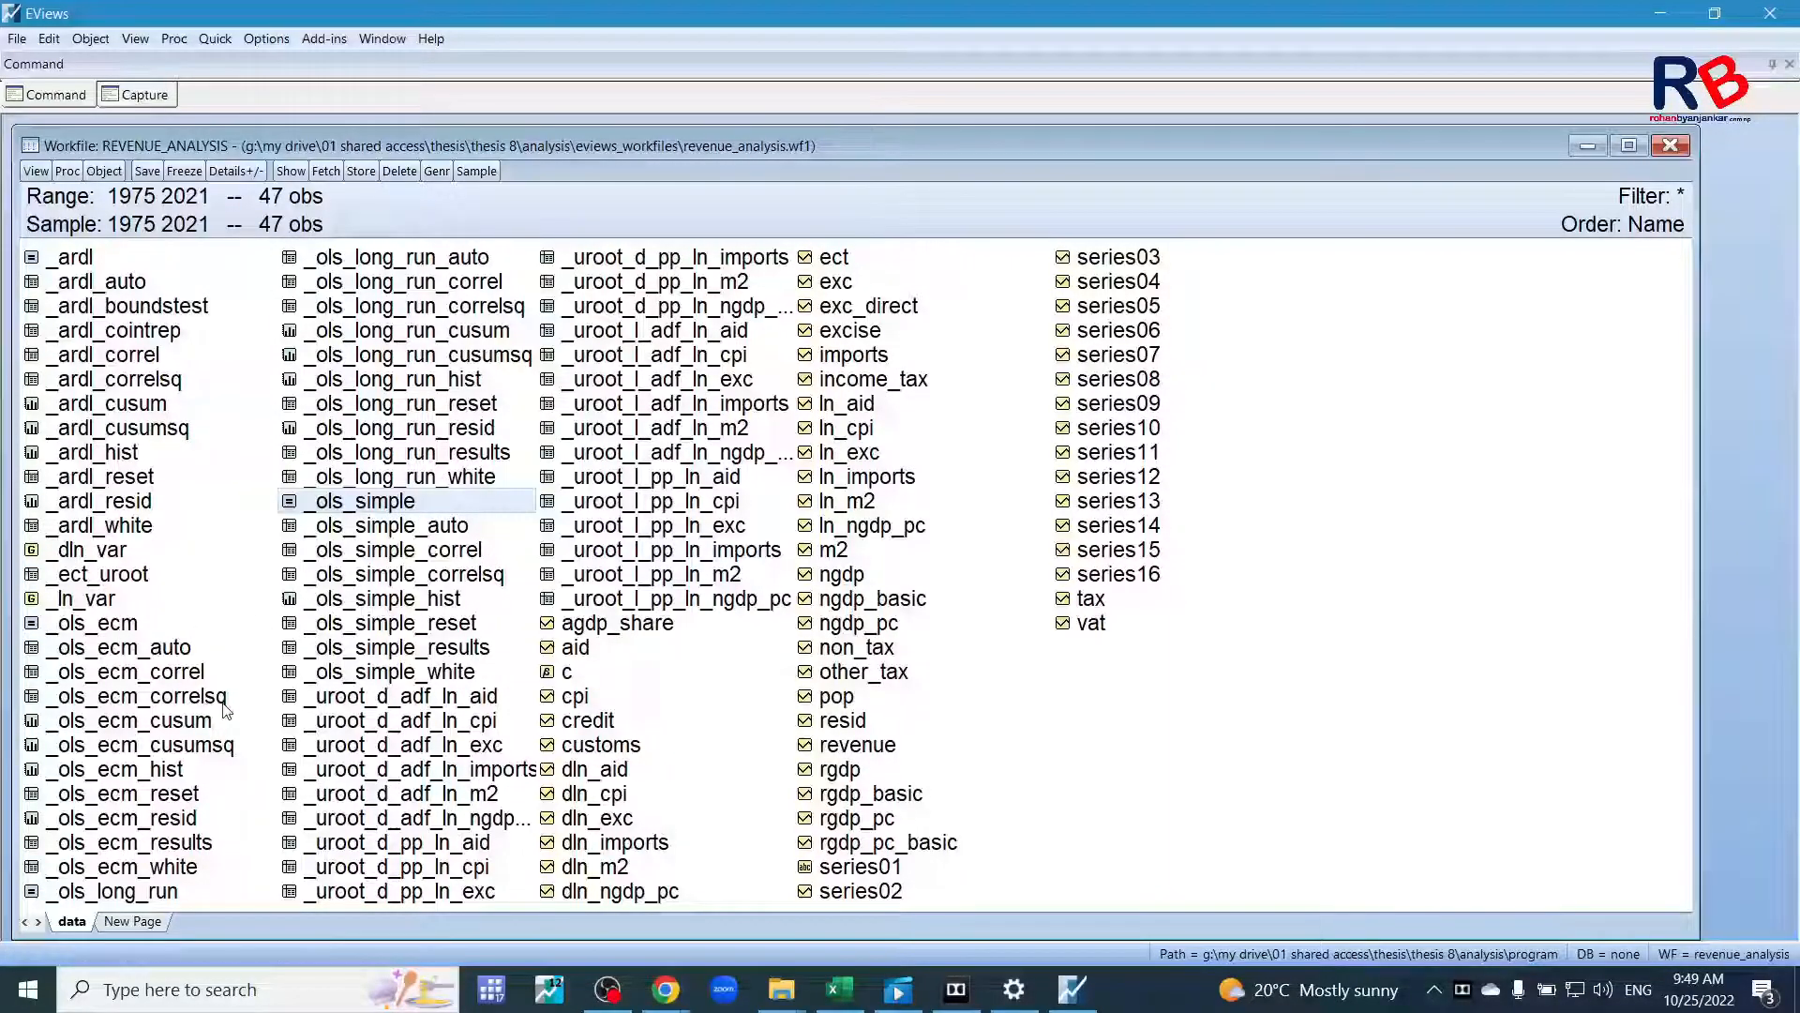
left_click(120, 624)
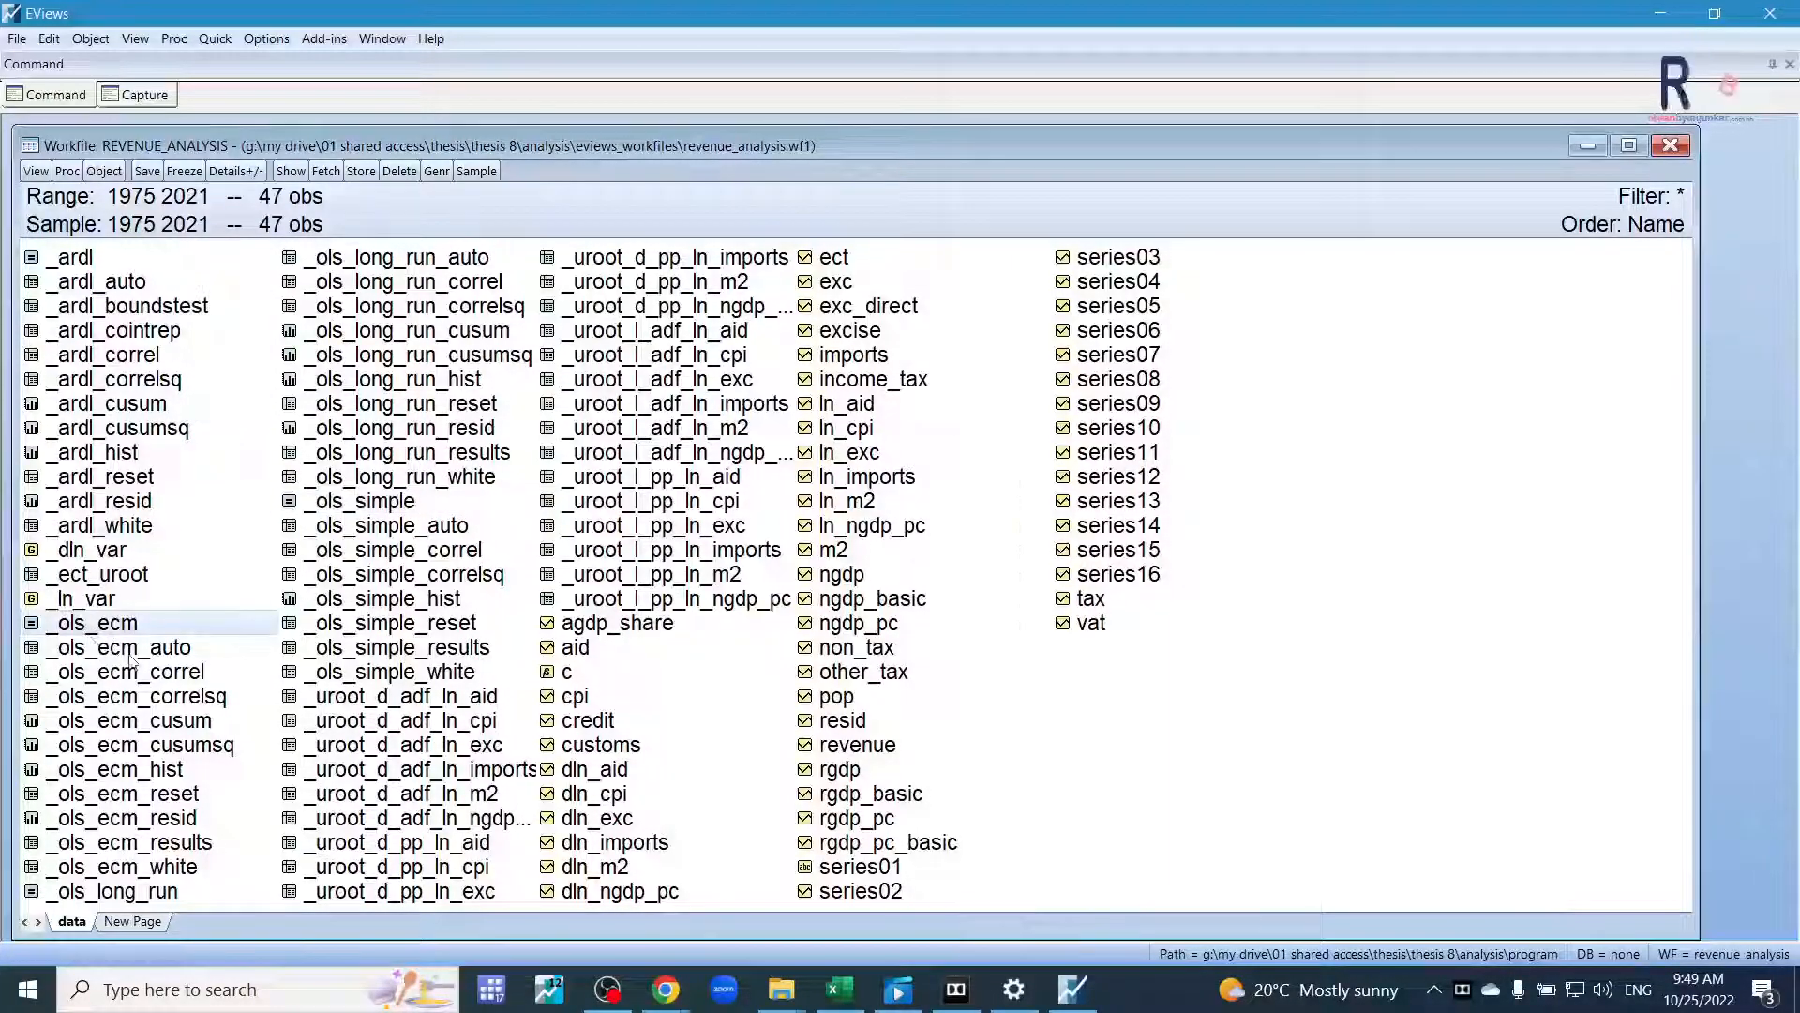
left_click(80, 891)
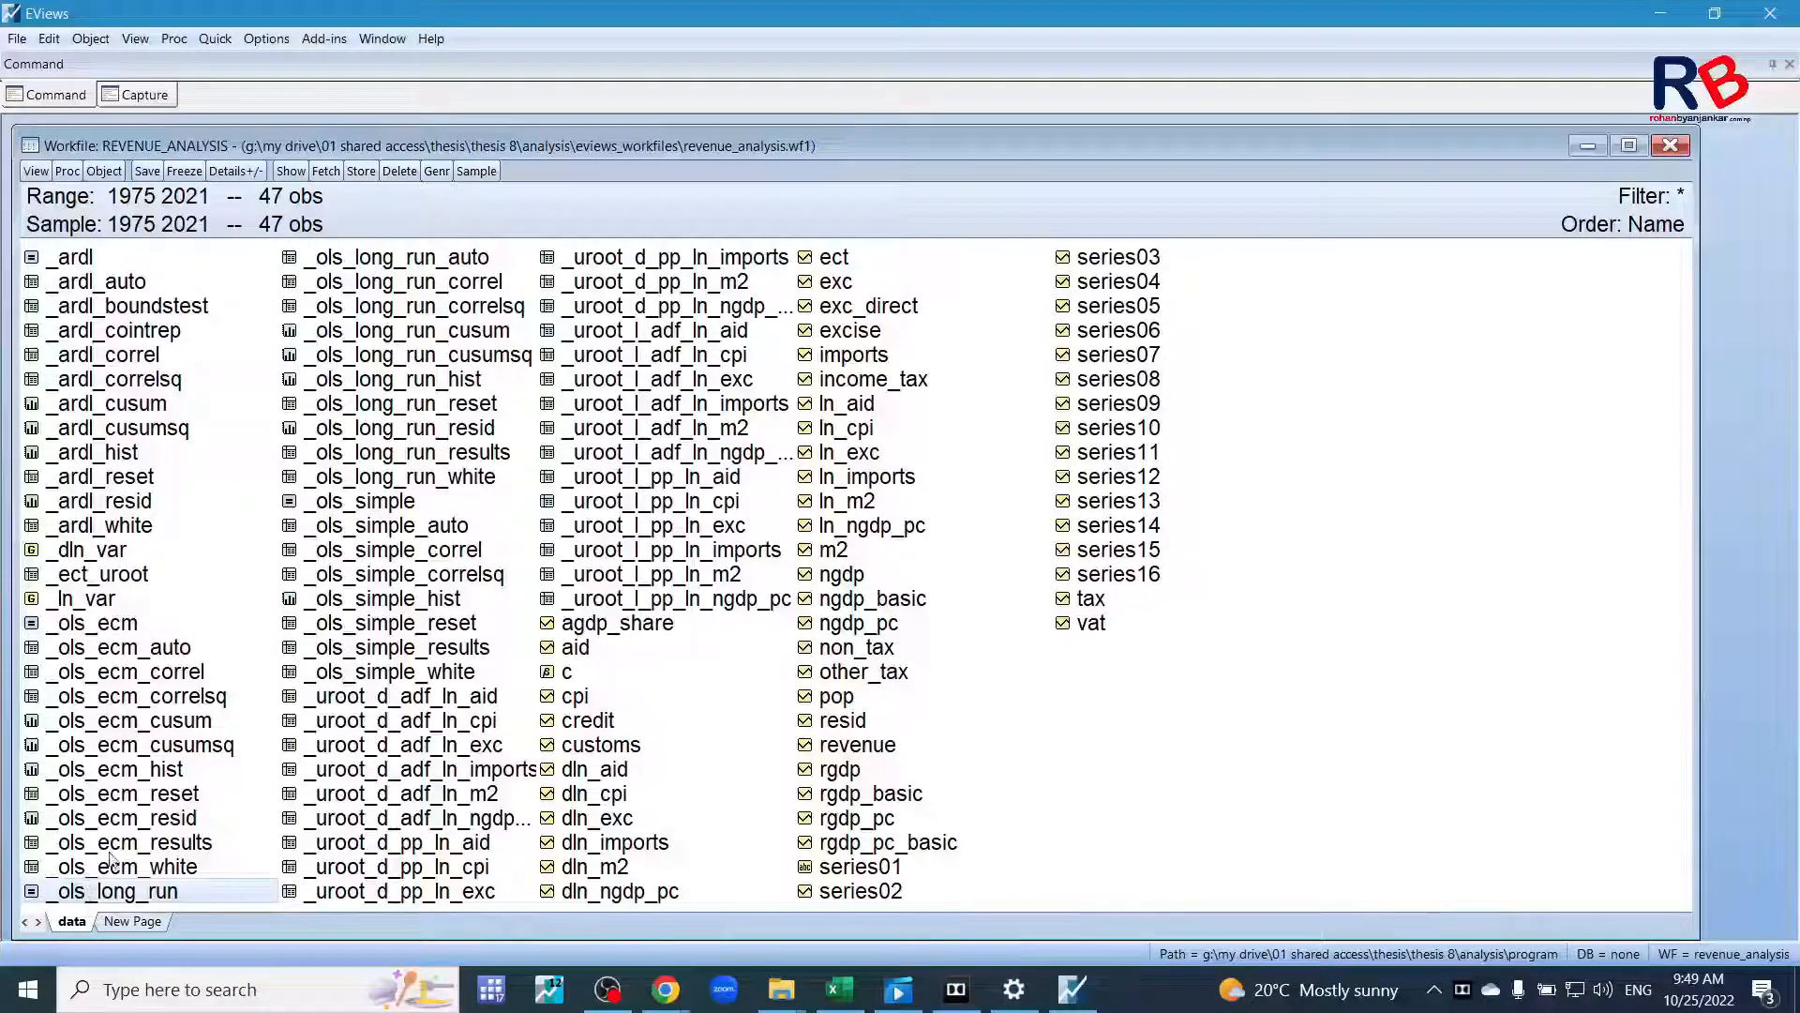
Examine the Obs*R-squared statistic and its probability in the _ardl_auto serial correlation test table, then close the table.
left_click(90, 285)
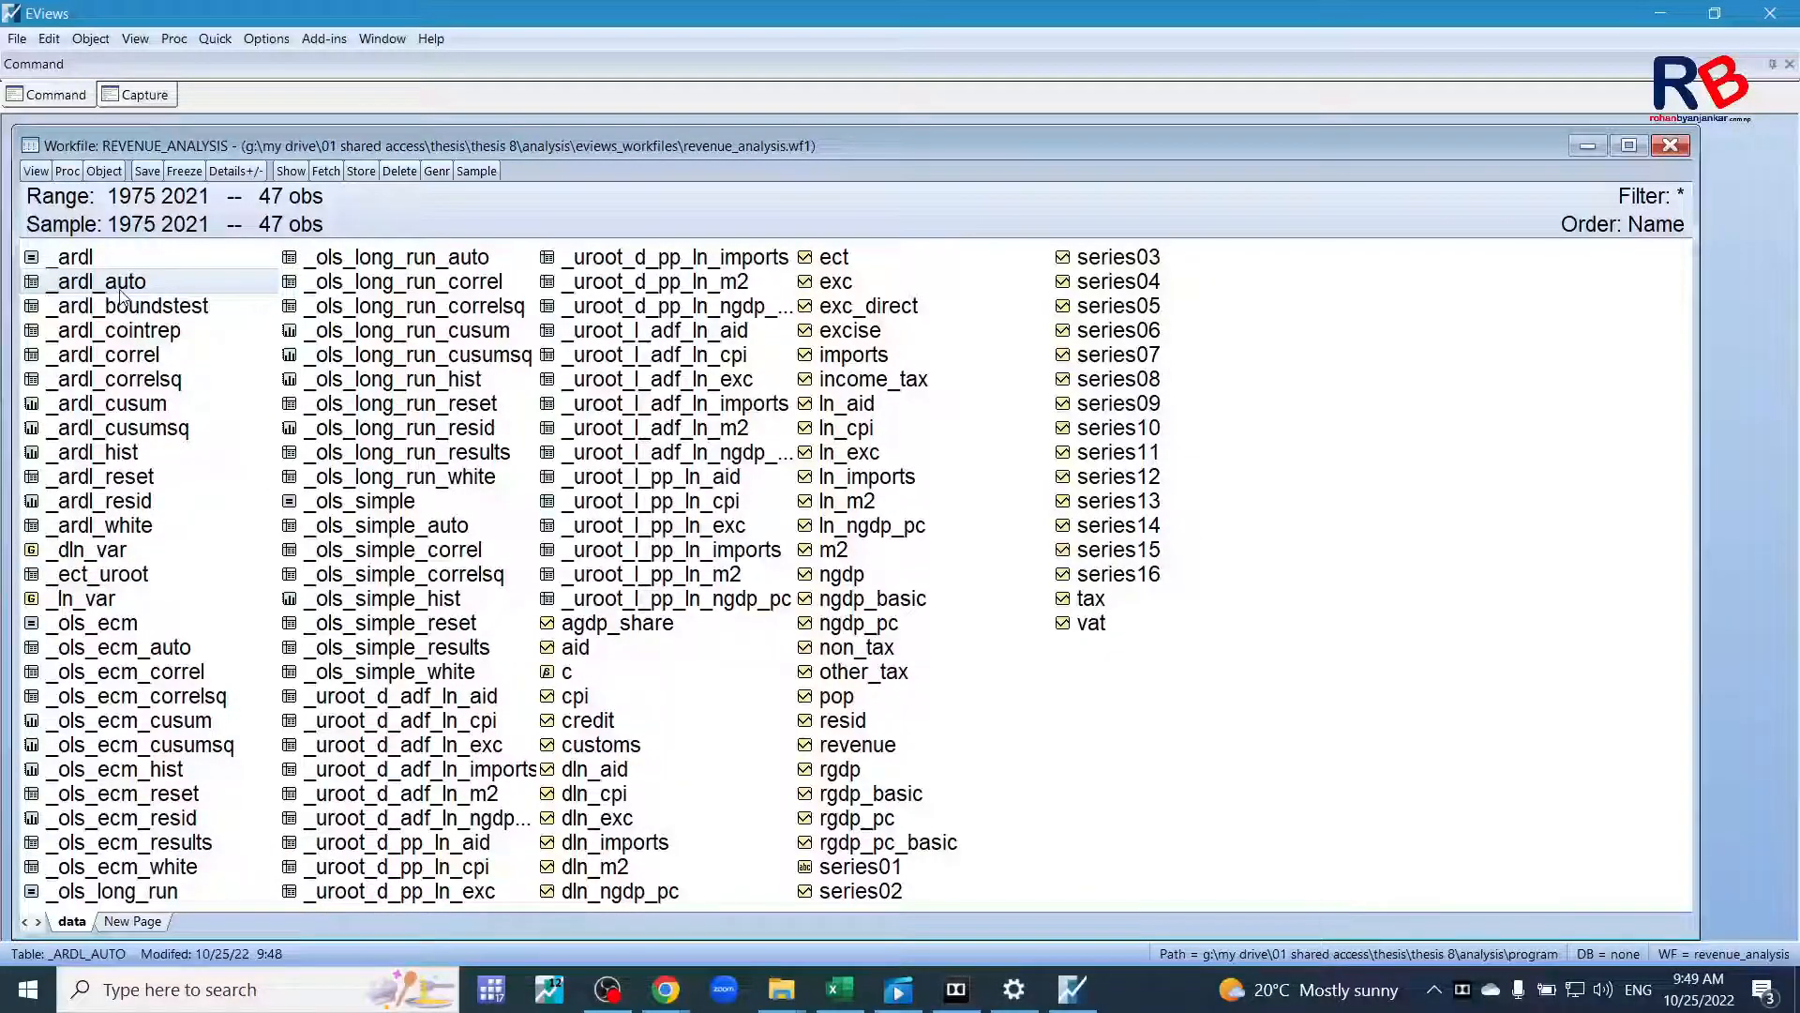
double_click(121, 286)
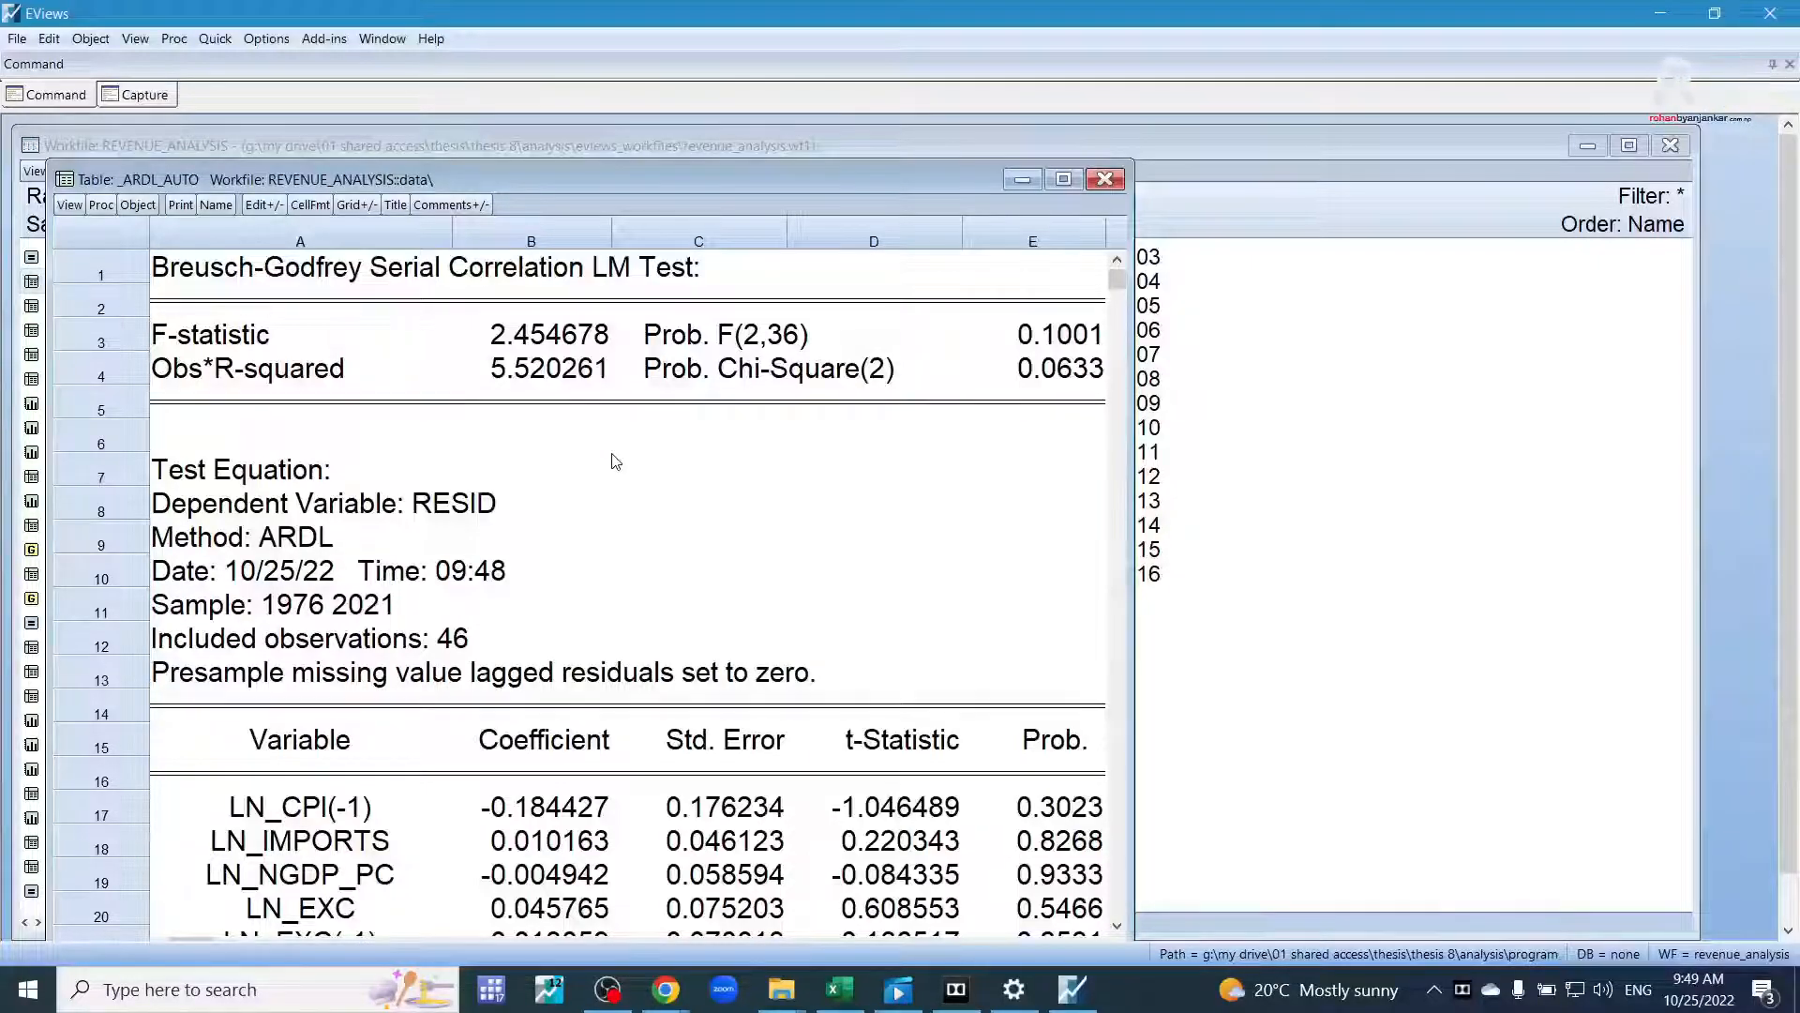
left_click(192, 373)
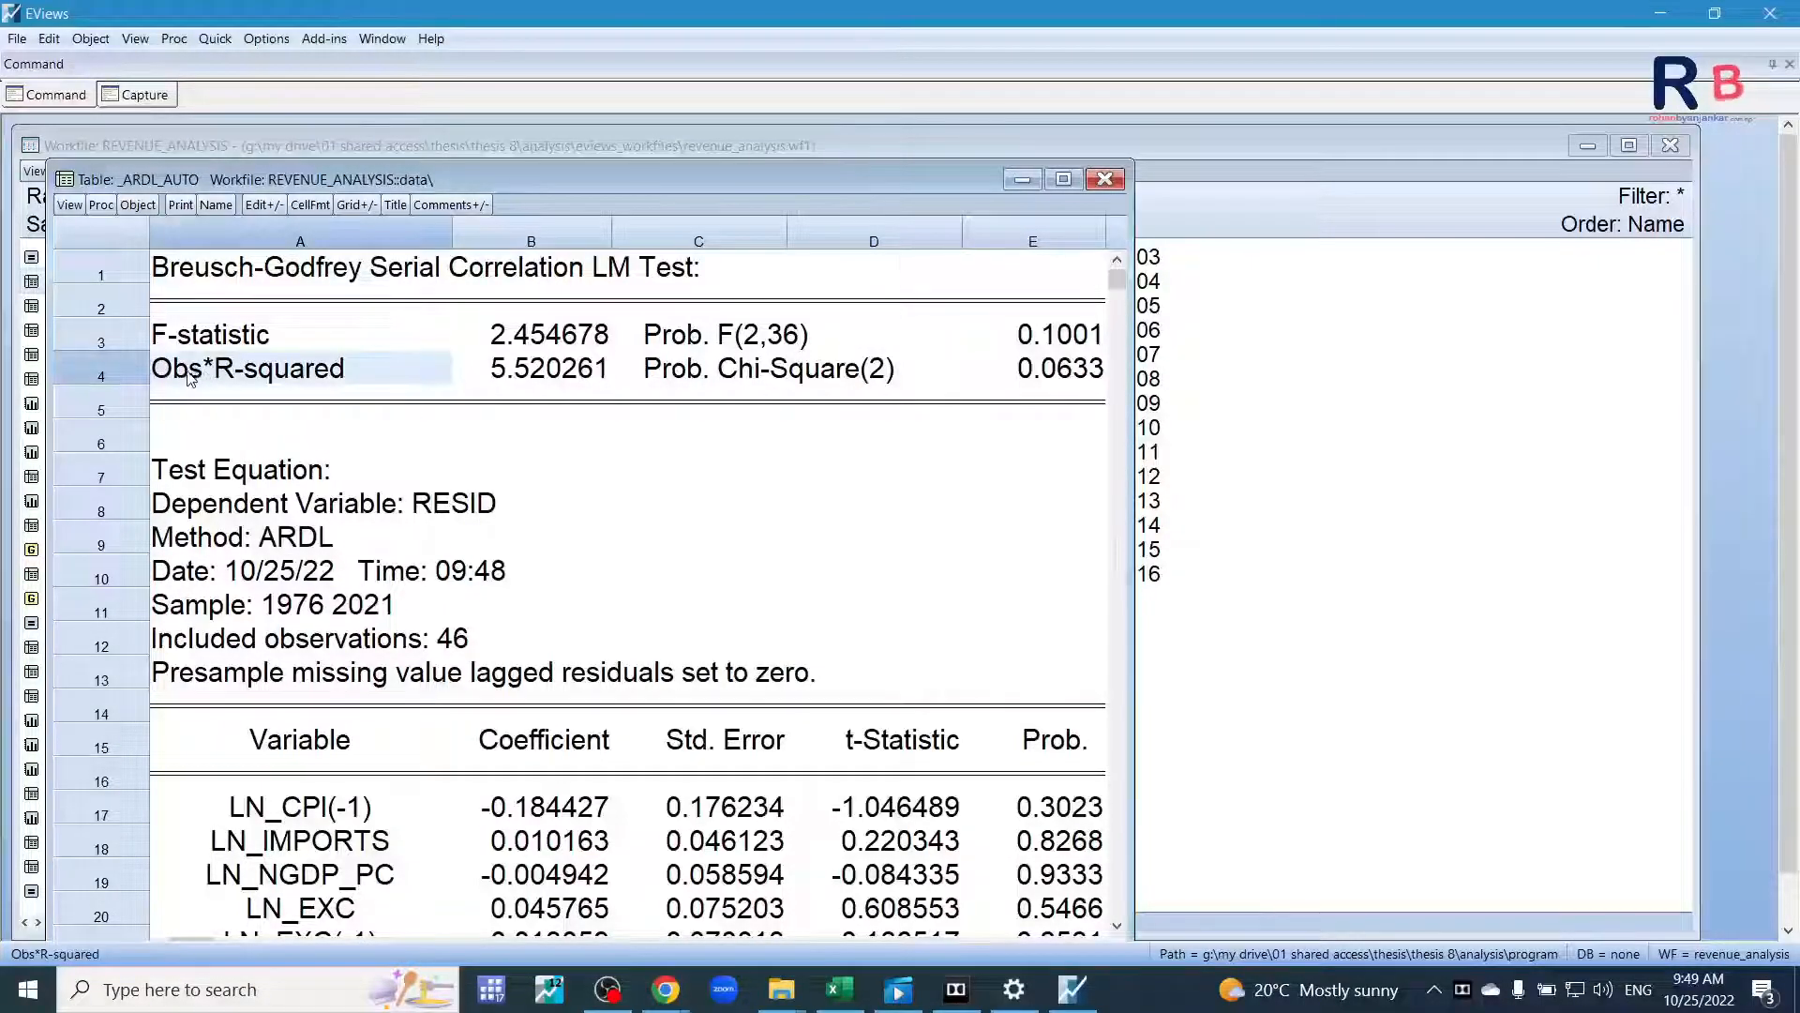
left_click(538, 376)
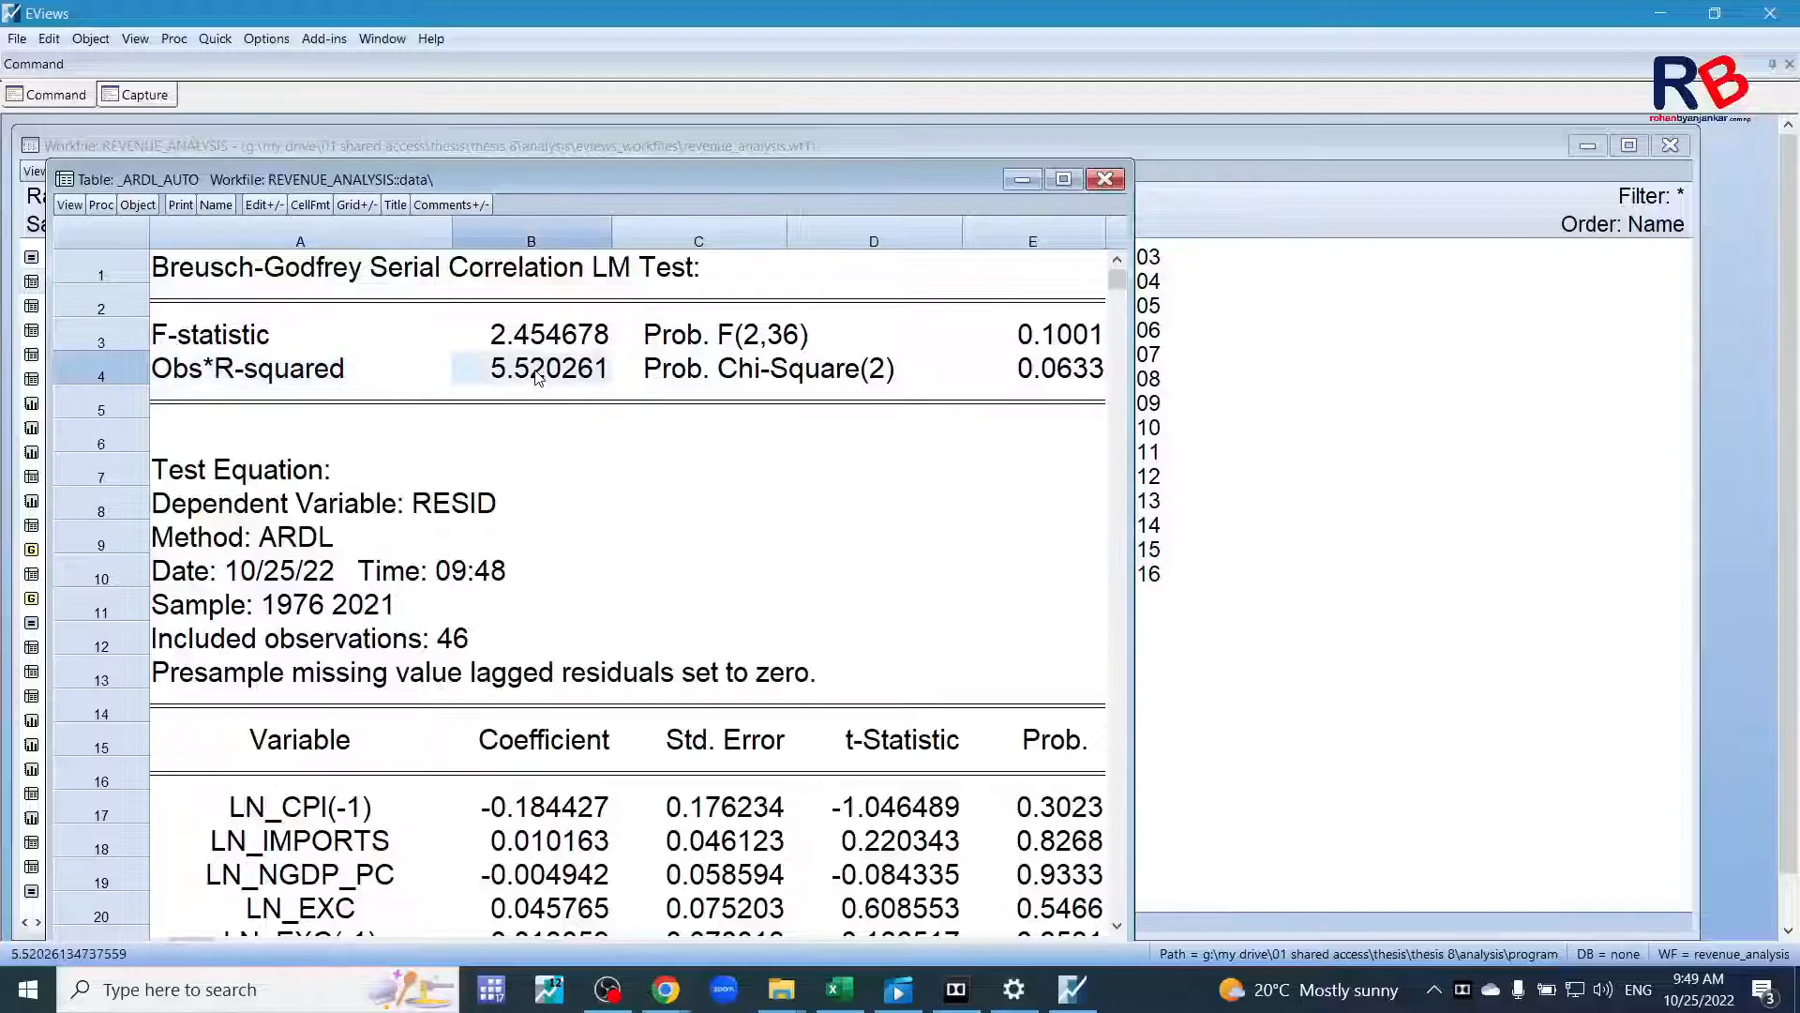
left_click(1069, 377)
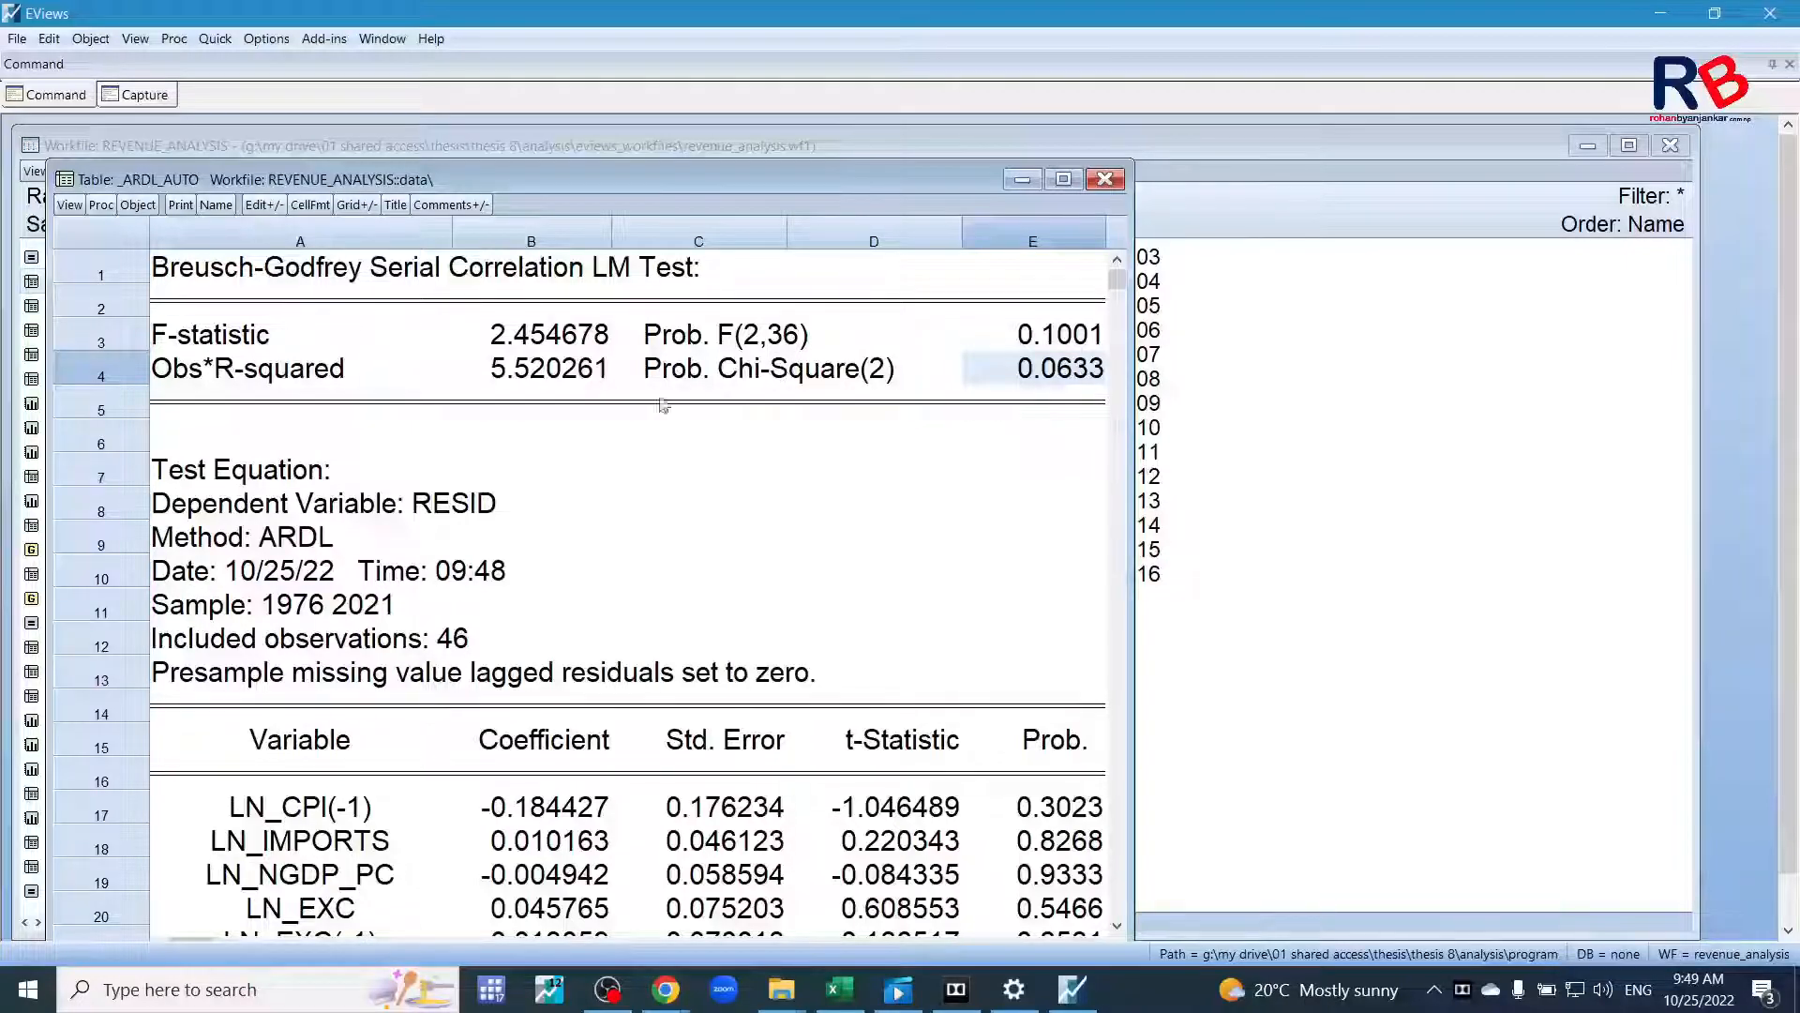
left_click(185, 368)
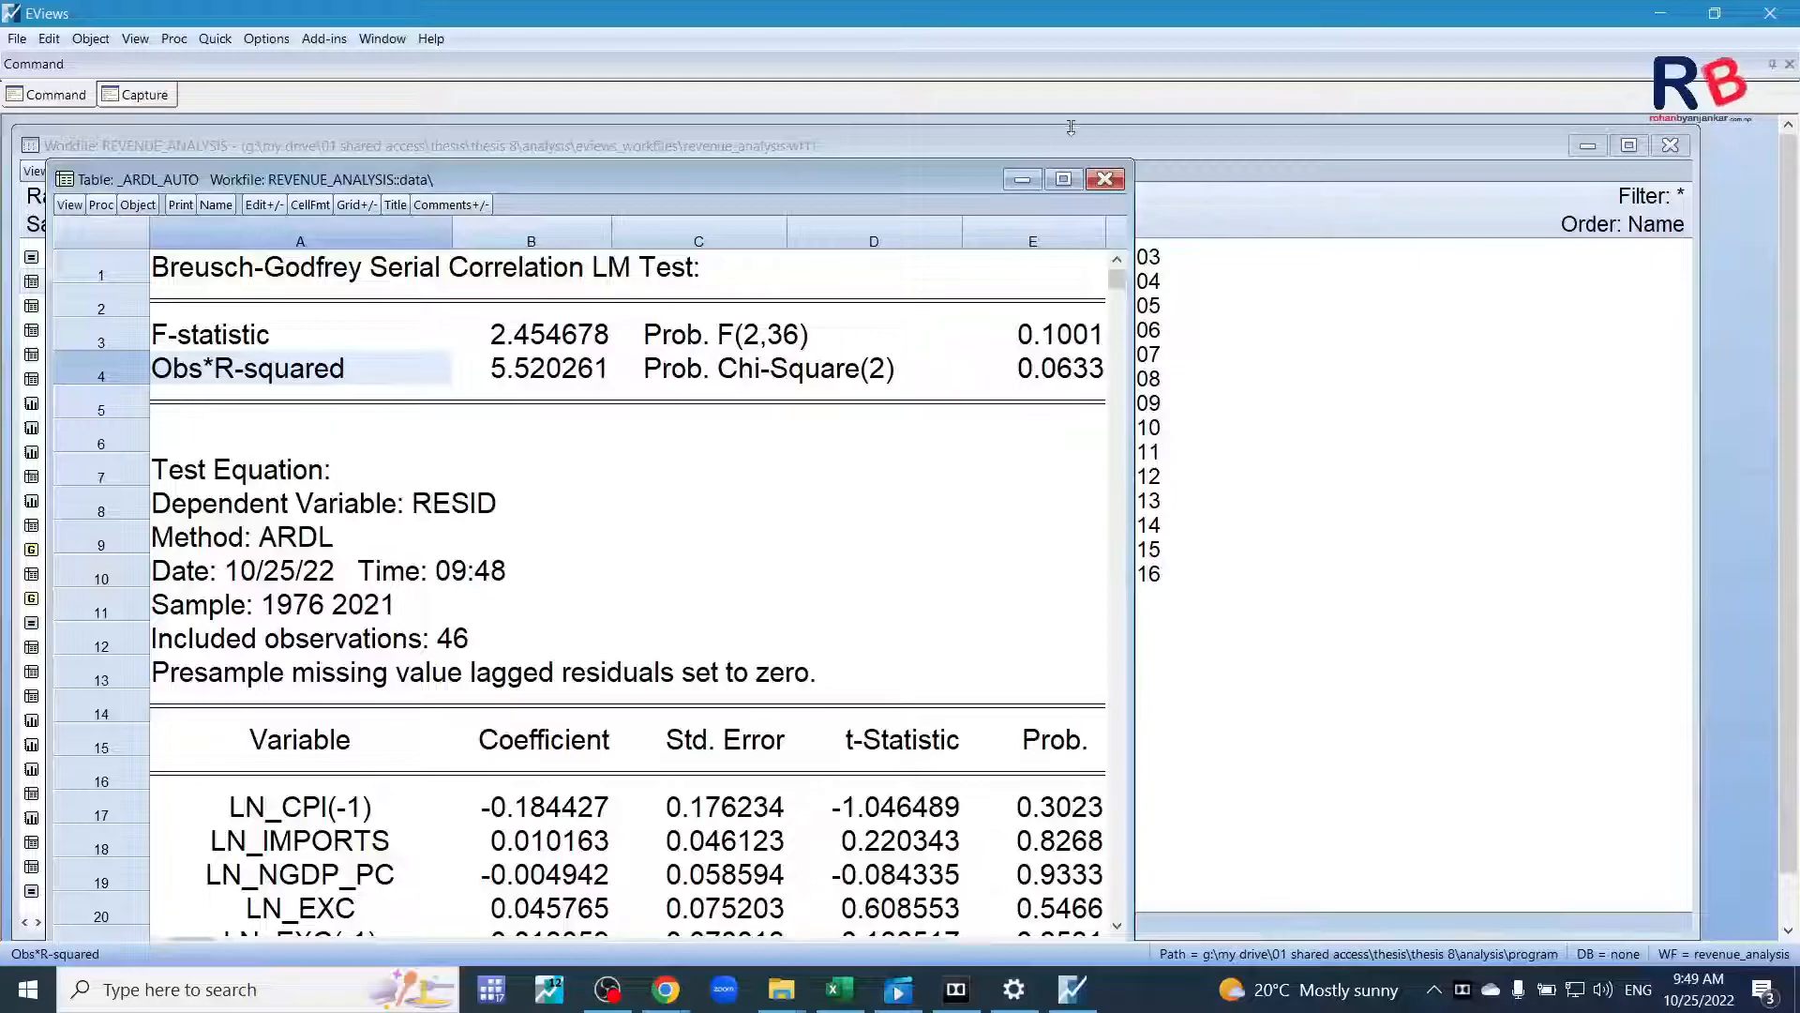
left_click(1106, 180)
Open the _ardl_boundstest table and read the F-statistic of the ARDL bounds test.
double_click(145, 306)
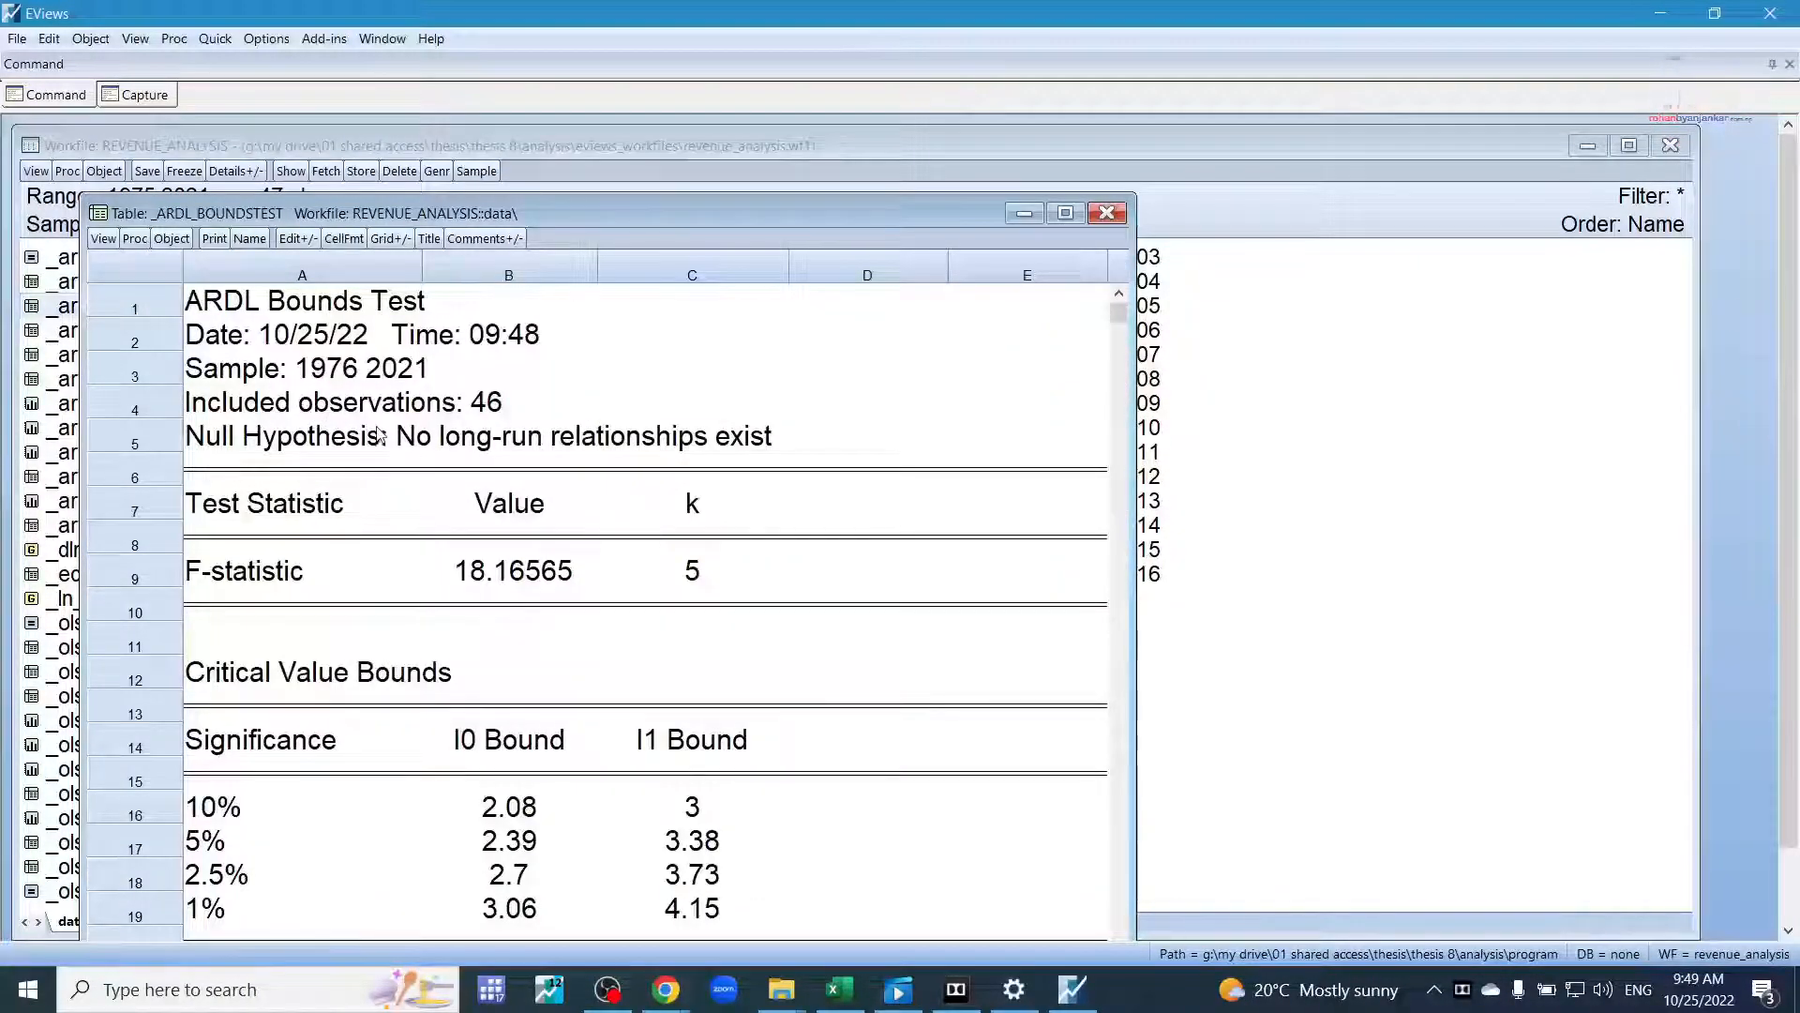
left_click(278, 581)
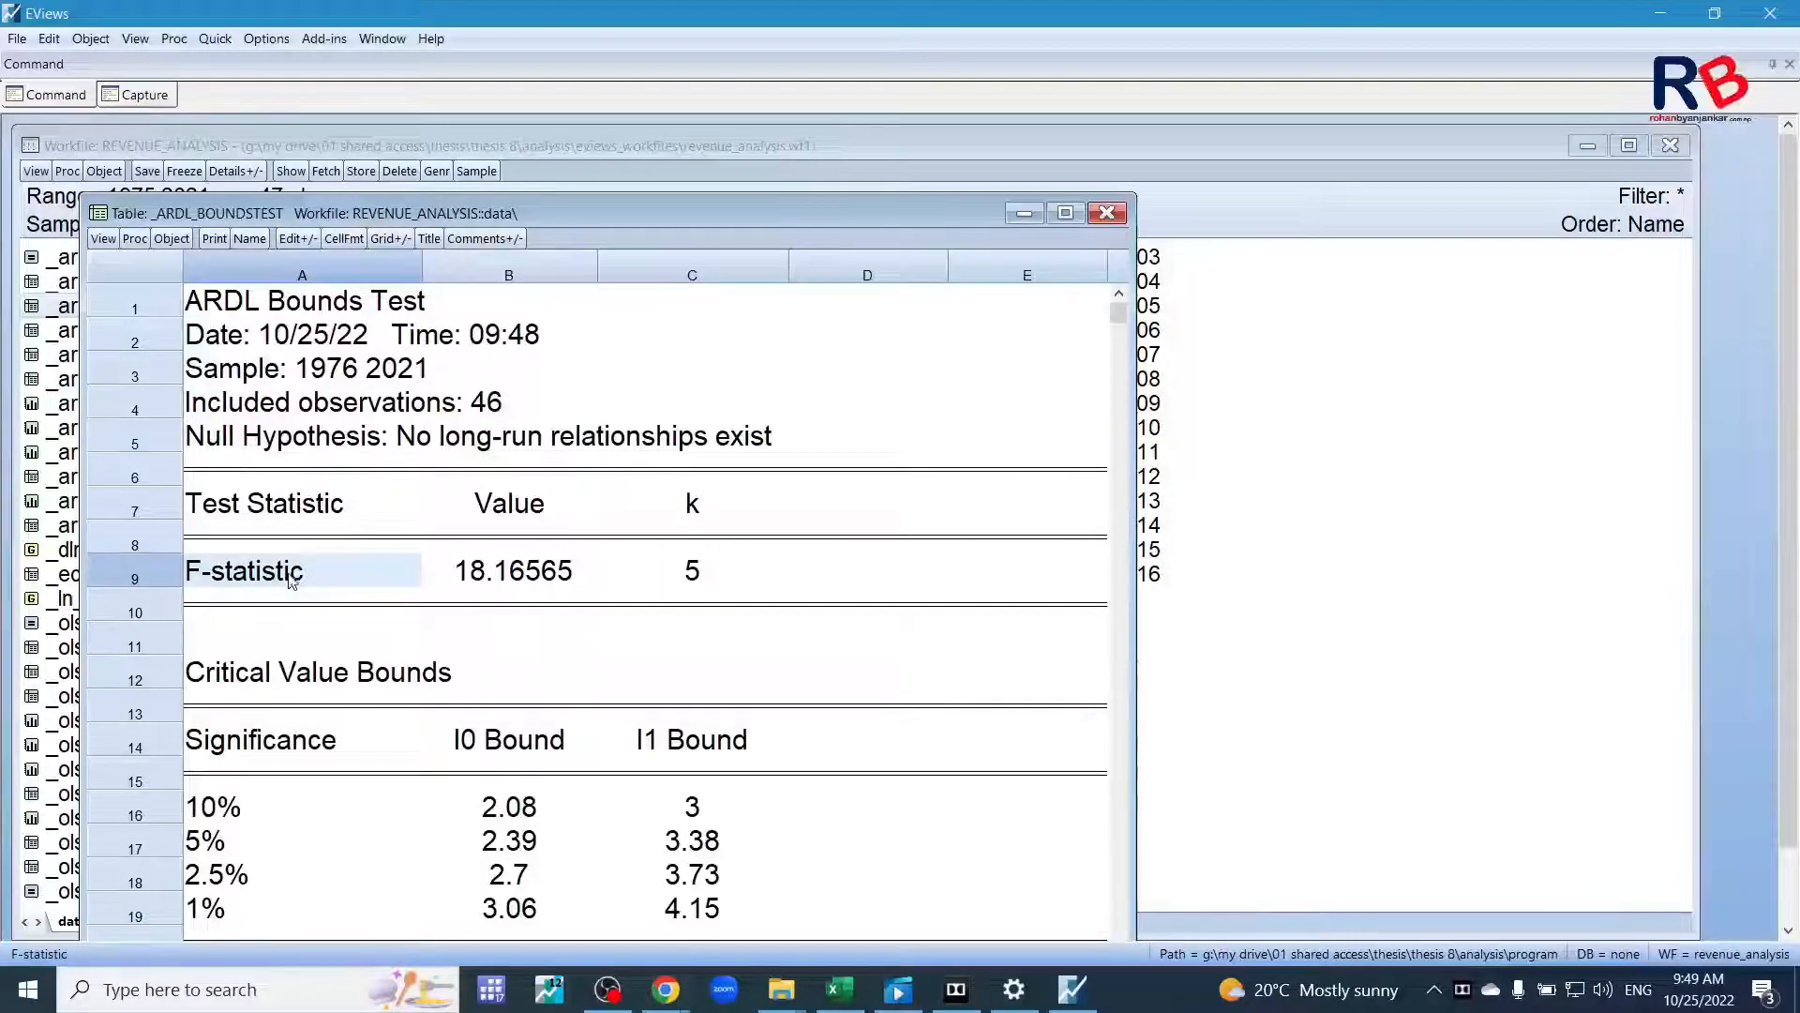
left_click(516, 579)
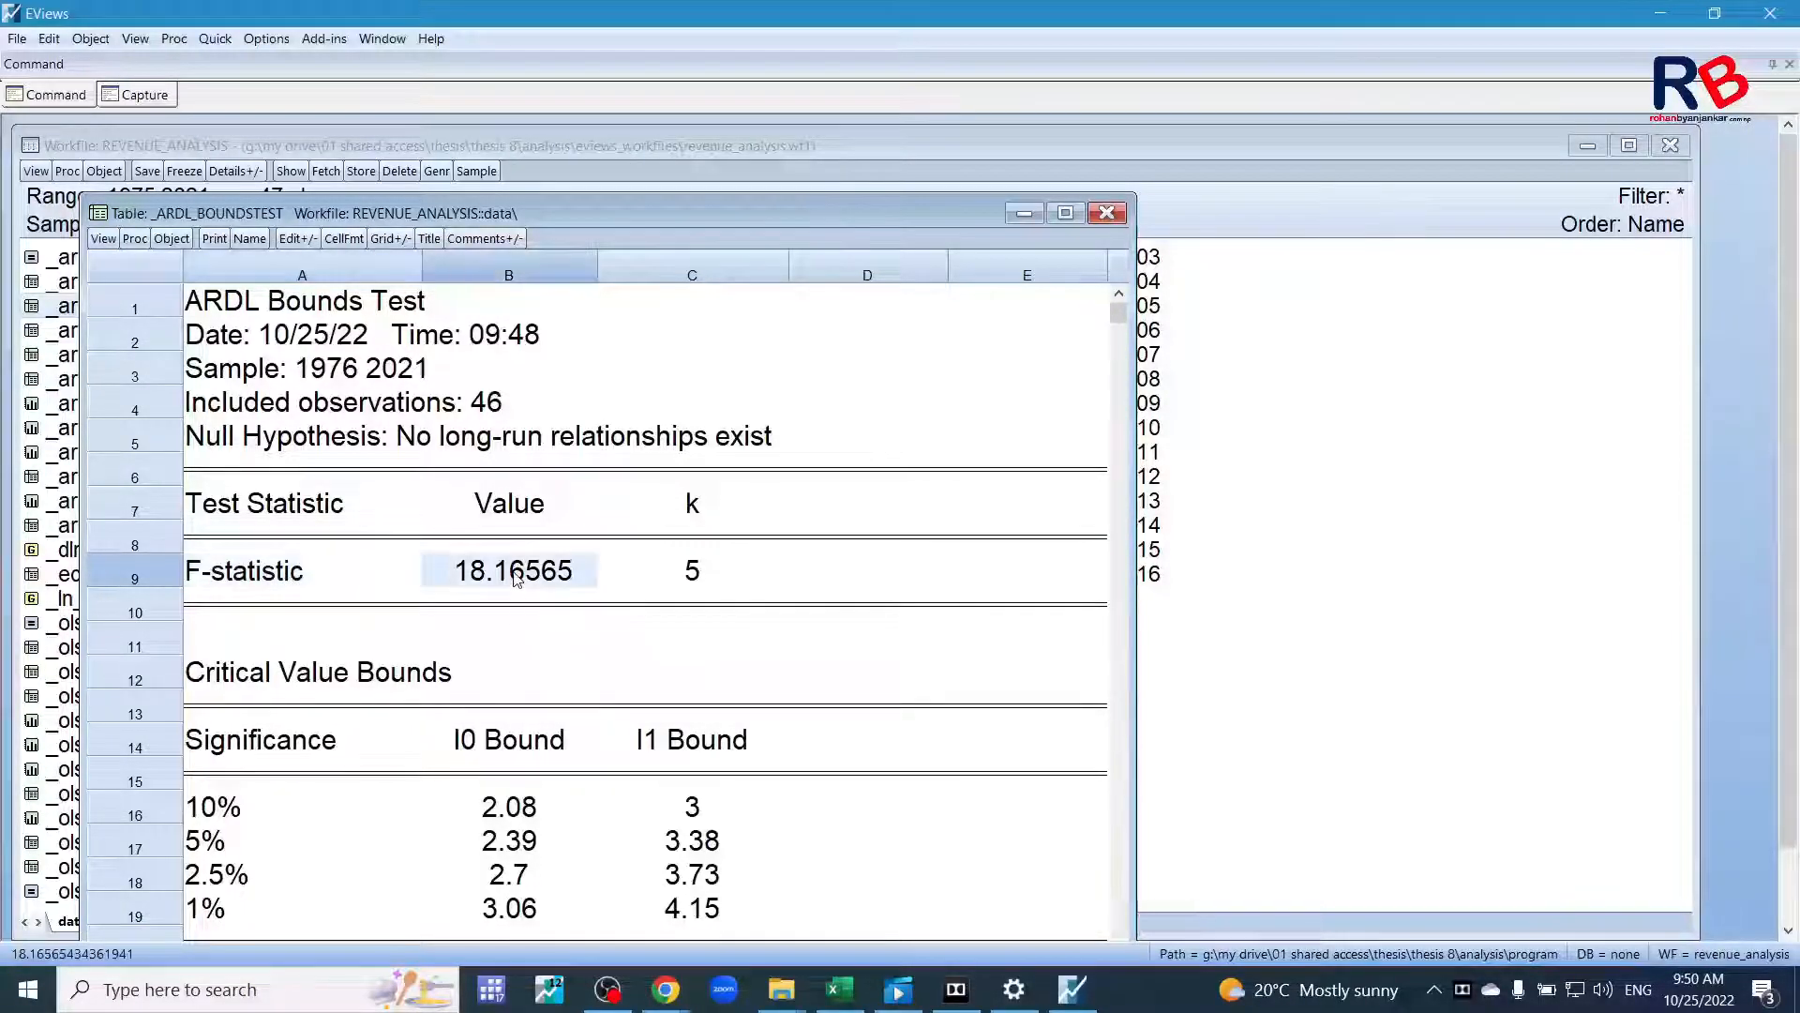
Compare the bounds test F-statistic with the I0 and I1 critical values, check the null hypothesis, and close the table.
scroll(582, 606, "down", 2)
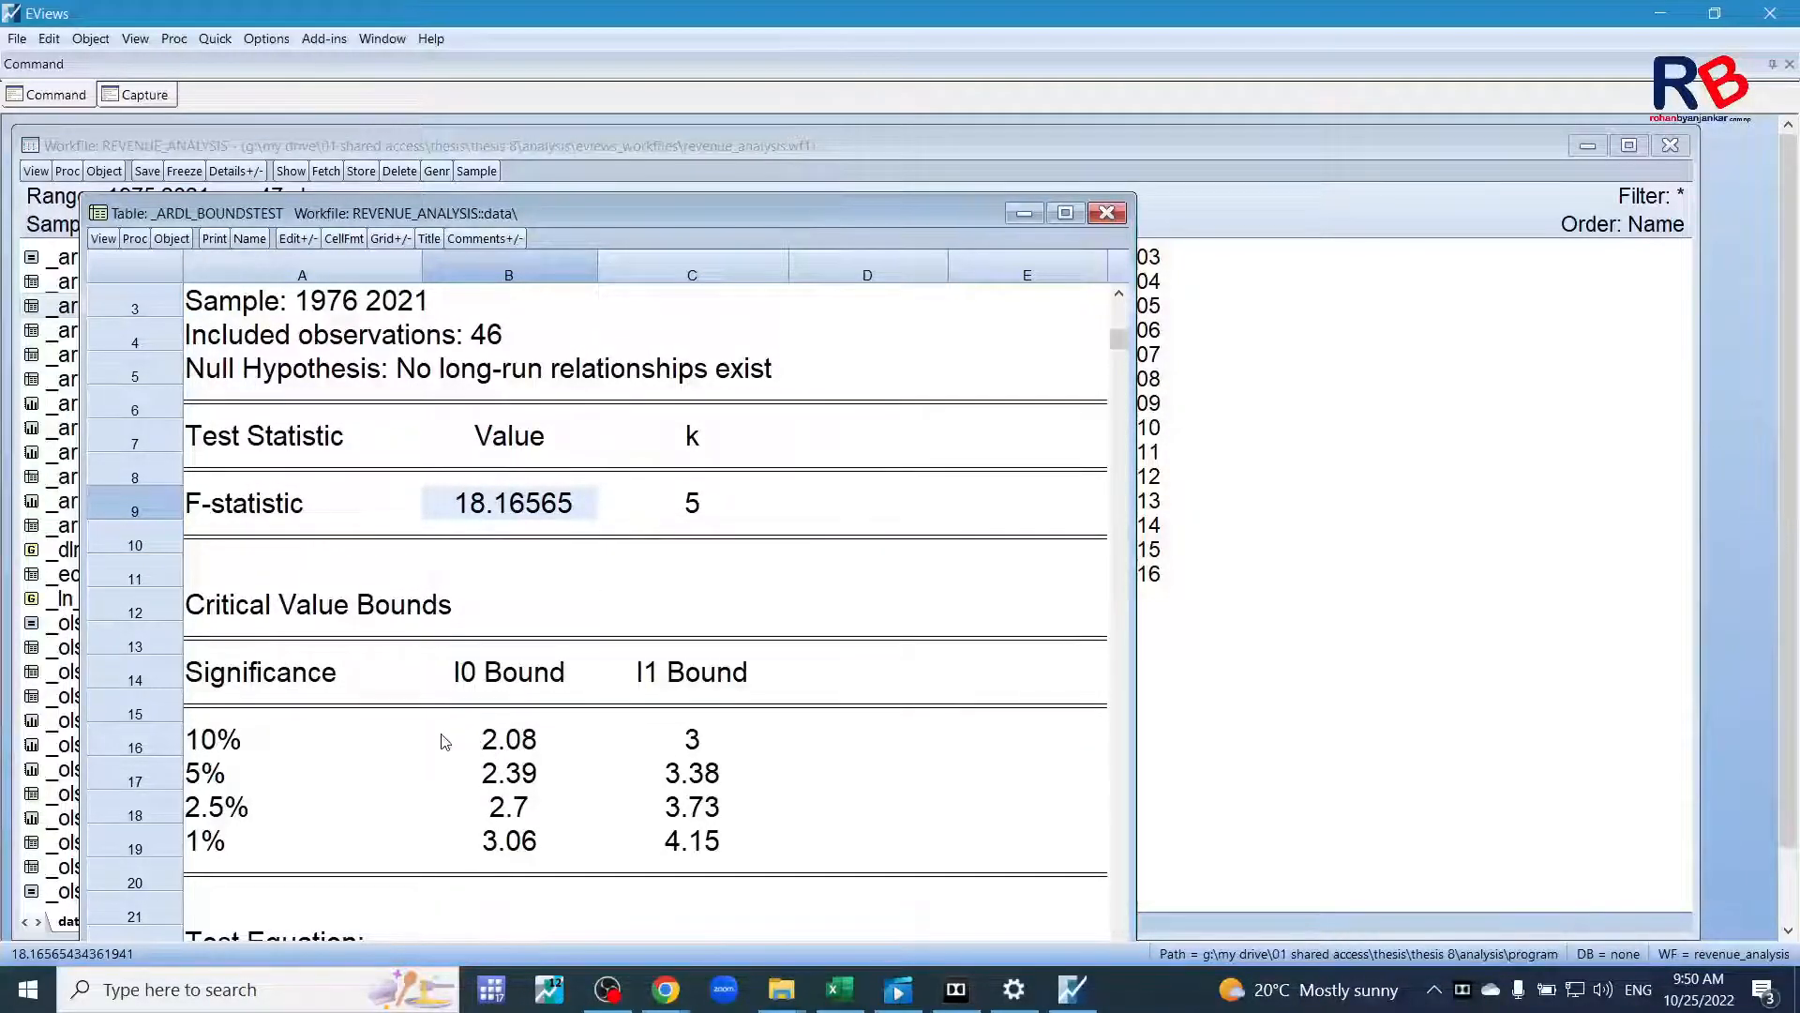
left_click(215, 626)
left_click(256, 745)
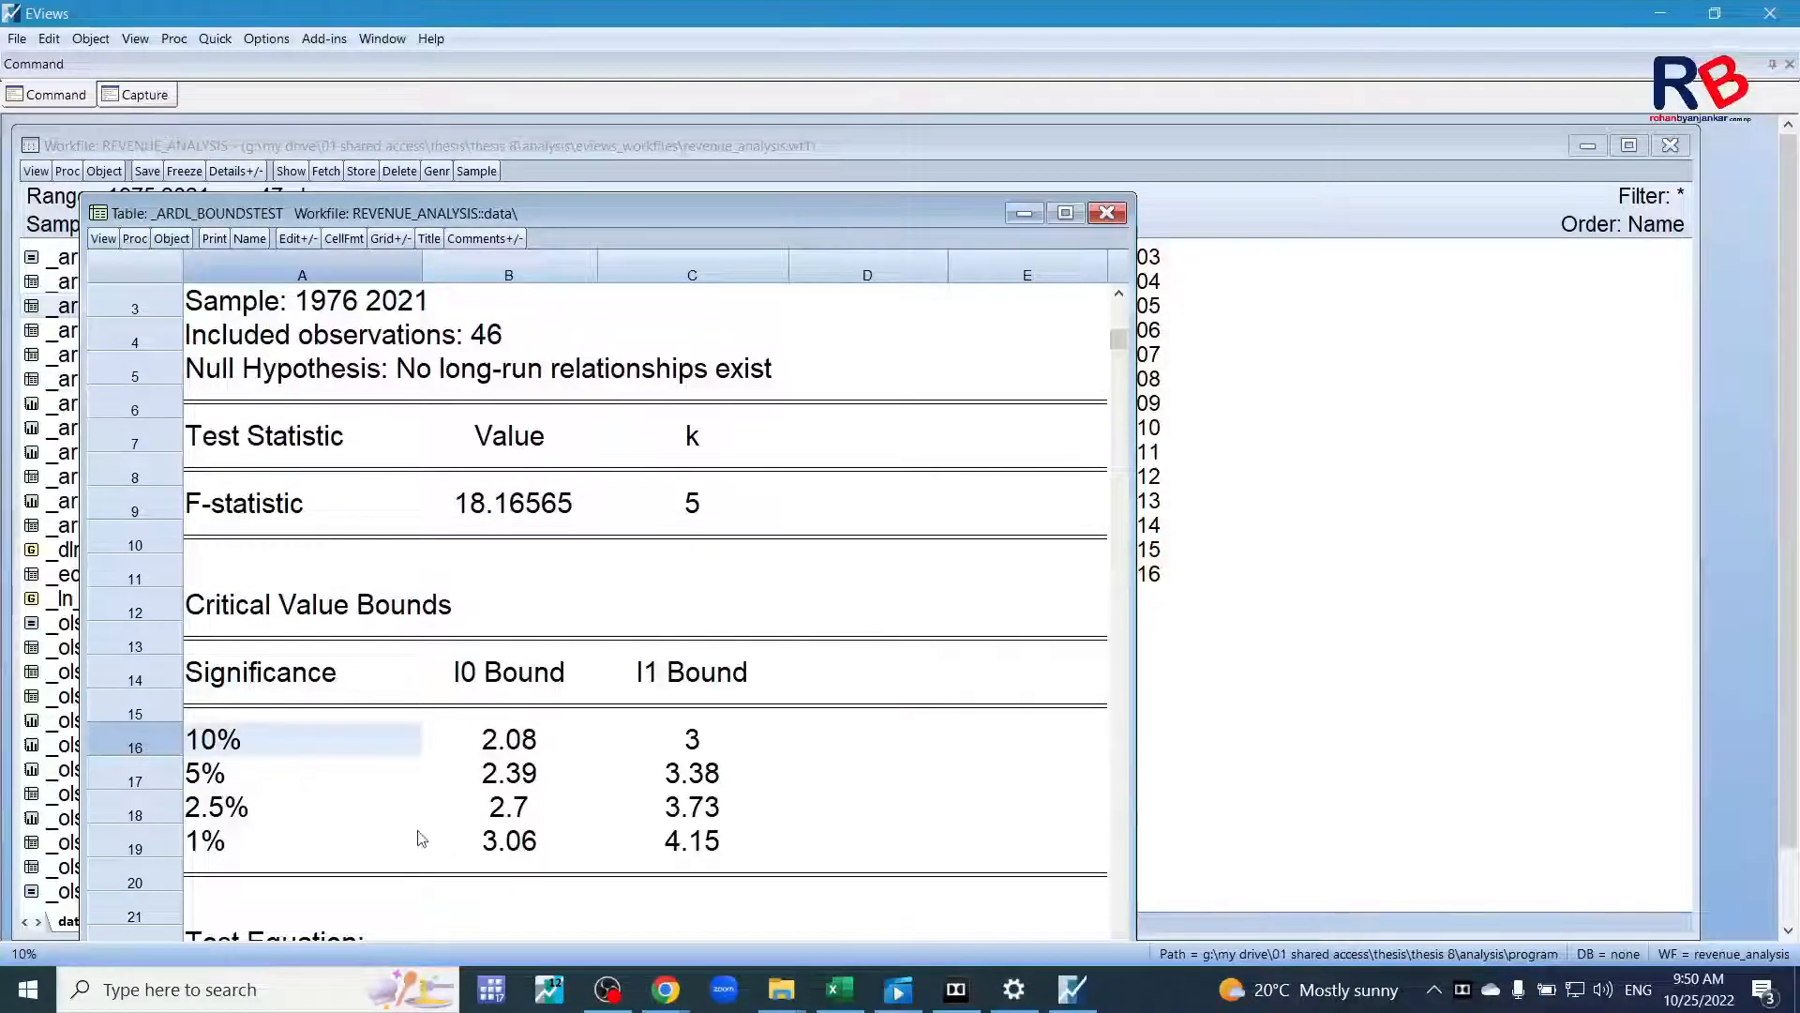
left_click_drag(239, 750, 694, 844)
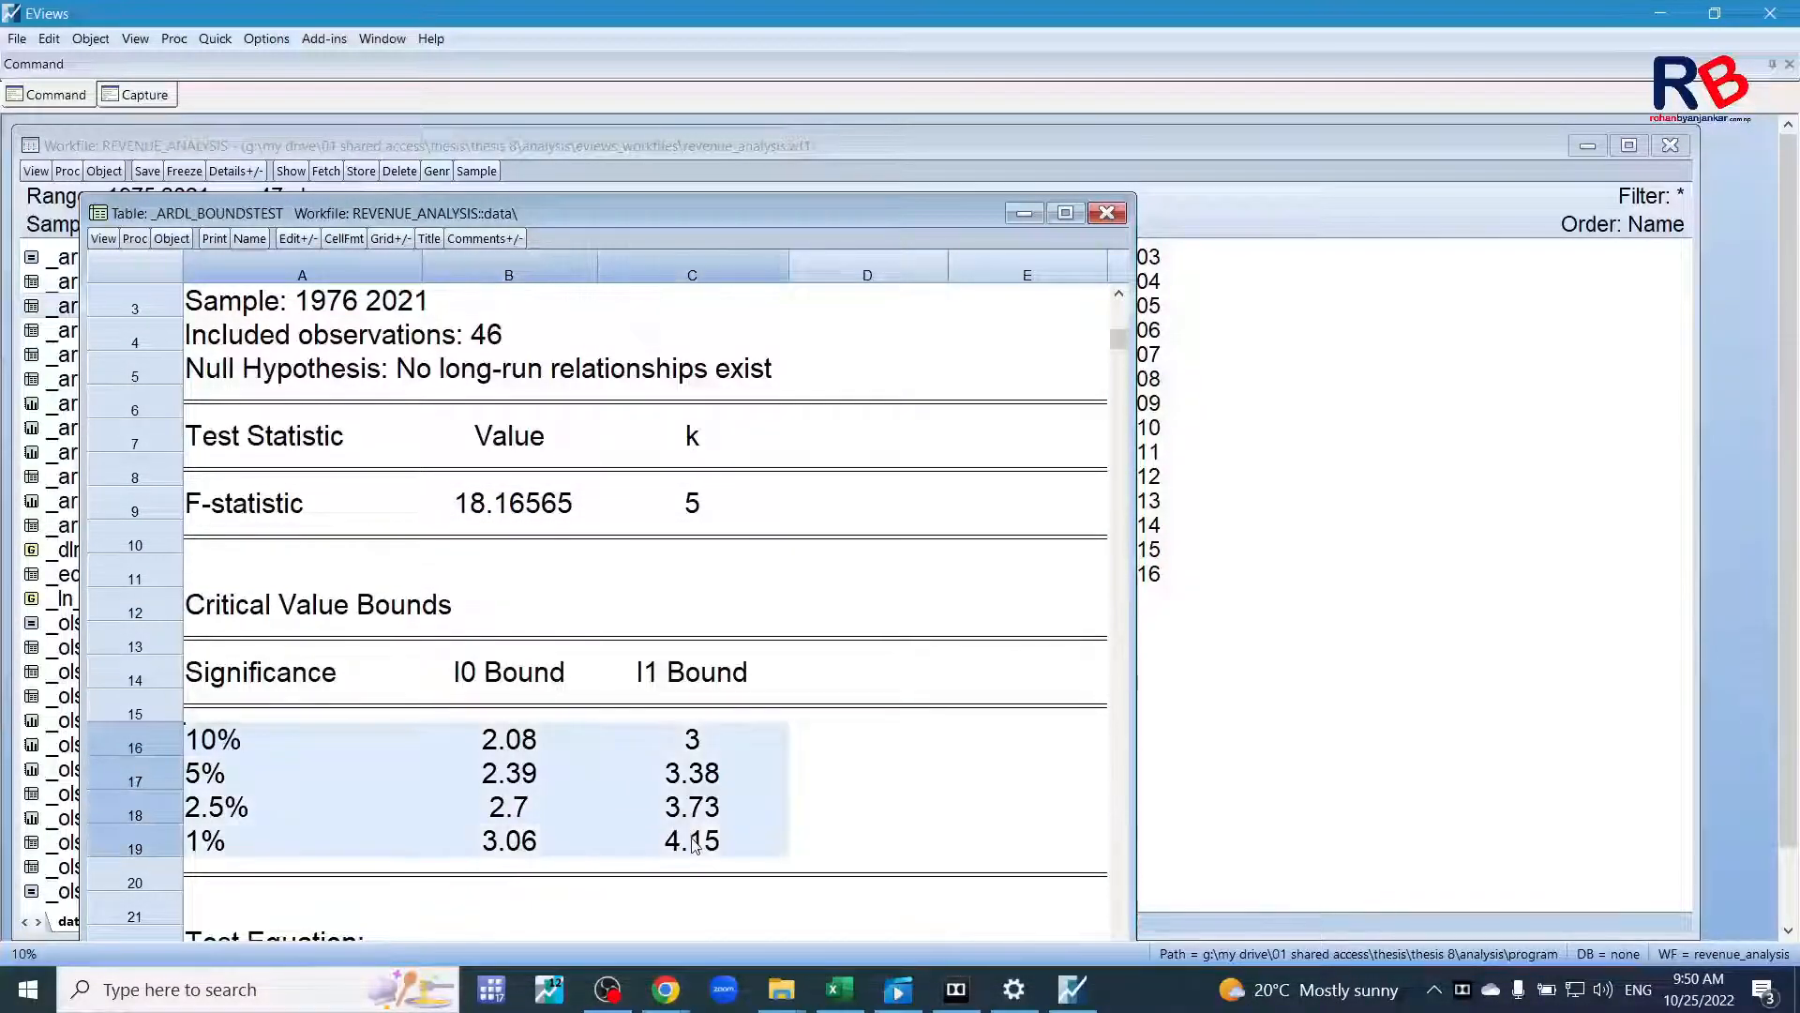
left_click(645, 853)
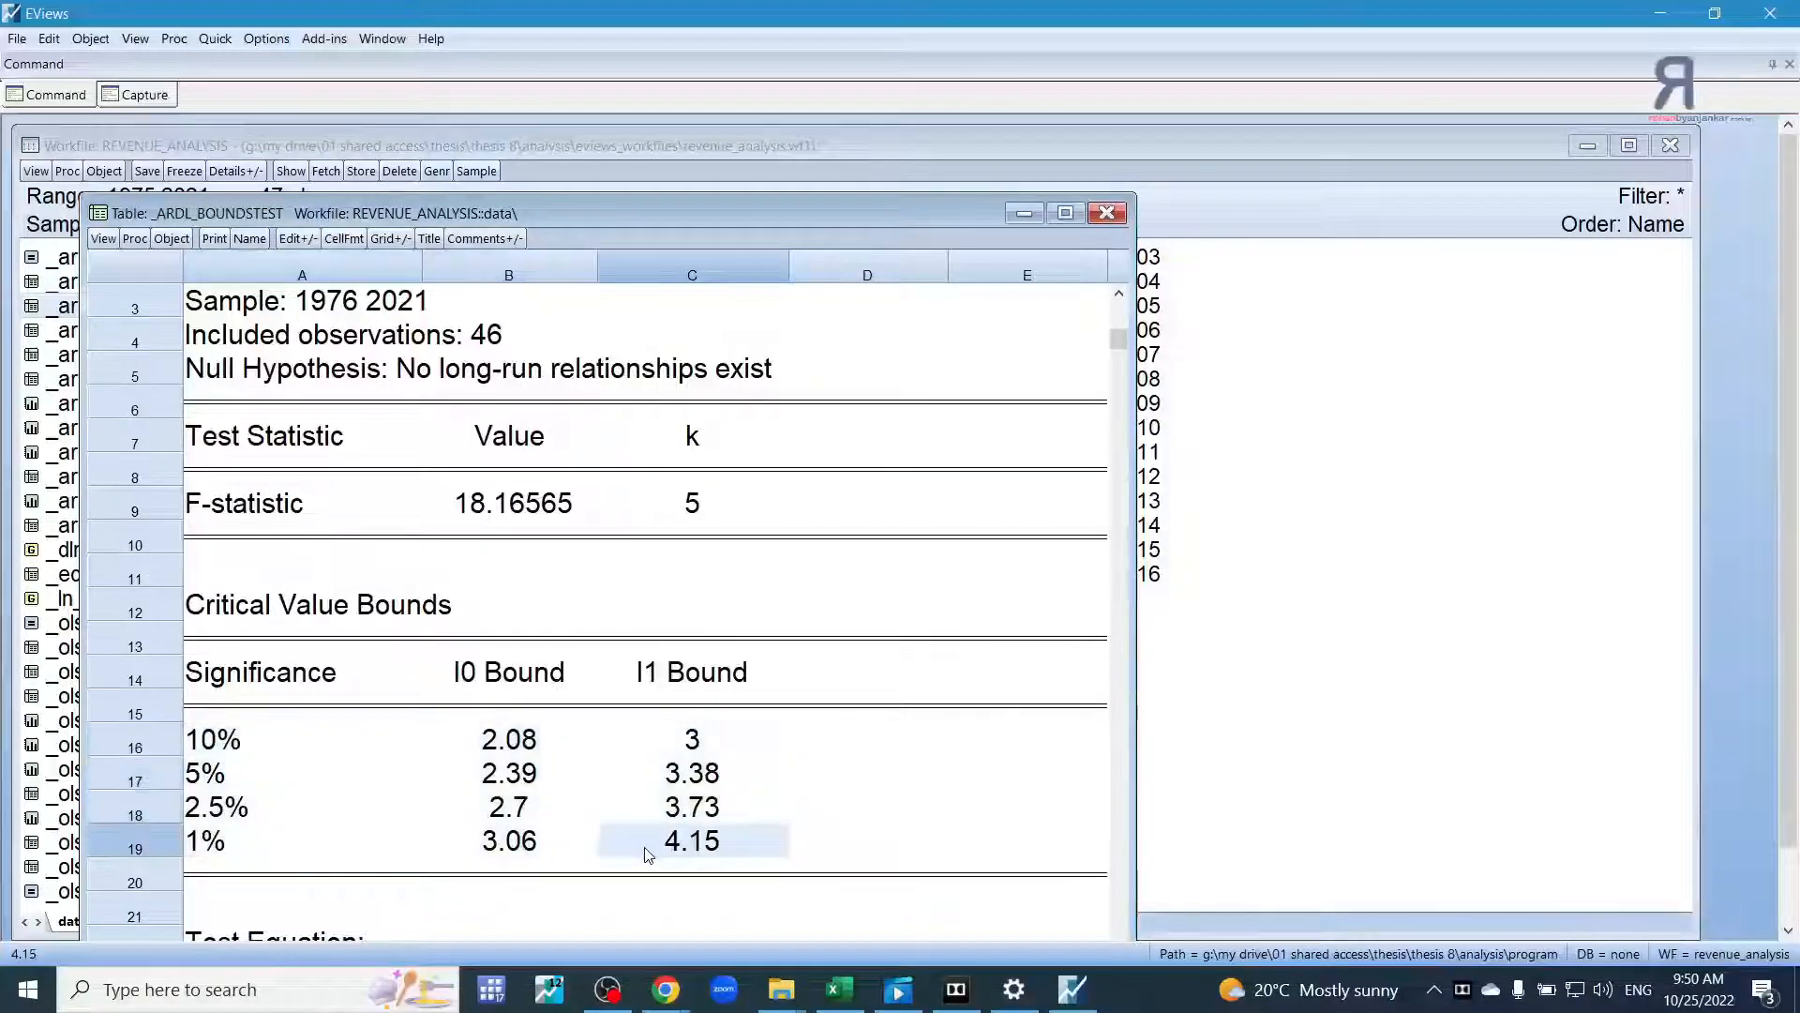
left_click(469, 514)
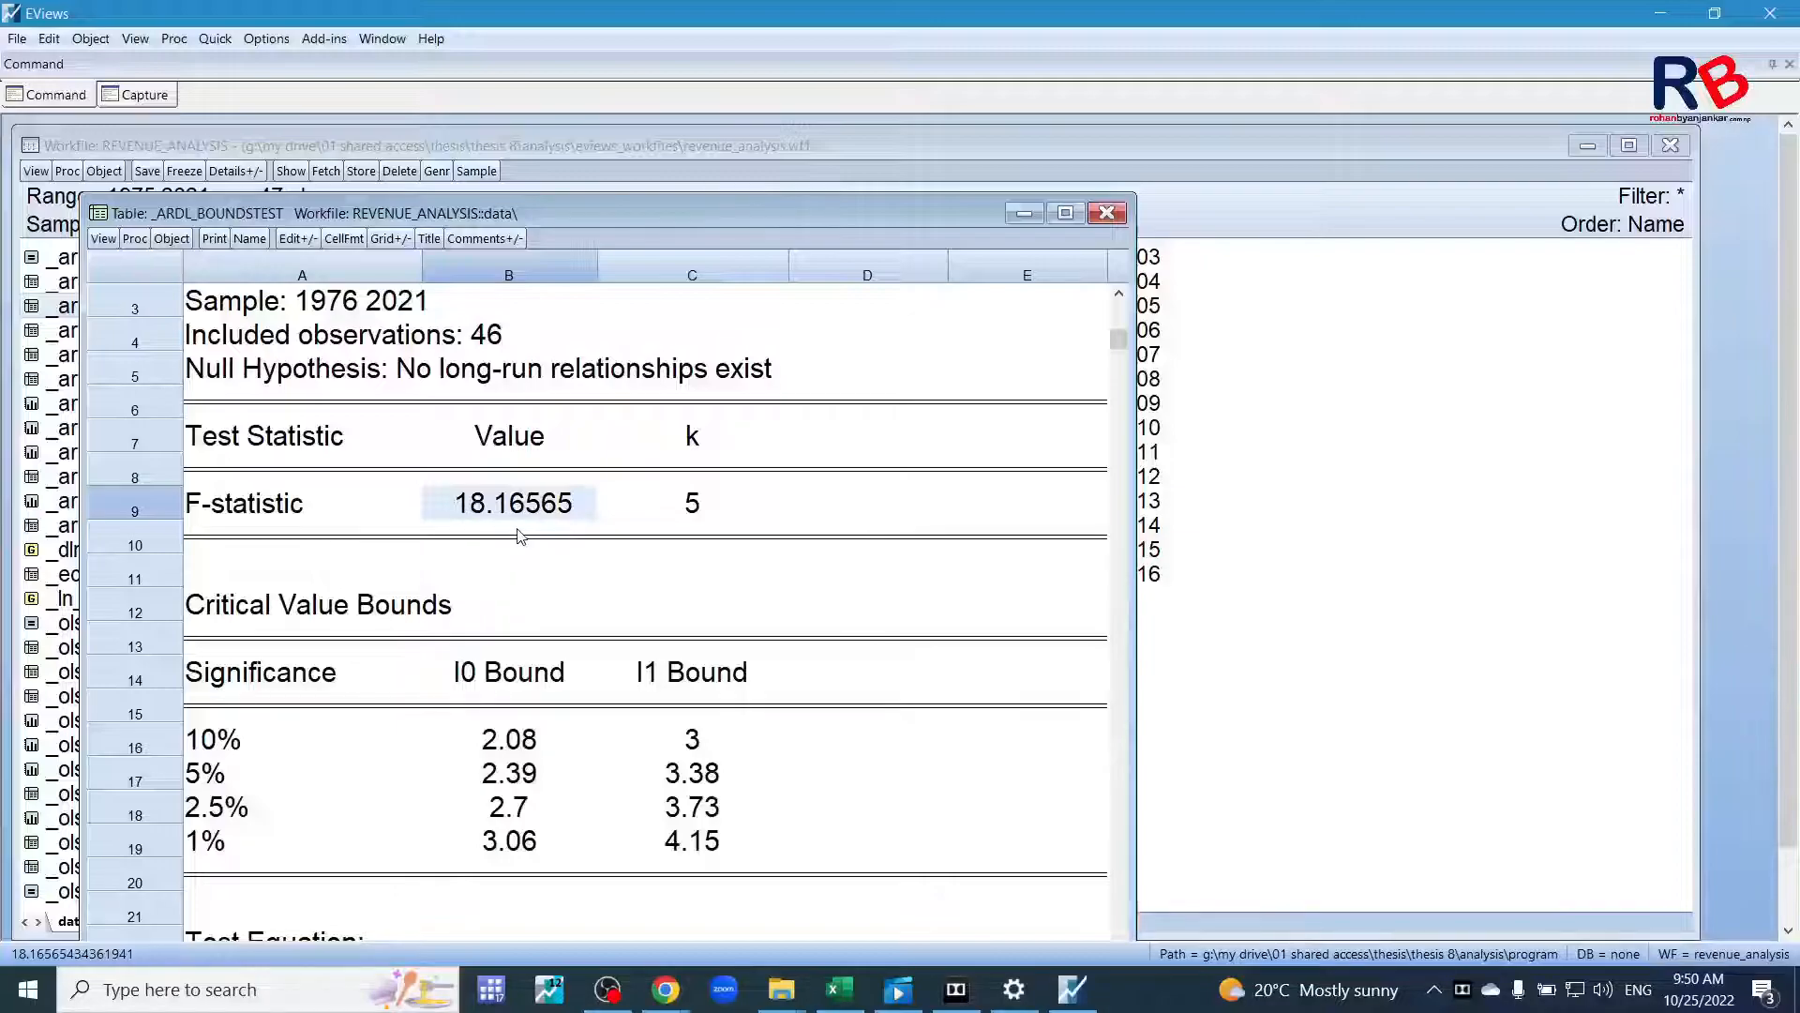
left_click(690, 848)
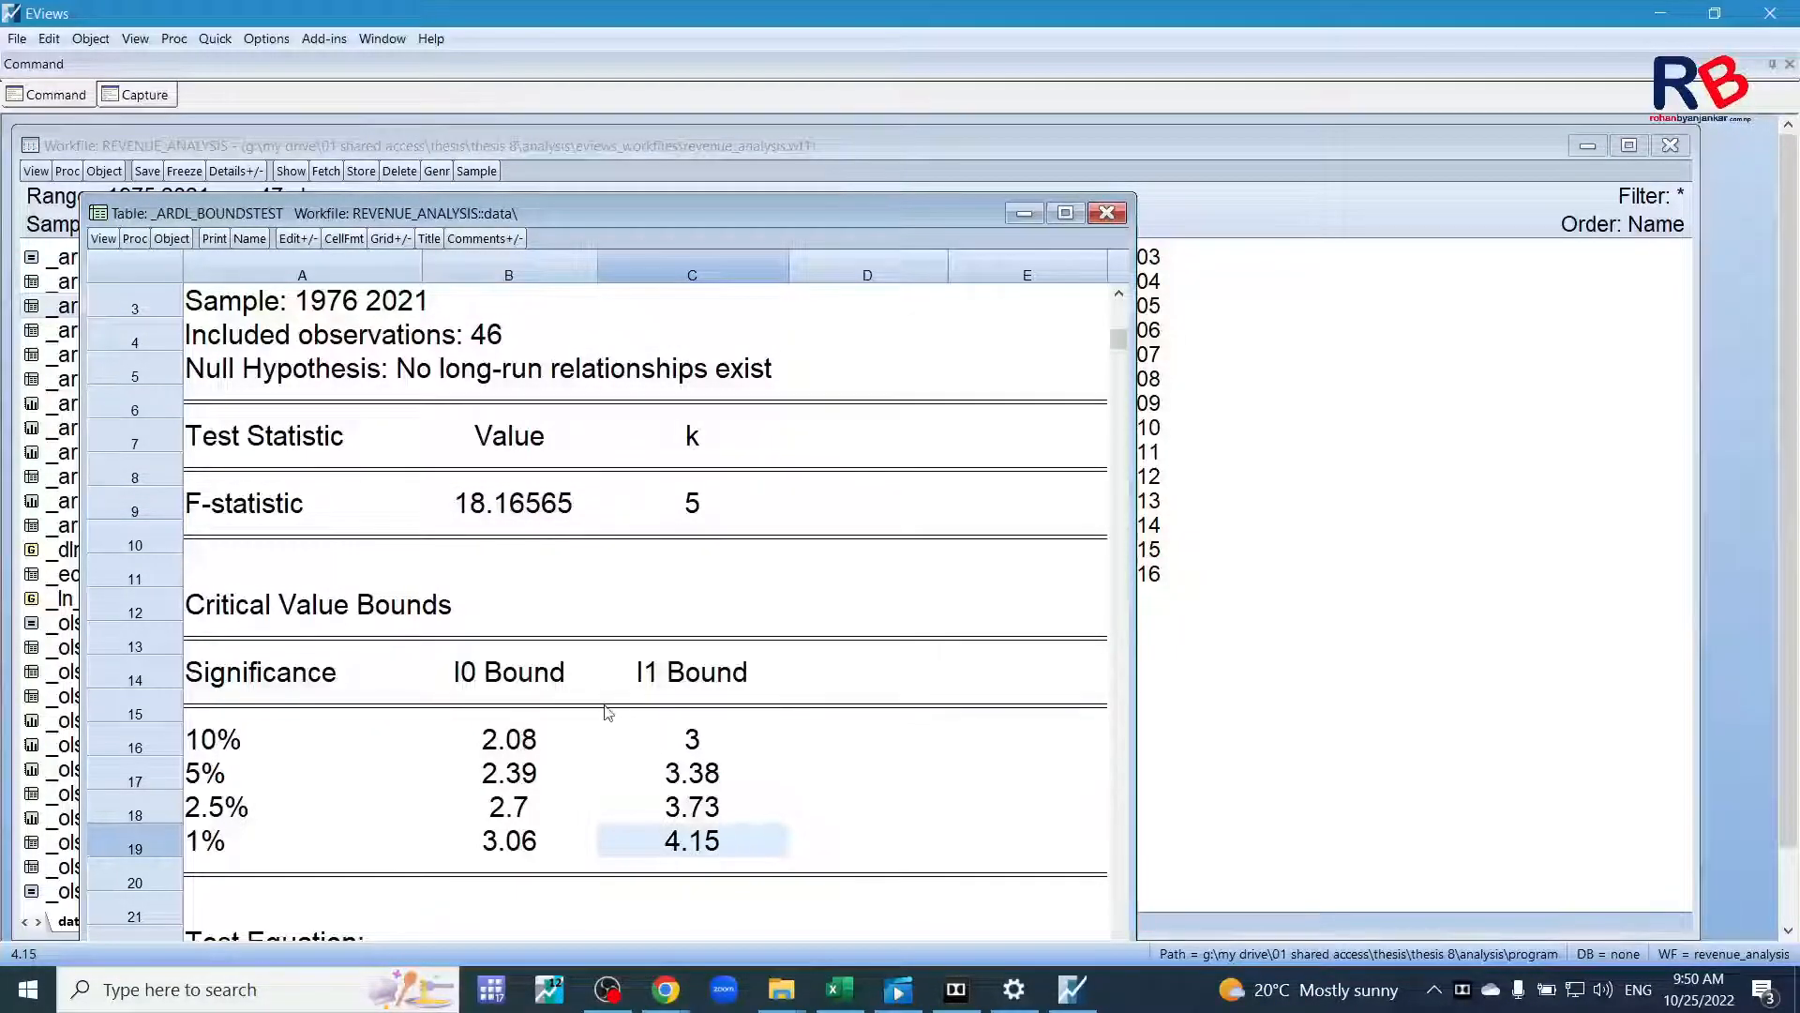
left_click(260, 376)
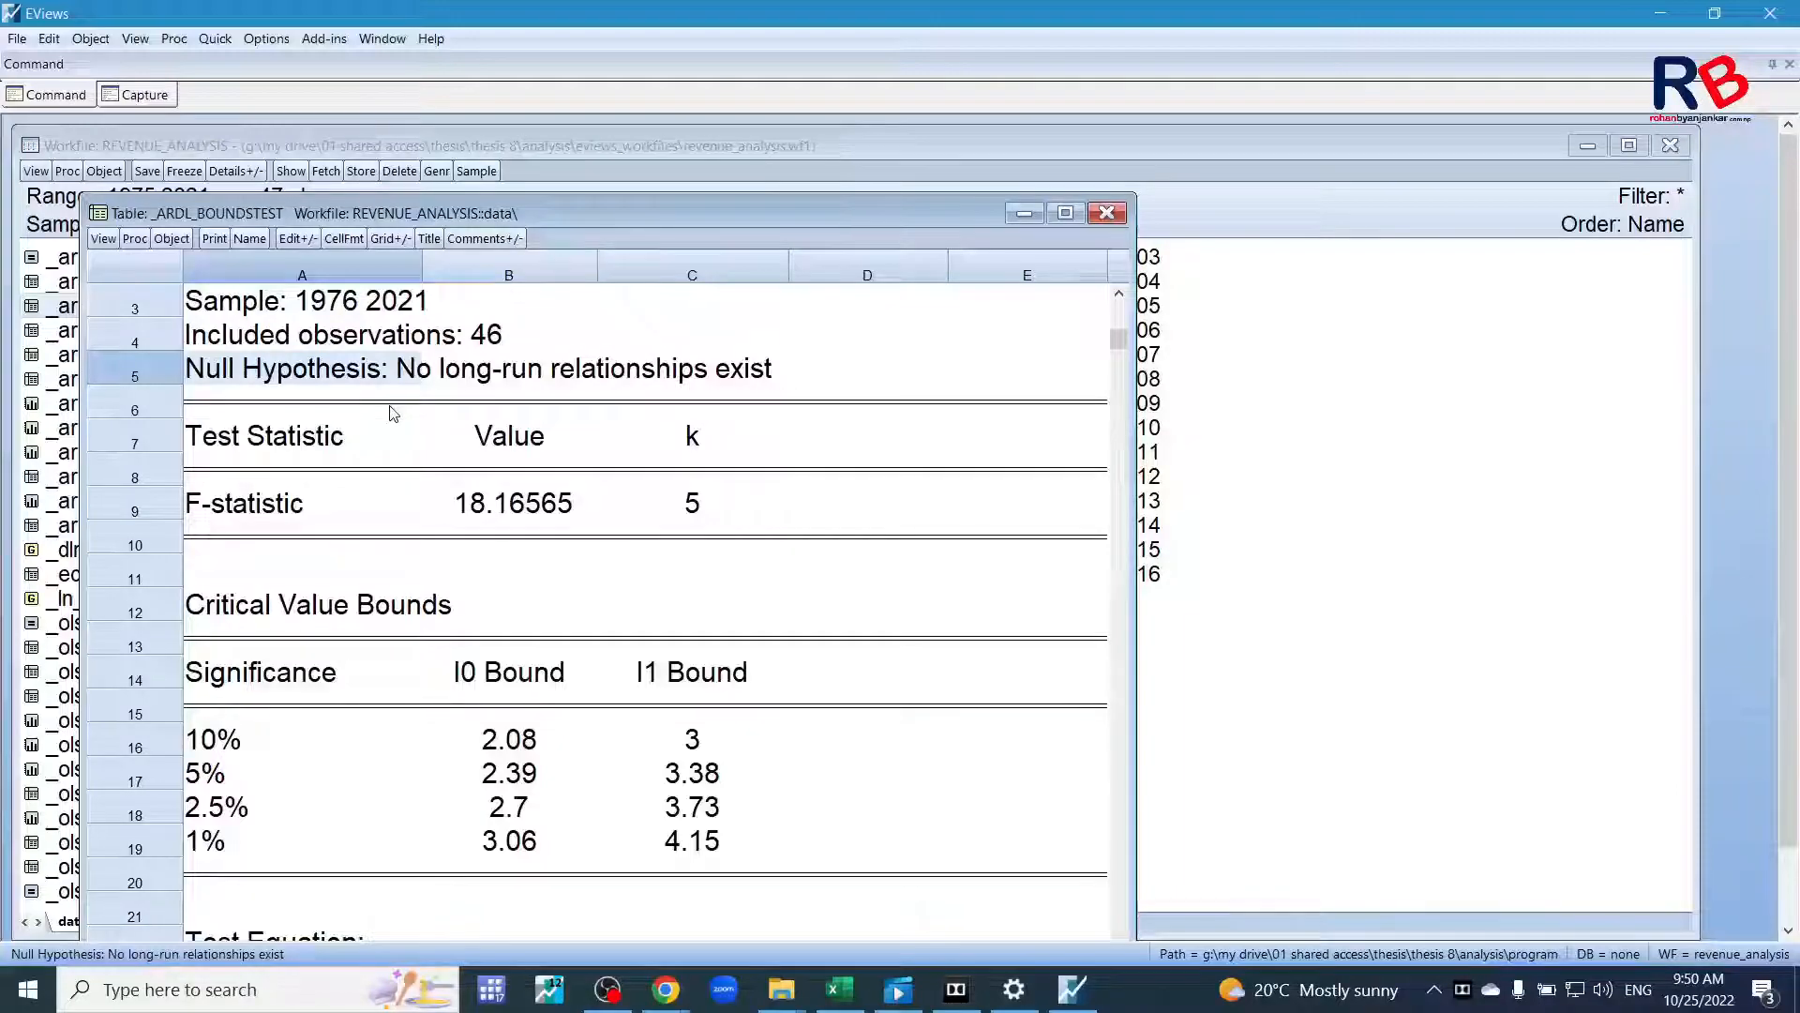
left_click(494, 506)
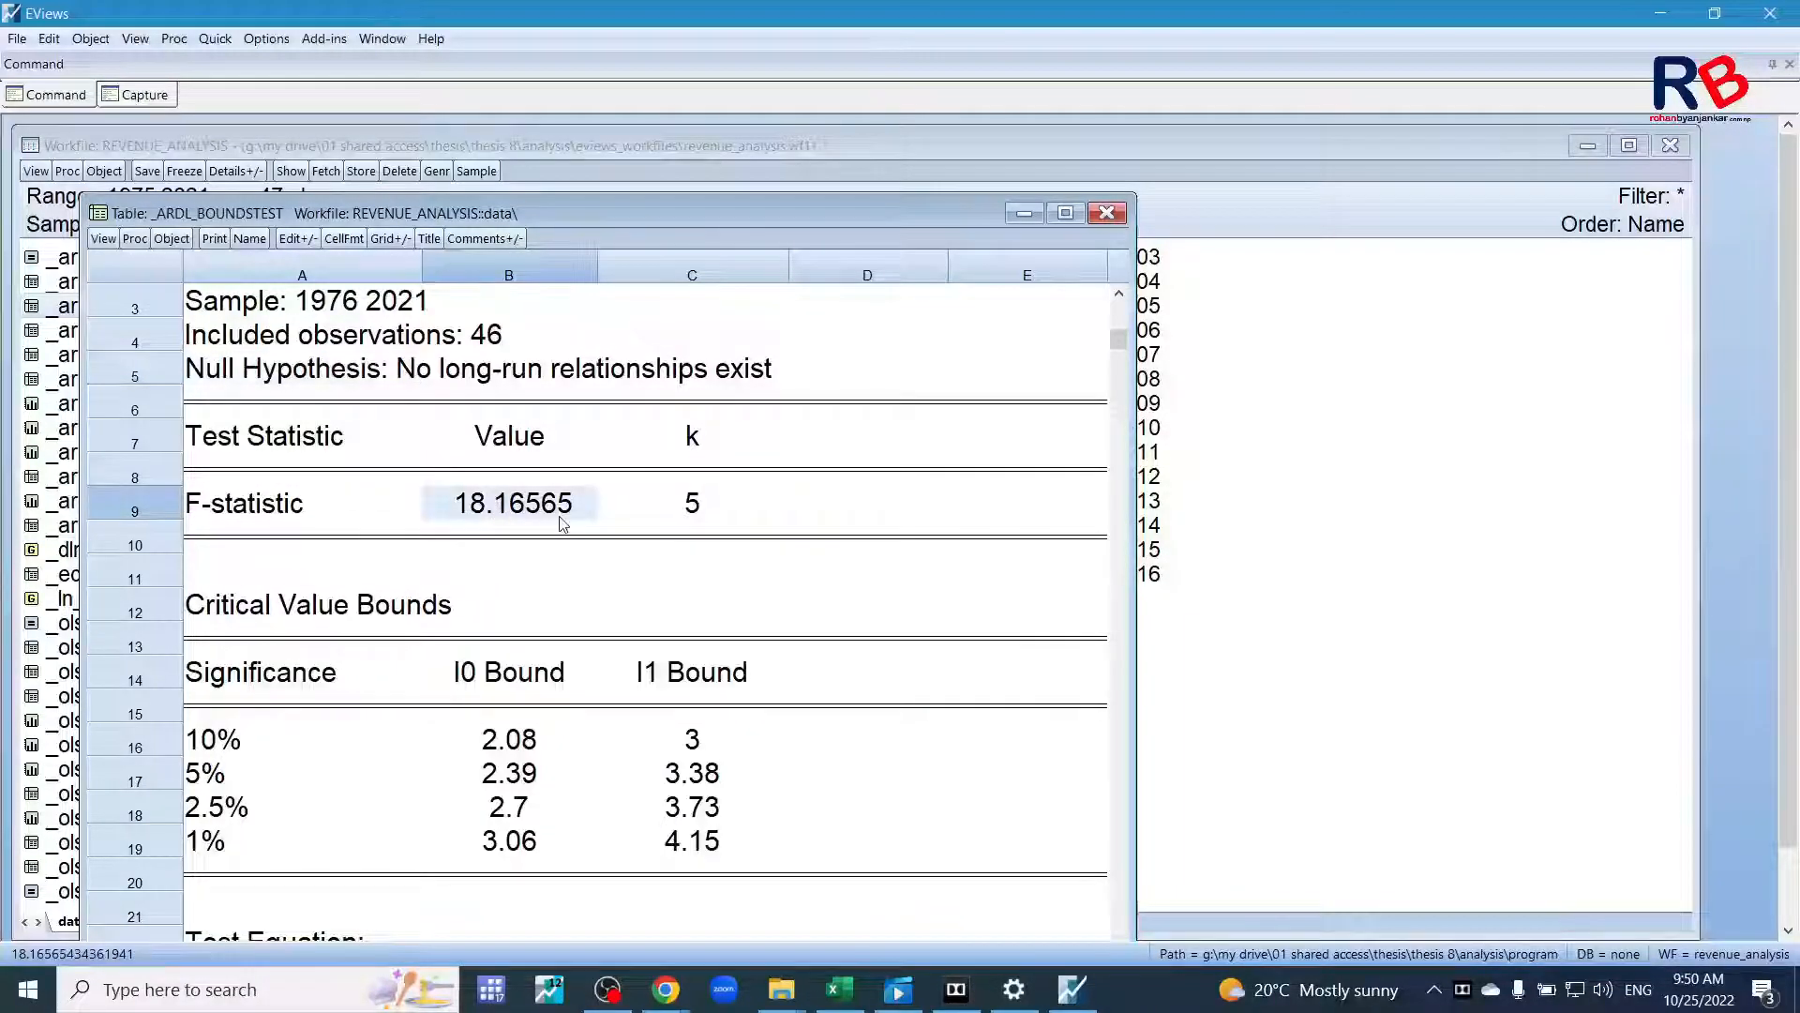
left_click(1107, 213)
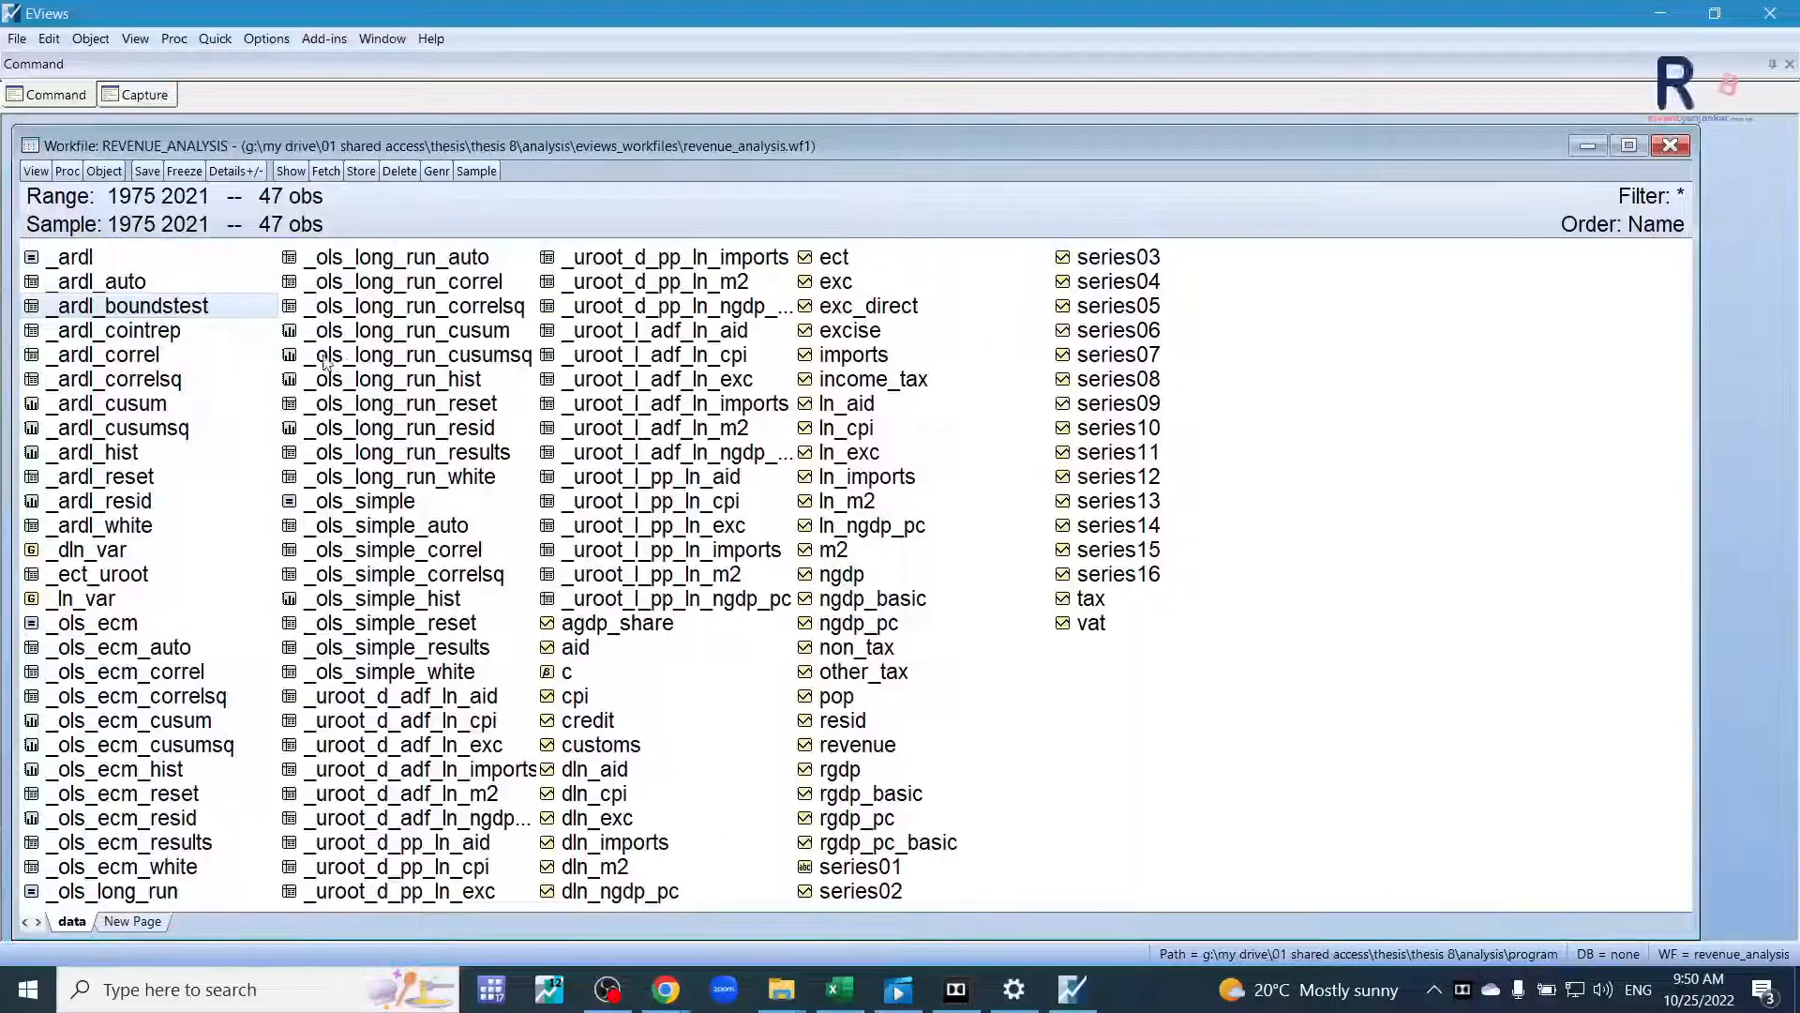
Open the _ardl_cointrep table and examine the cointegrating form, including the CointEq(-1) coefficient and its probability.
double_click(141, 330)
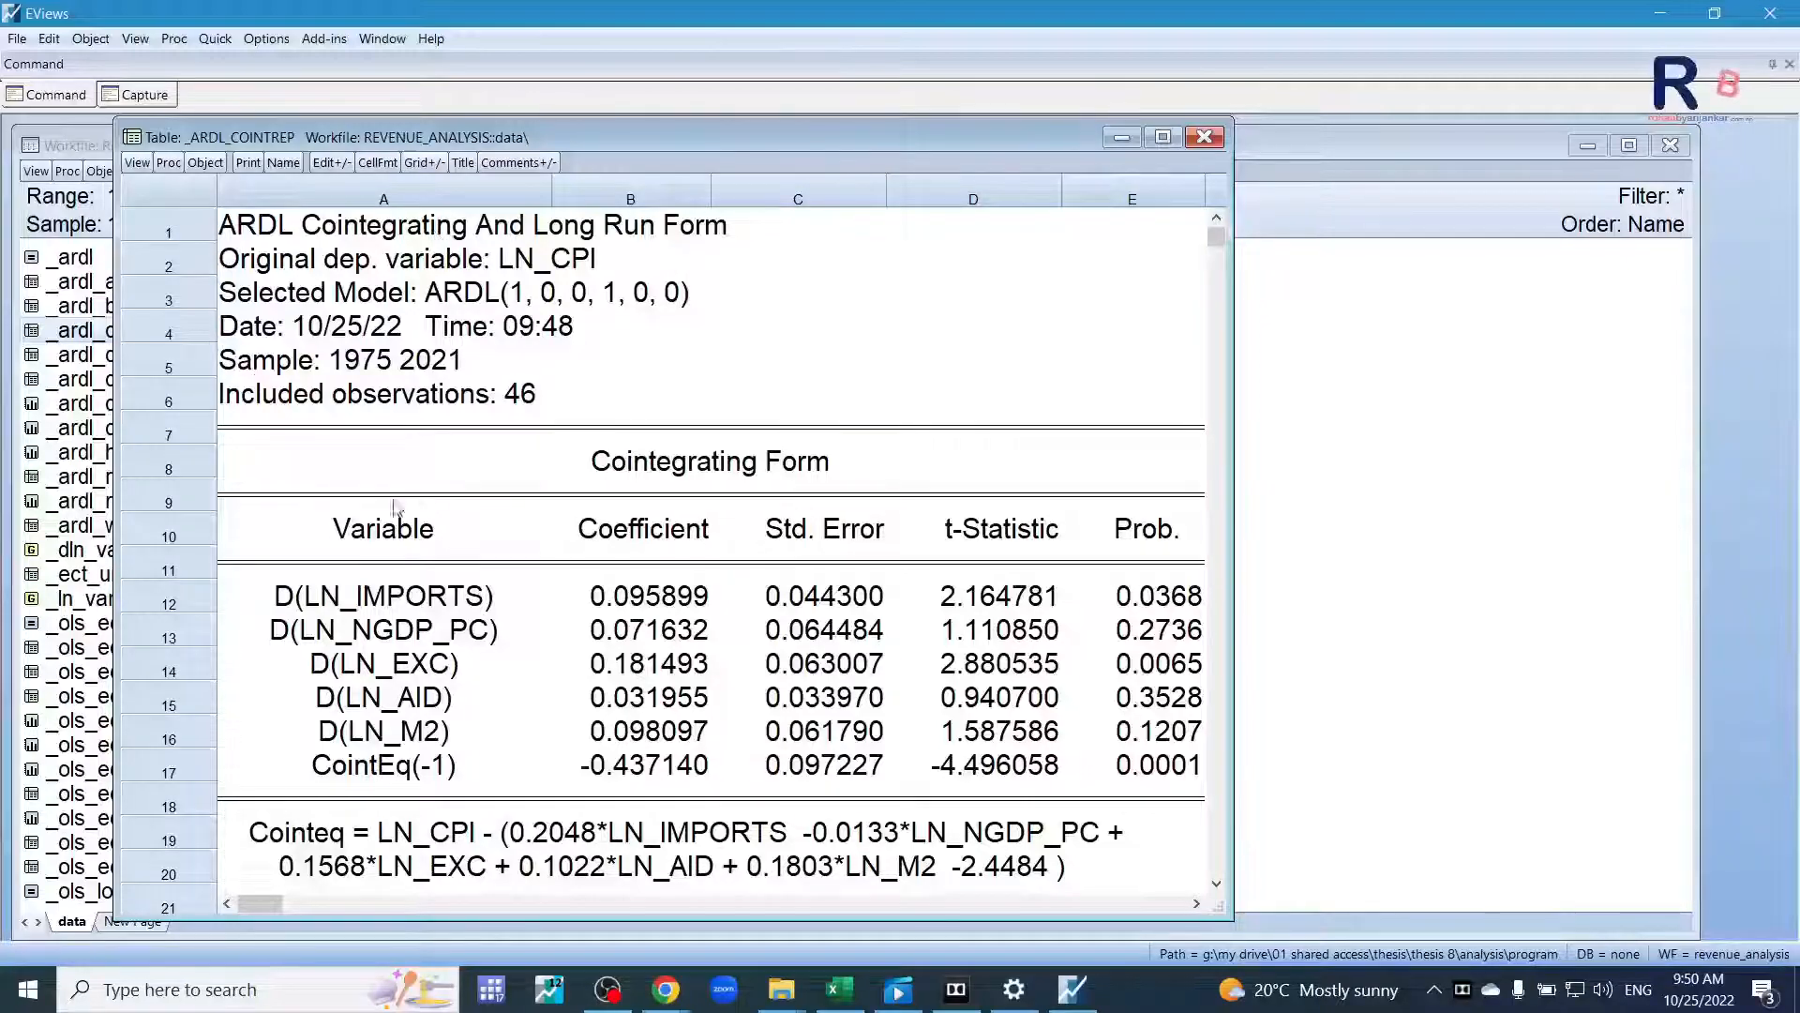
left_click_drag(409, 779, 1144, 459)
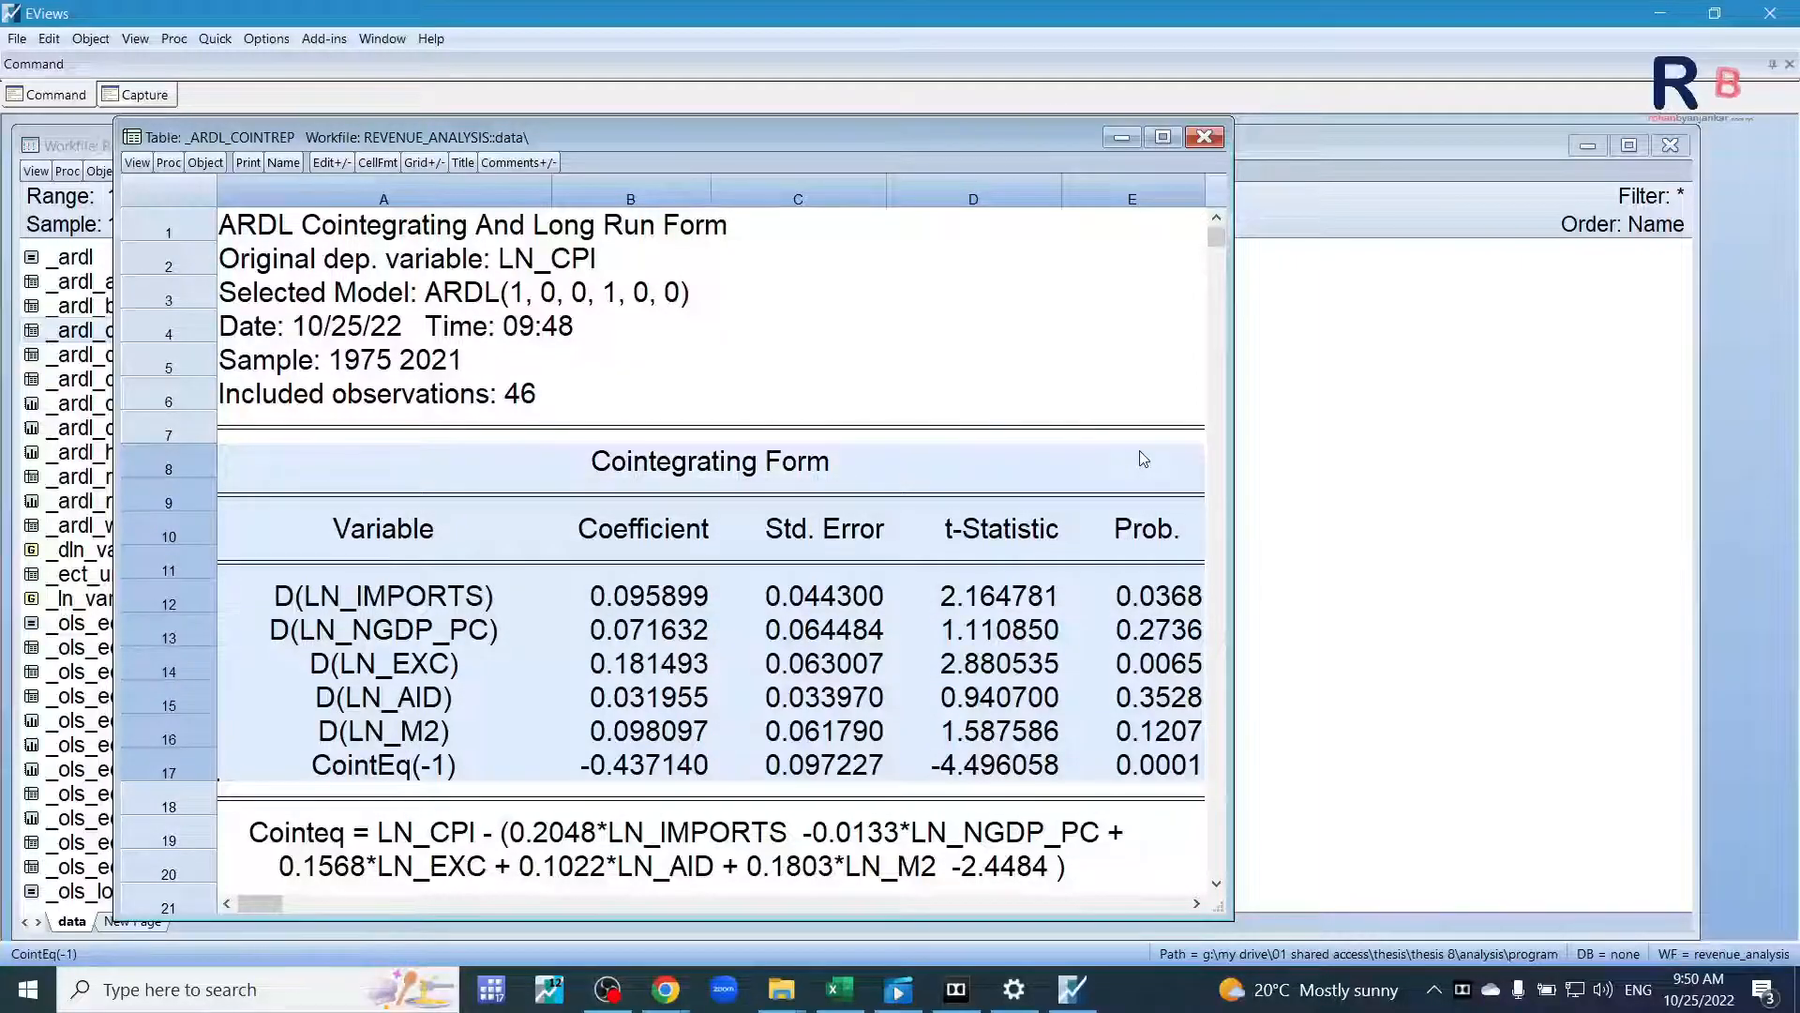
scroll(491, 736, "down", 1)
left_click_drag(366, 736, 1167, 734)
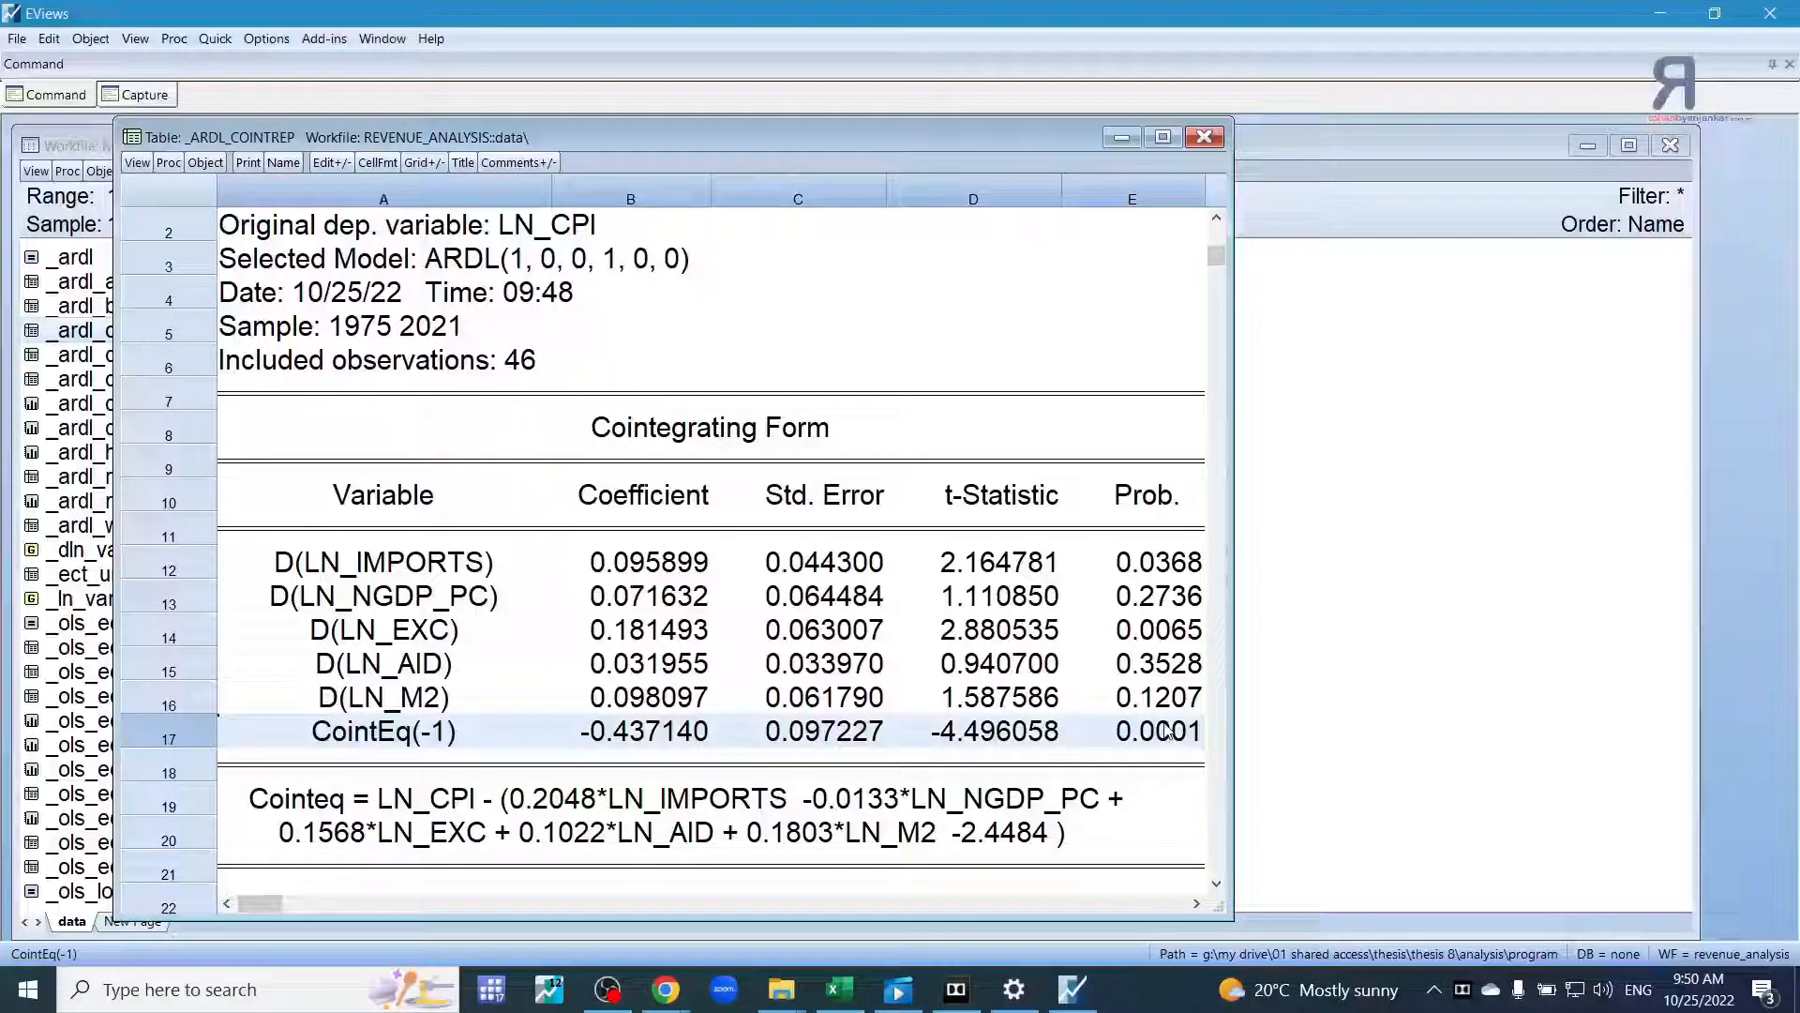
left_click(630, 741)
left_click(1193, 736)
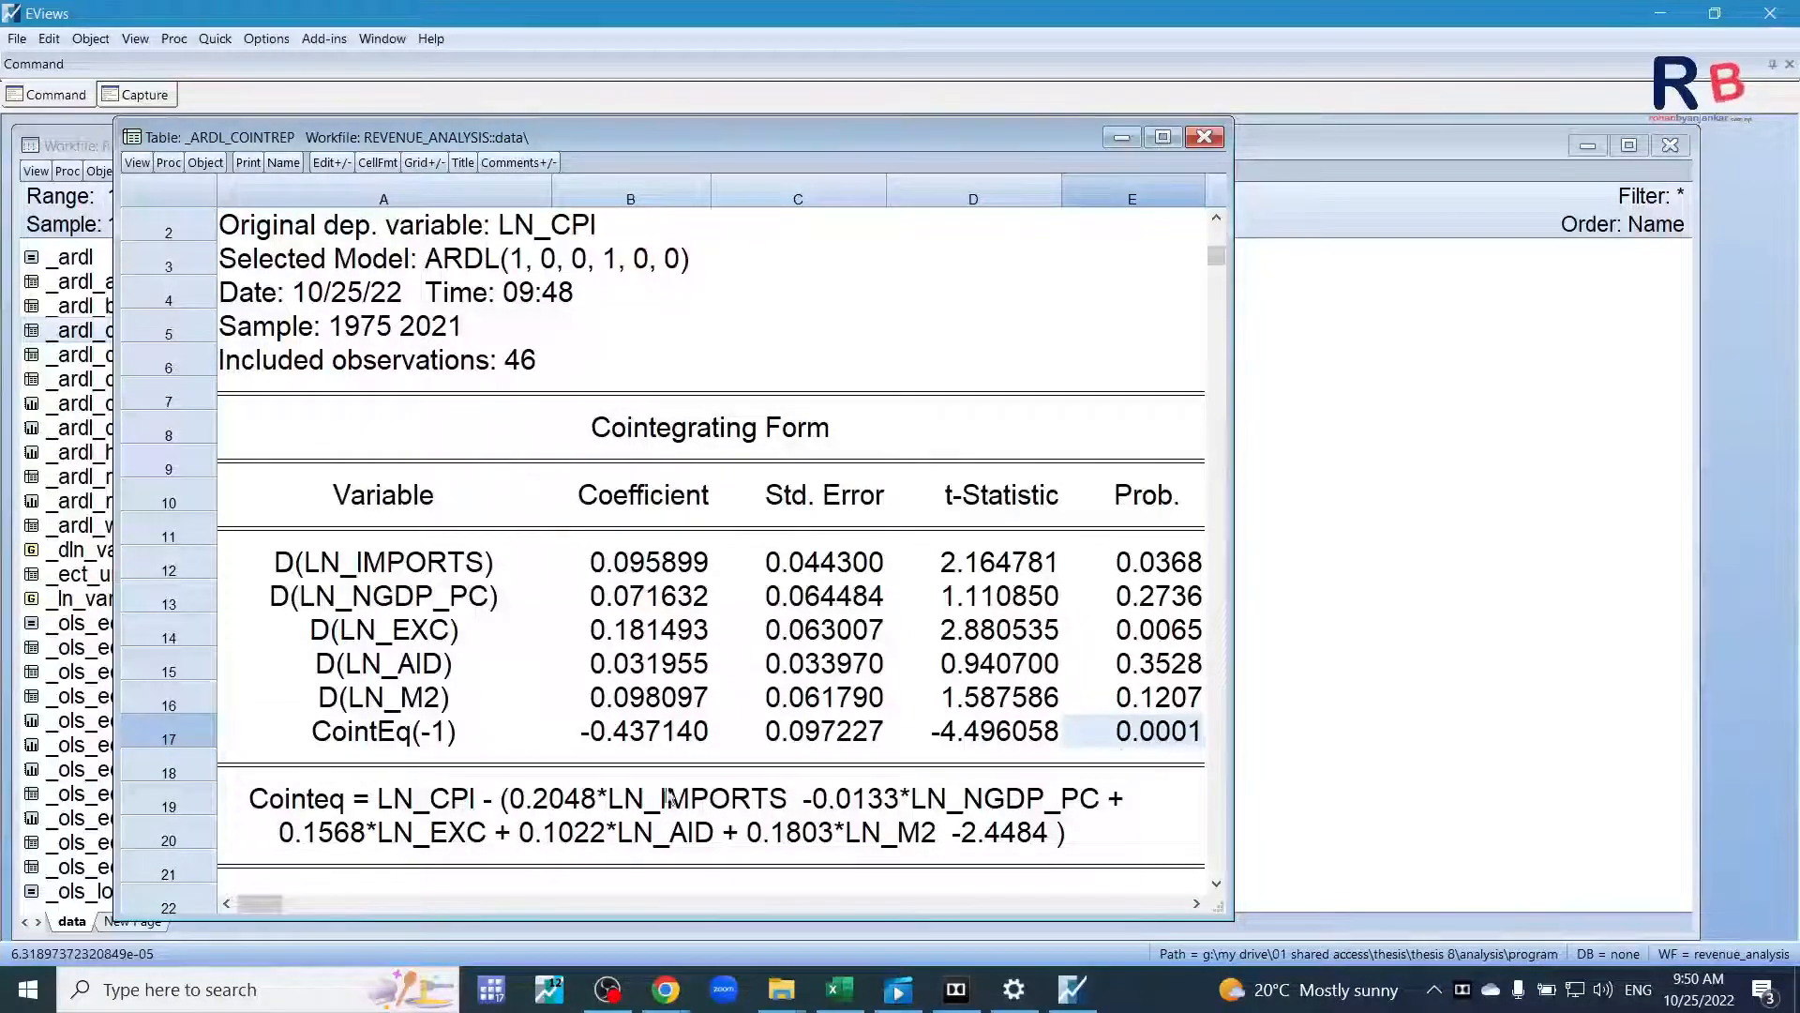
Examine the CointEq(-1) coefficient and the Long Run Coefficients section of the _ardl_cointrep table.
left_click(588, 740)
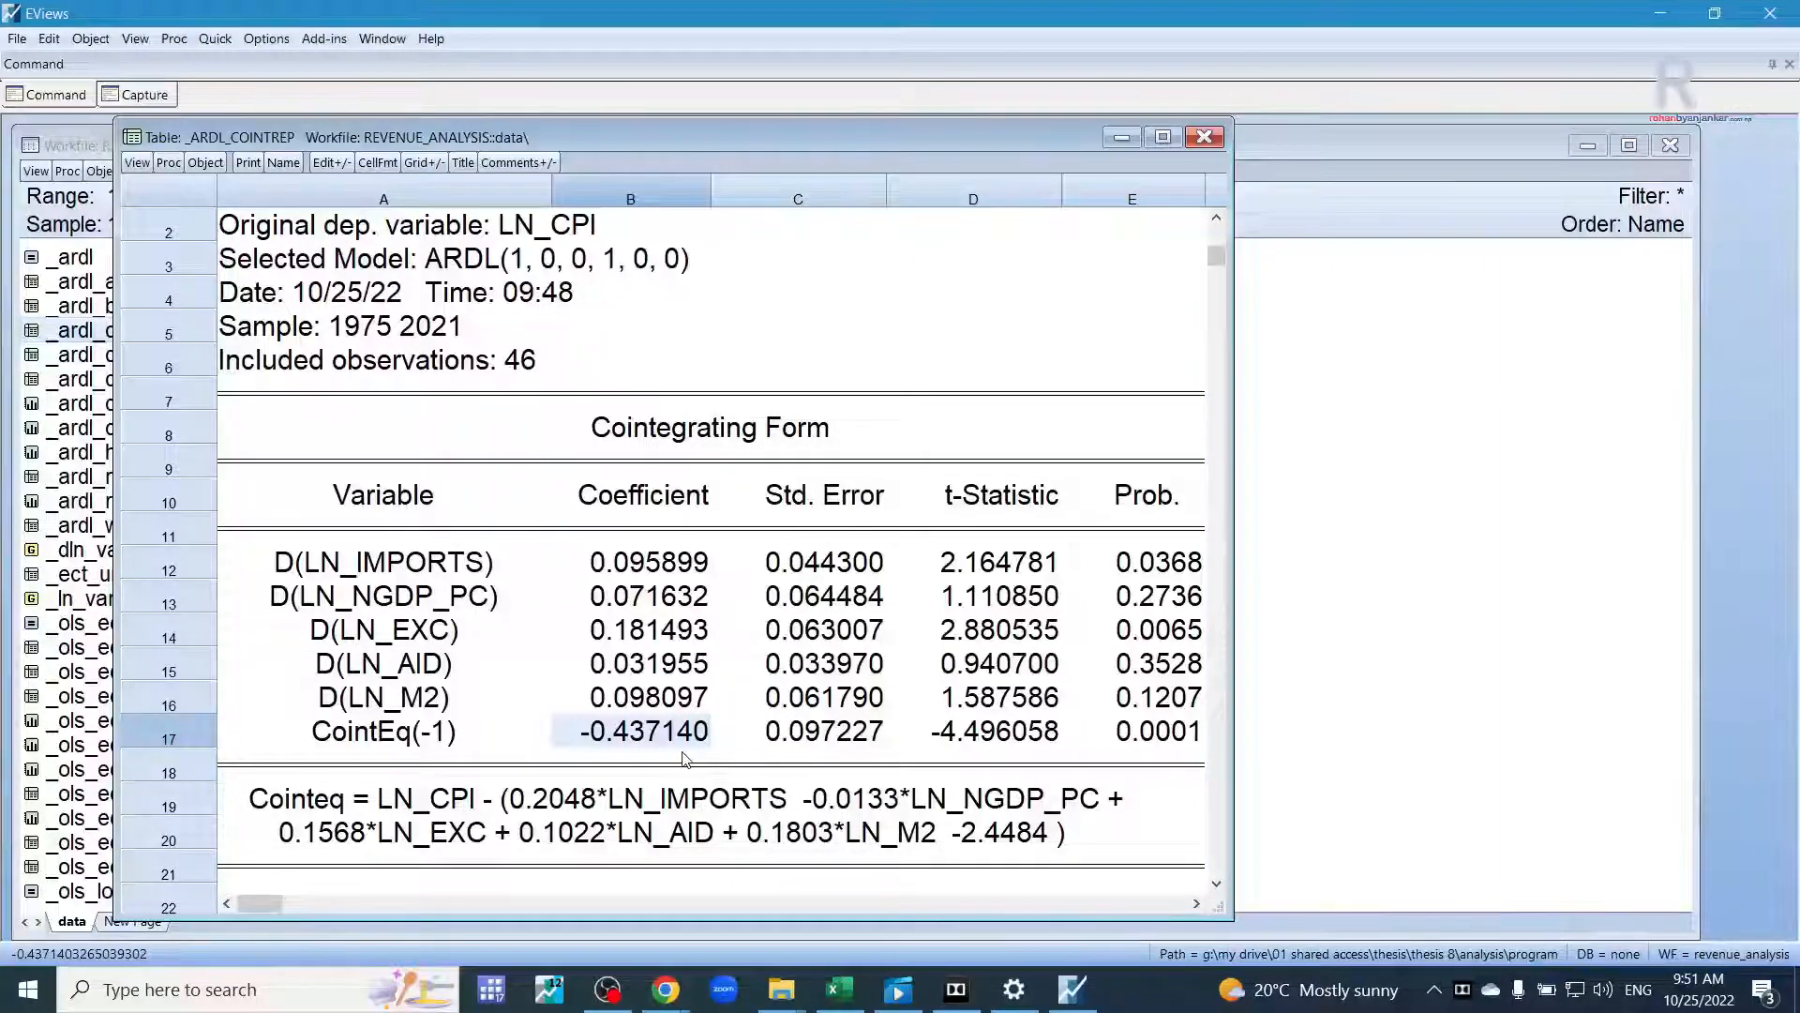
scroll(684, 757, "down", 1)
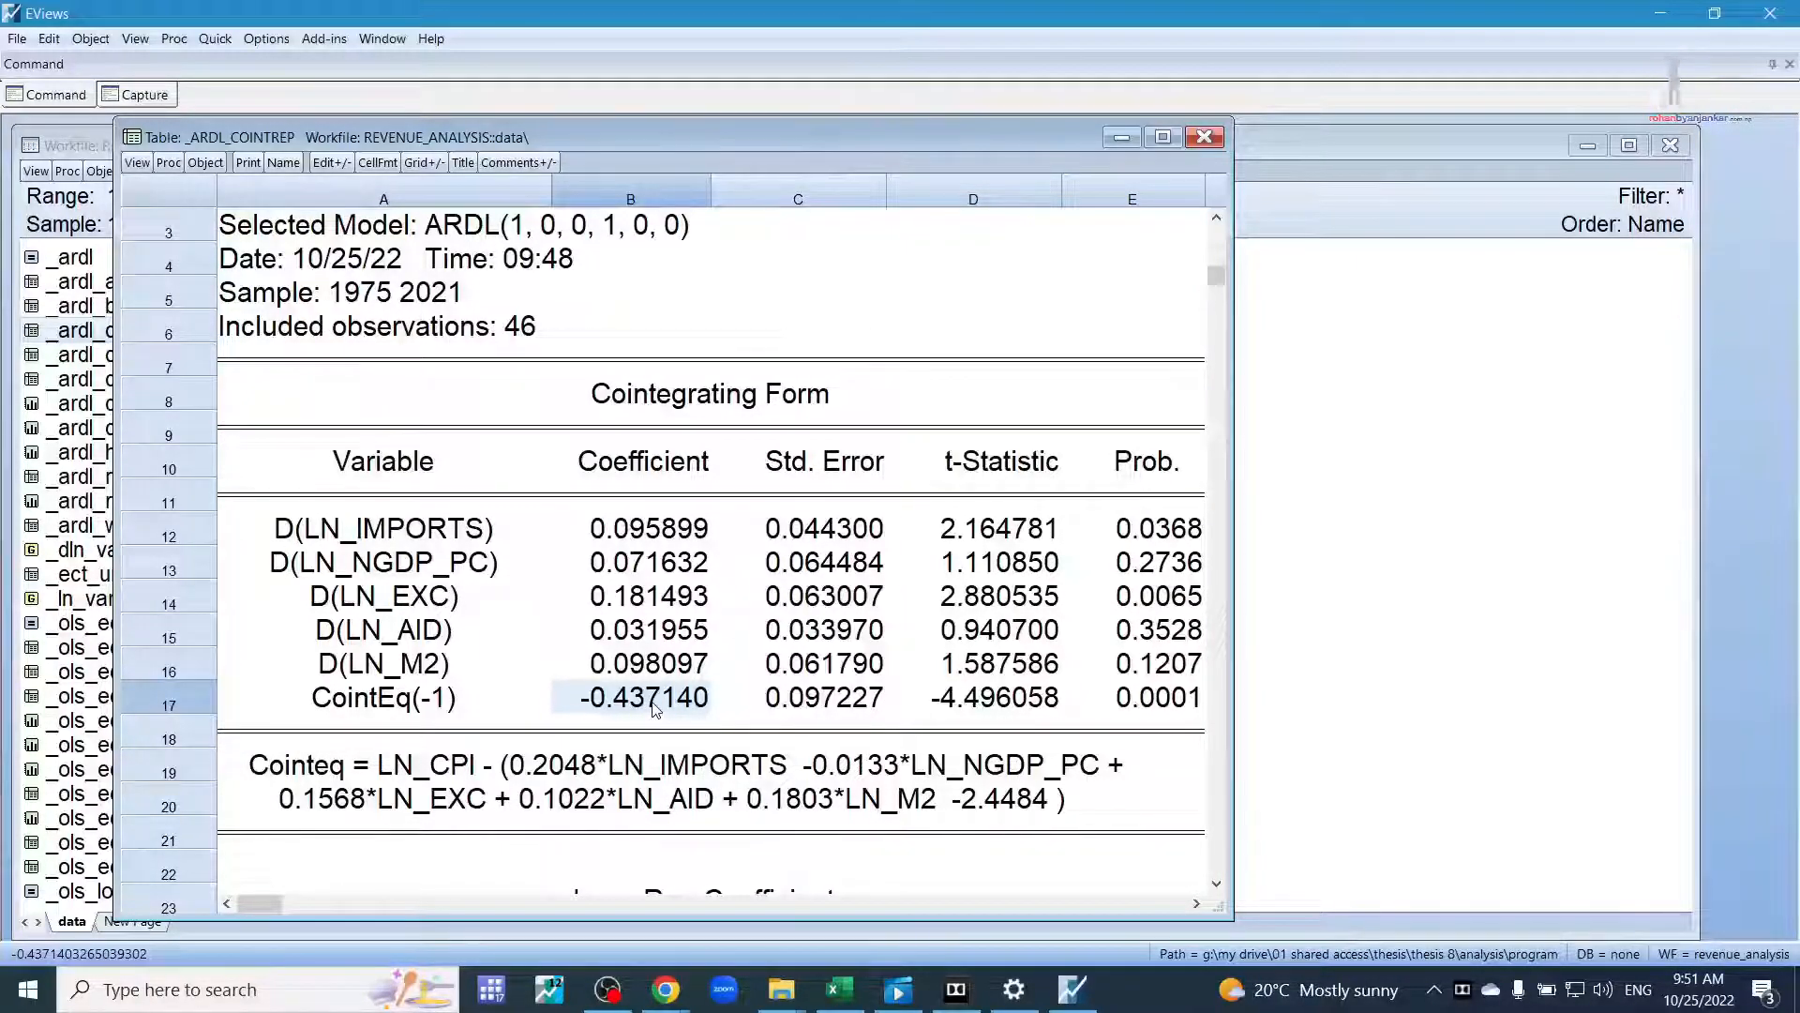
scroll(654, 707, "down", 9)
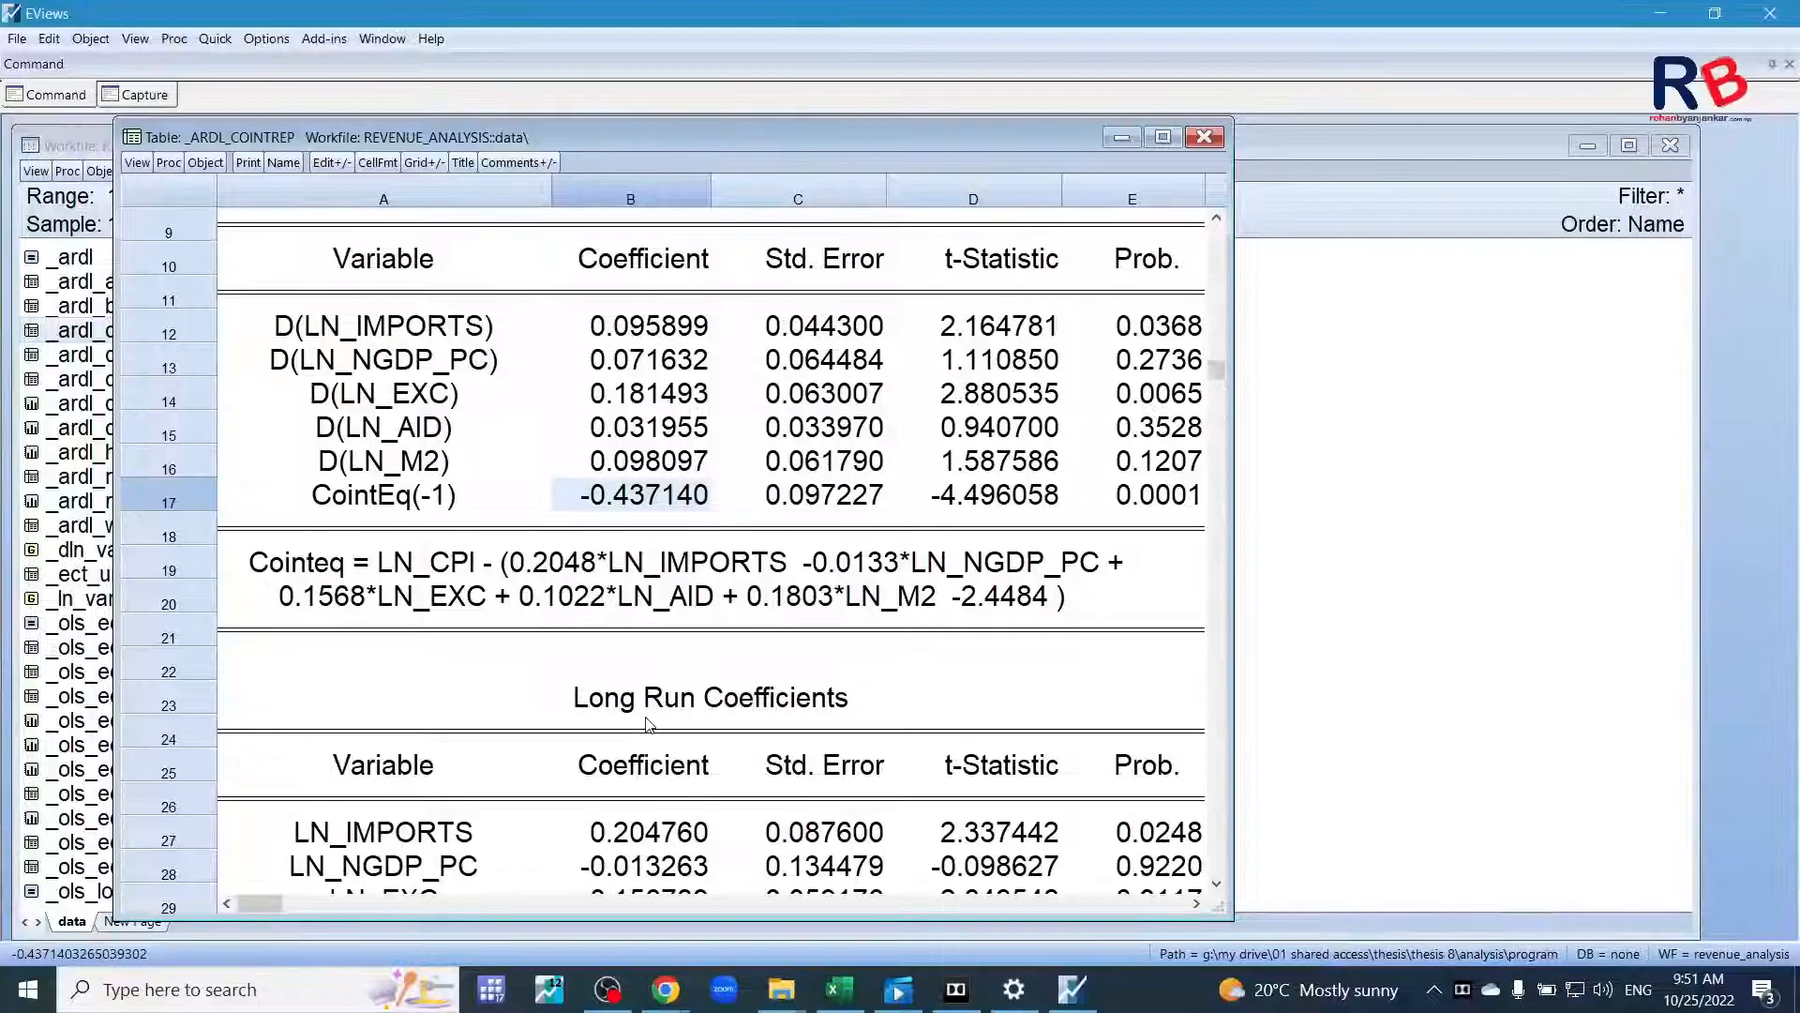
scroll(647, 723, "down", 2)
left_click(664, 507)
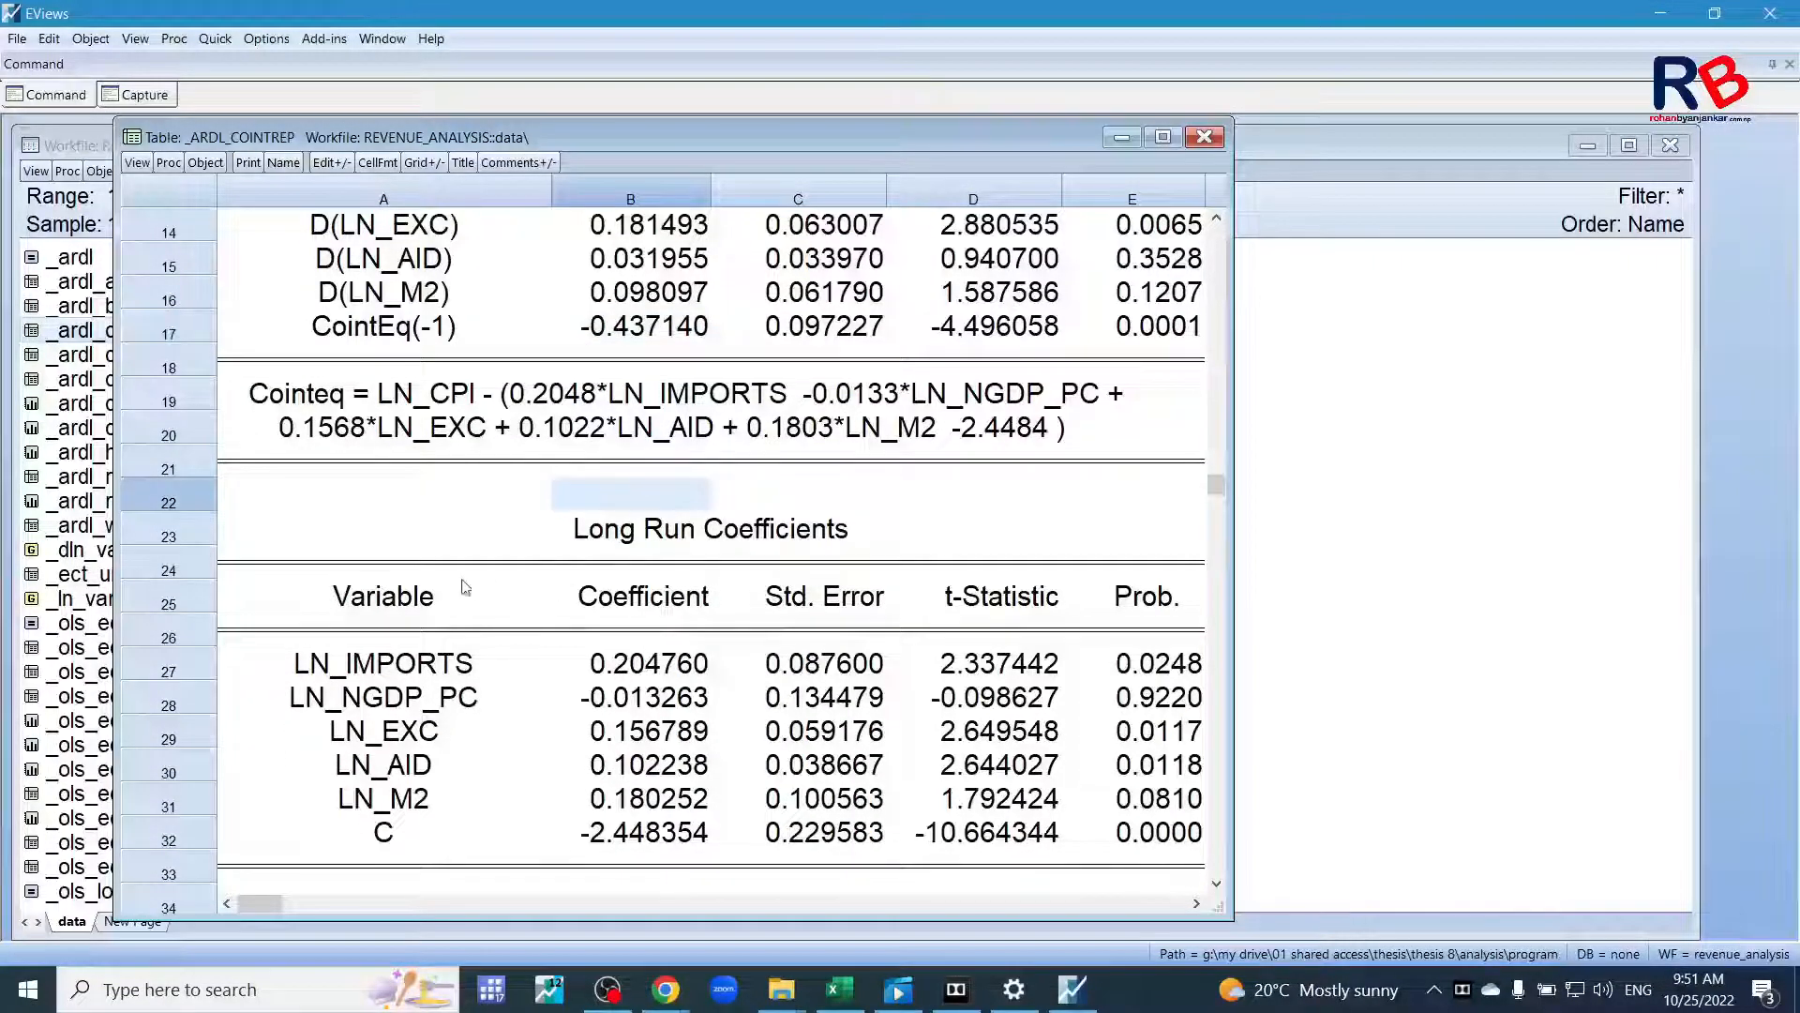
left_click_drag(377, 660, 1140, 838)
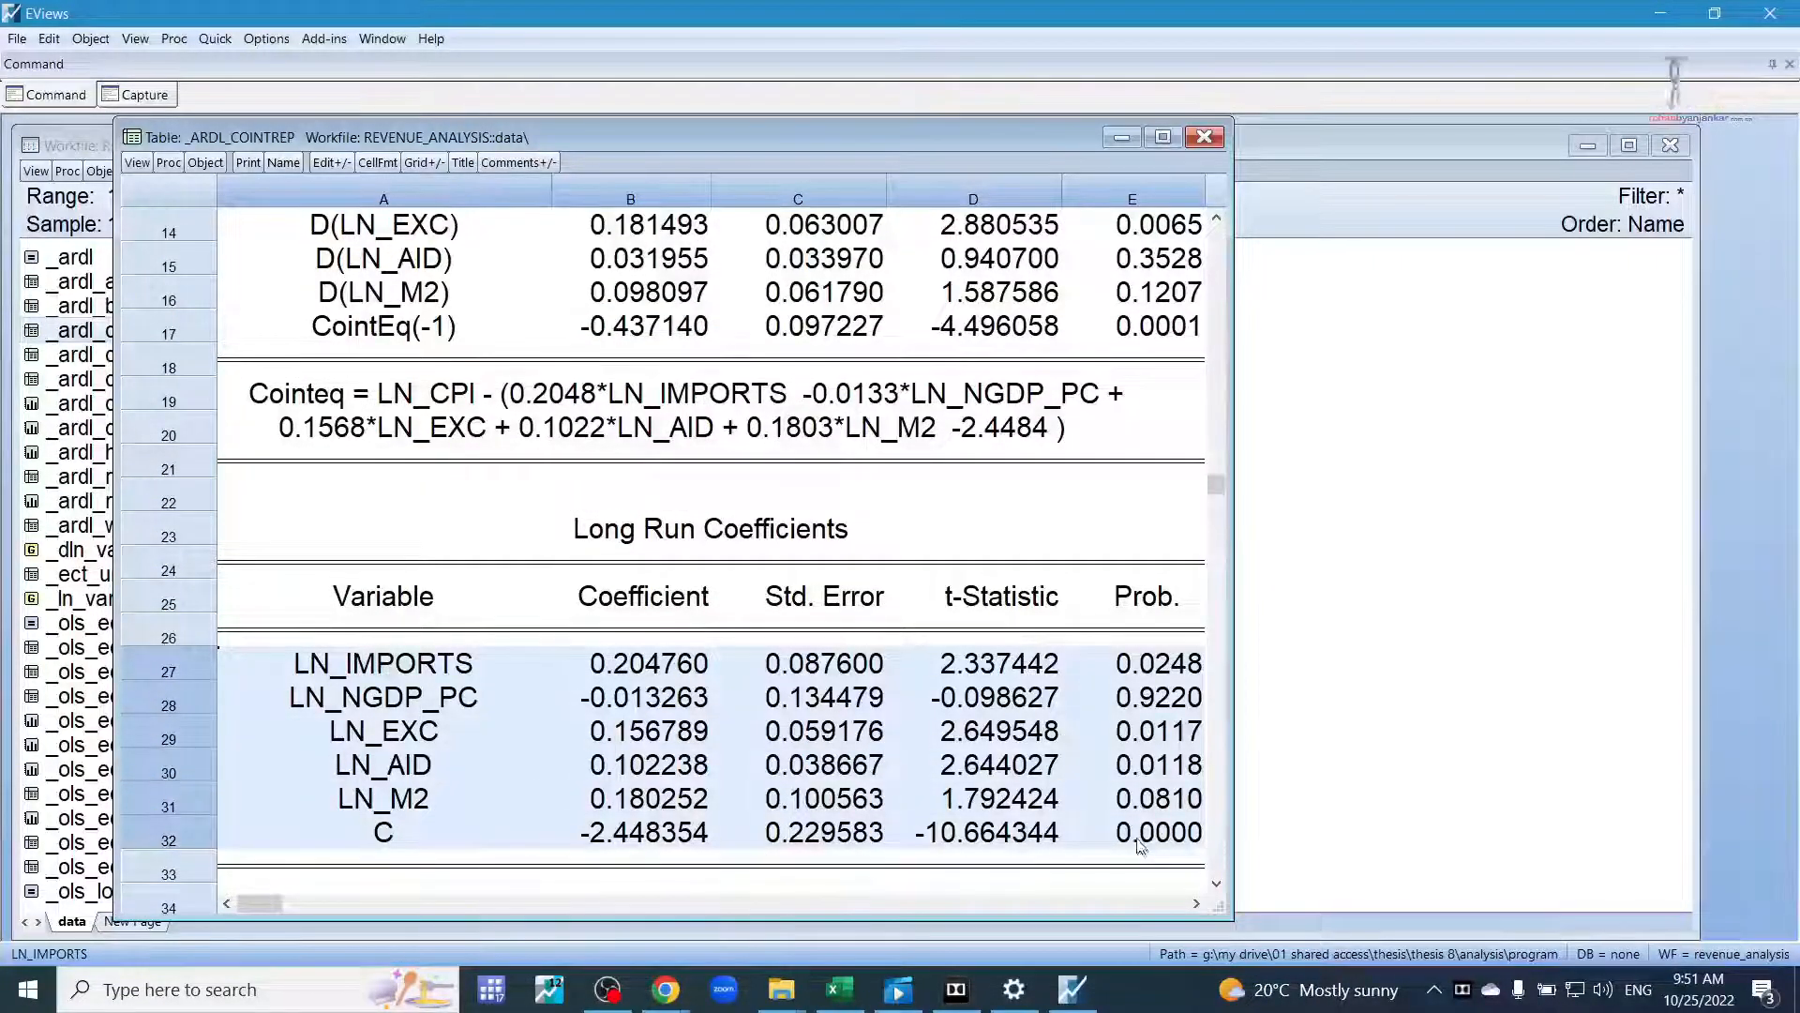
Check the probabilities of the long-run coefficients from LN_IMPORTS to C, then close the _ardl_cointrep table.
scroll(1097, 816, "up", 2)
scroll(1055, 797, "down", 1)
scroll(1055, 797, "down", 1)
left_click(1155, 698)
left_click_drag(1155, 664, 1168, 844)
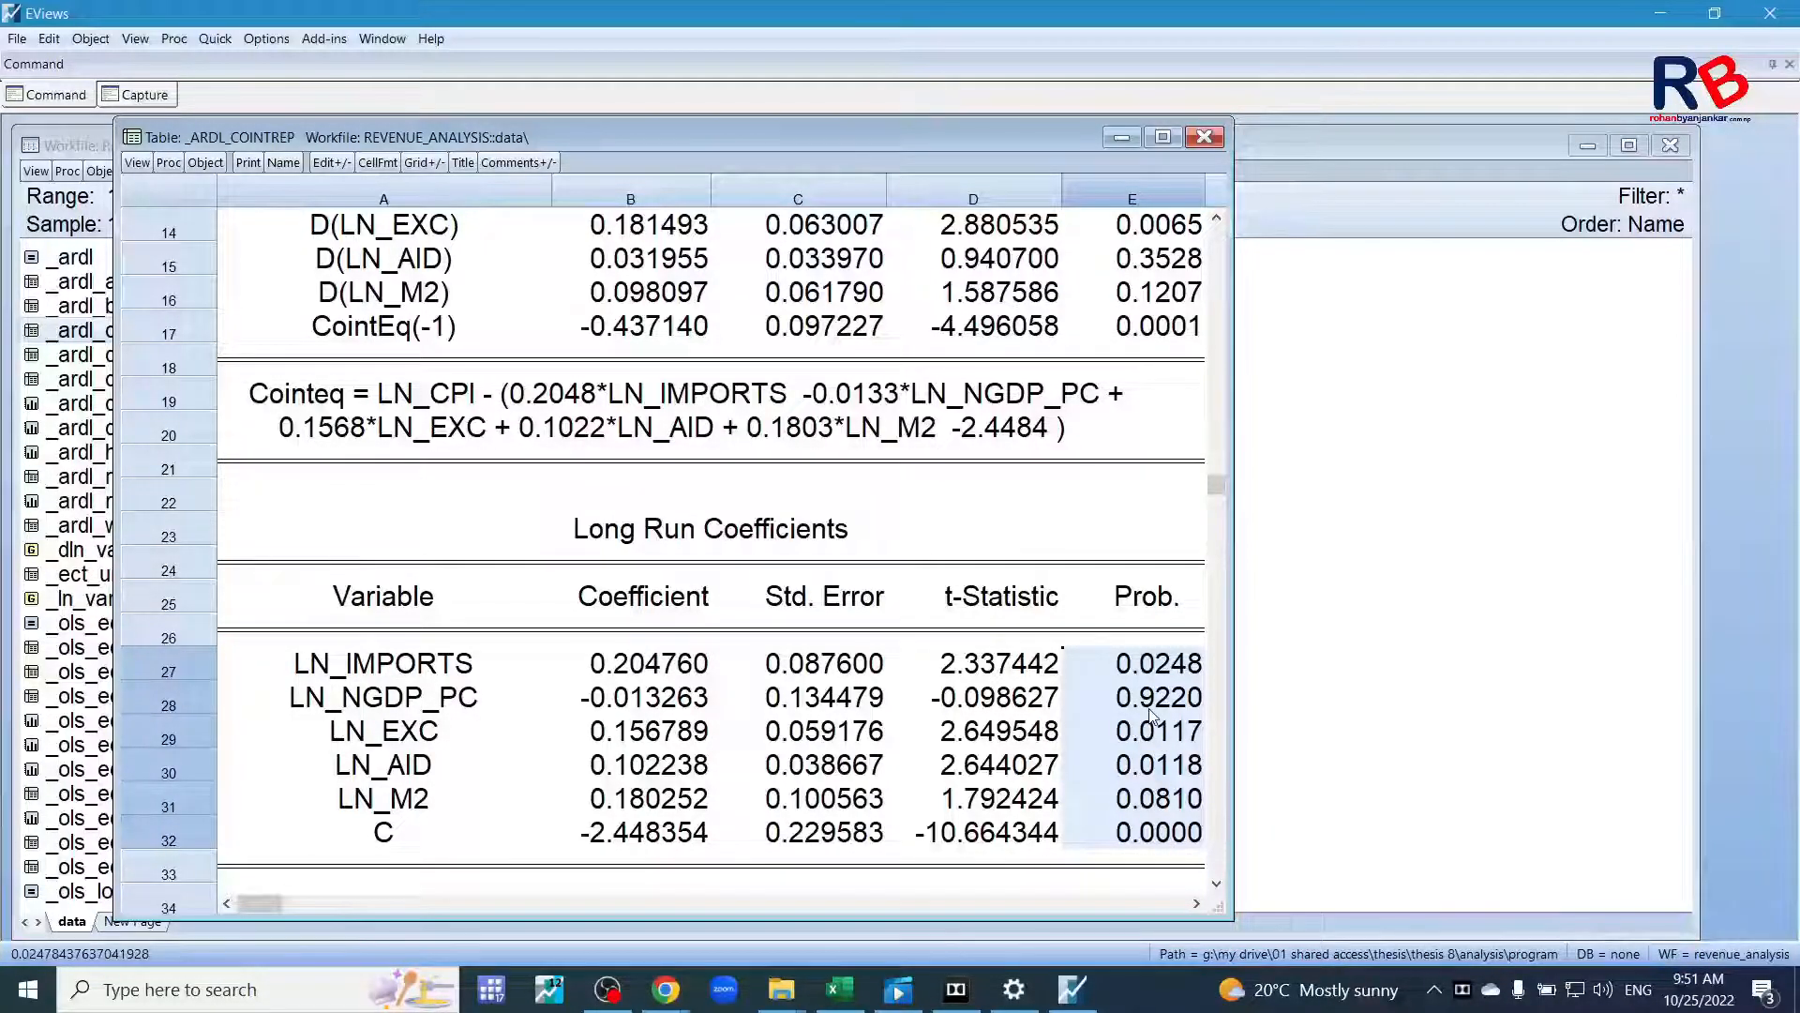
scroll(1151, 714, "up", 5)
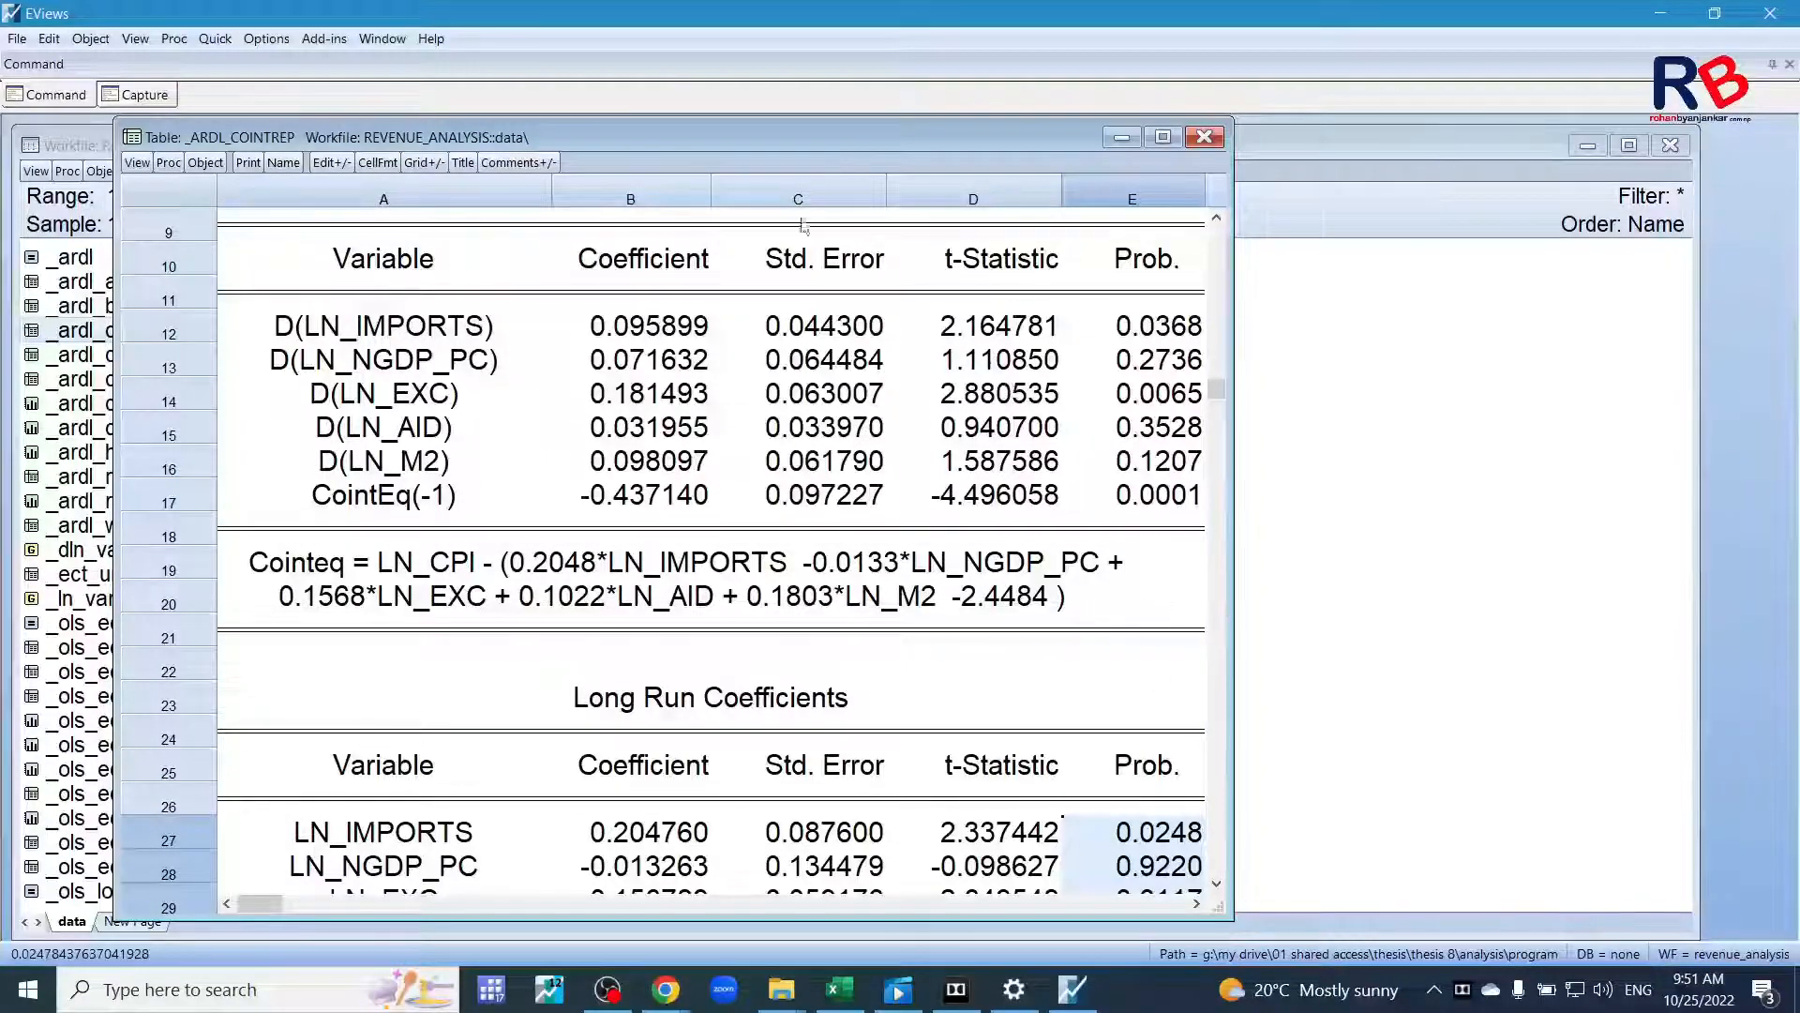
left_click(1204, 138)
Open the _ardl_correl table, examine the correlogram of residuals with its Q-statistic probabilities, and close it.
left_click(155, 357)
double_click(155, 357)
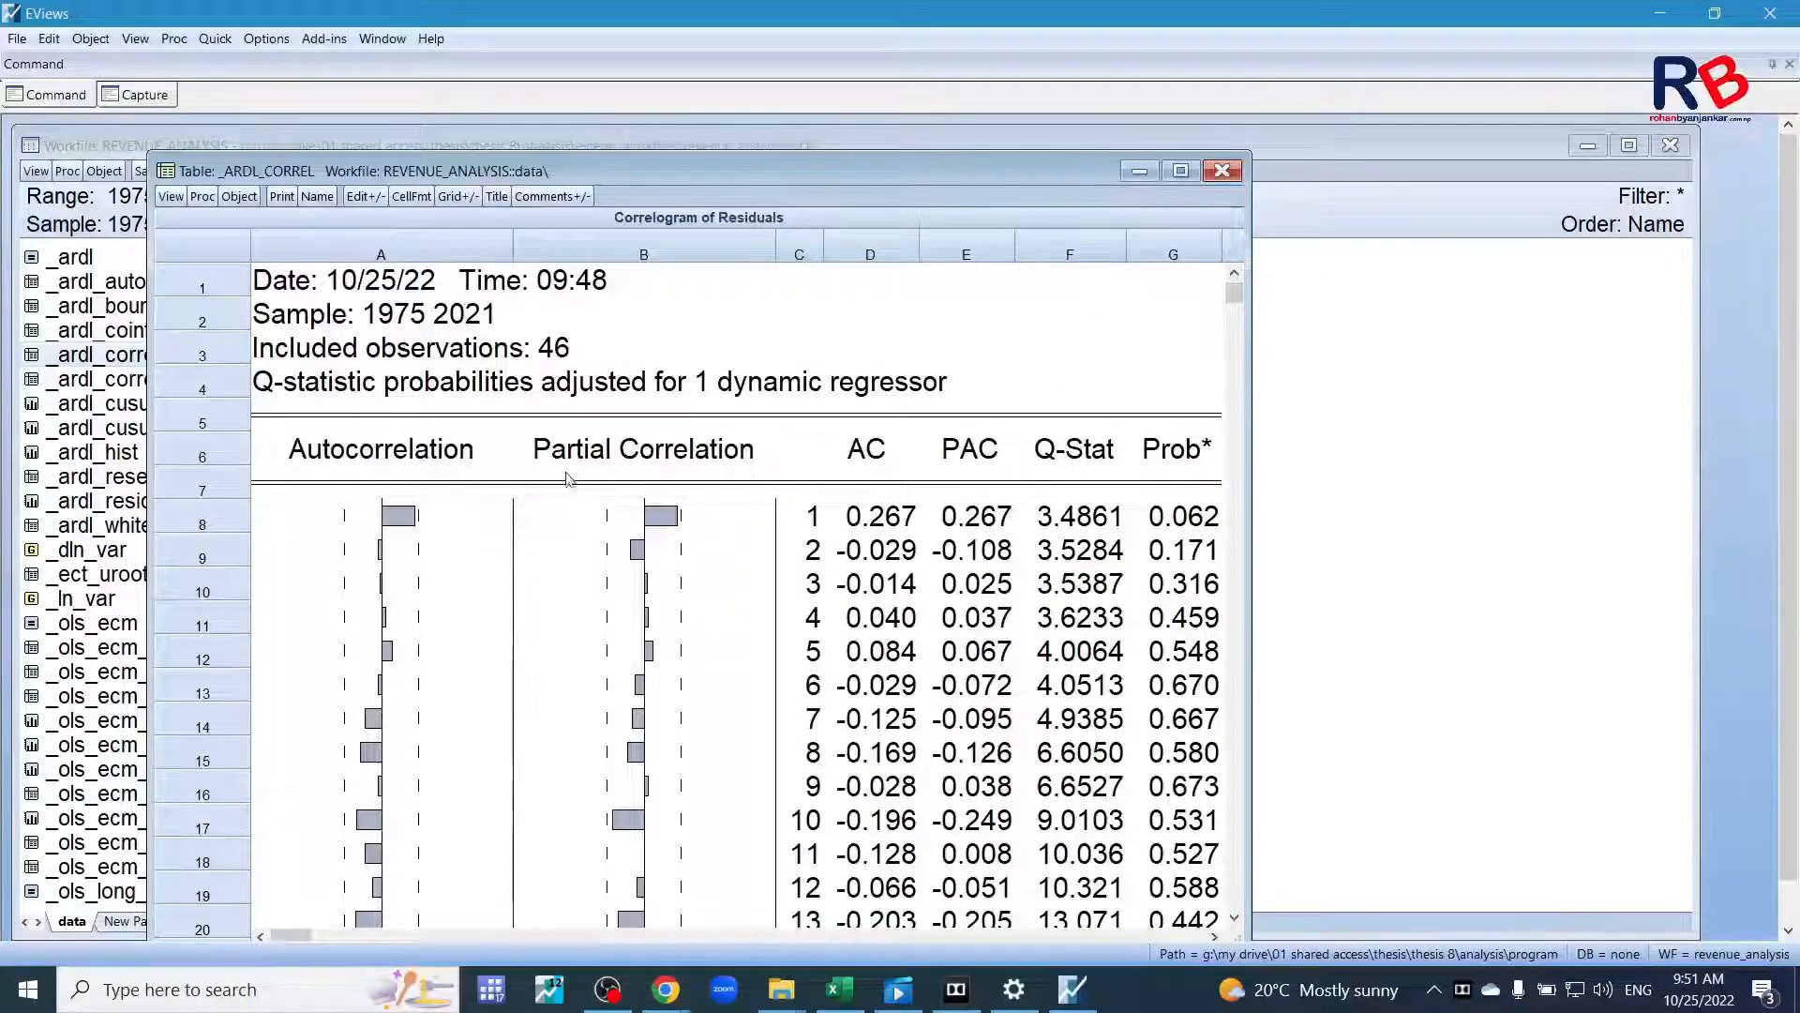
scroll(539, 525, "down", 3)
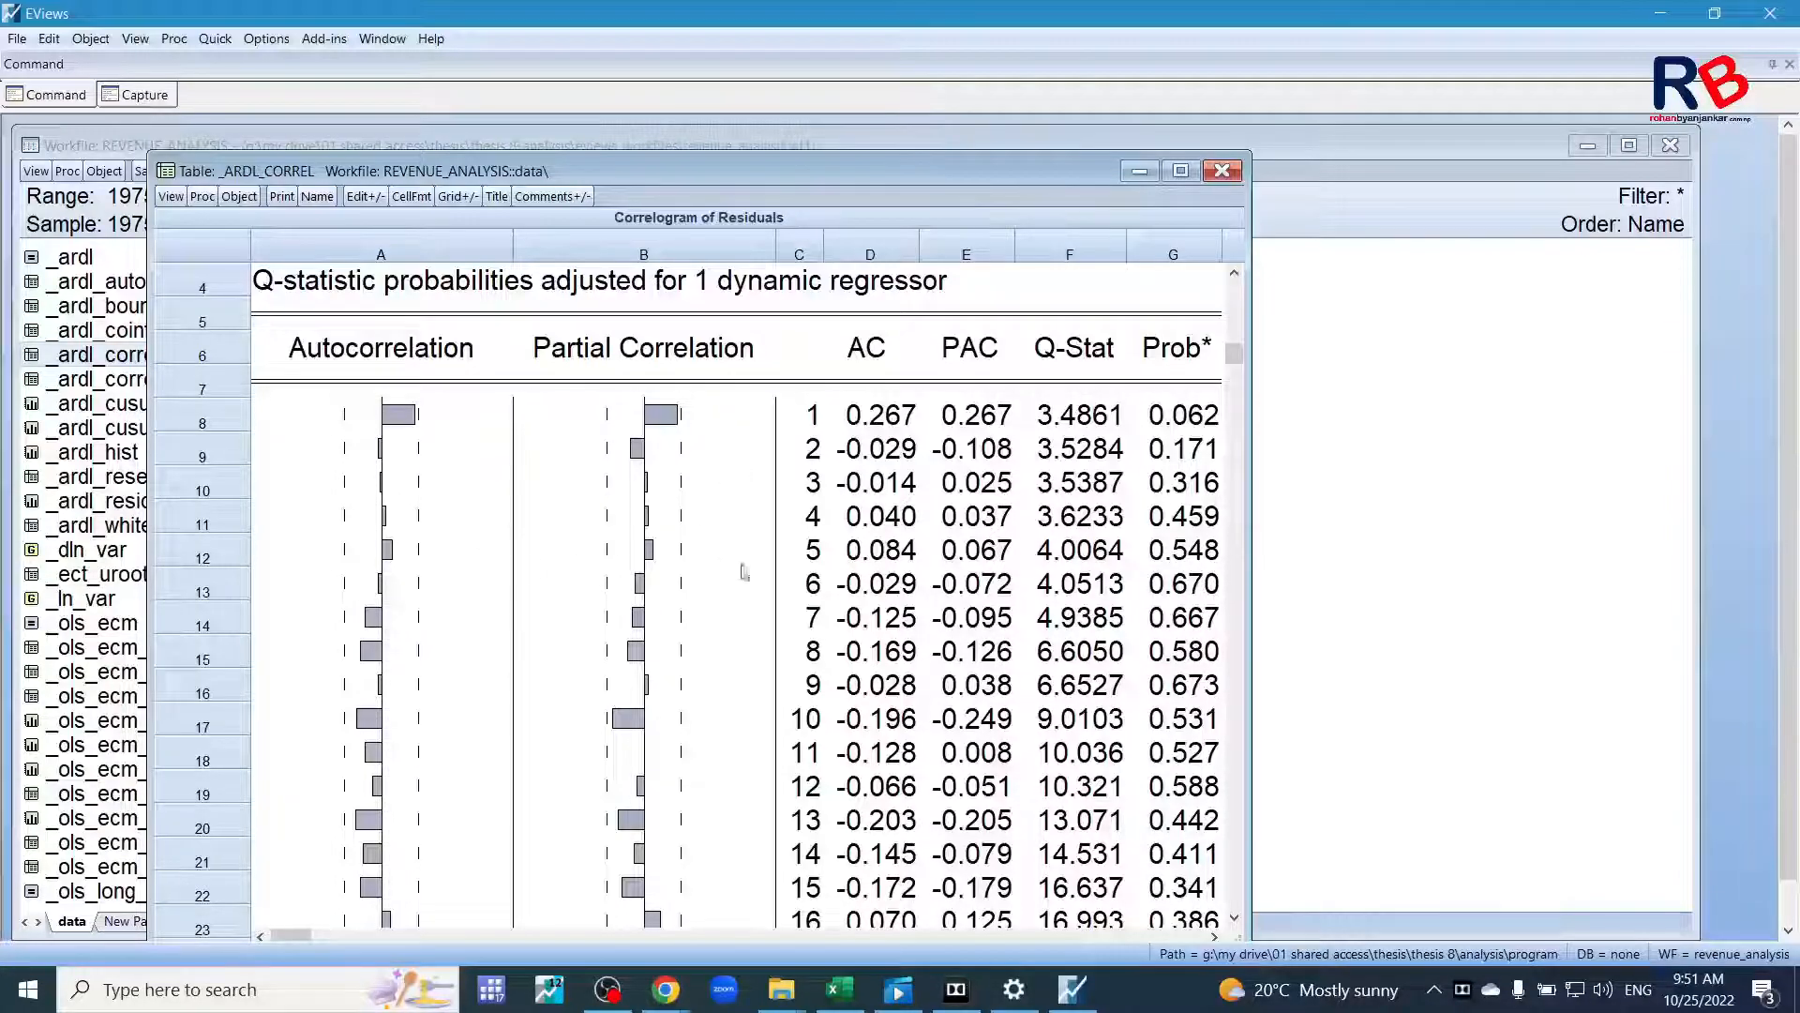
left_click(1234, 171)
Examine the correlogram of squared residuals in _ardl_correlsq, recheck the residual correlogram in _ardl_correl, and close both tables.
double_click(122, 380)
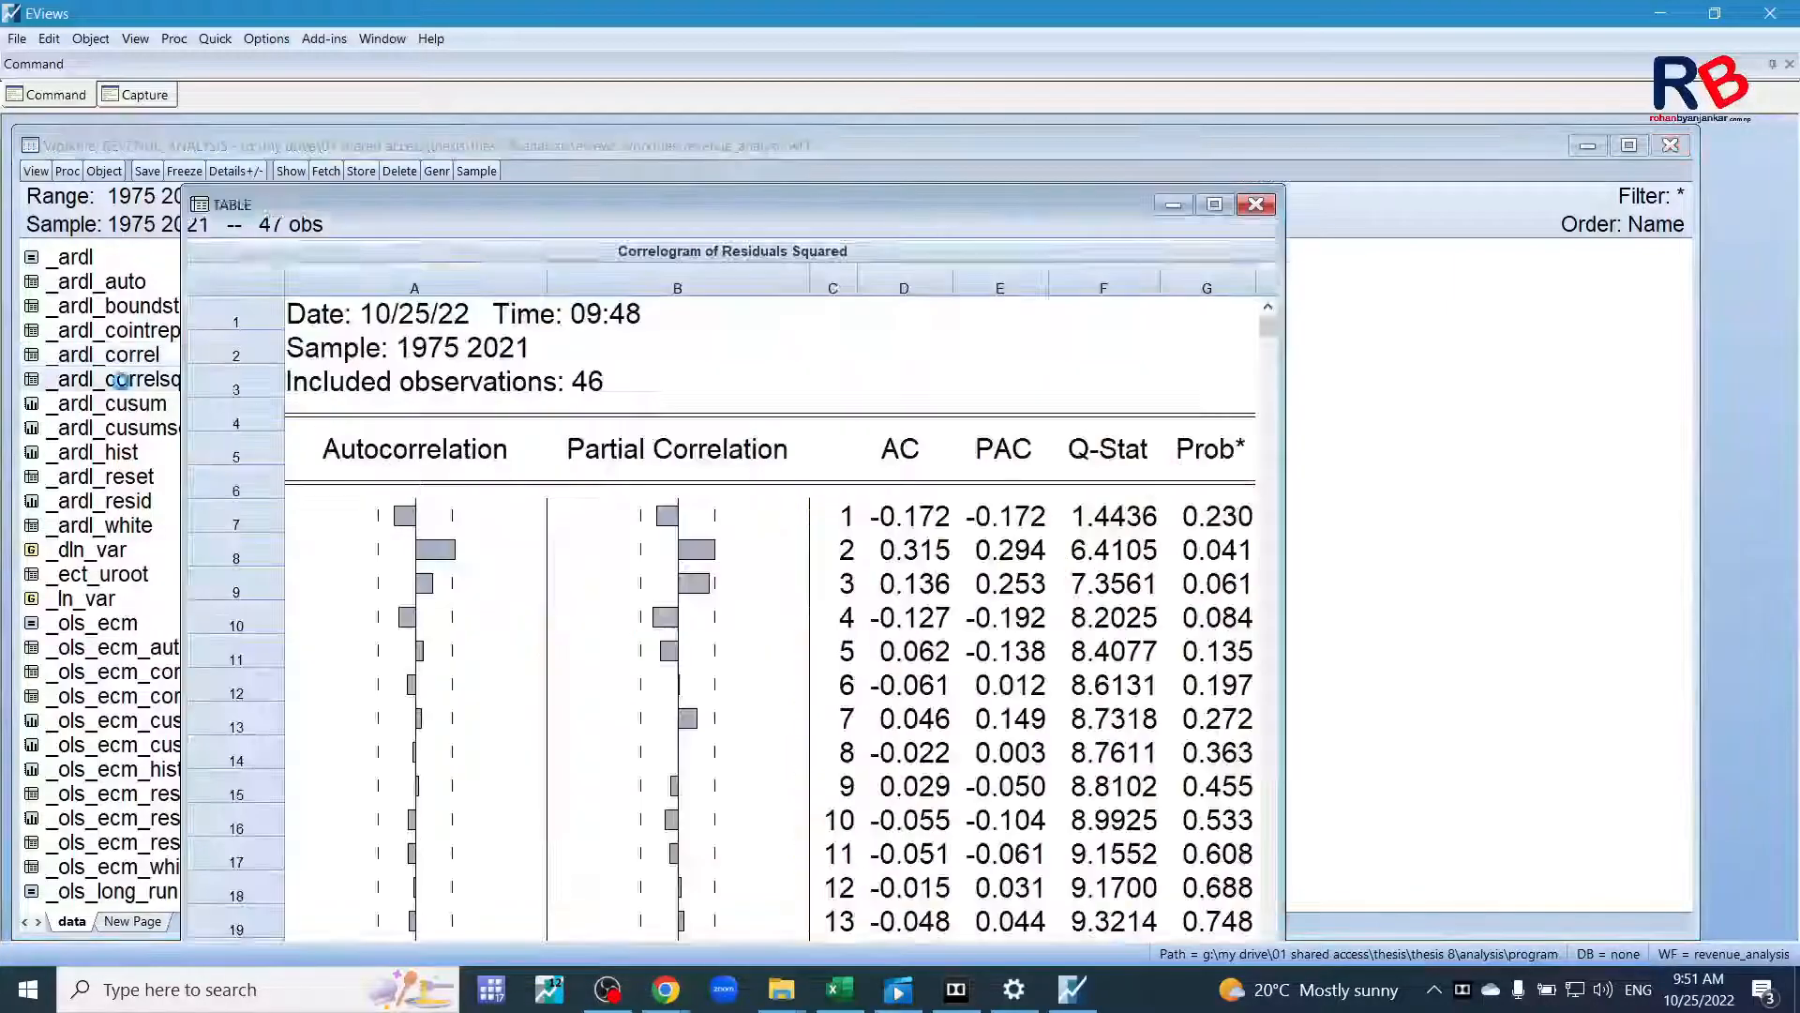
left_click_drag(493, 204, 510, 145)
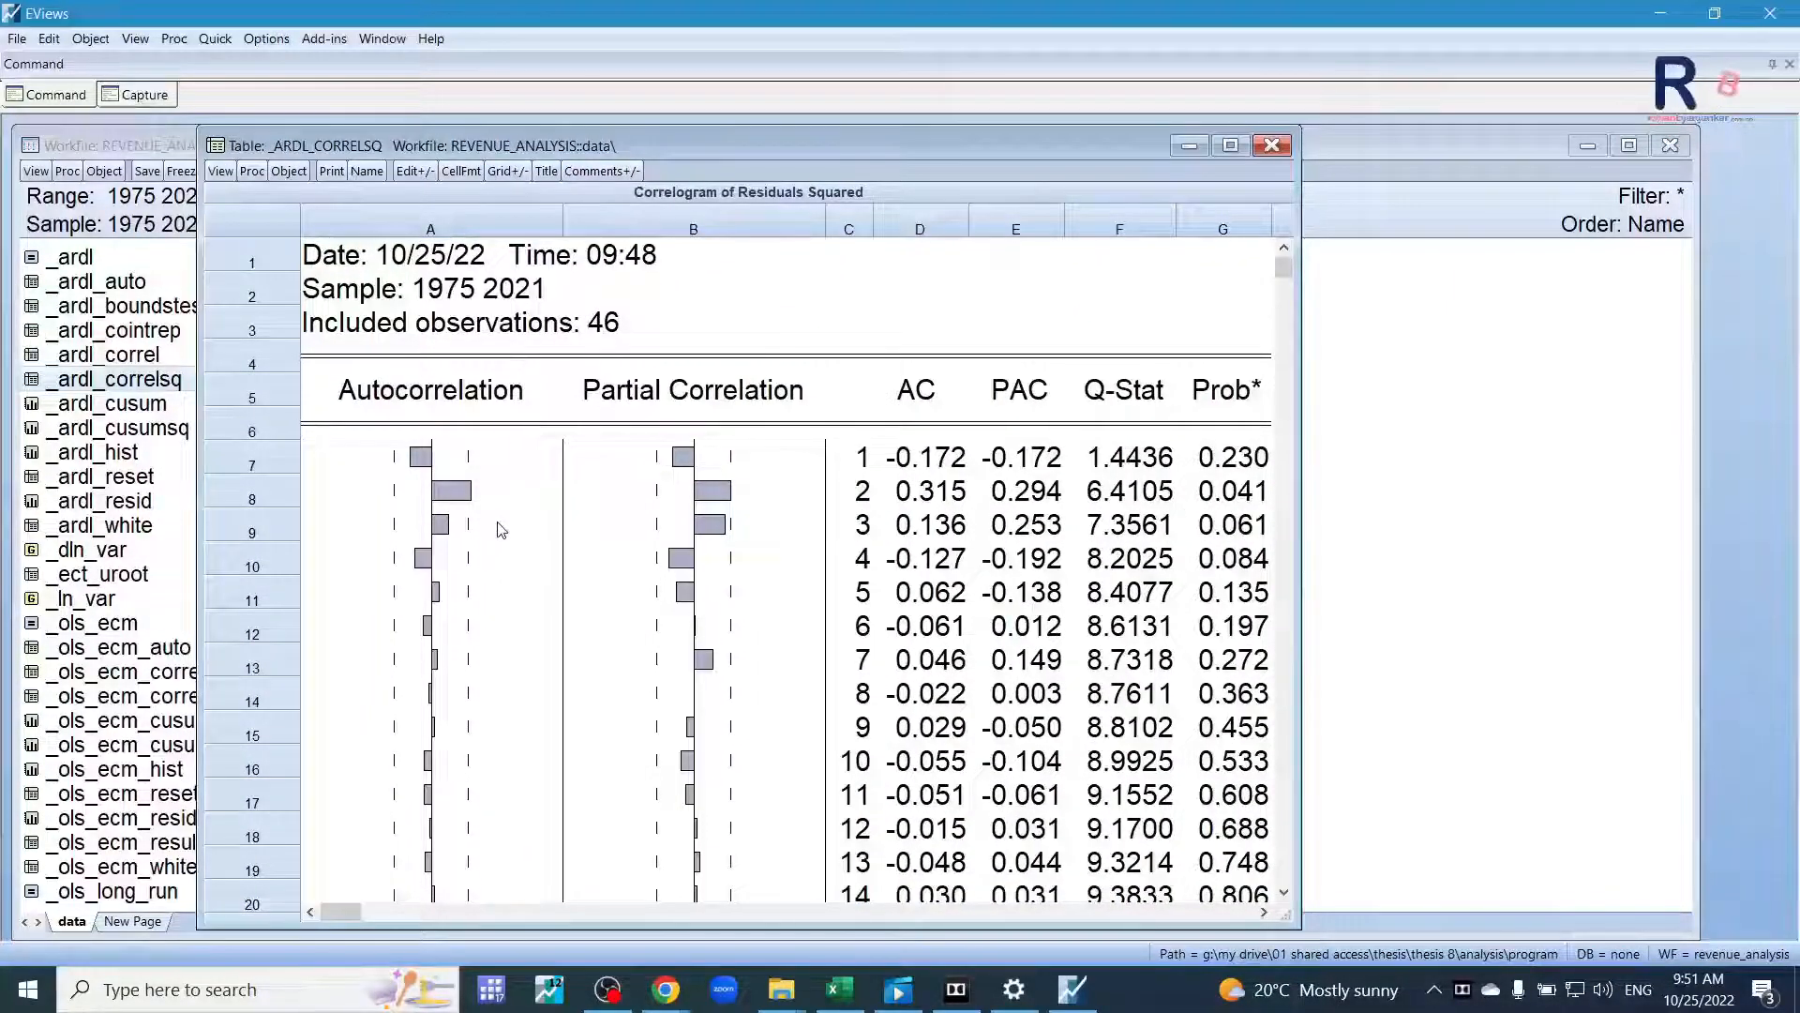
scroll(497, 529, "down", 2)
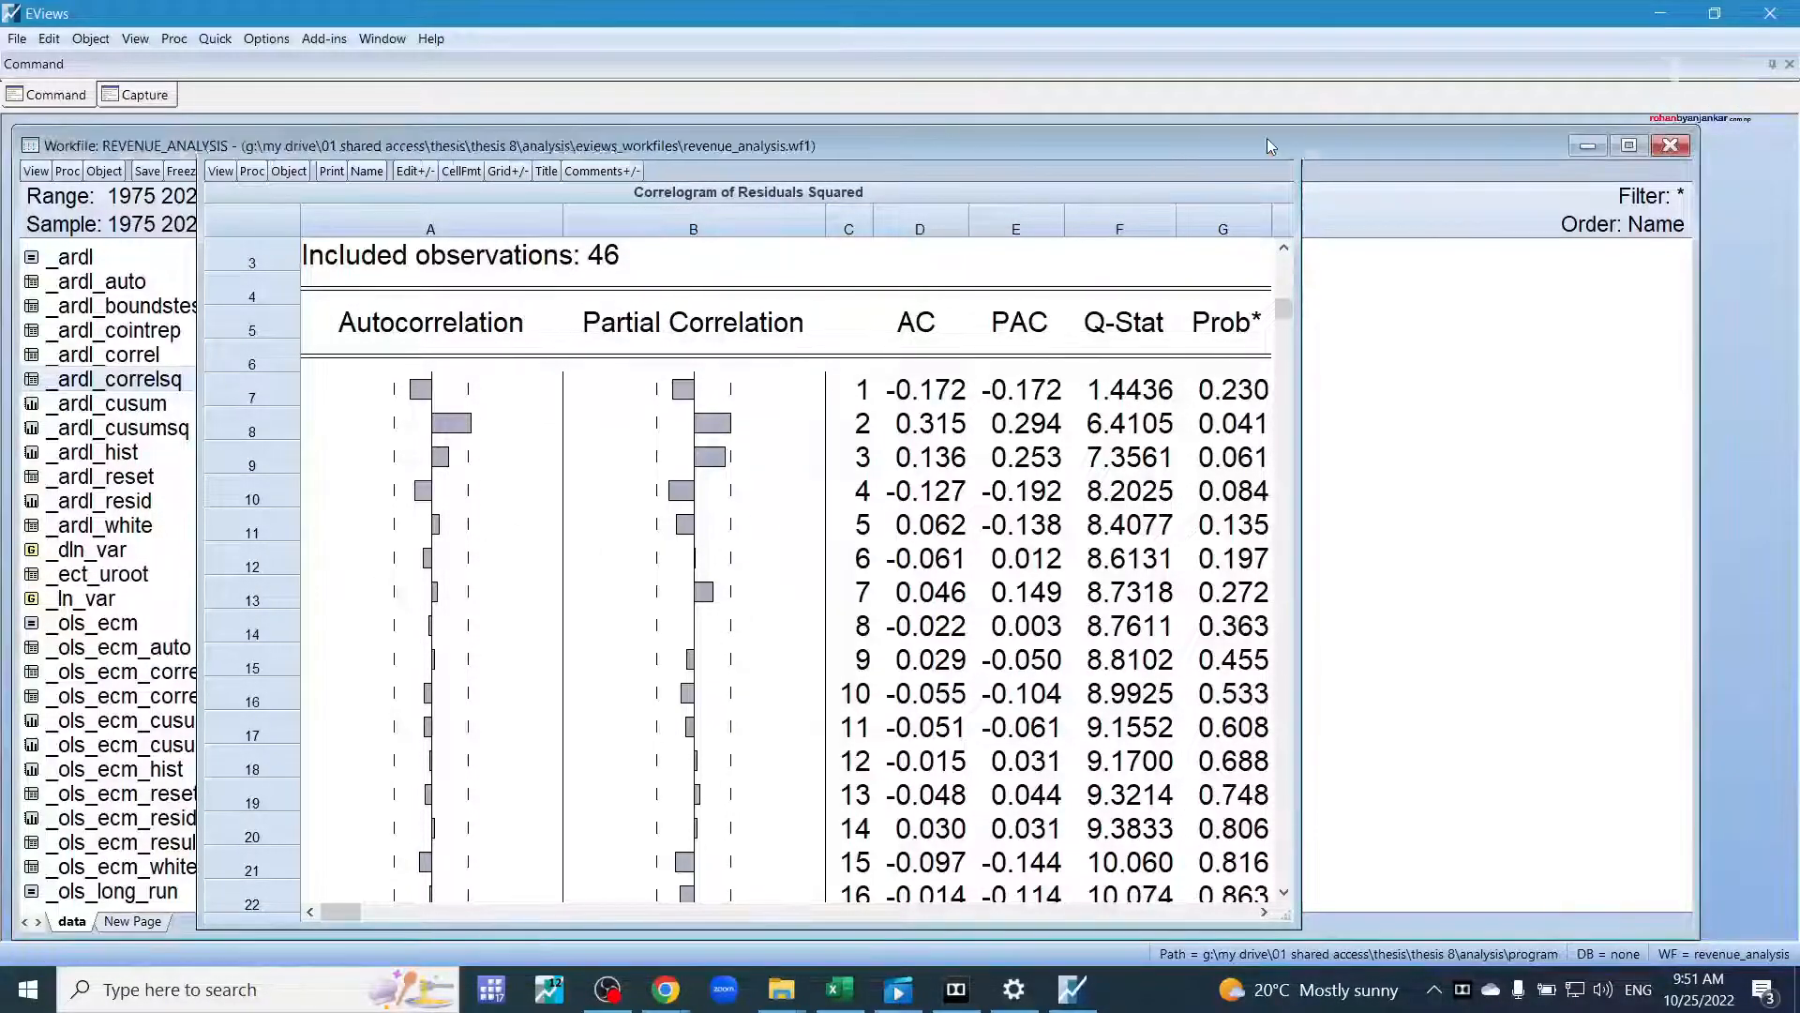
left_click(1272, 144)
double_click(258, 356)
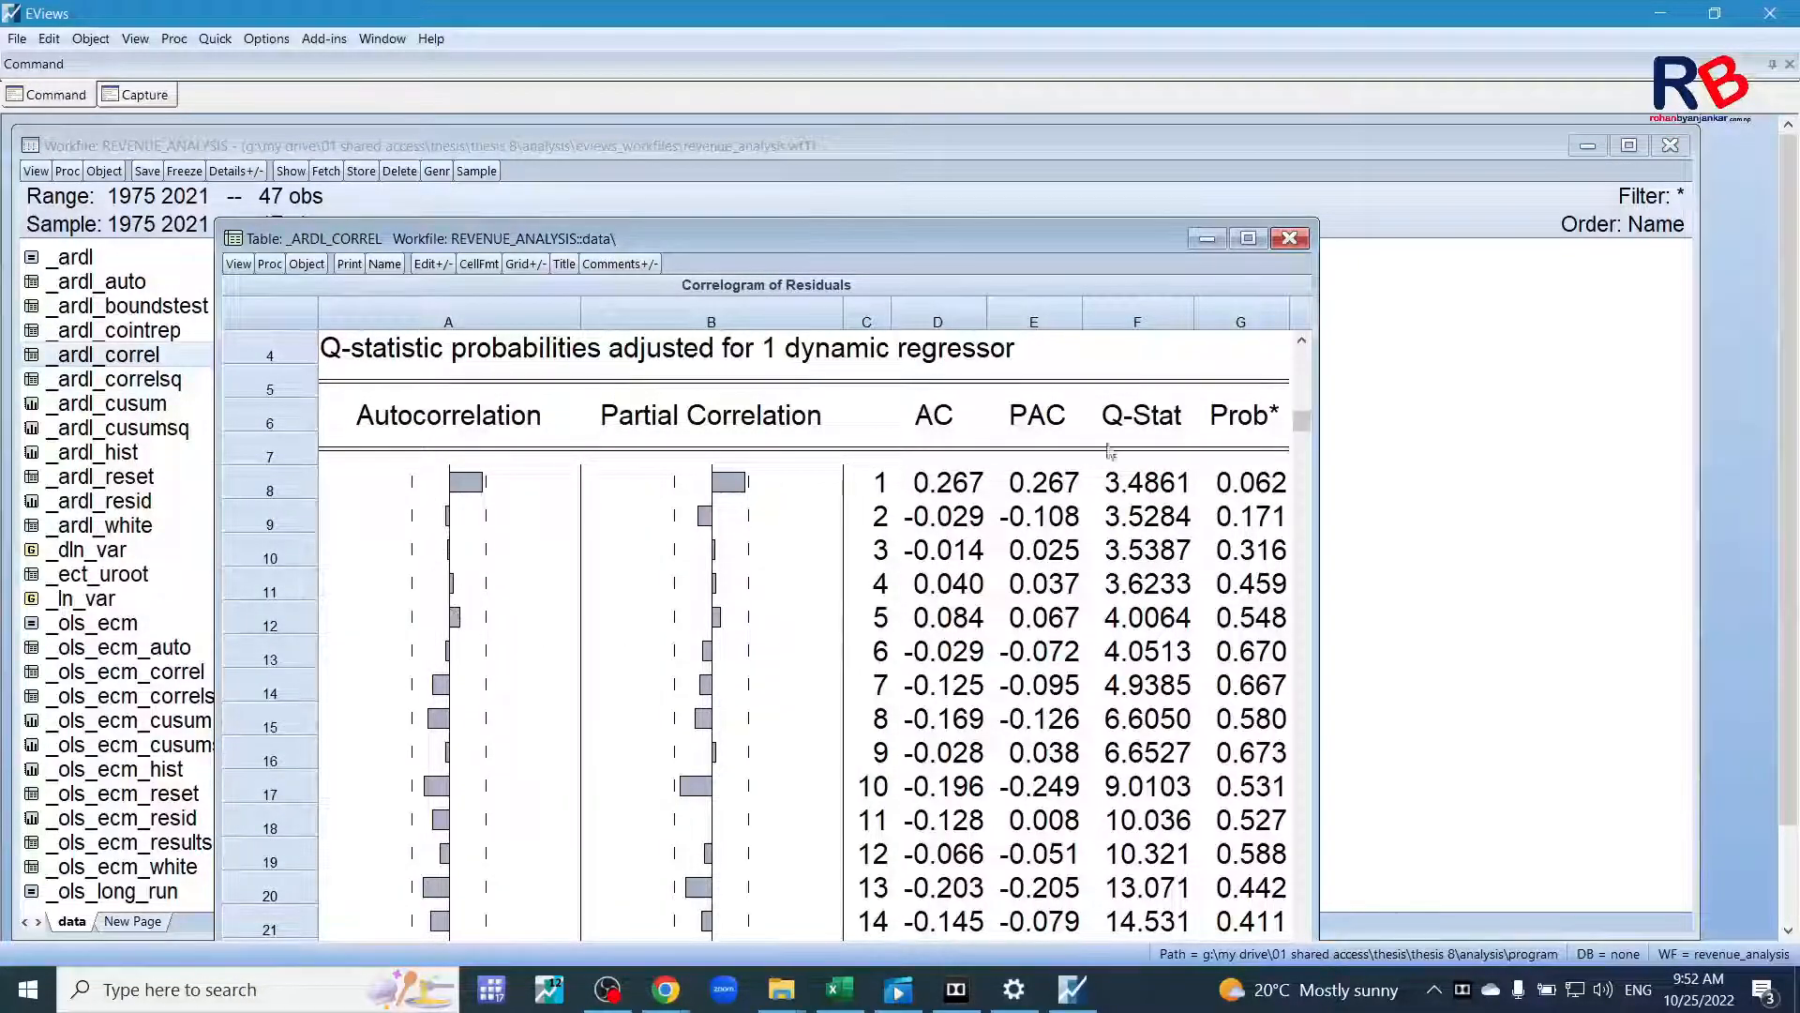
left_click(1290, 239)
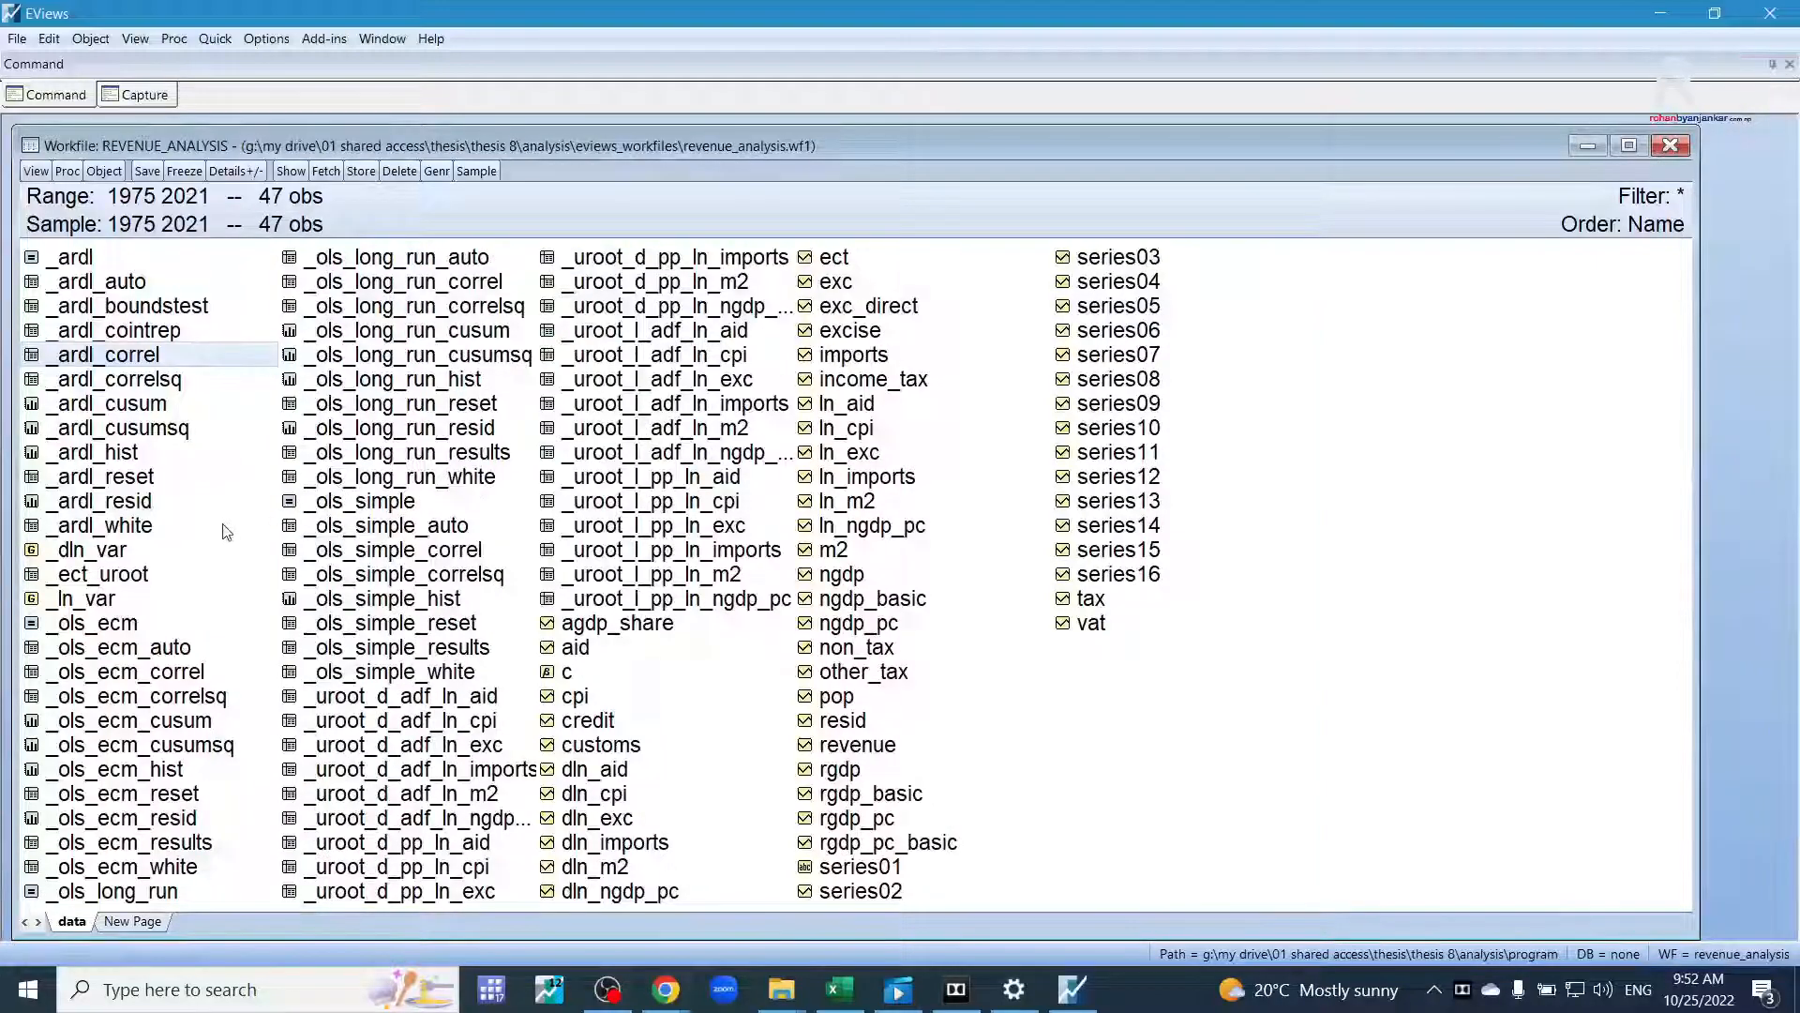
Examine the _ardl_cusum and _ardl_cusumsq stability graphs against their 5% significance bounds, closing each graph.
double_click(138, 410)
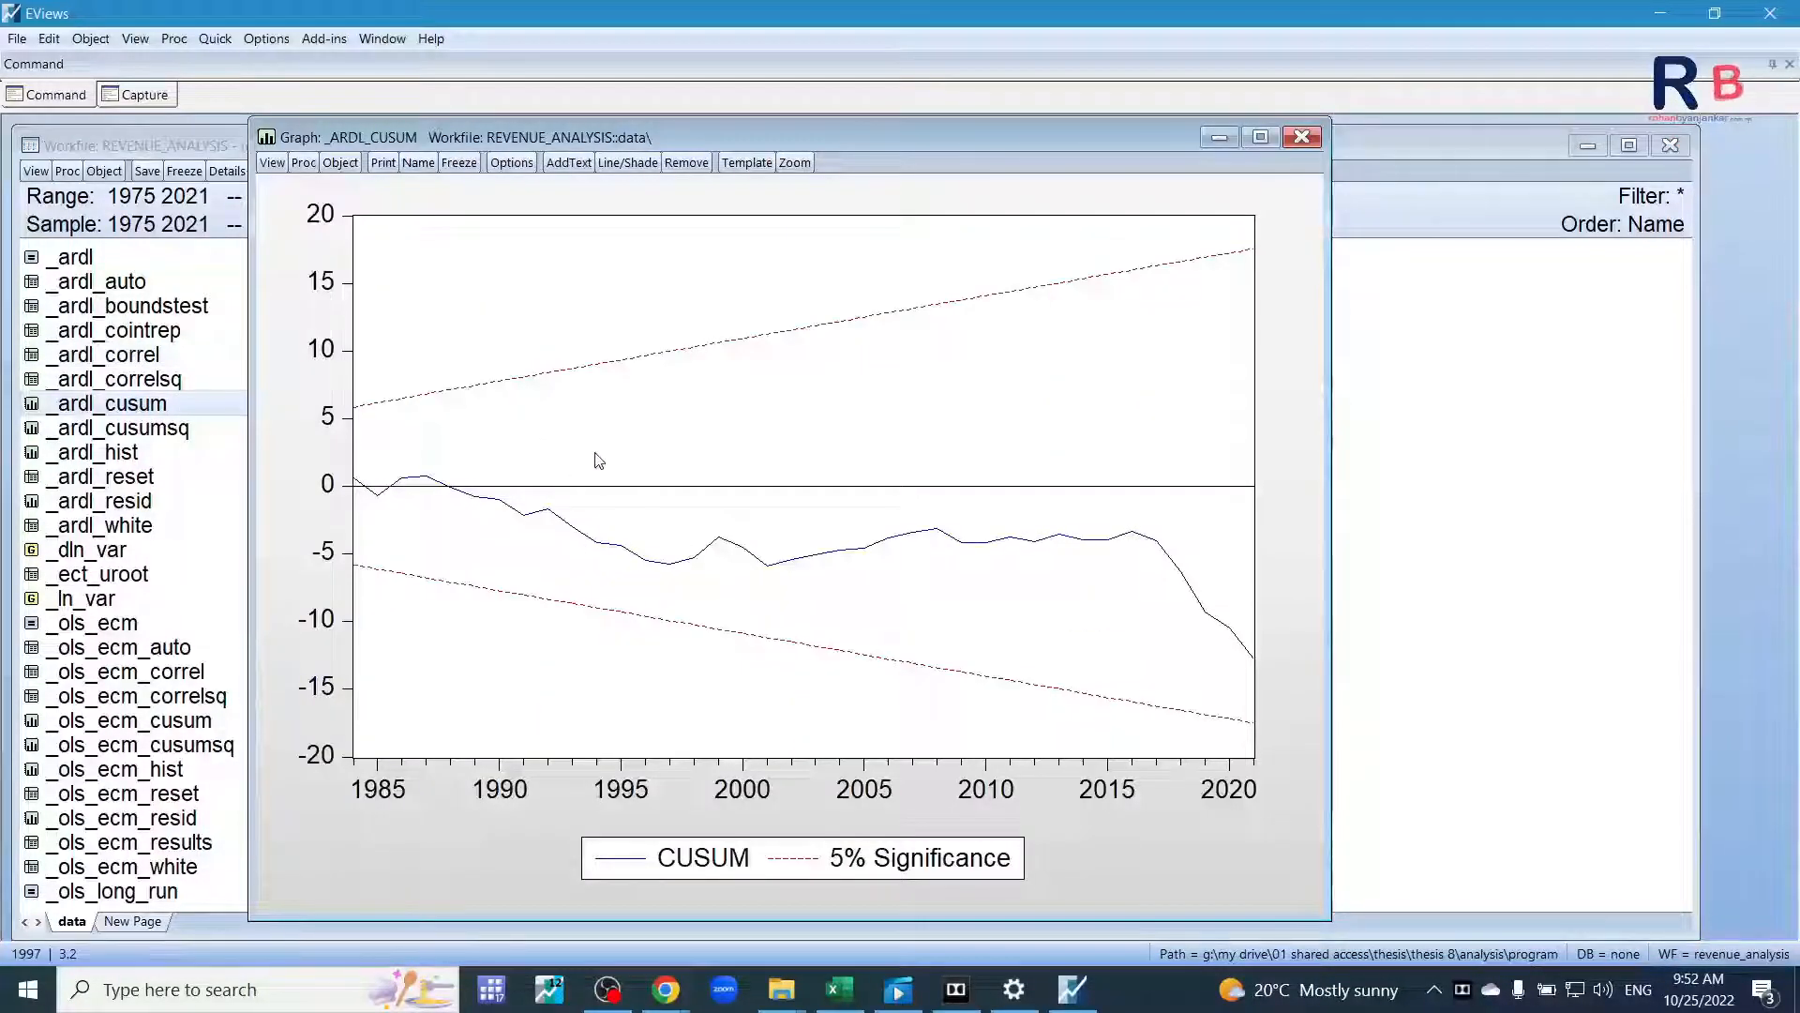
mouse_move(409, 560)
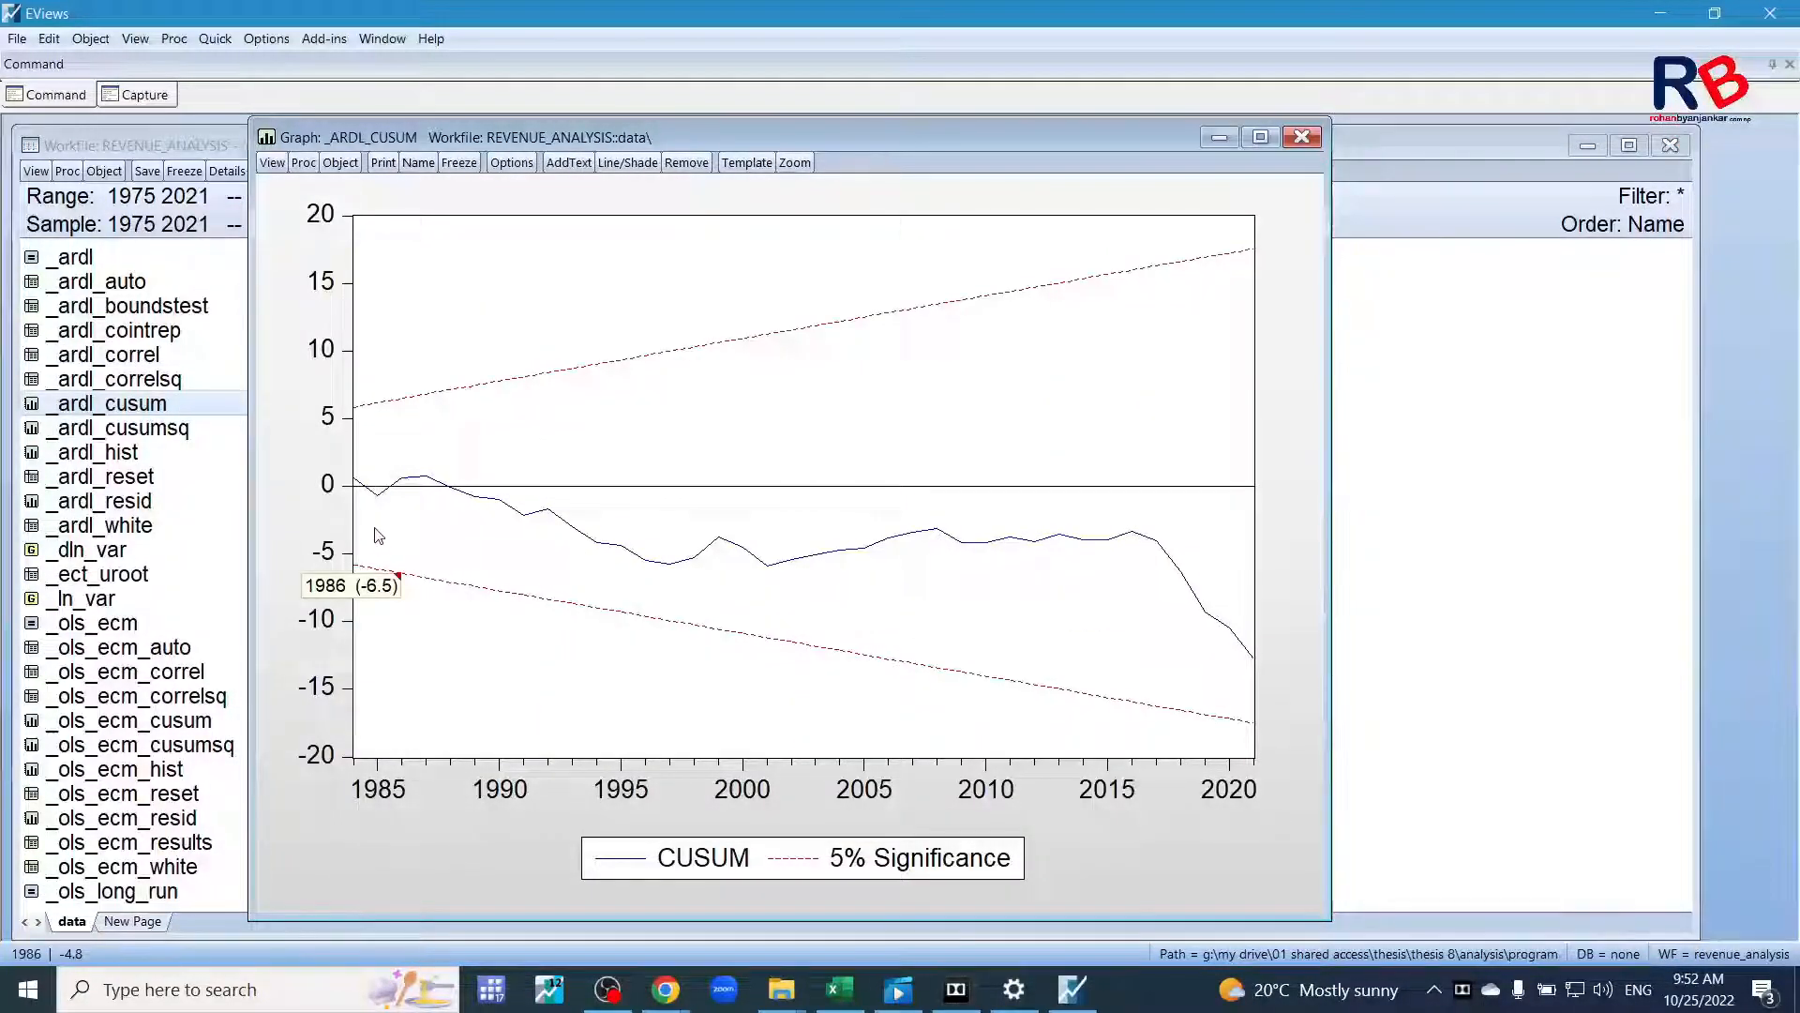
left_click(1301, 138)
double_click(128, 428)
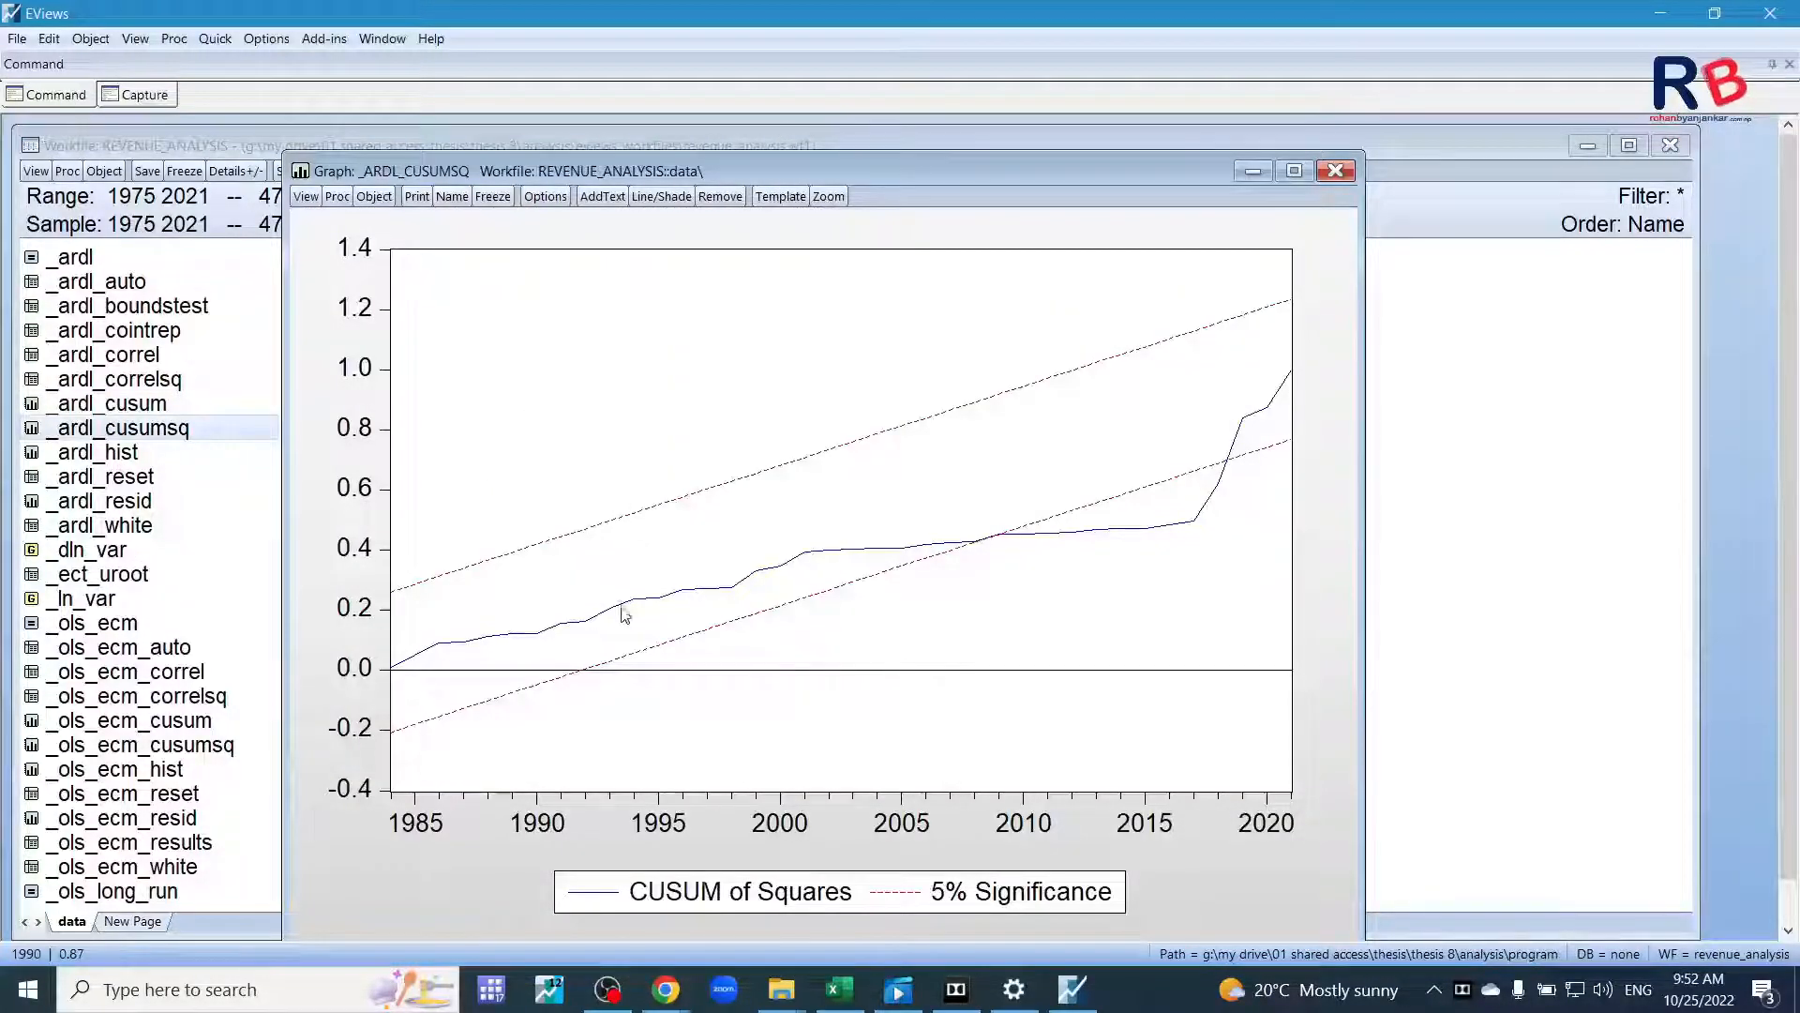
mouse_move(630, 655)
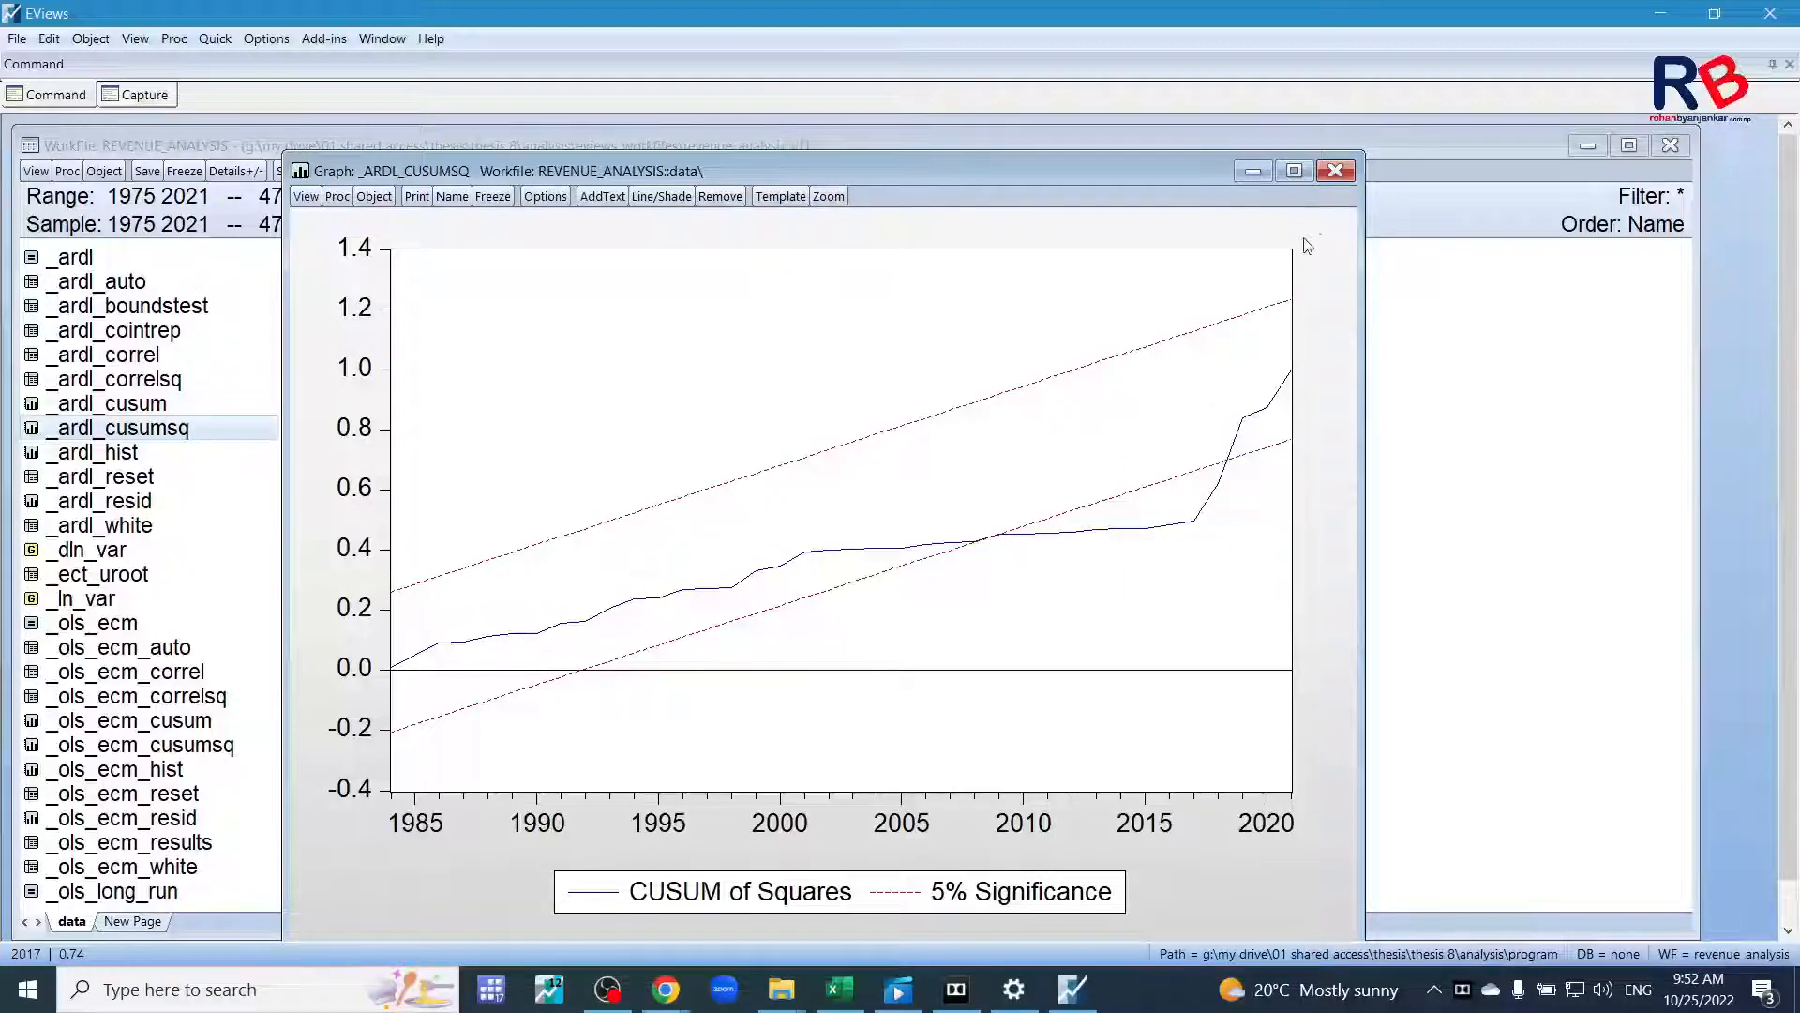
left_click(1335, 172)
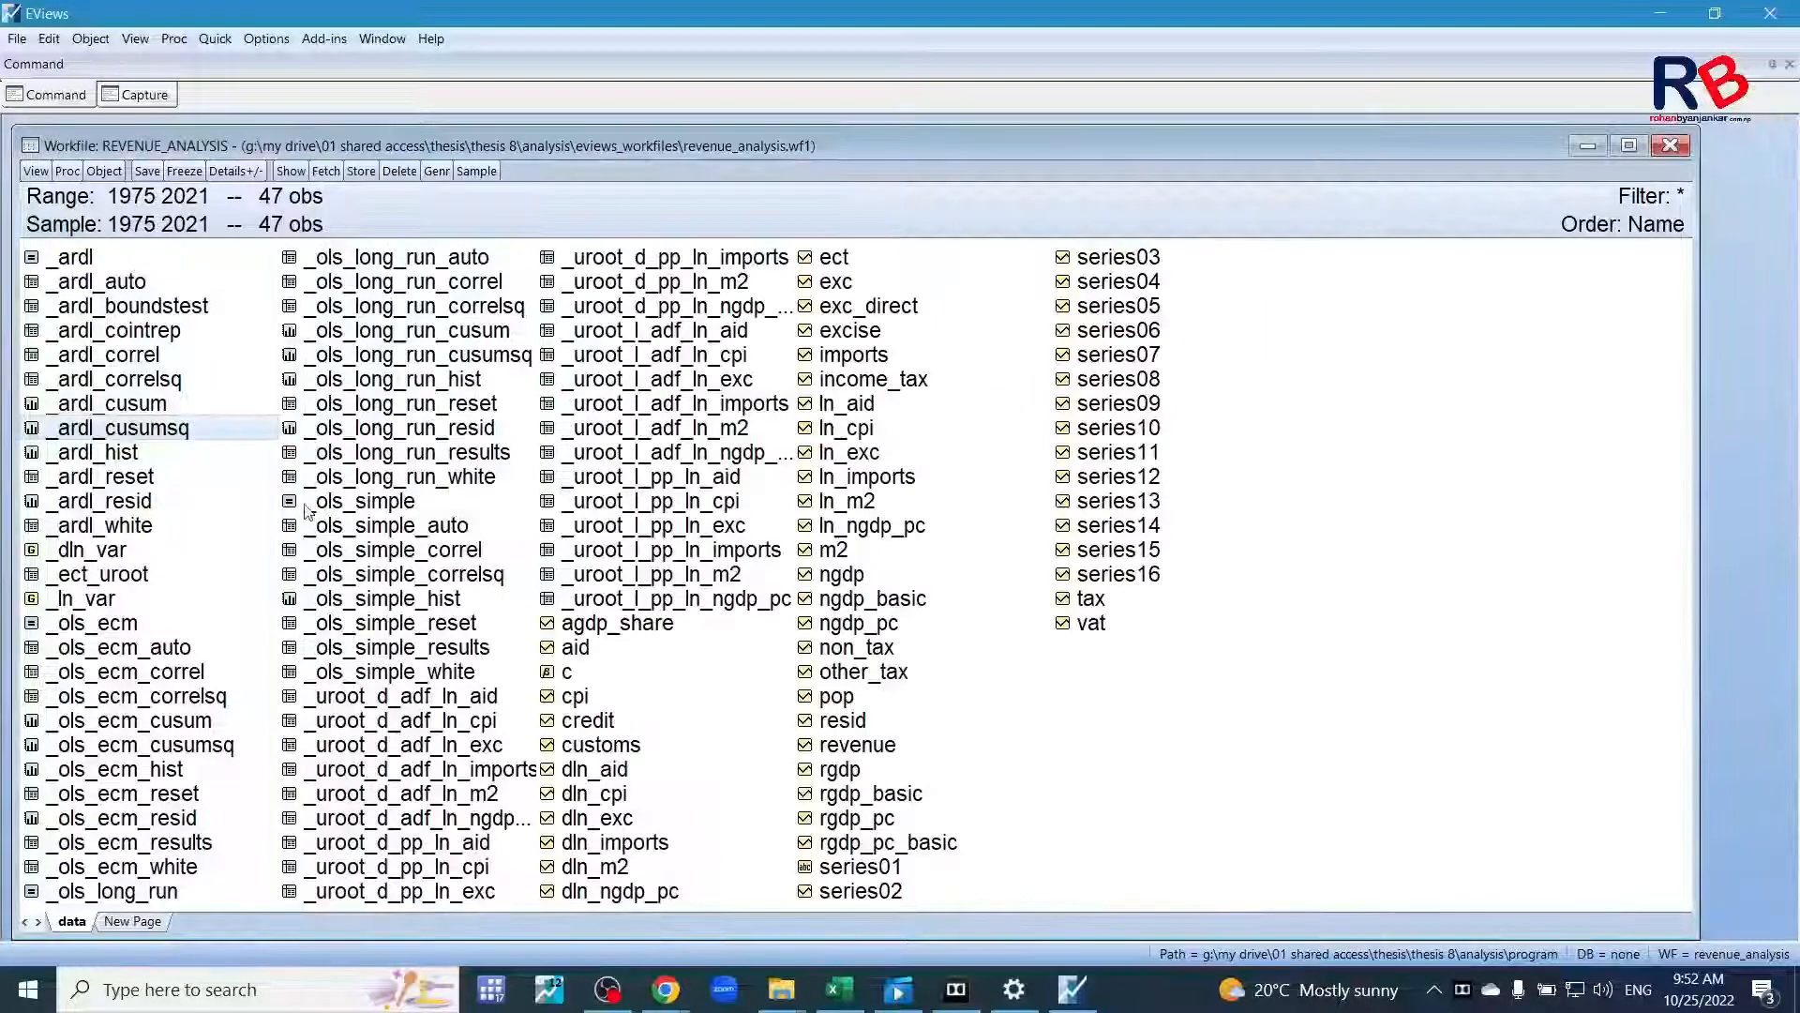
Examine the Jarque-Bera probability in _ardl_hist and the F-statistic probability of the Ramsey RESET test in _ardl_reset, closing each.
double_click(120, 454)
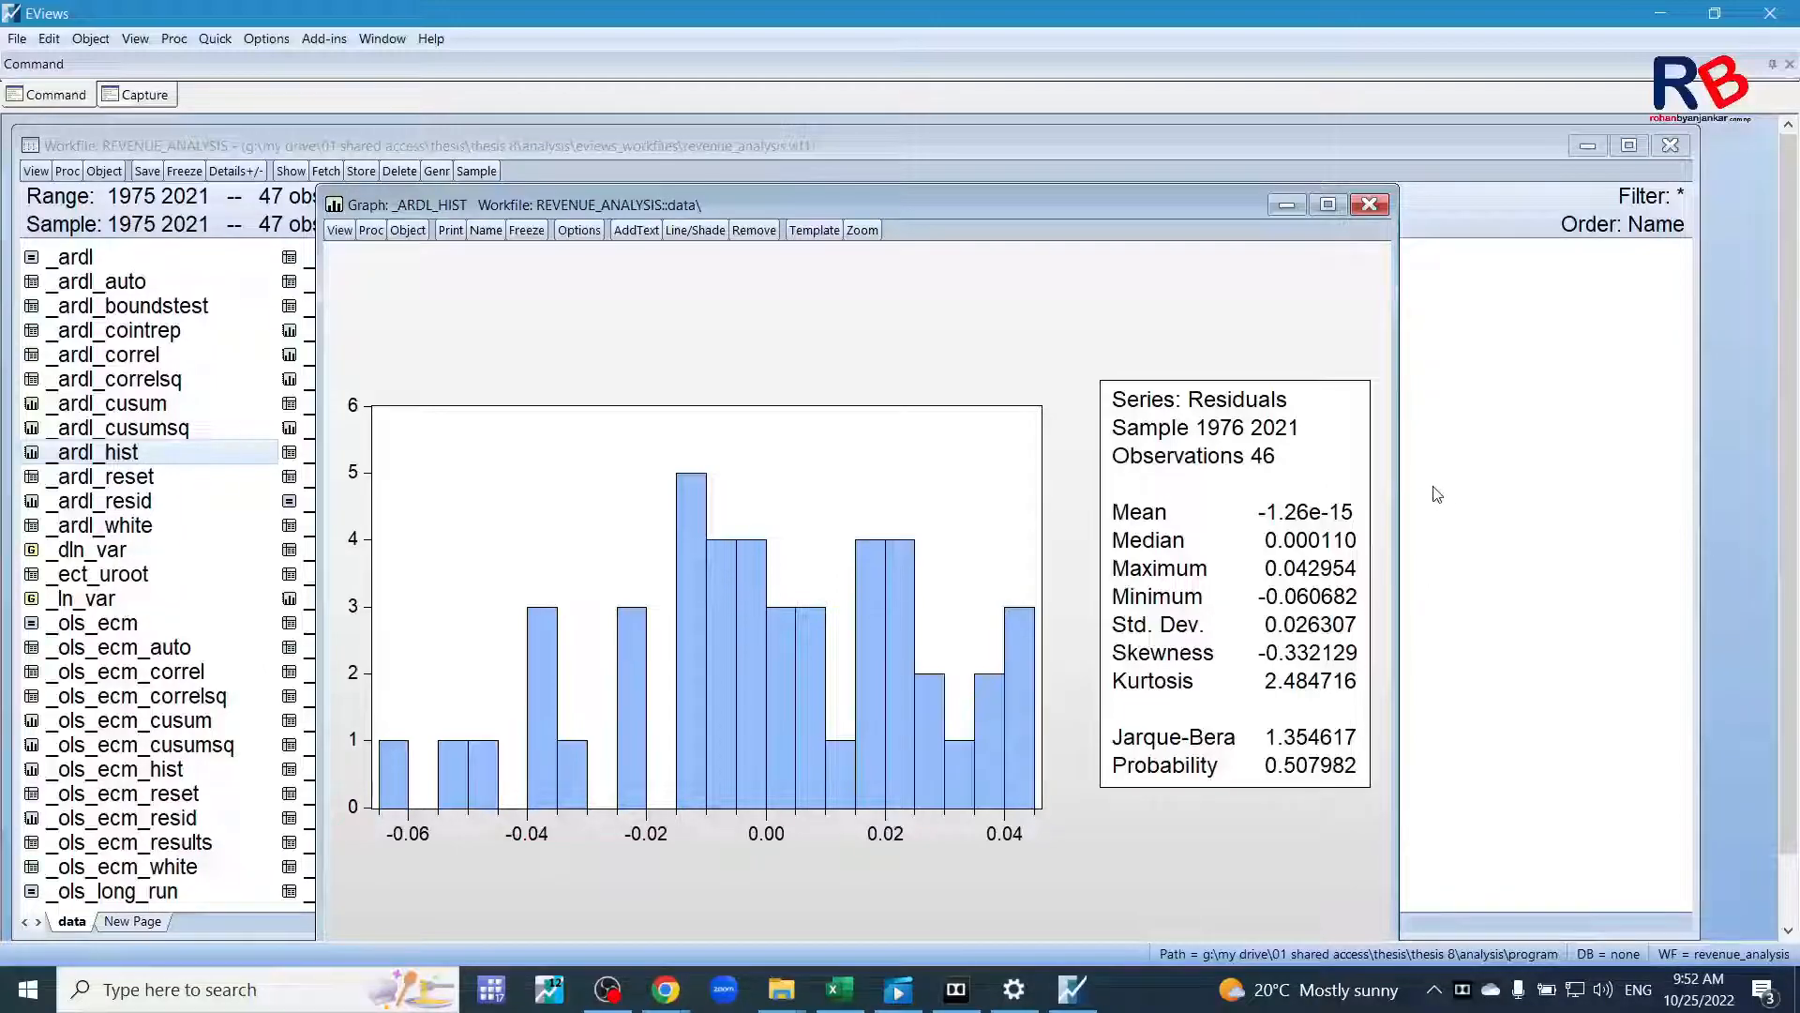
left_click(1369, 206)
double_click(131, 476)
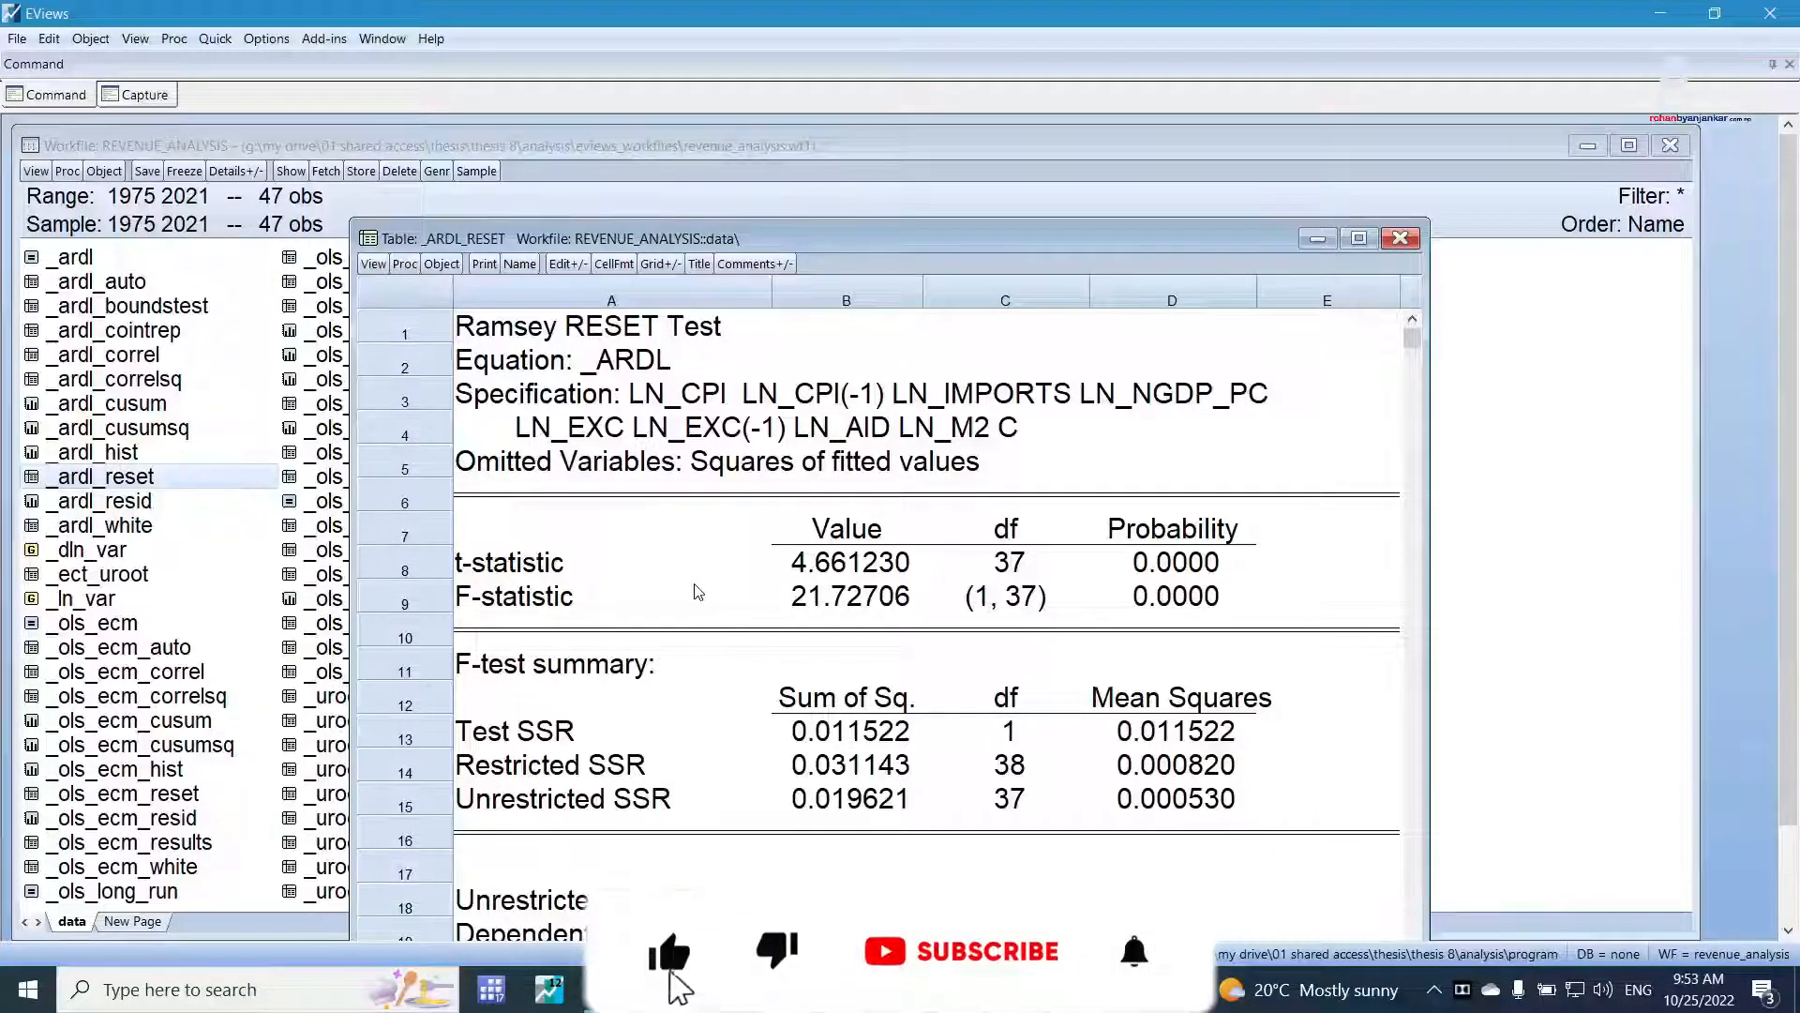
left_click(668, 598)
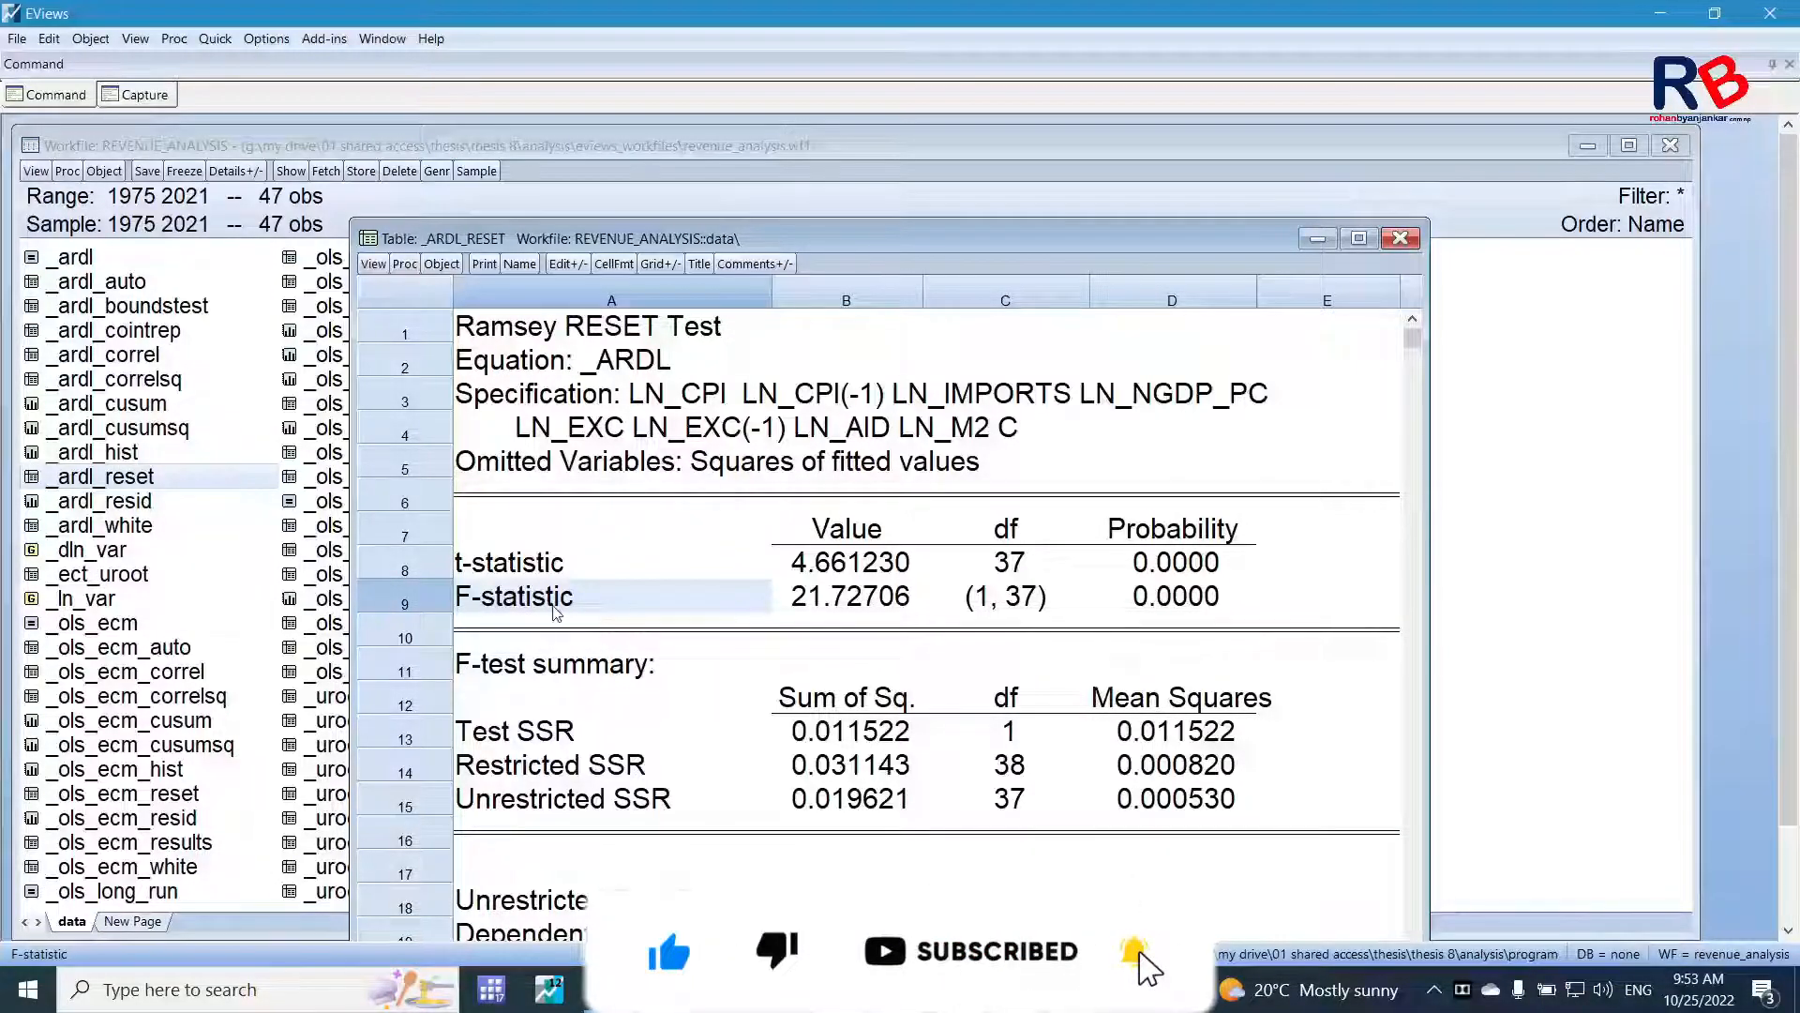
left_click(1187, 606)
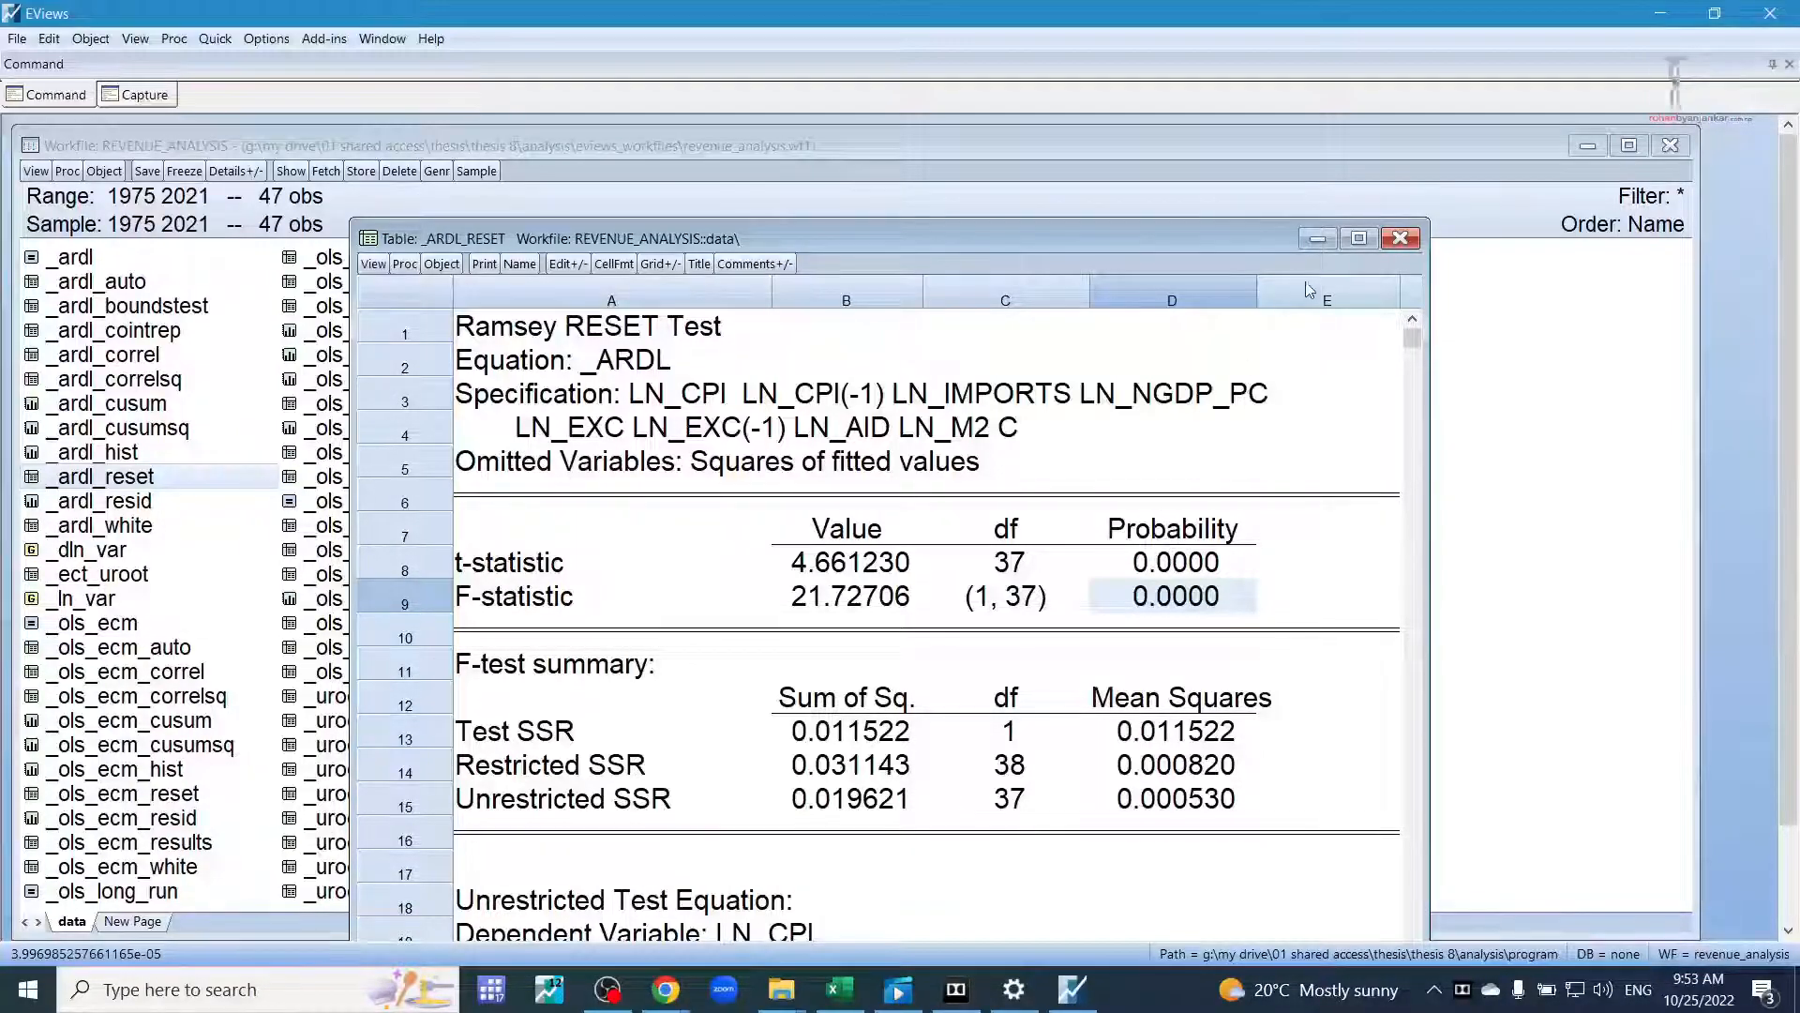
left_click(1400, 238)
View the residual graph in _ardl_resid and the Obs*R-squared statistic with its Chi-Square probability in _ardl_white, closing each.
double_click(114, 503)
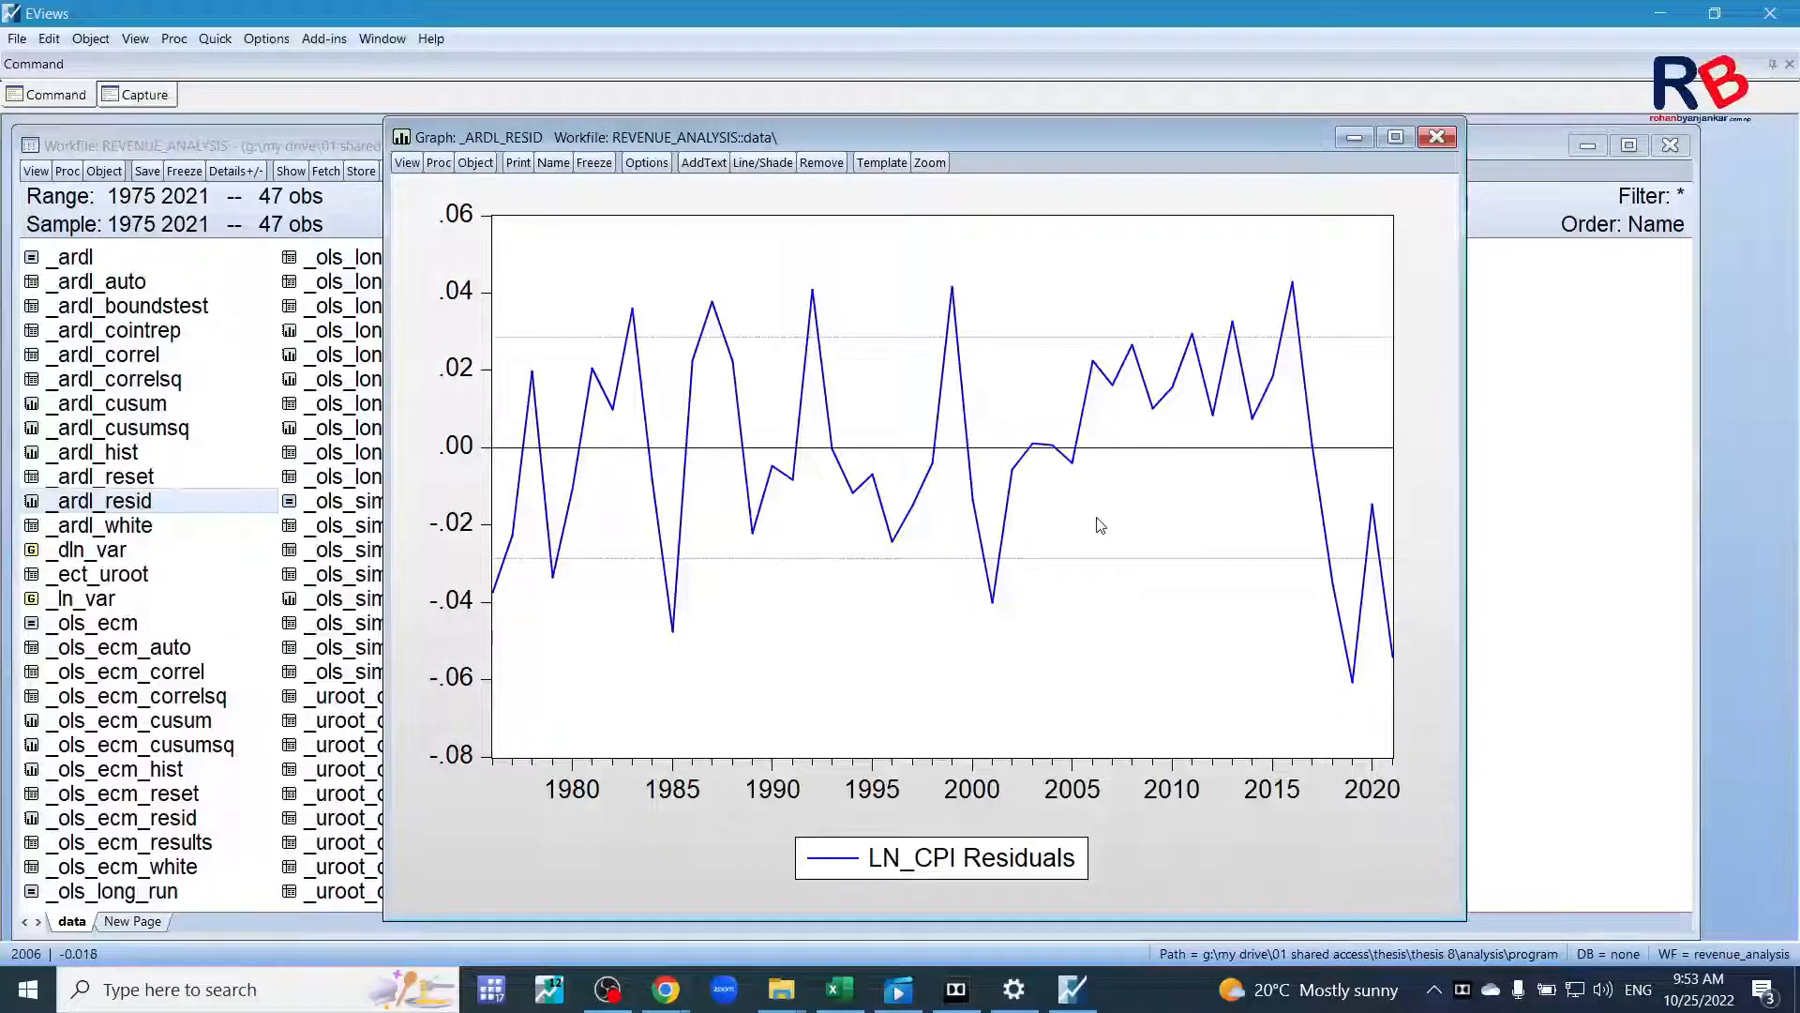
left_click(1437, 139)
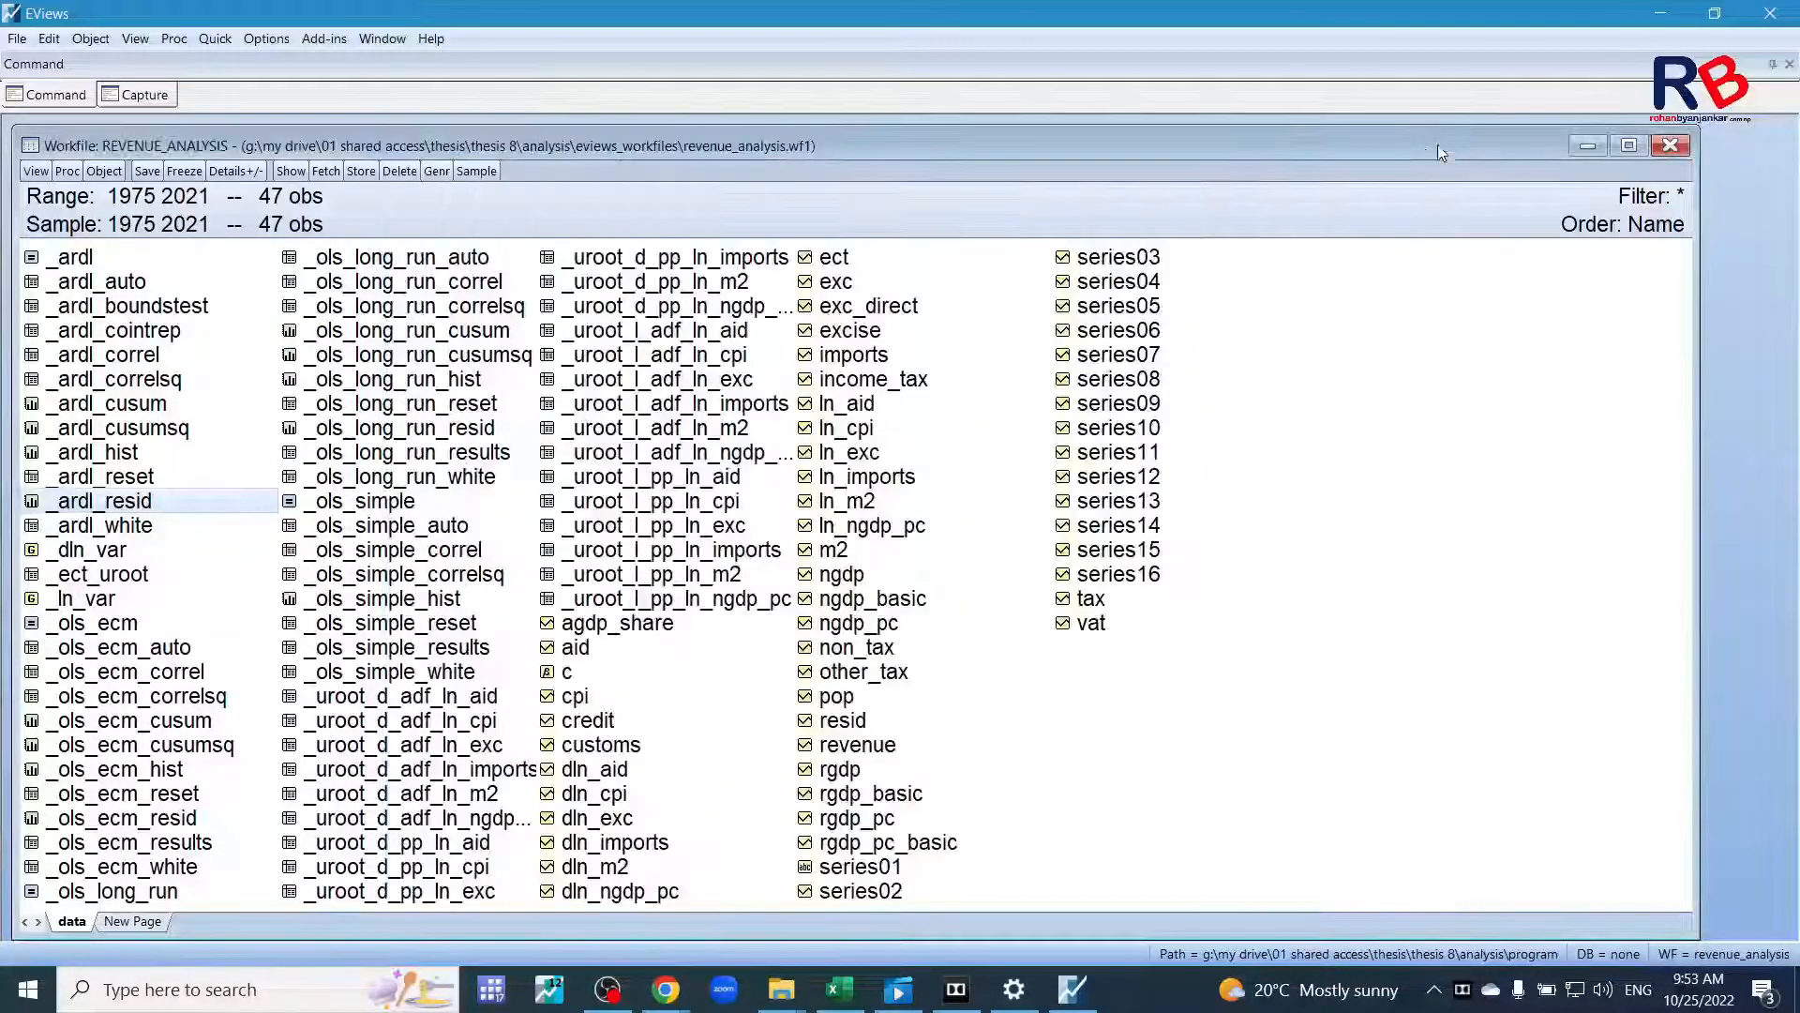
double_click(79, 526)
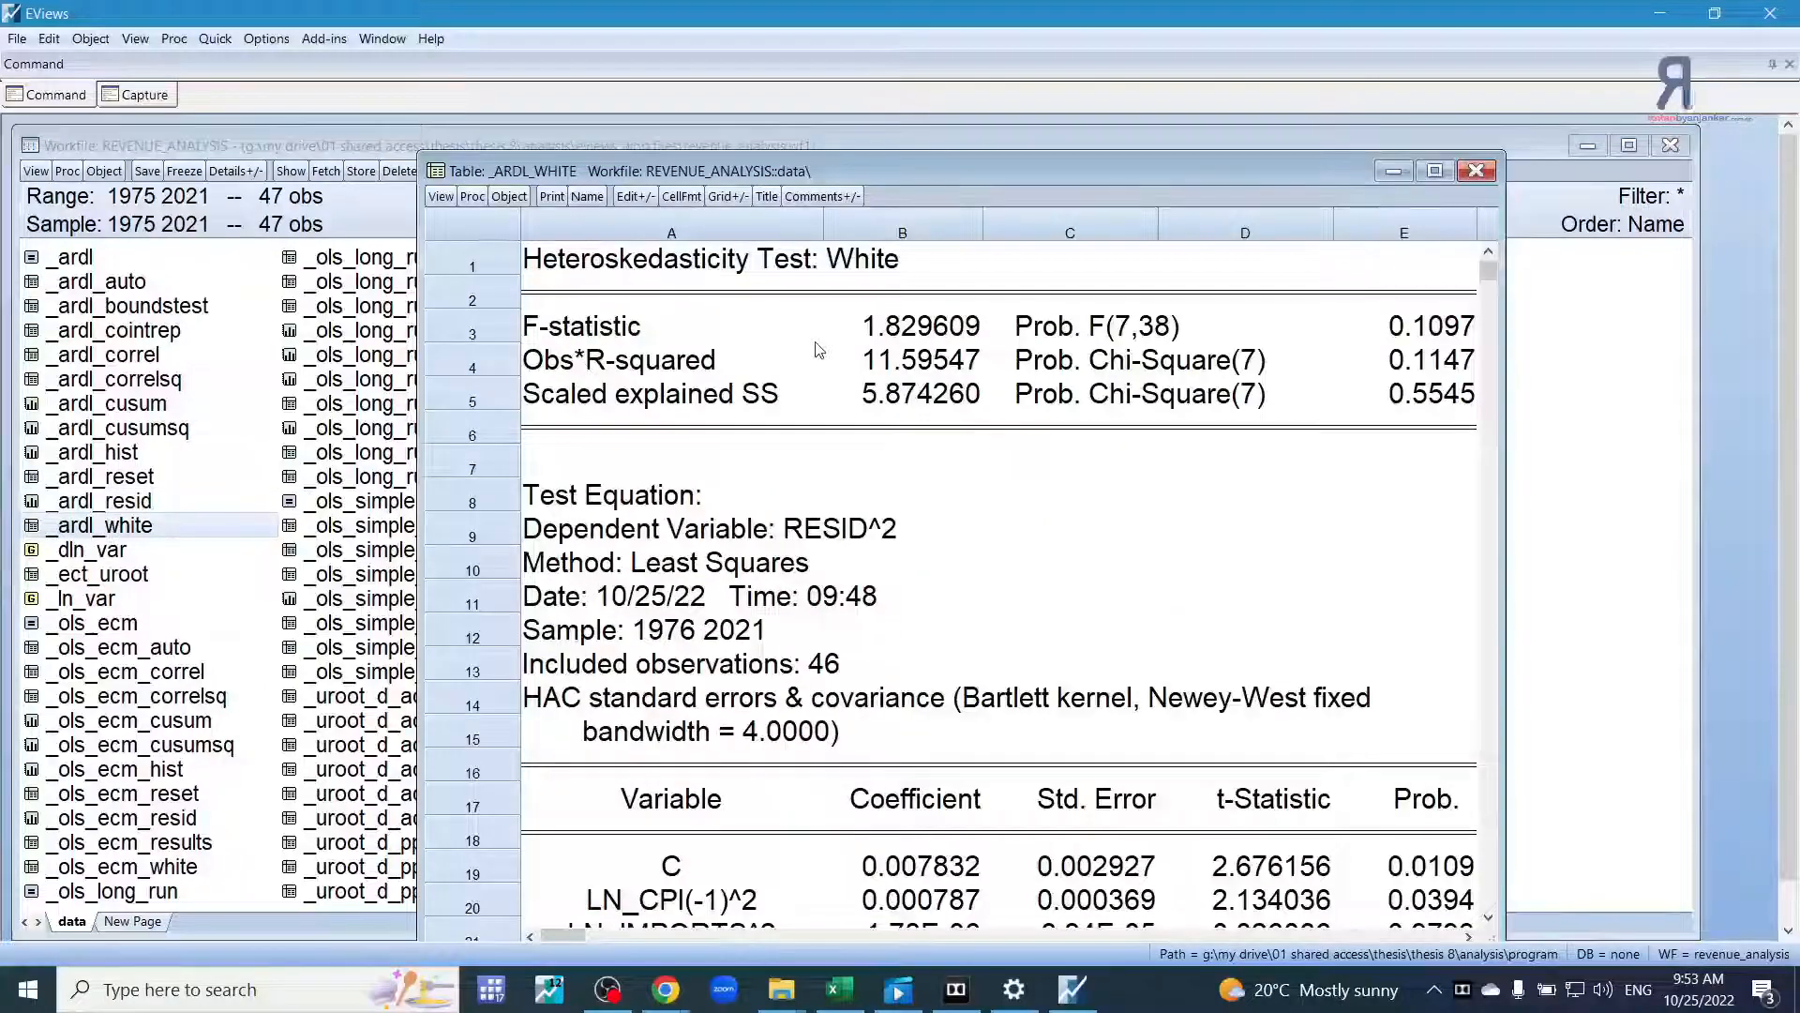
left_click(566, 368)
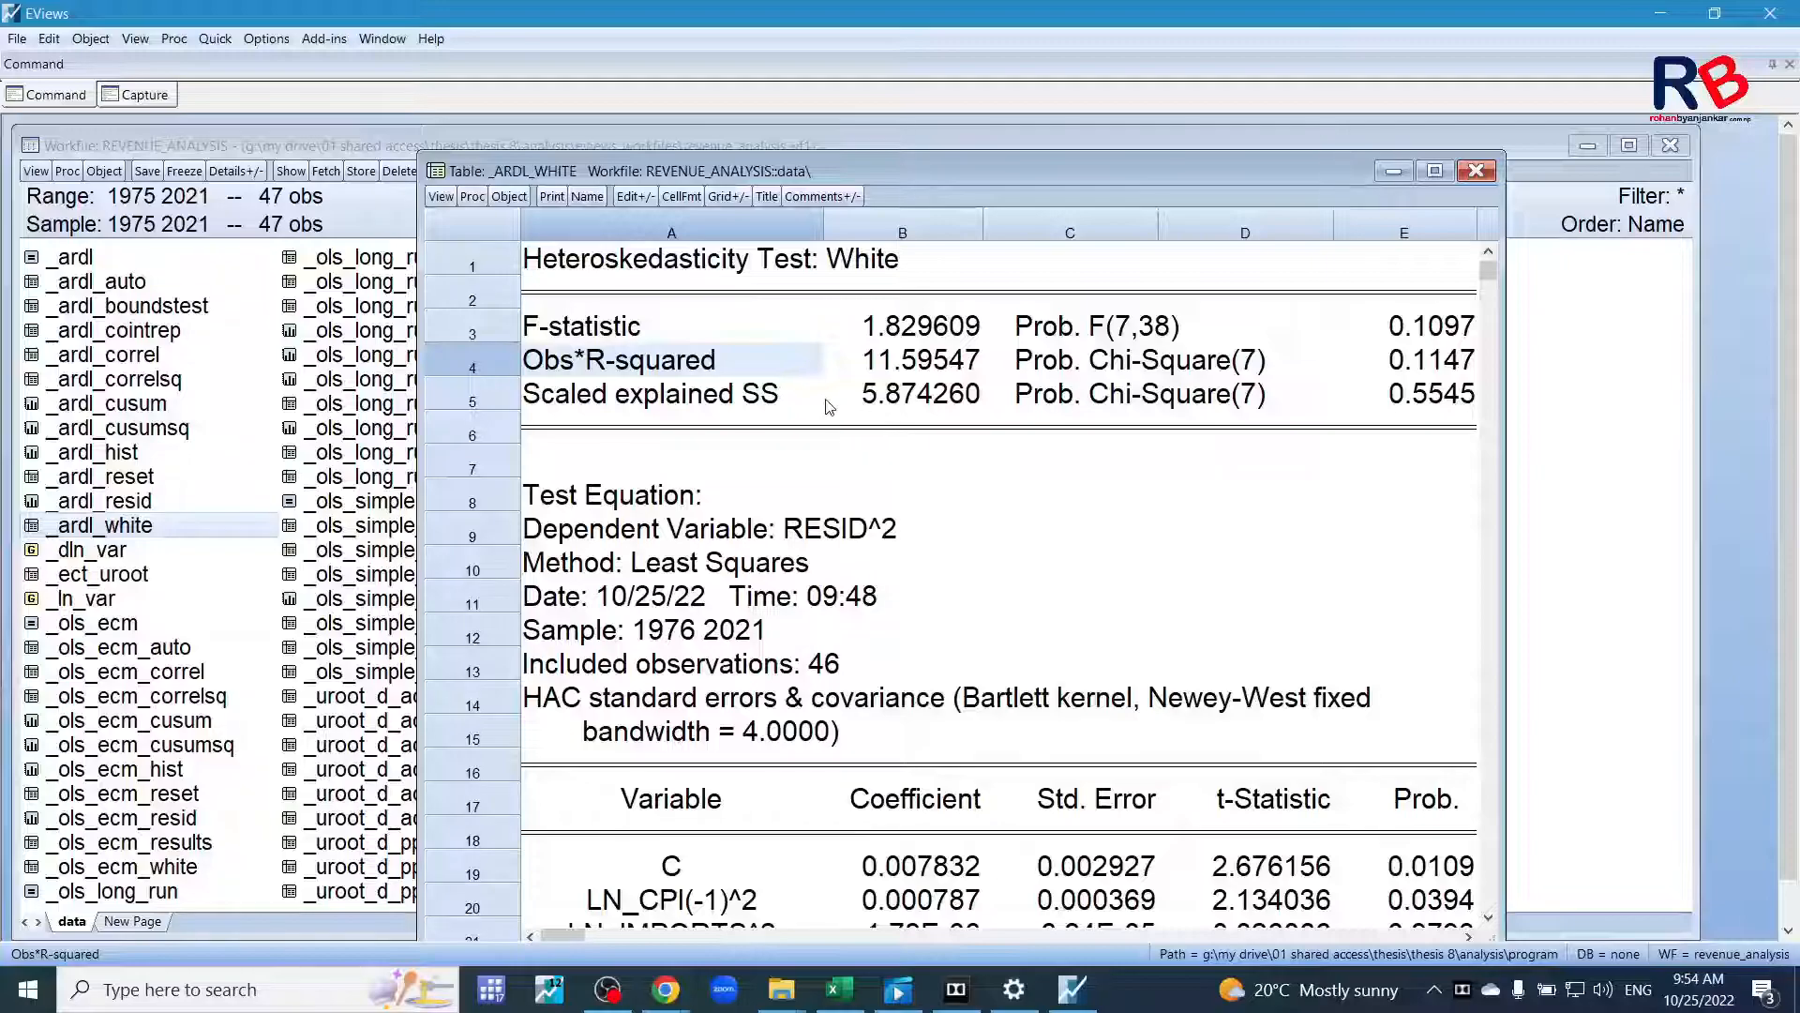
key("Right")
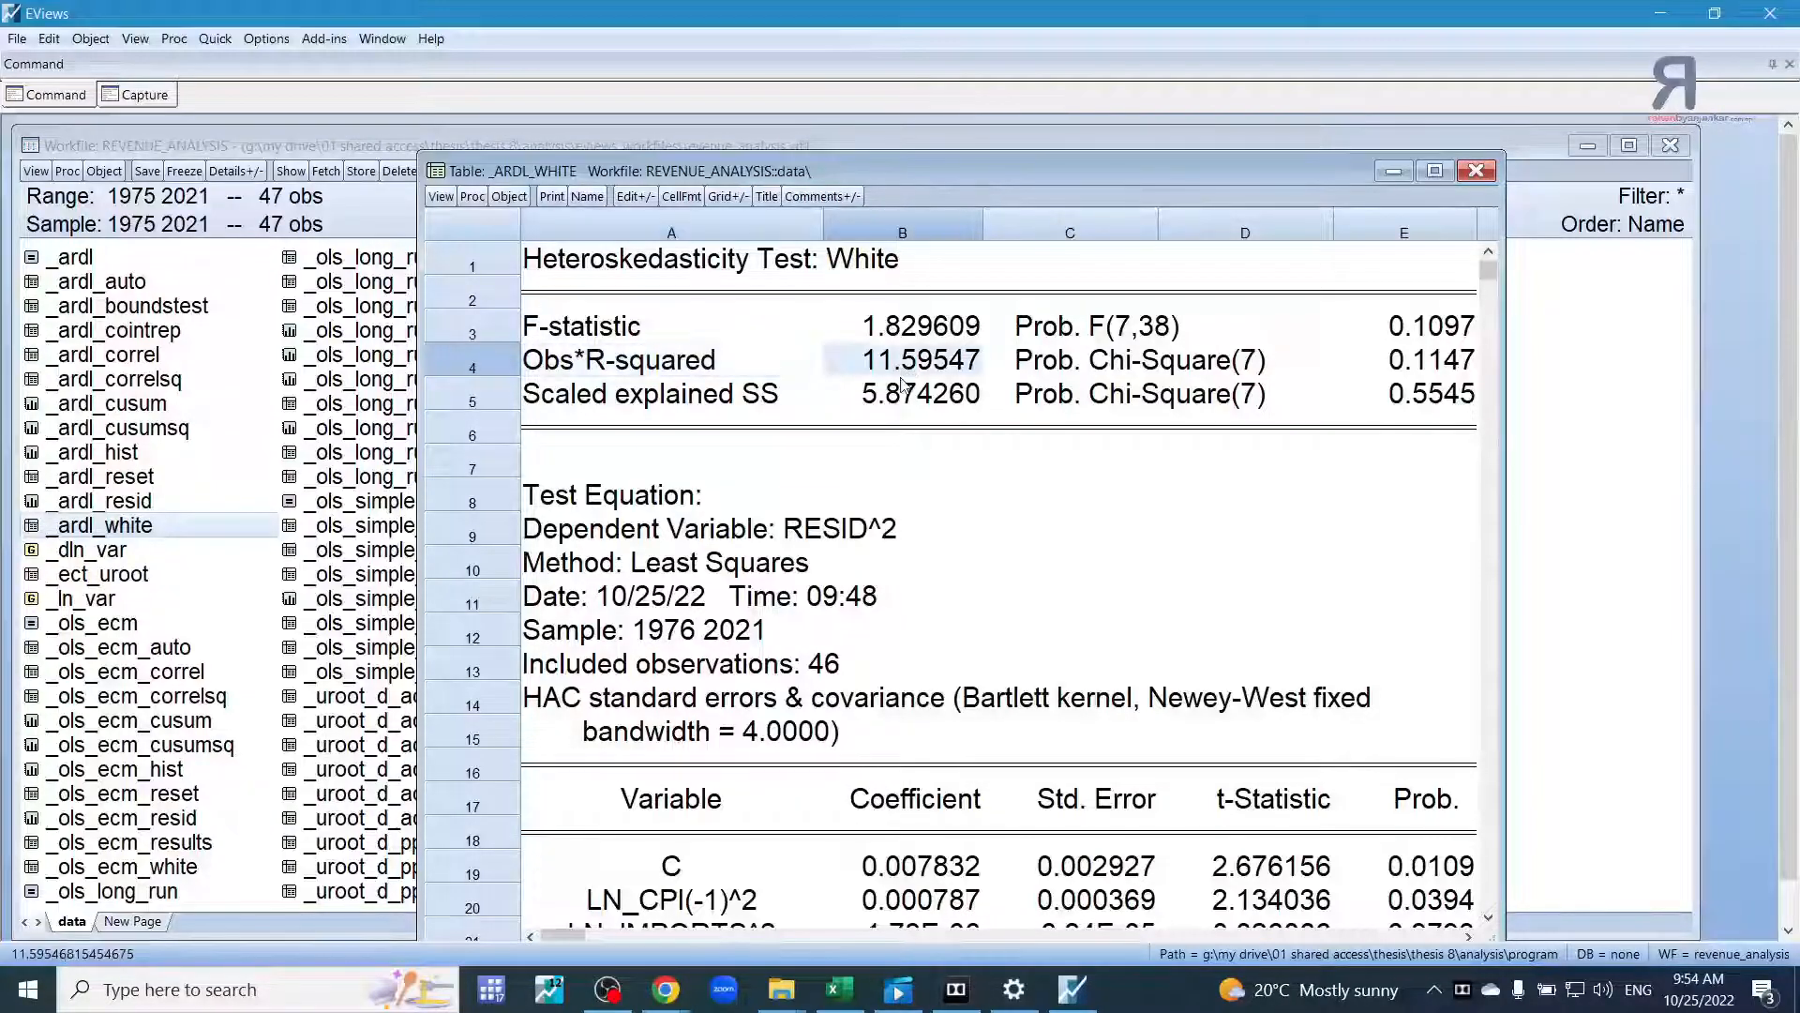
left_click(1154, 366)
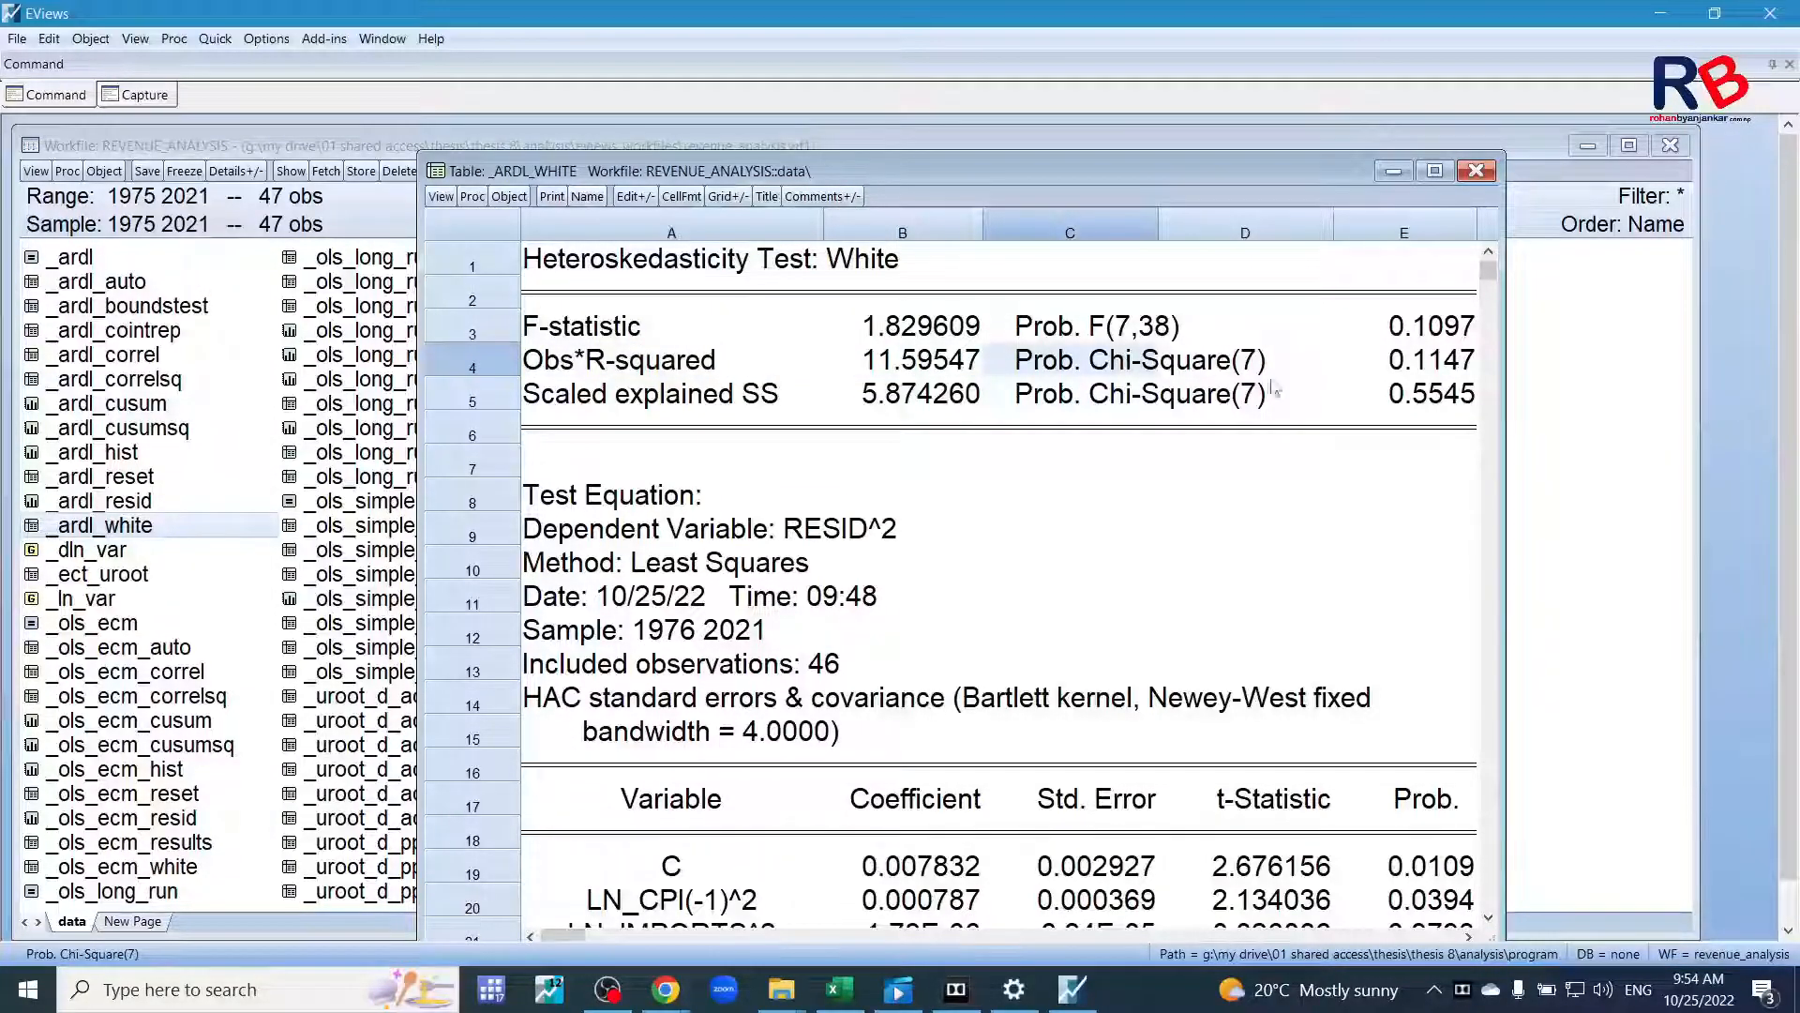
left_click(1397, 378)
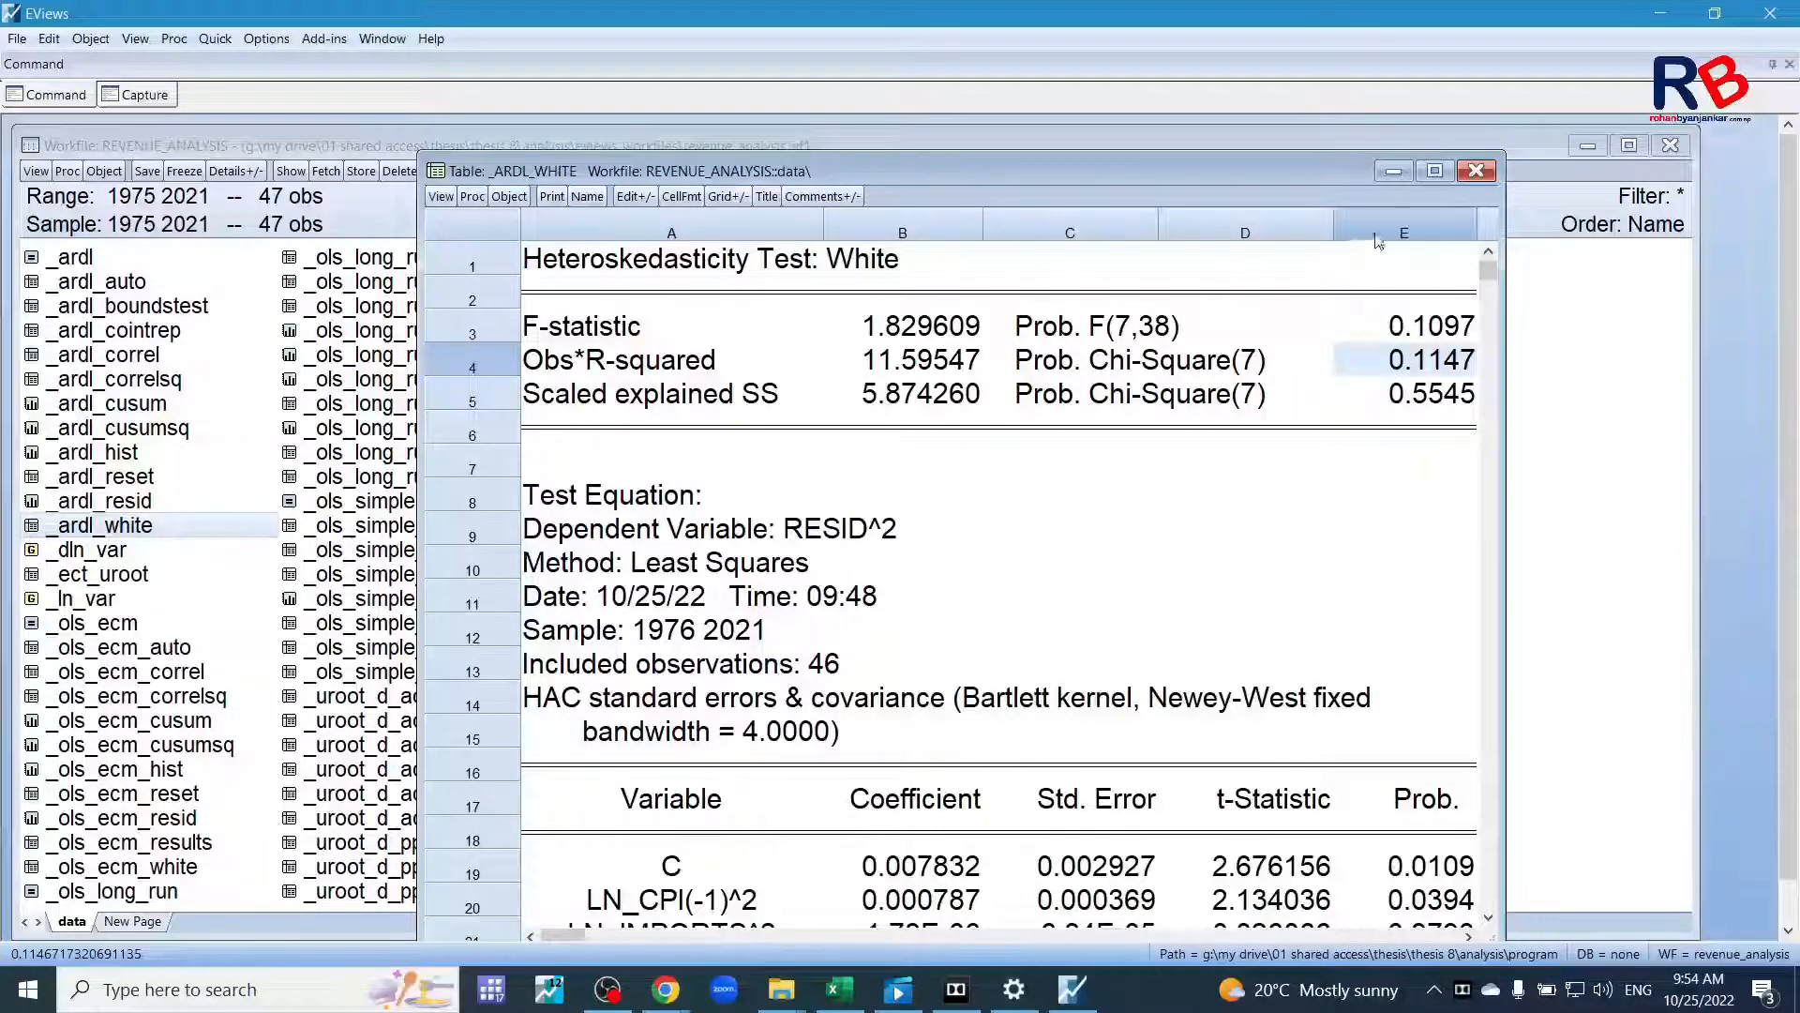
left_click(1476, 170)
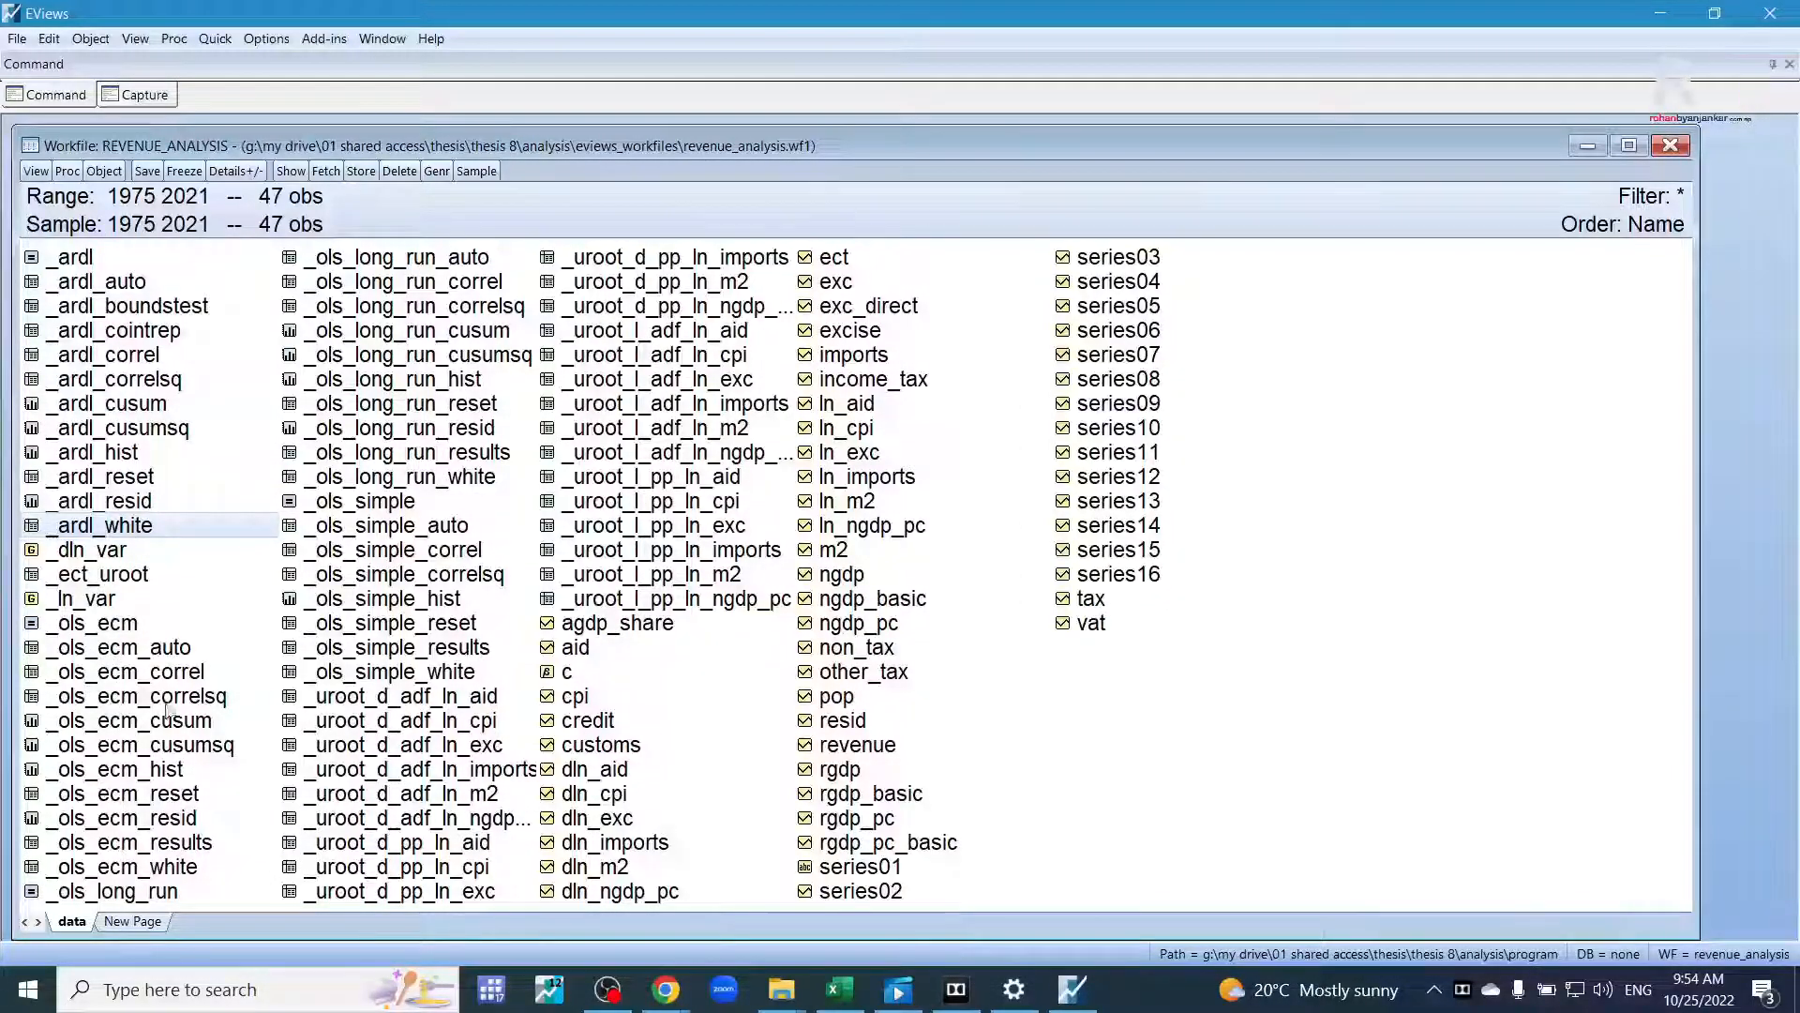
Open the _ols_ecm equation and examine the ECT(-1) row and the Durbin-Watson statistic.
double_click(85, 624)
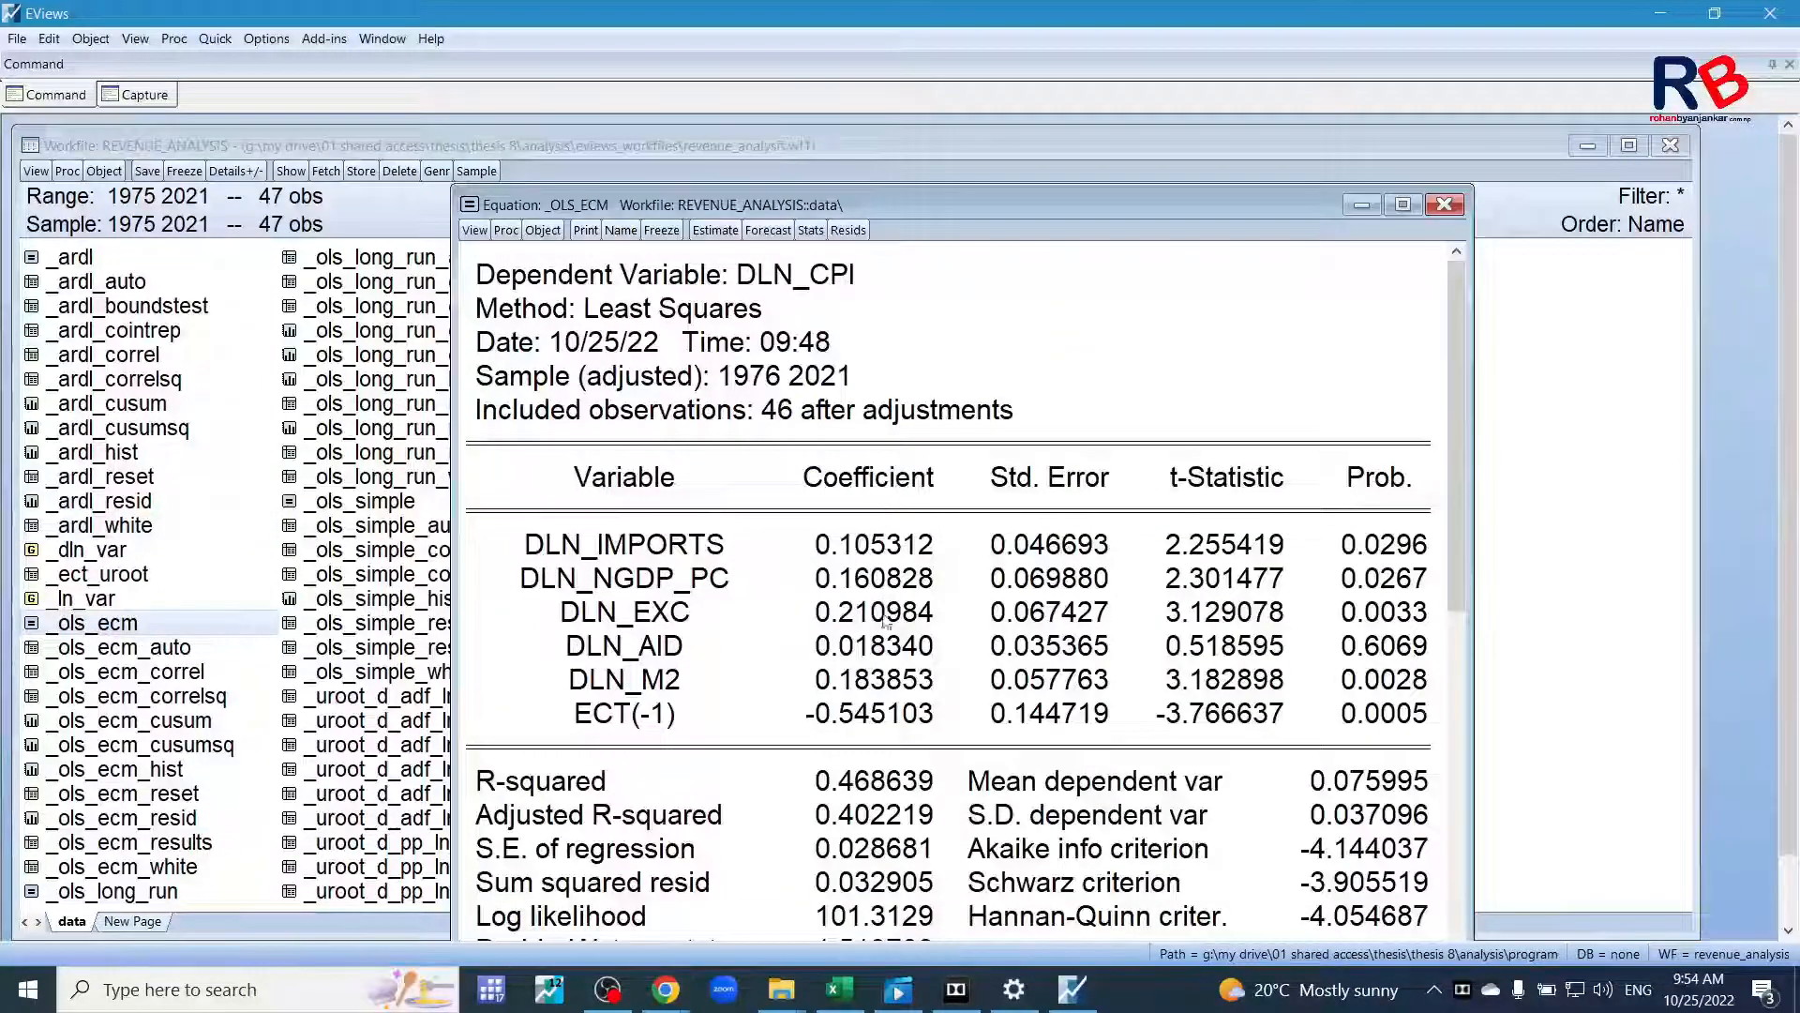
left_click_drag(838, 713, 1385, 725)
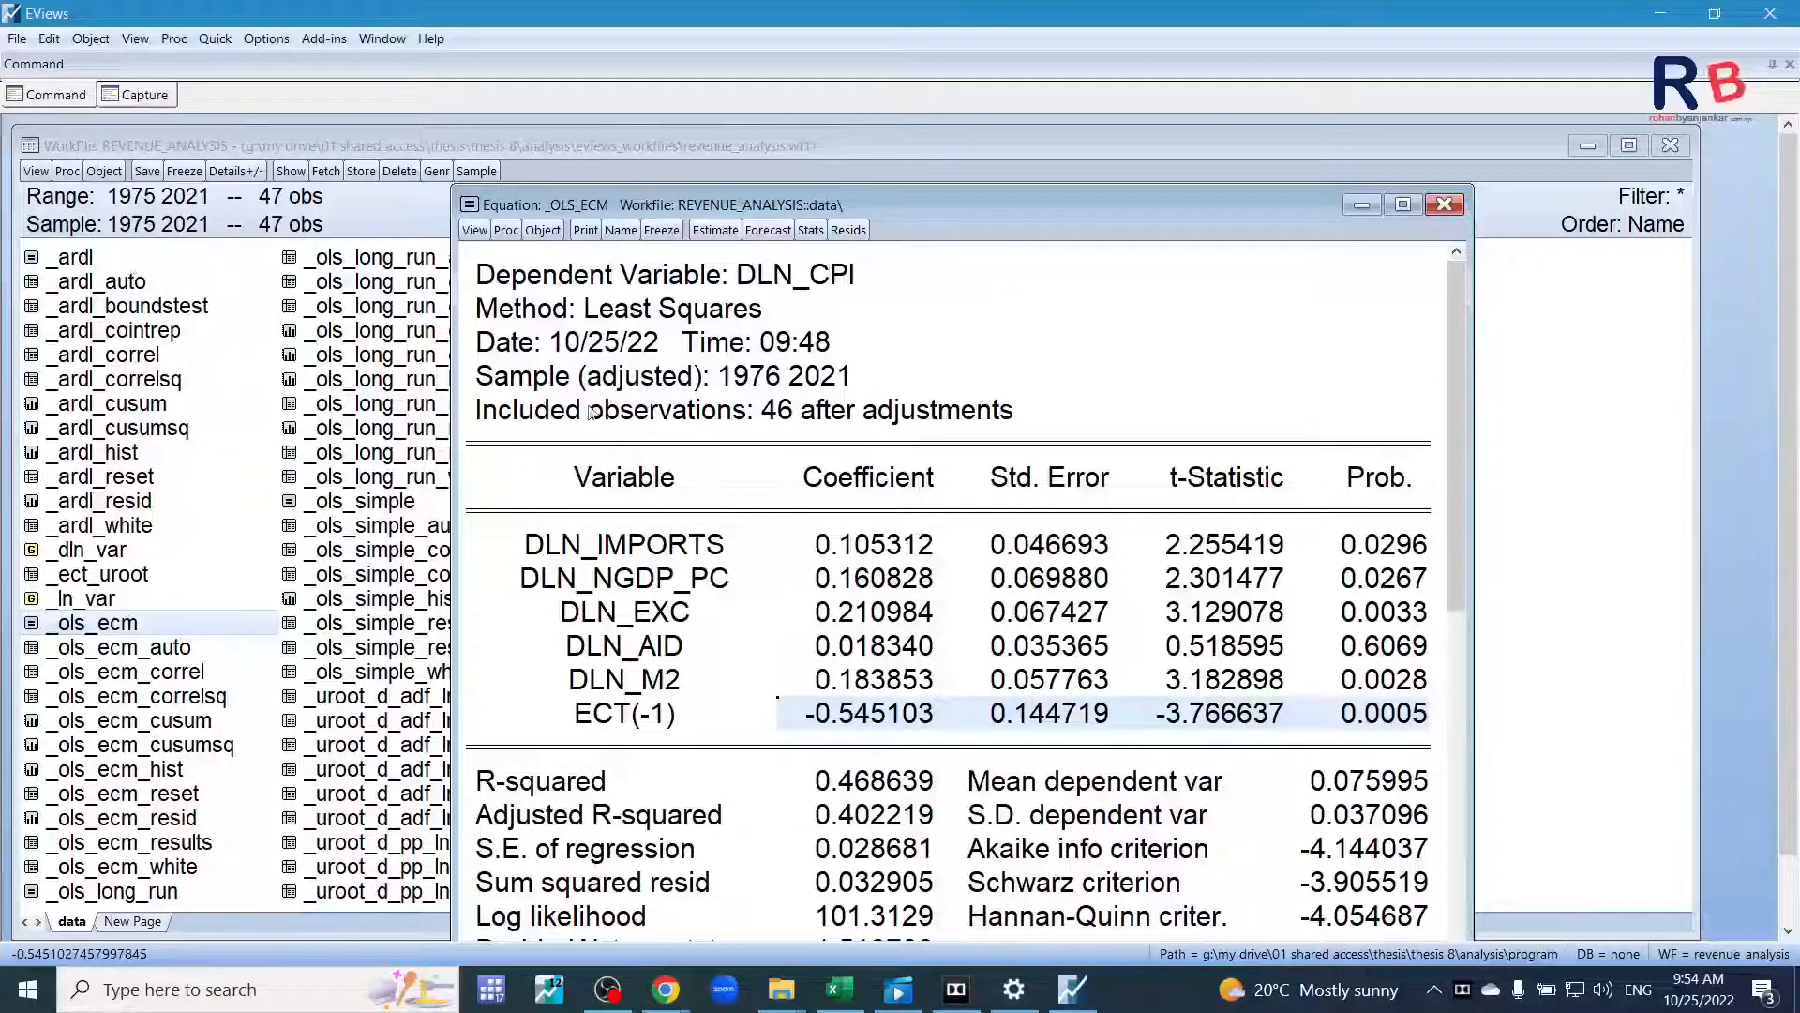
scroll(882, 689, "down", 1)
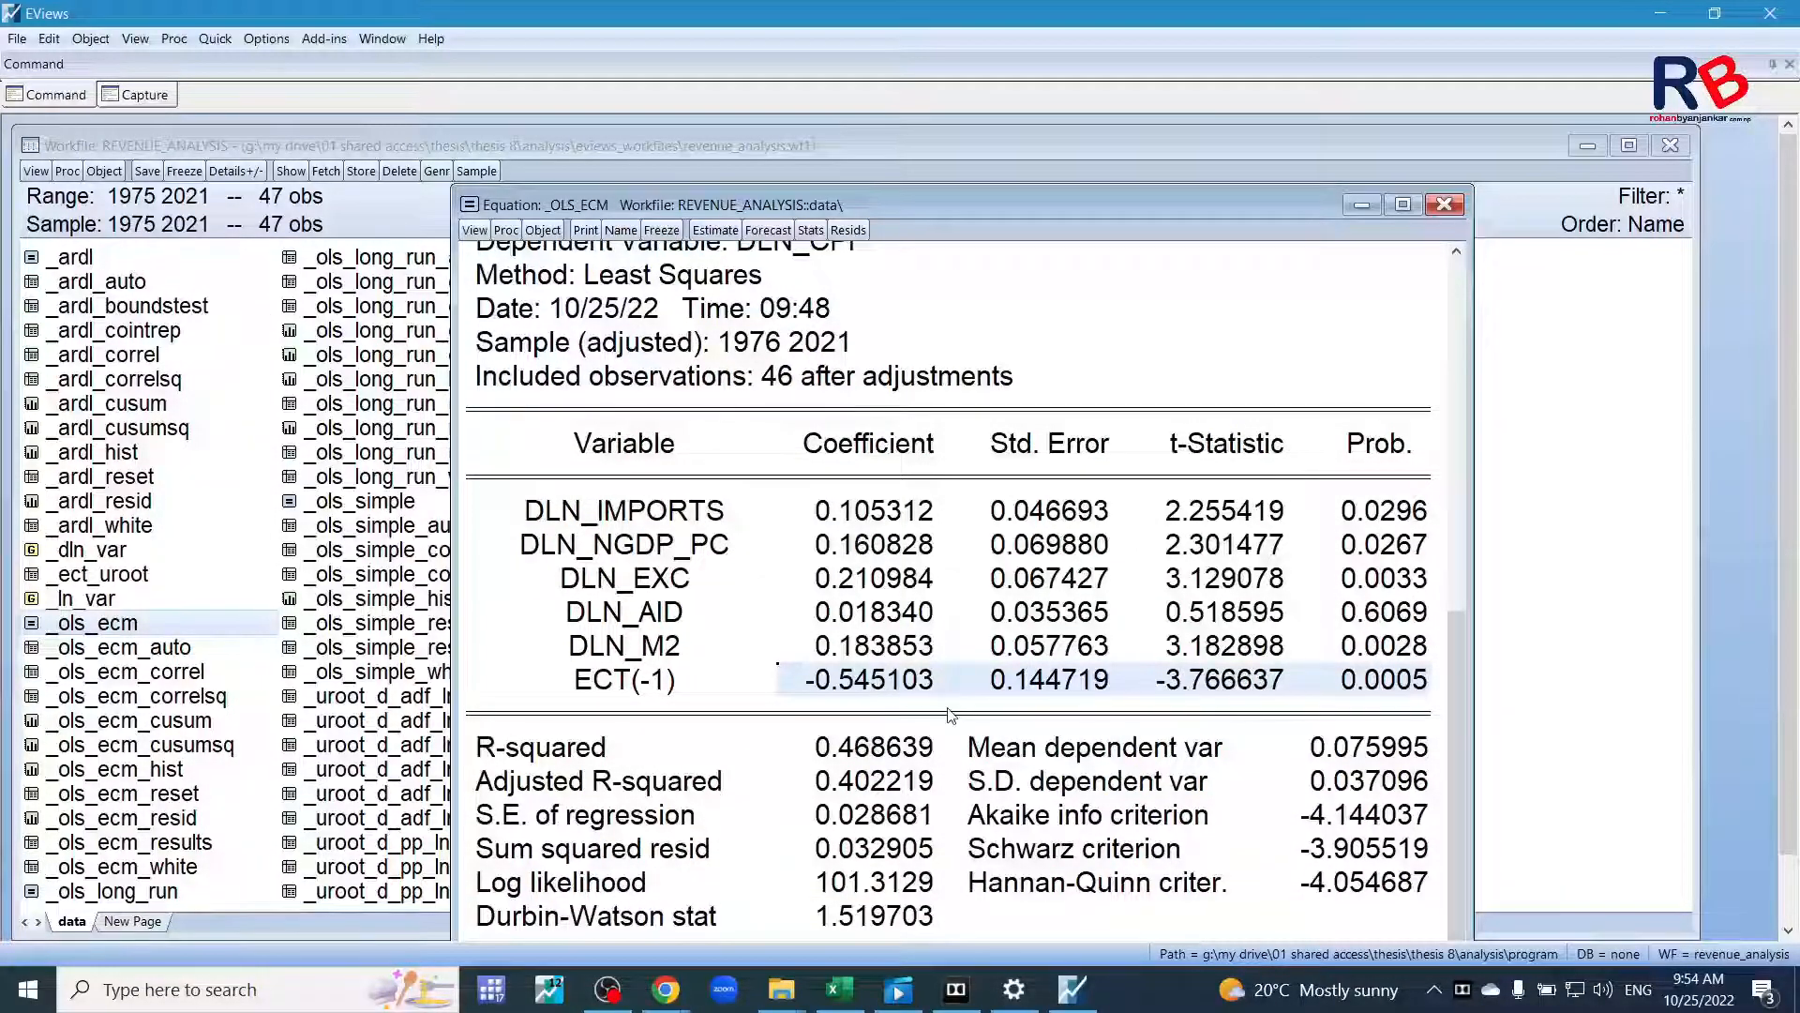
left_click(643, 923)
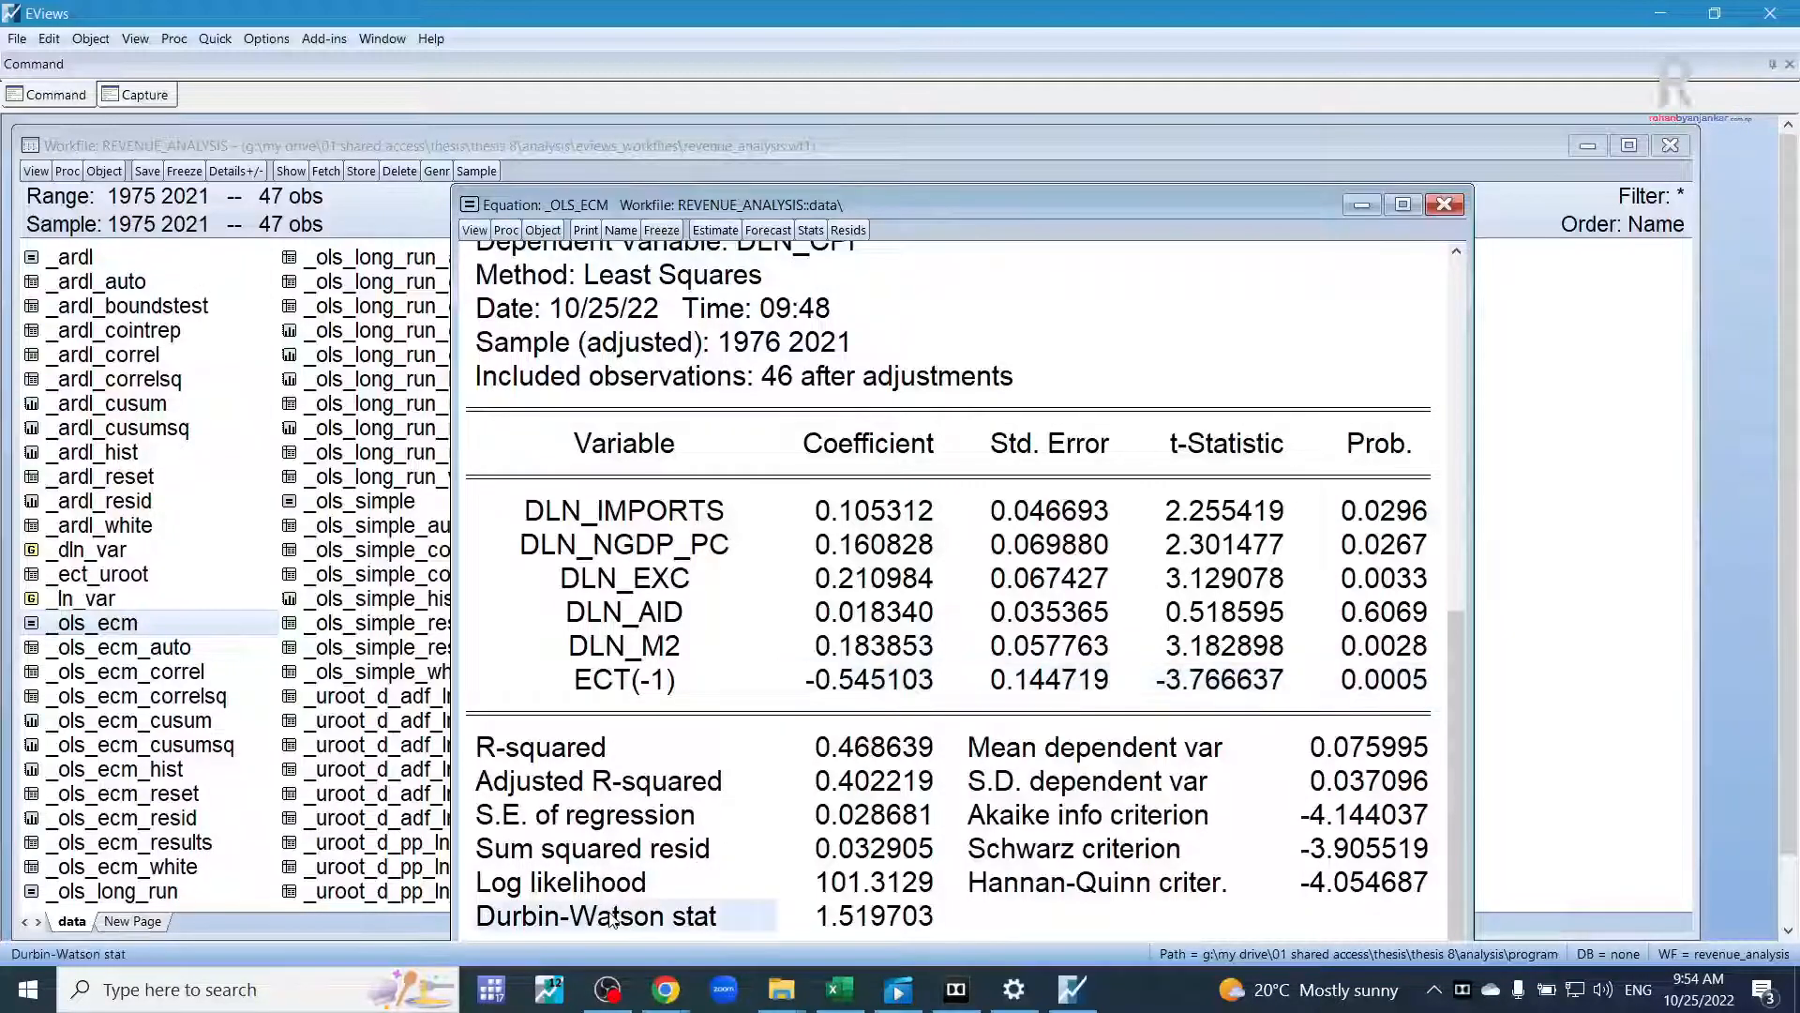
Highlight the Durbin-Watson row in the _ols_ecm output and review the coefficient table.
left_click_drag(690, 928, 825, 924)
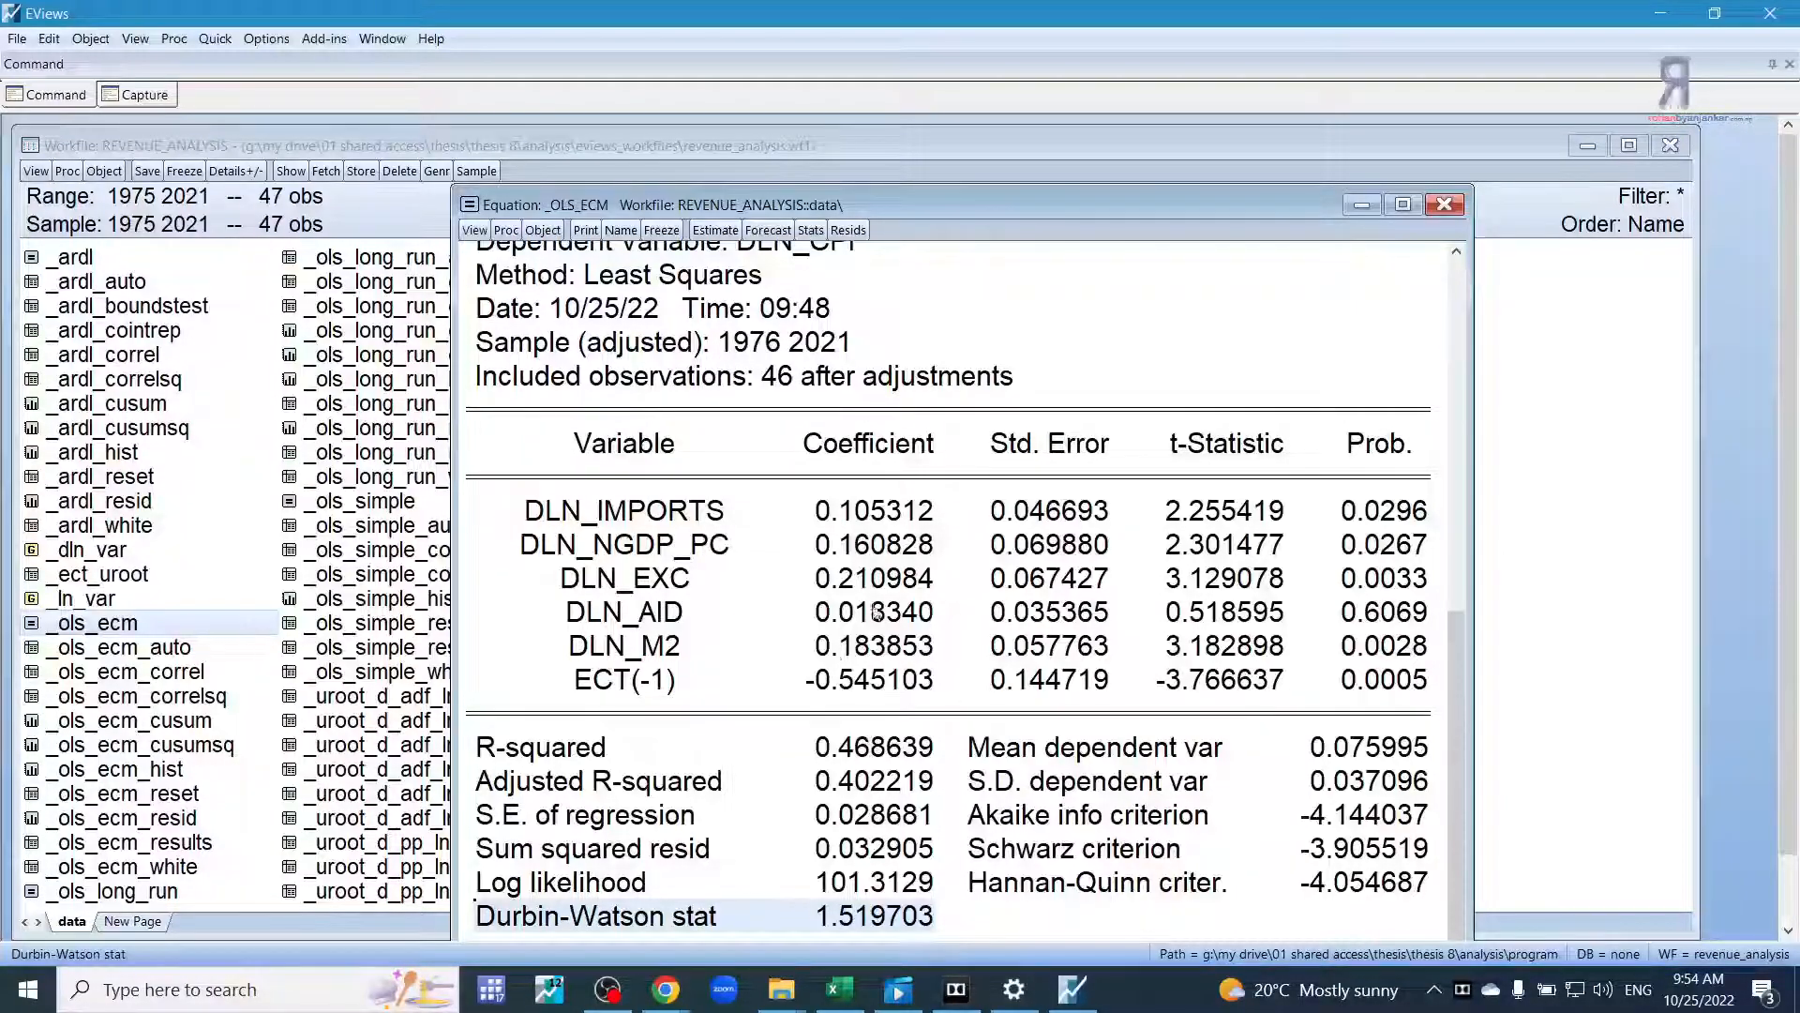
scroll(891, 736, "up", 1)
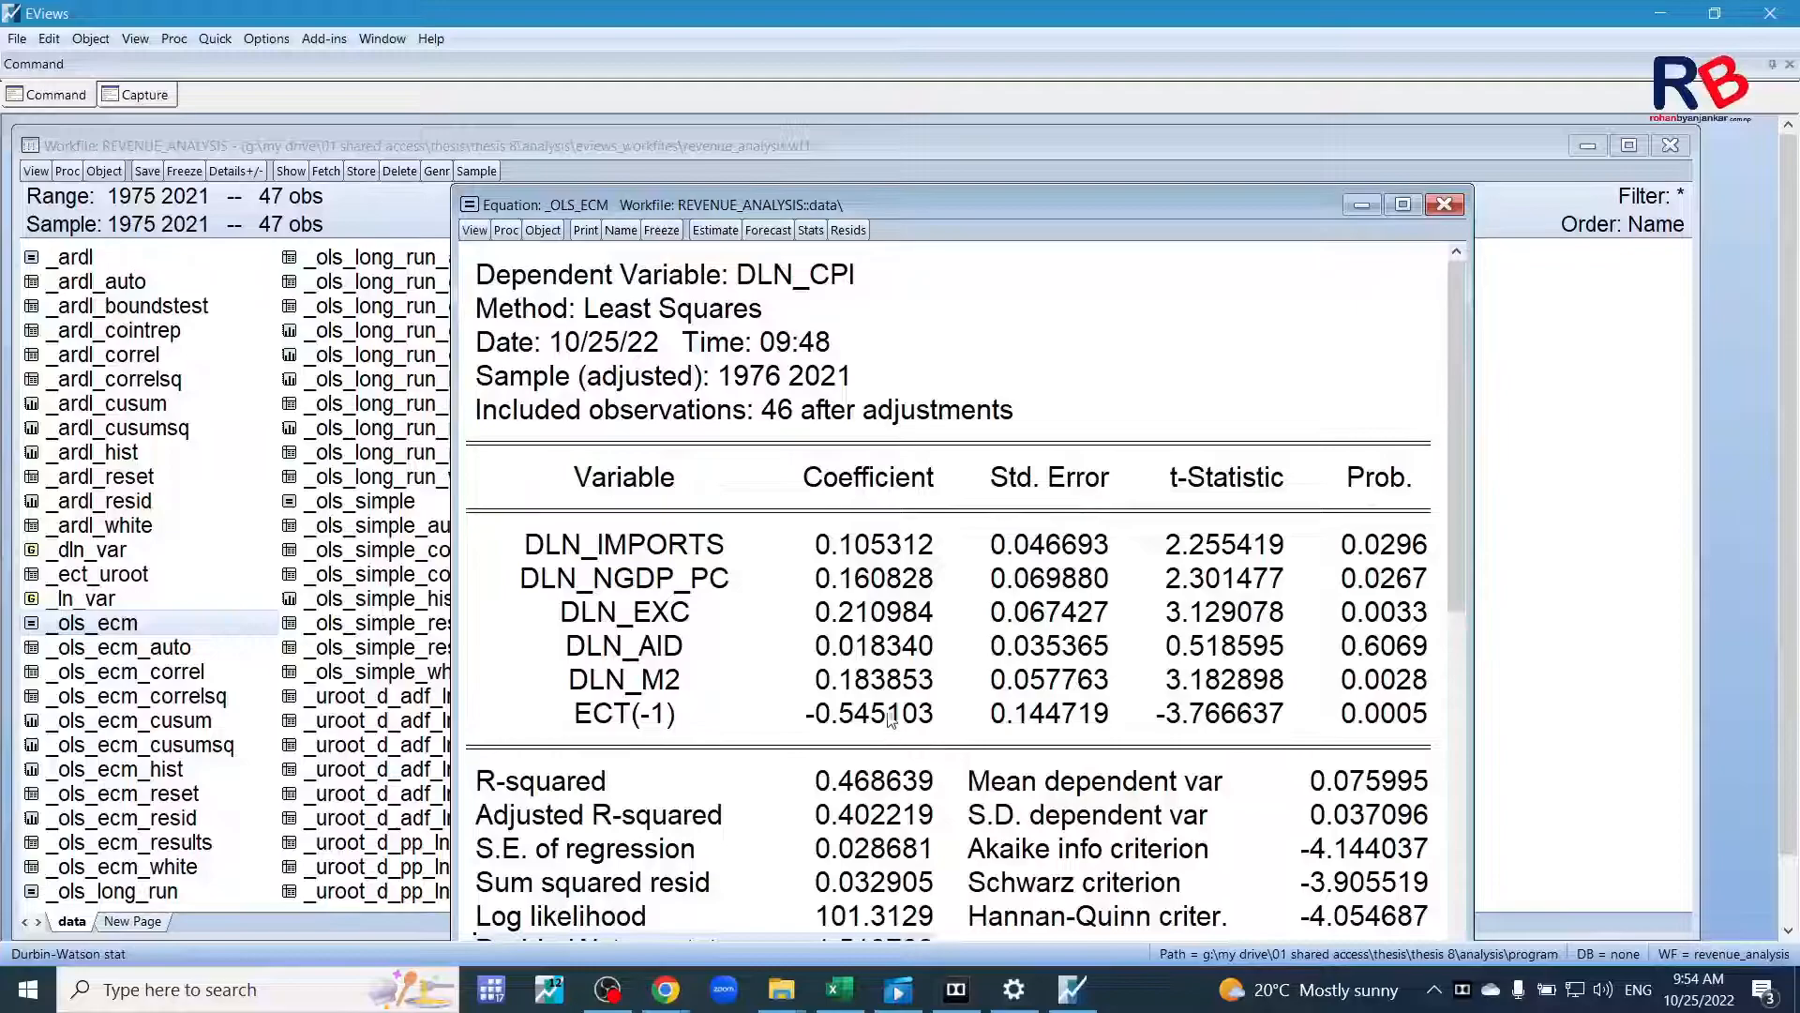
scroll(1005, 484, "down", 1)
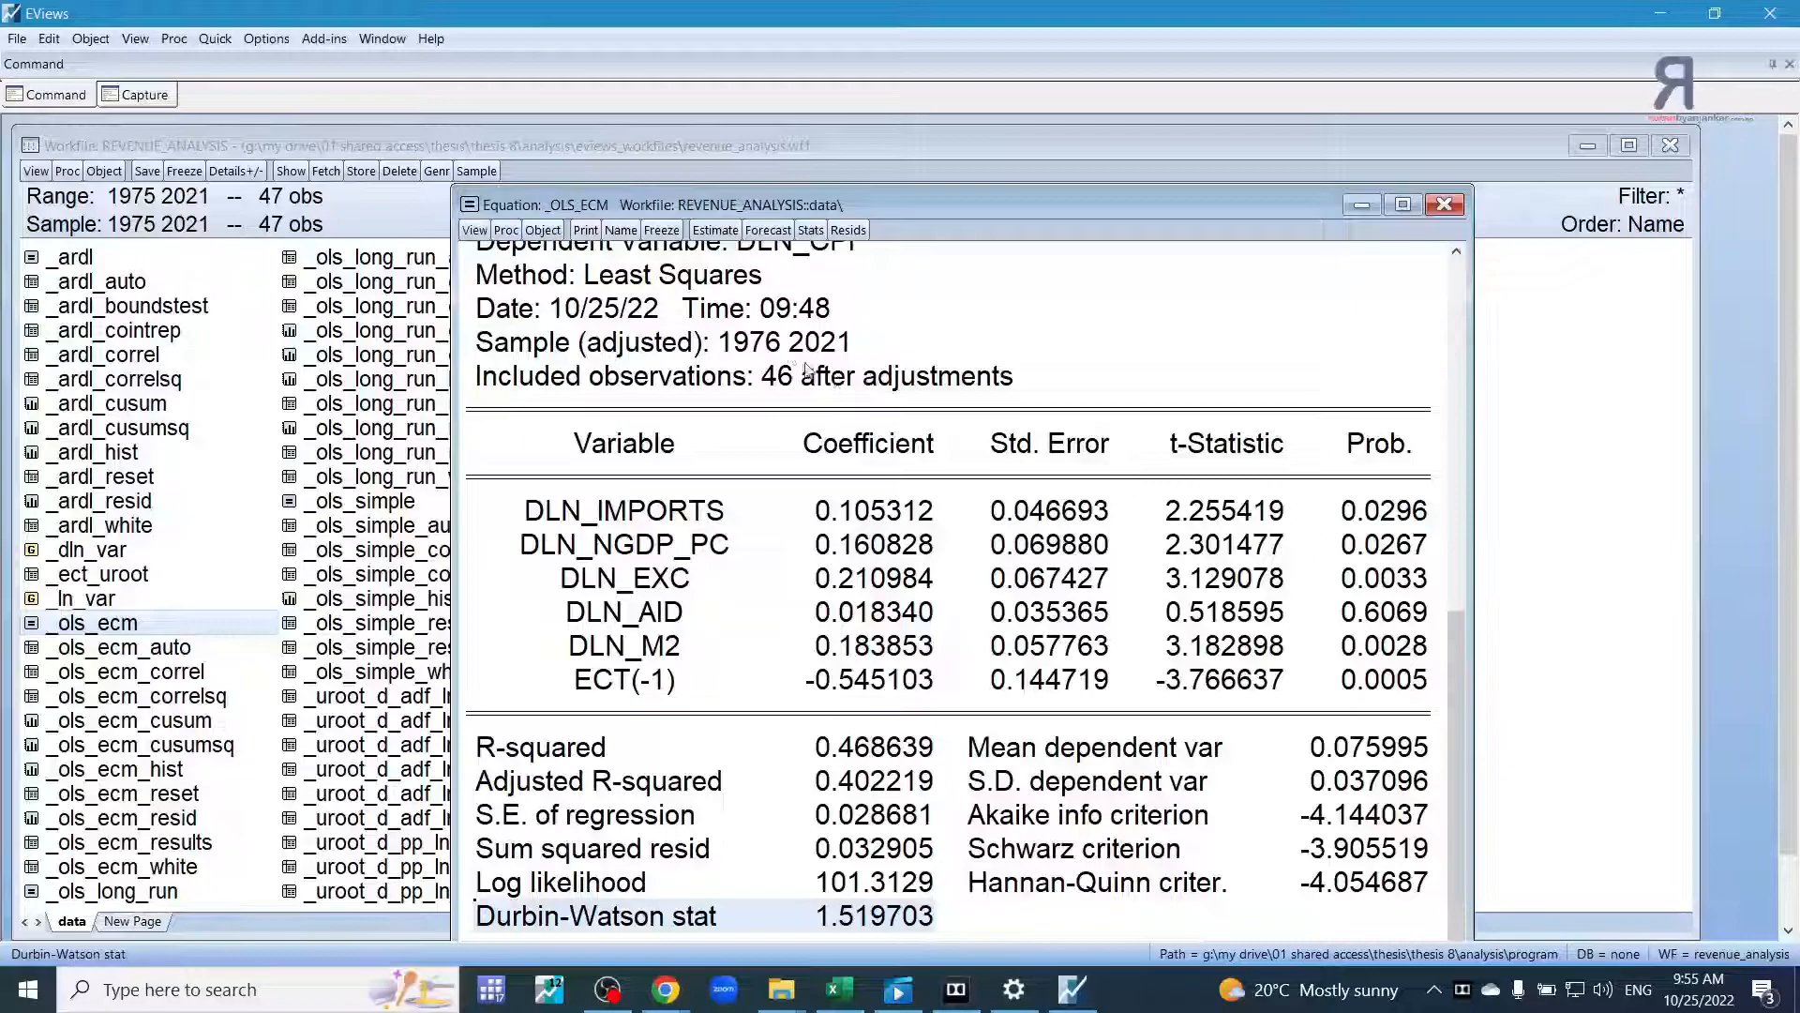
Re-estimate the _ols_ecm equation with the coefficient covariance method set to HAC (Newey-West).
left_click_drag(745, 211, 767, 200)
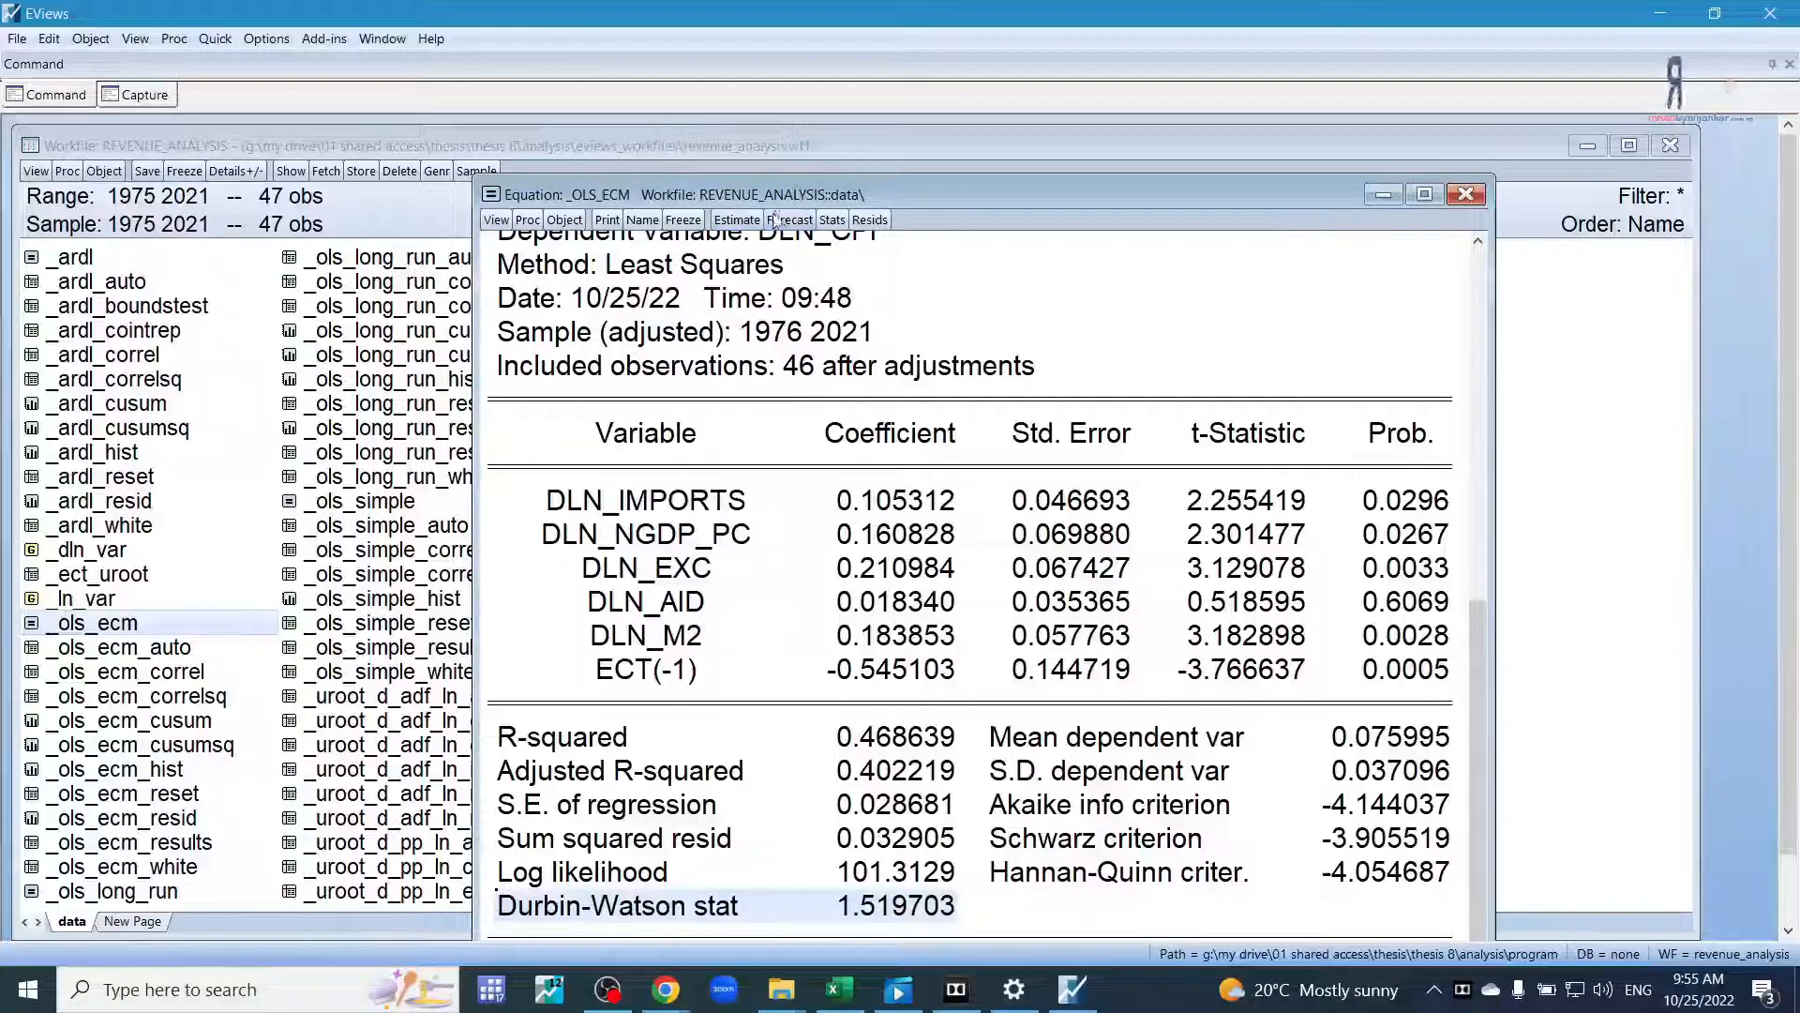
left_click(737, 219)
left_click(846, 397)
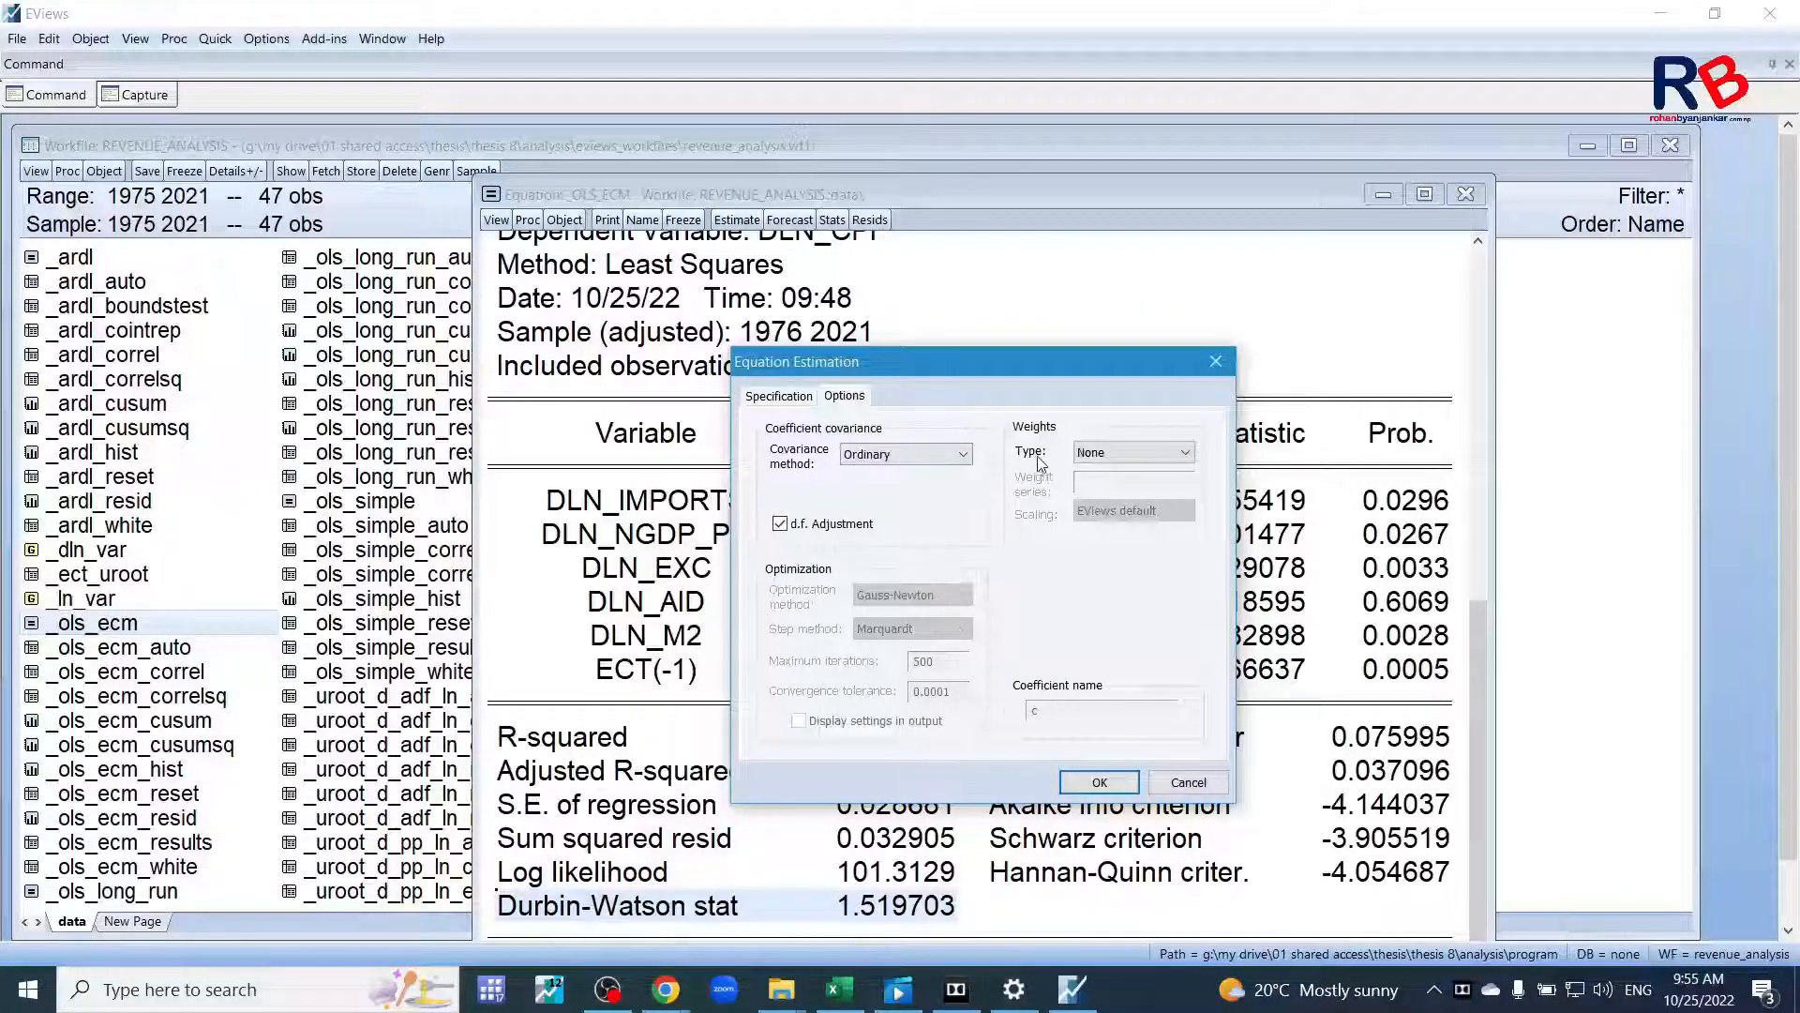
left_click(936, 453)
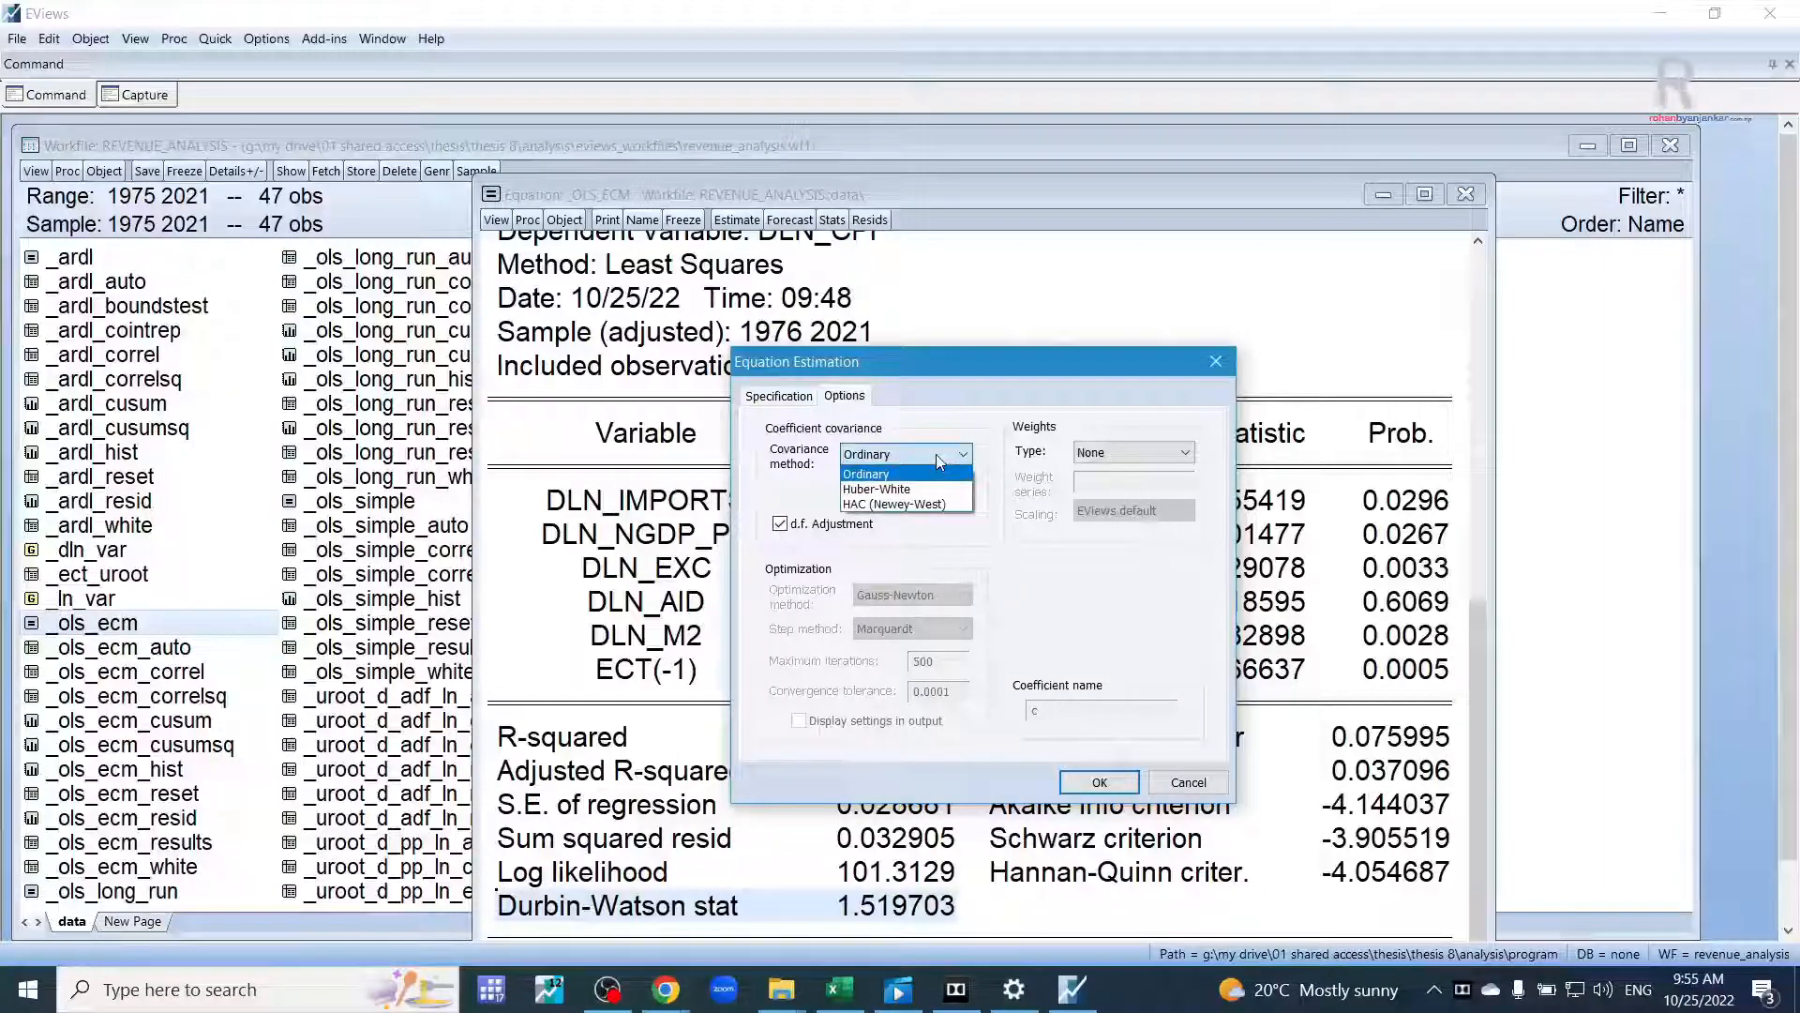
left_click(910, 506)
left_click(1120, 784)
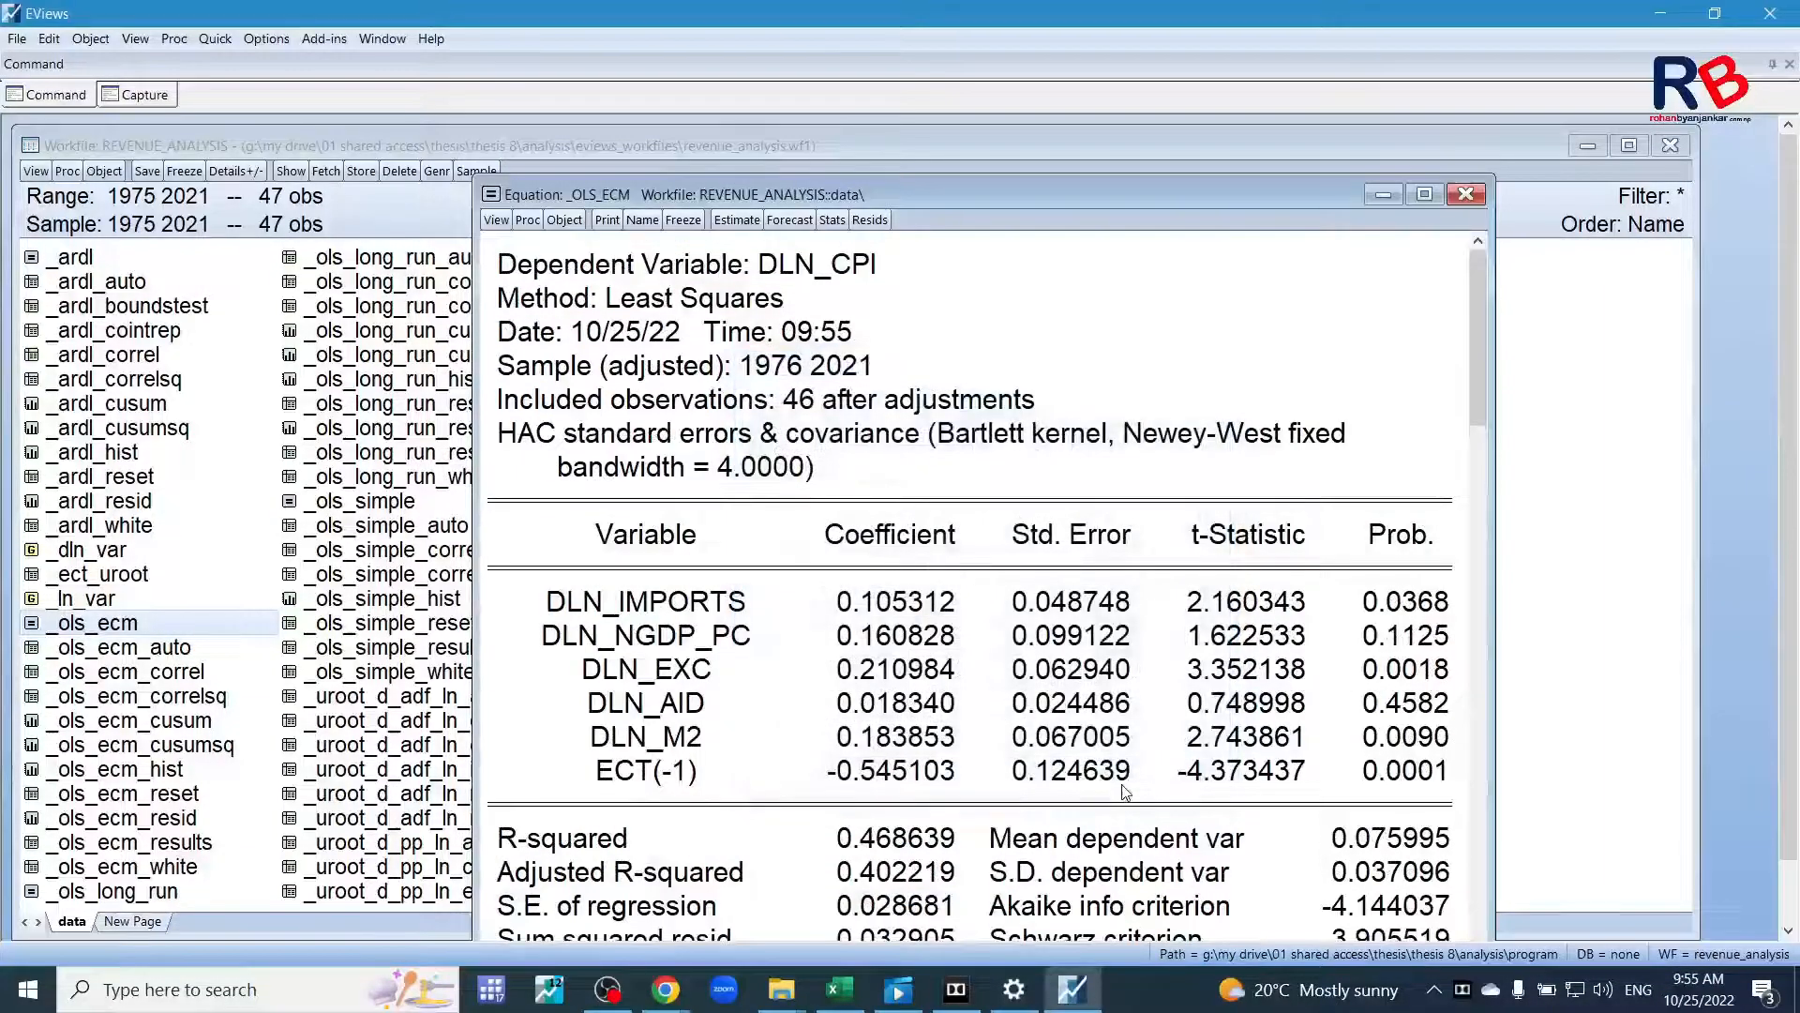
Examine the HAC standard errors of all regressors in the re-estimated _ols_ecm output and close the equation.
scroll(1125, 793, "down", 3)
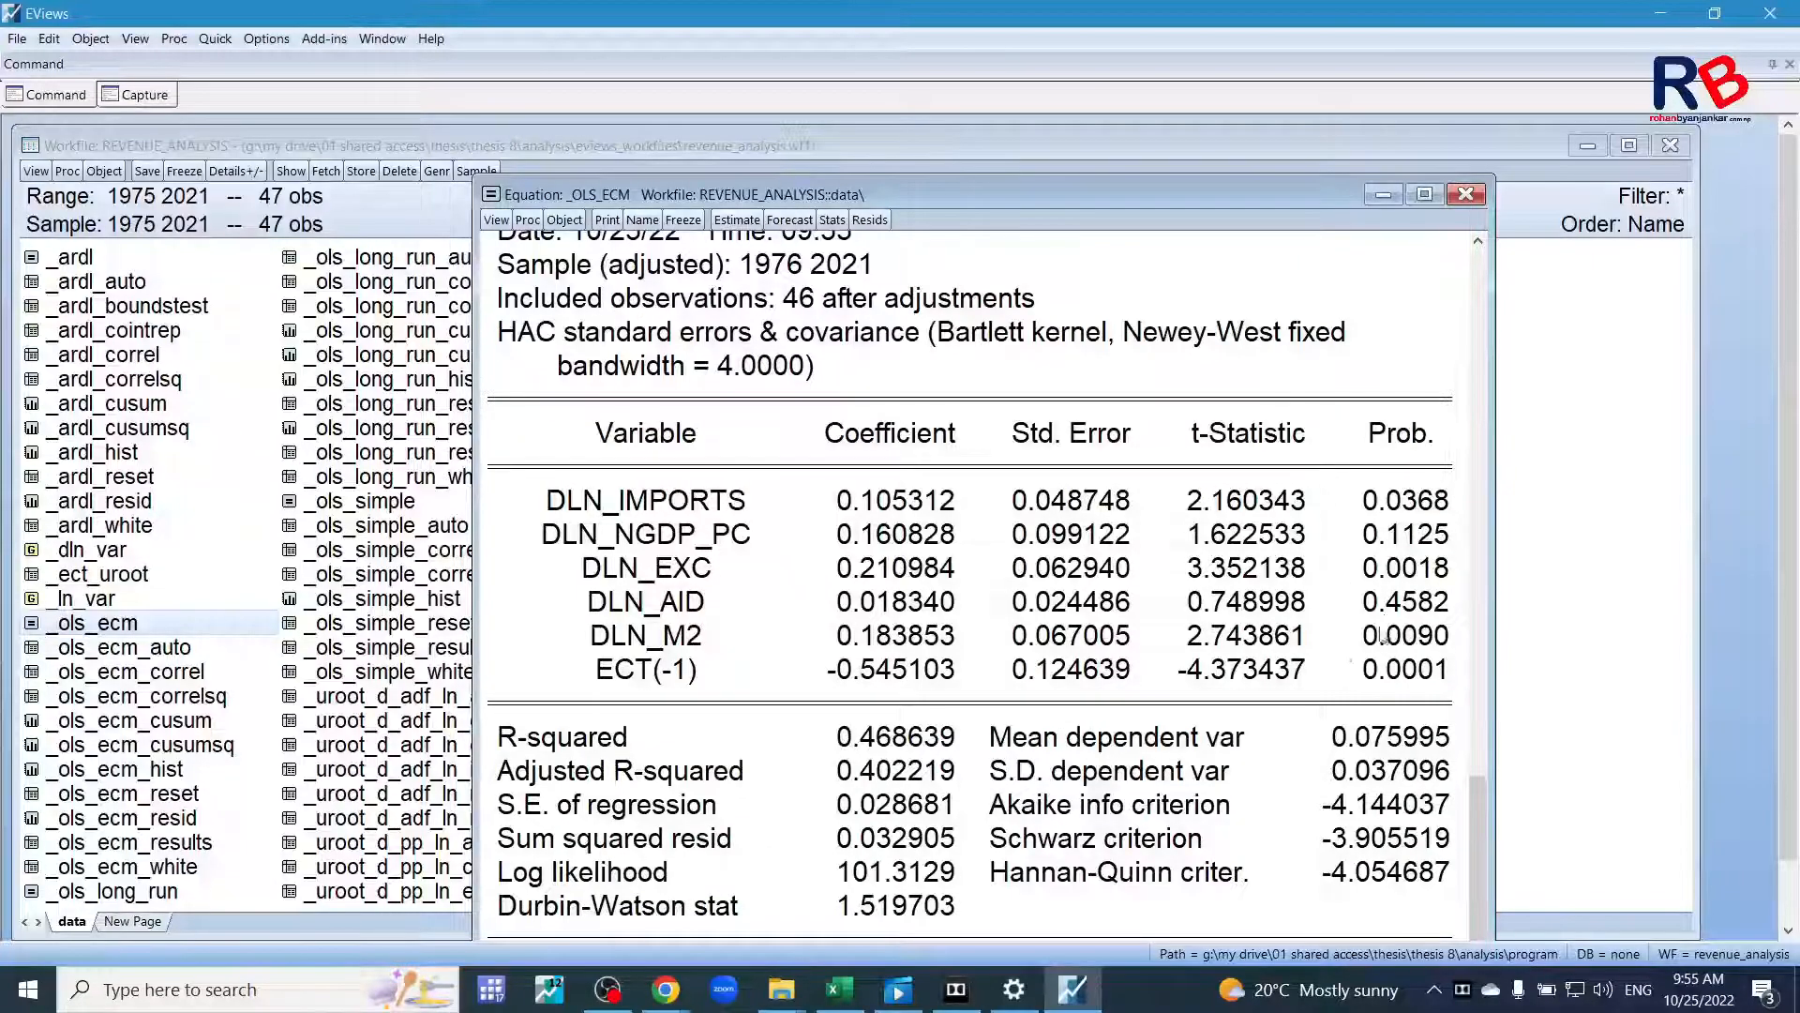
left_click_drag(1055, 506, 1073, 691)
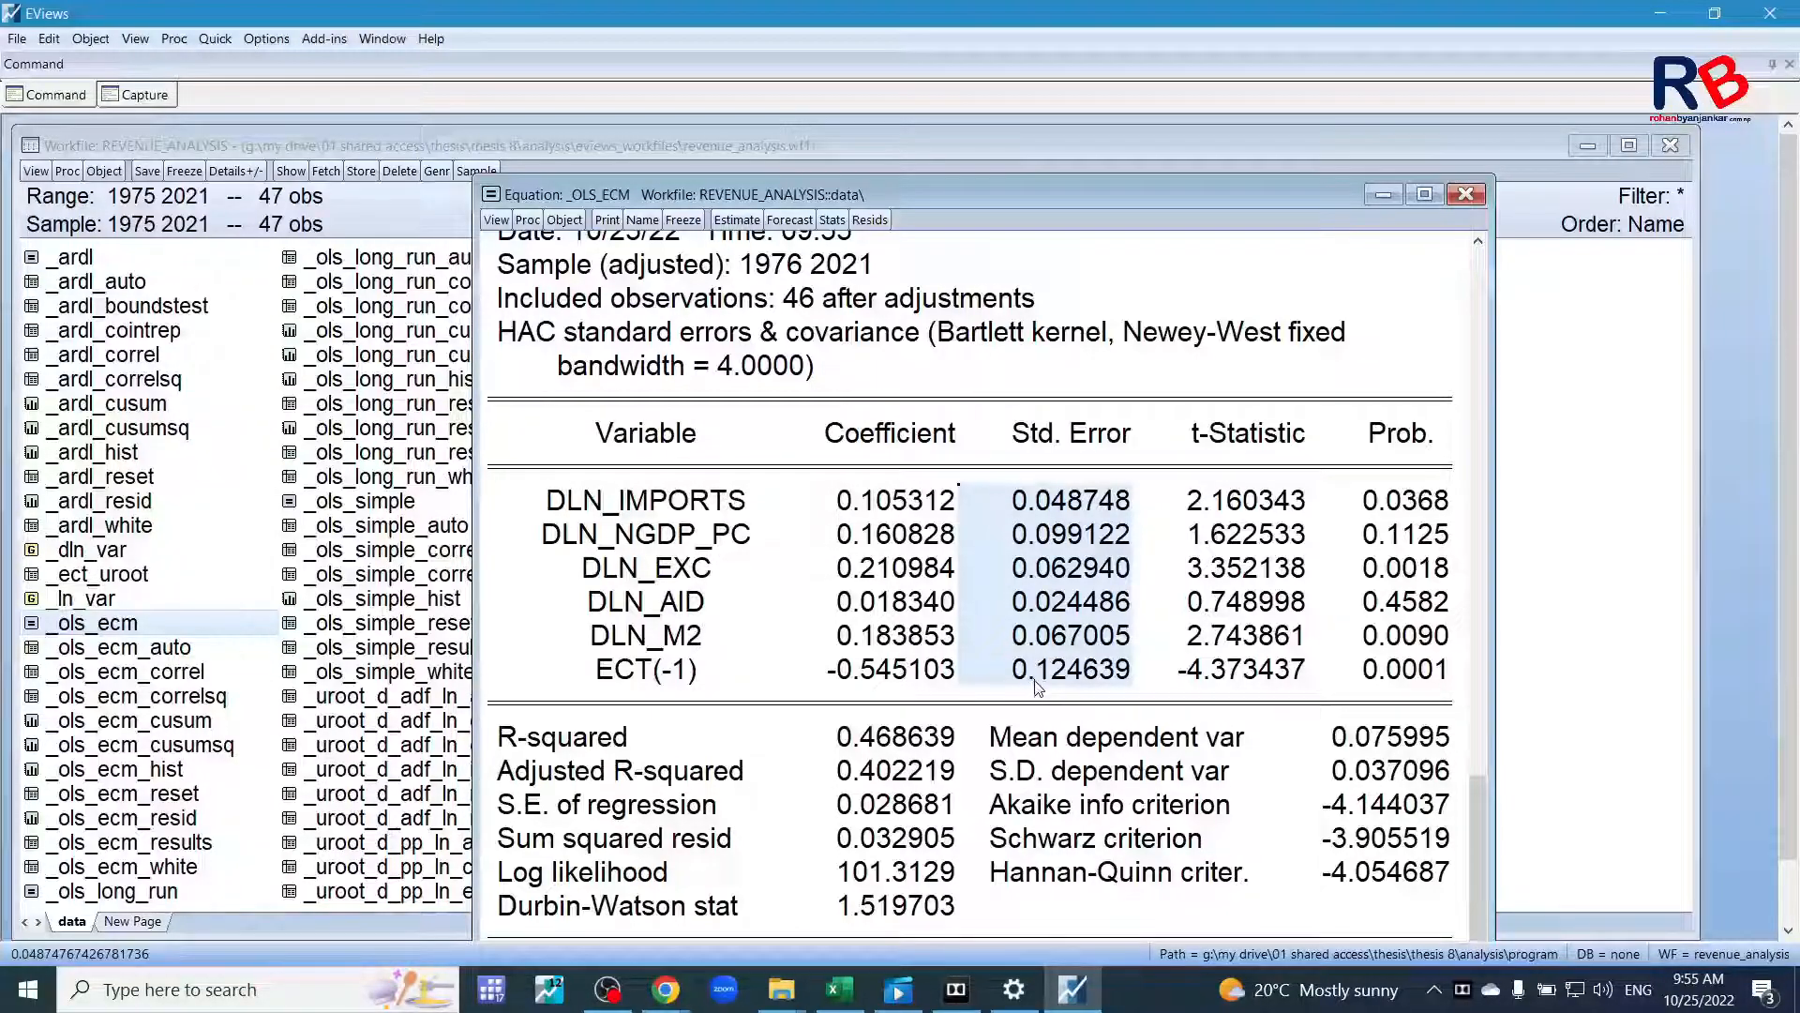
scroll(1036, 684, "up", 3)
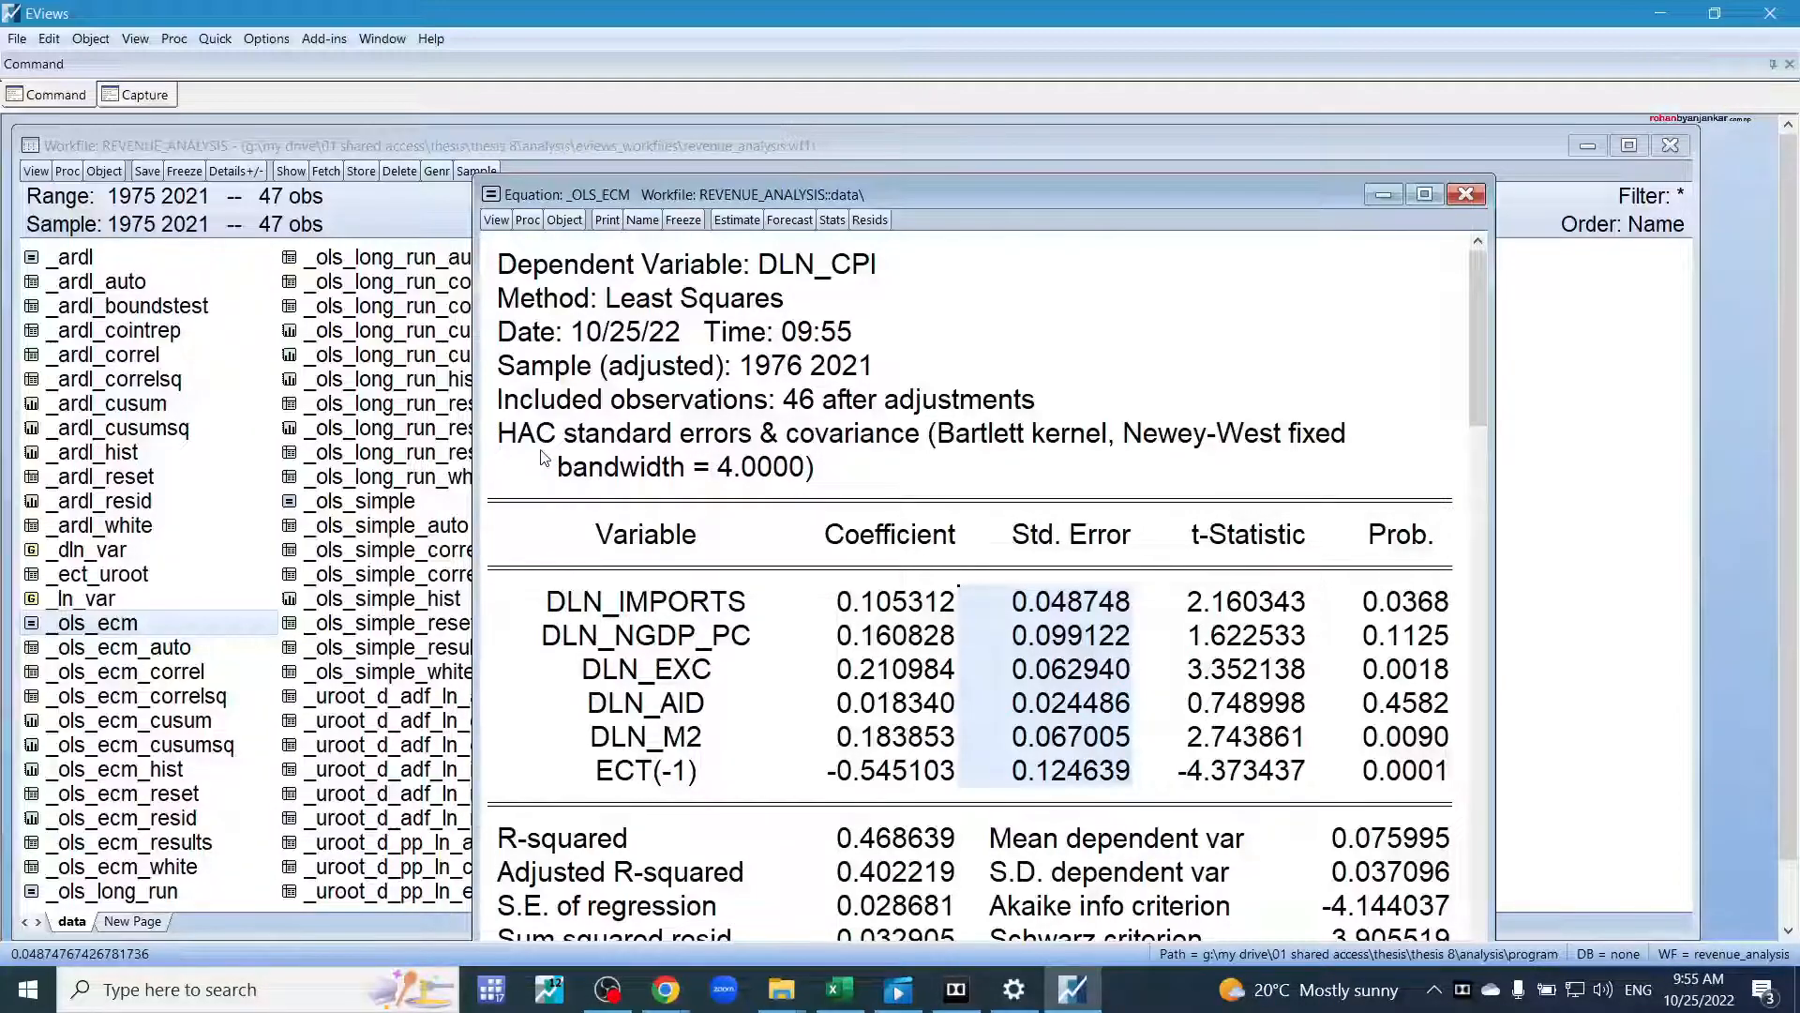
left_click(1466, 194)
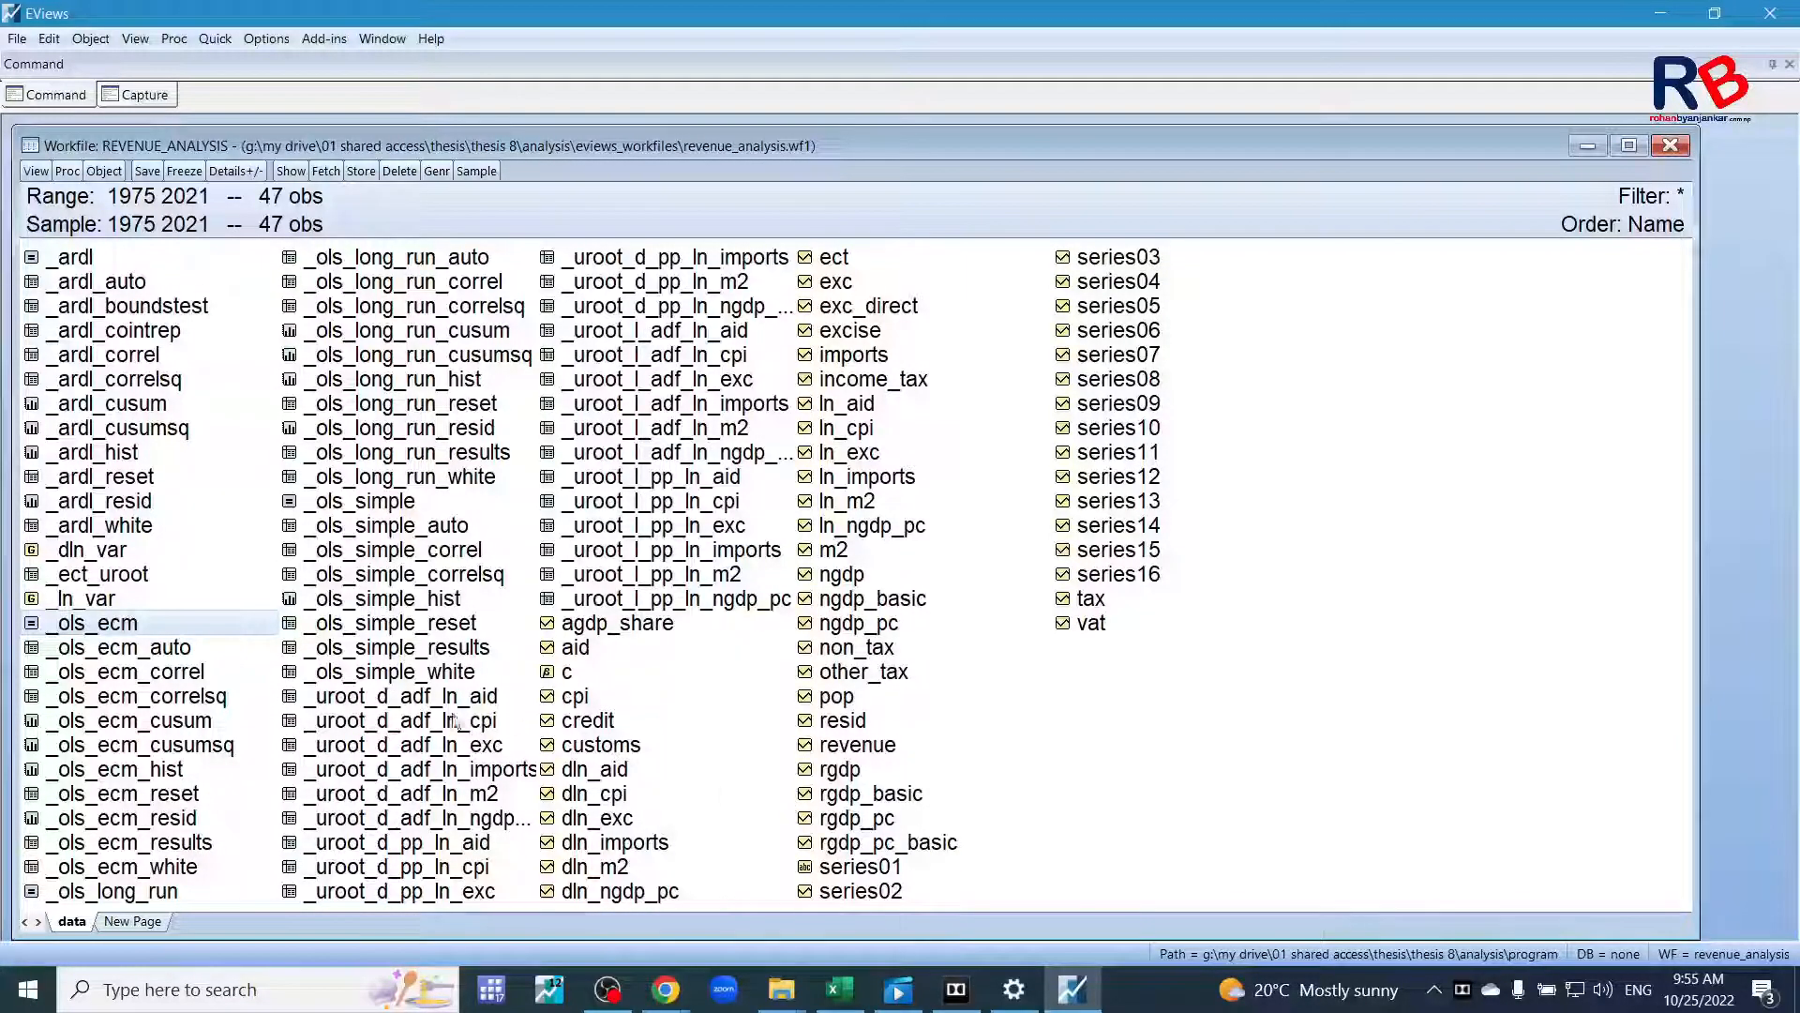
Locate the ADF and PP unit root test tables for the differenced and level series in the workfile.
left_click(358, 703)
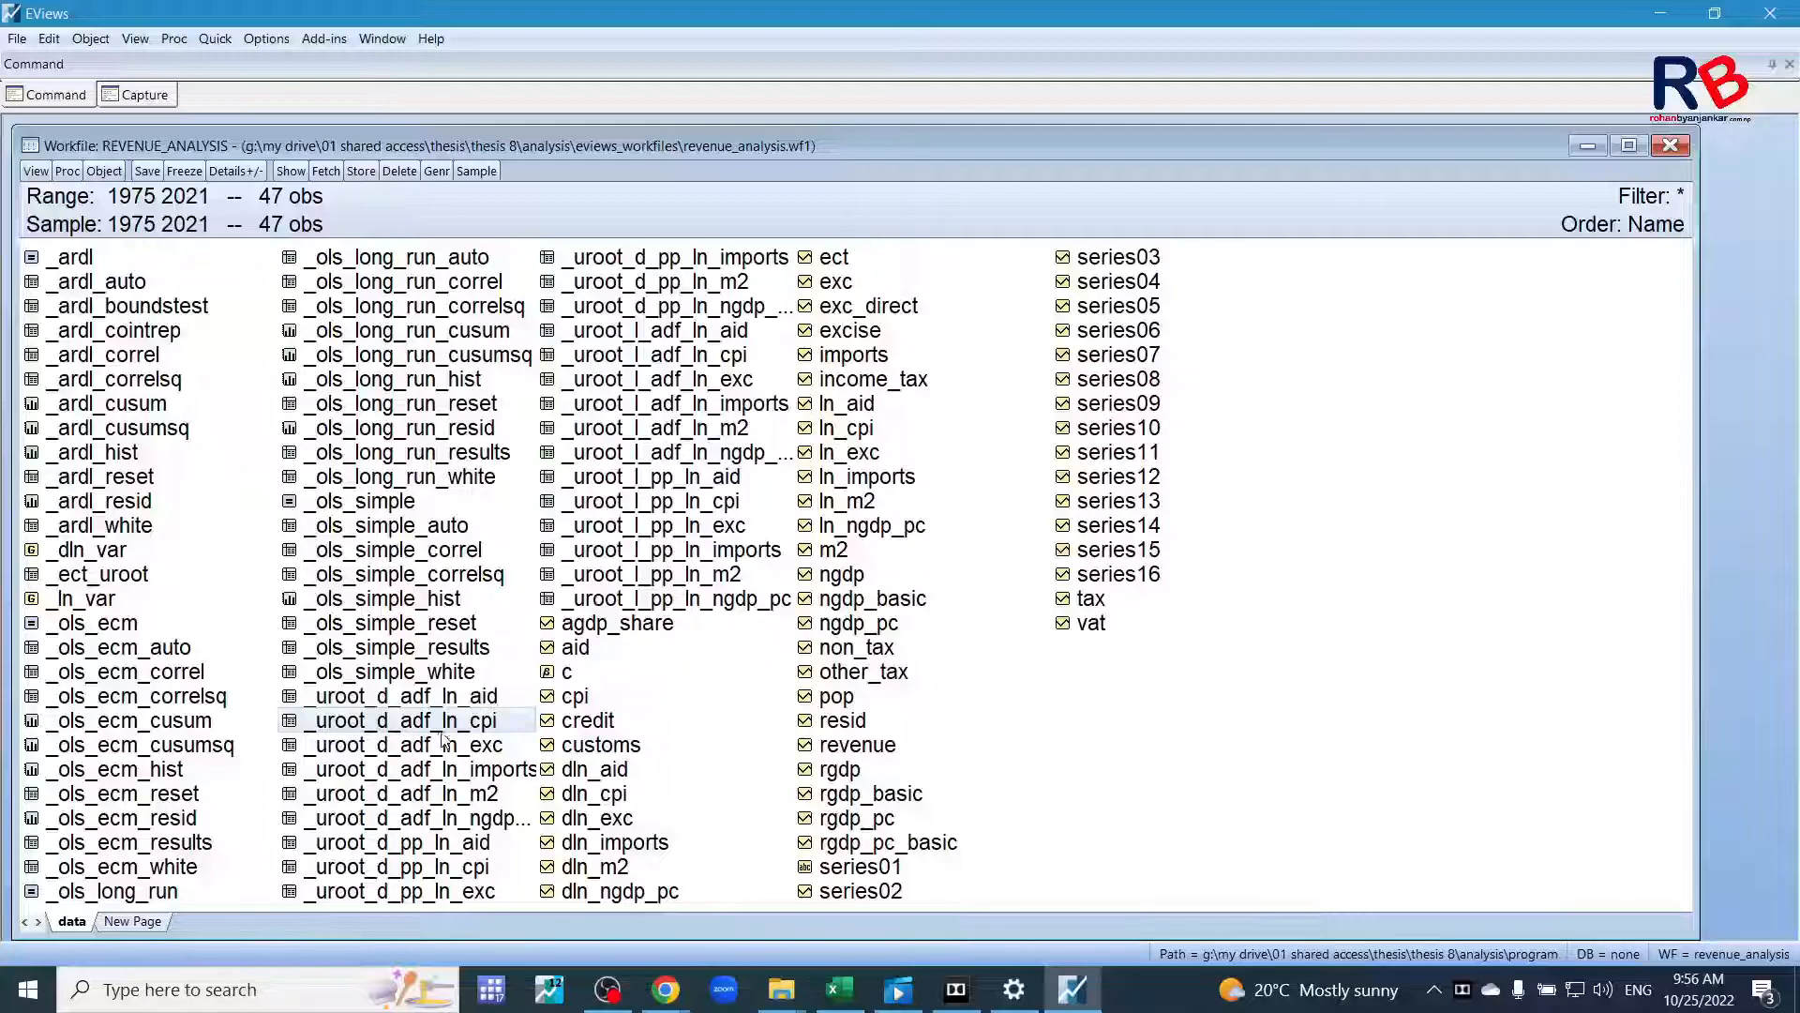
left_click(383, 849)
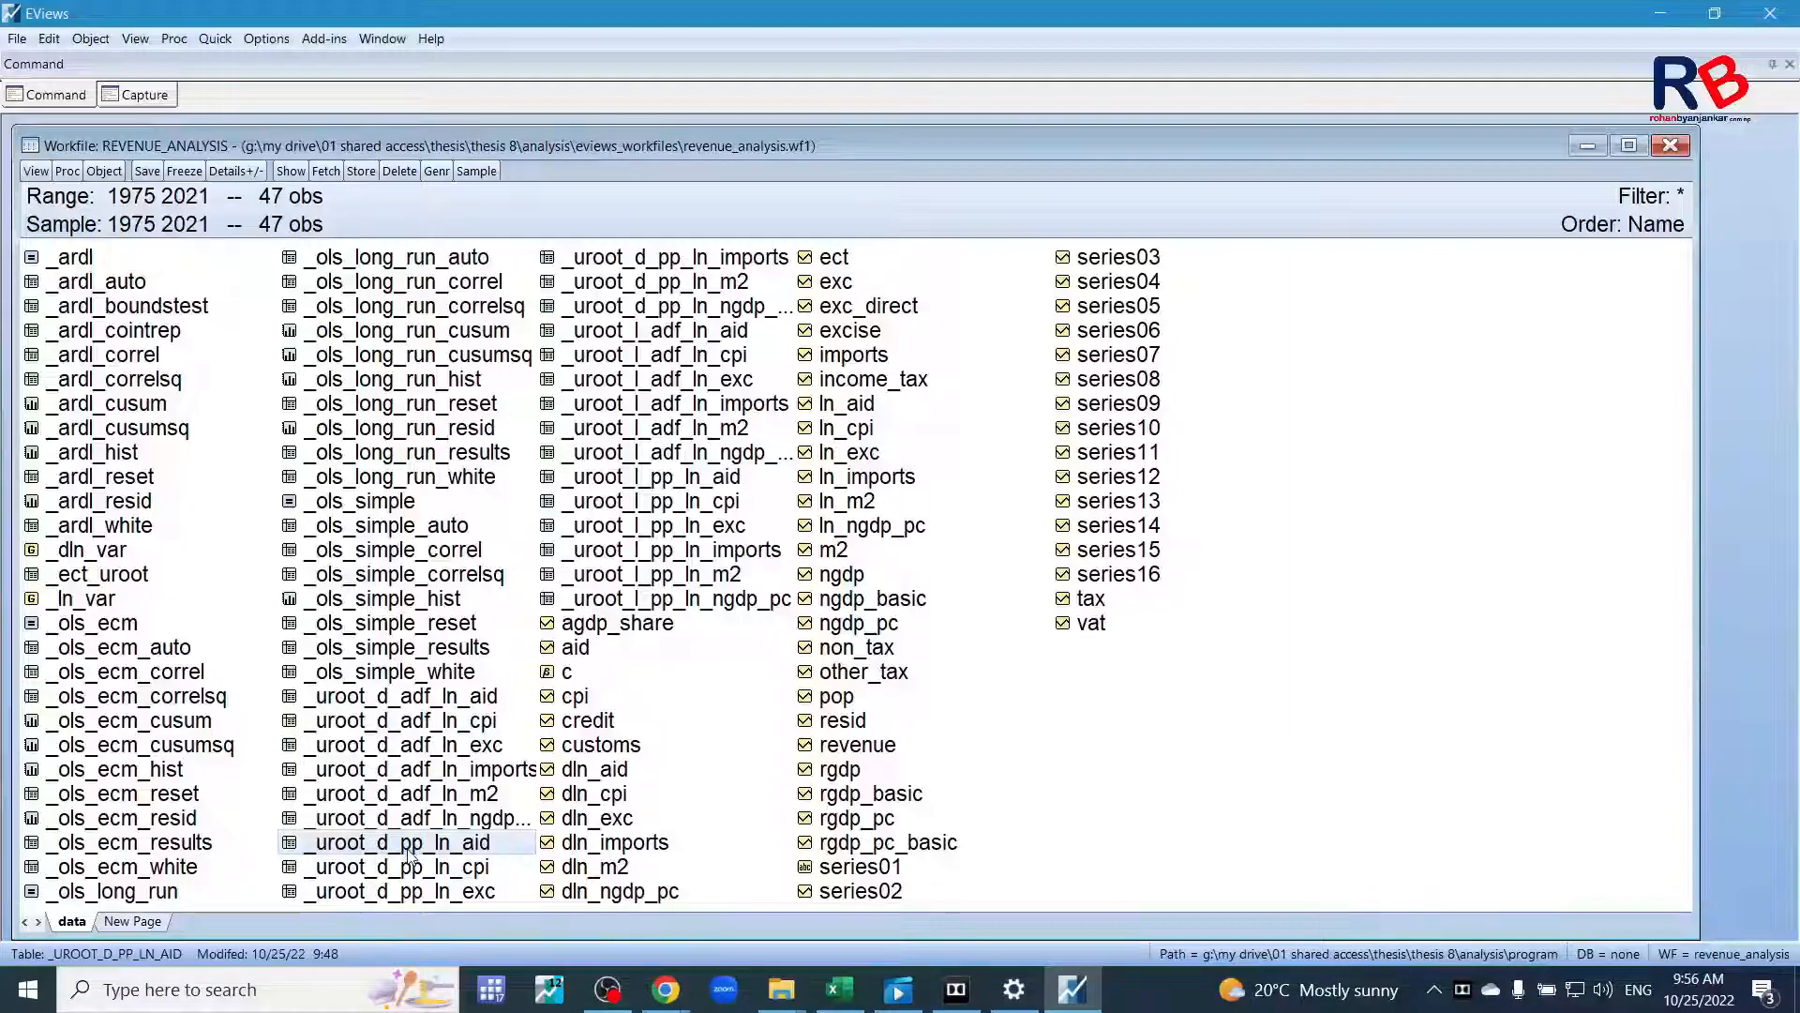
left_click(478, 866)
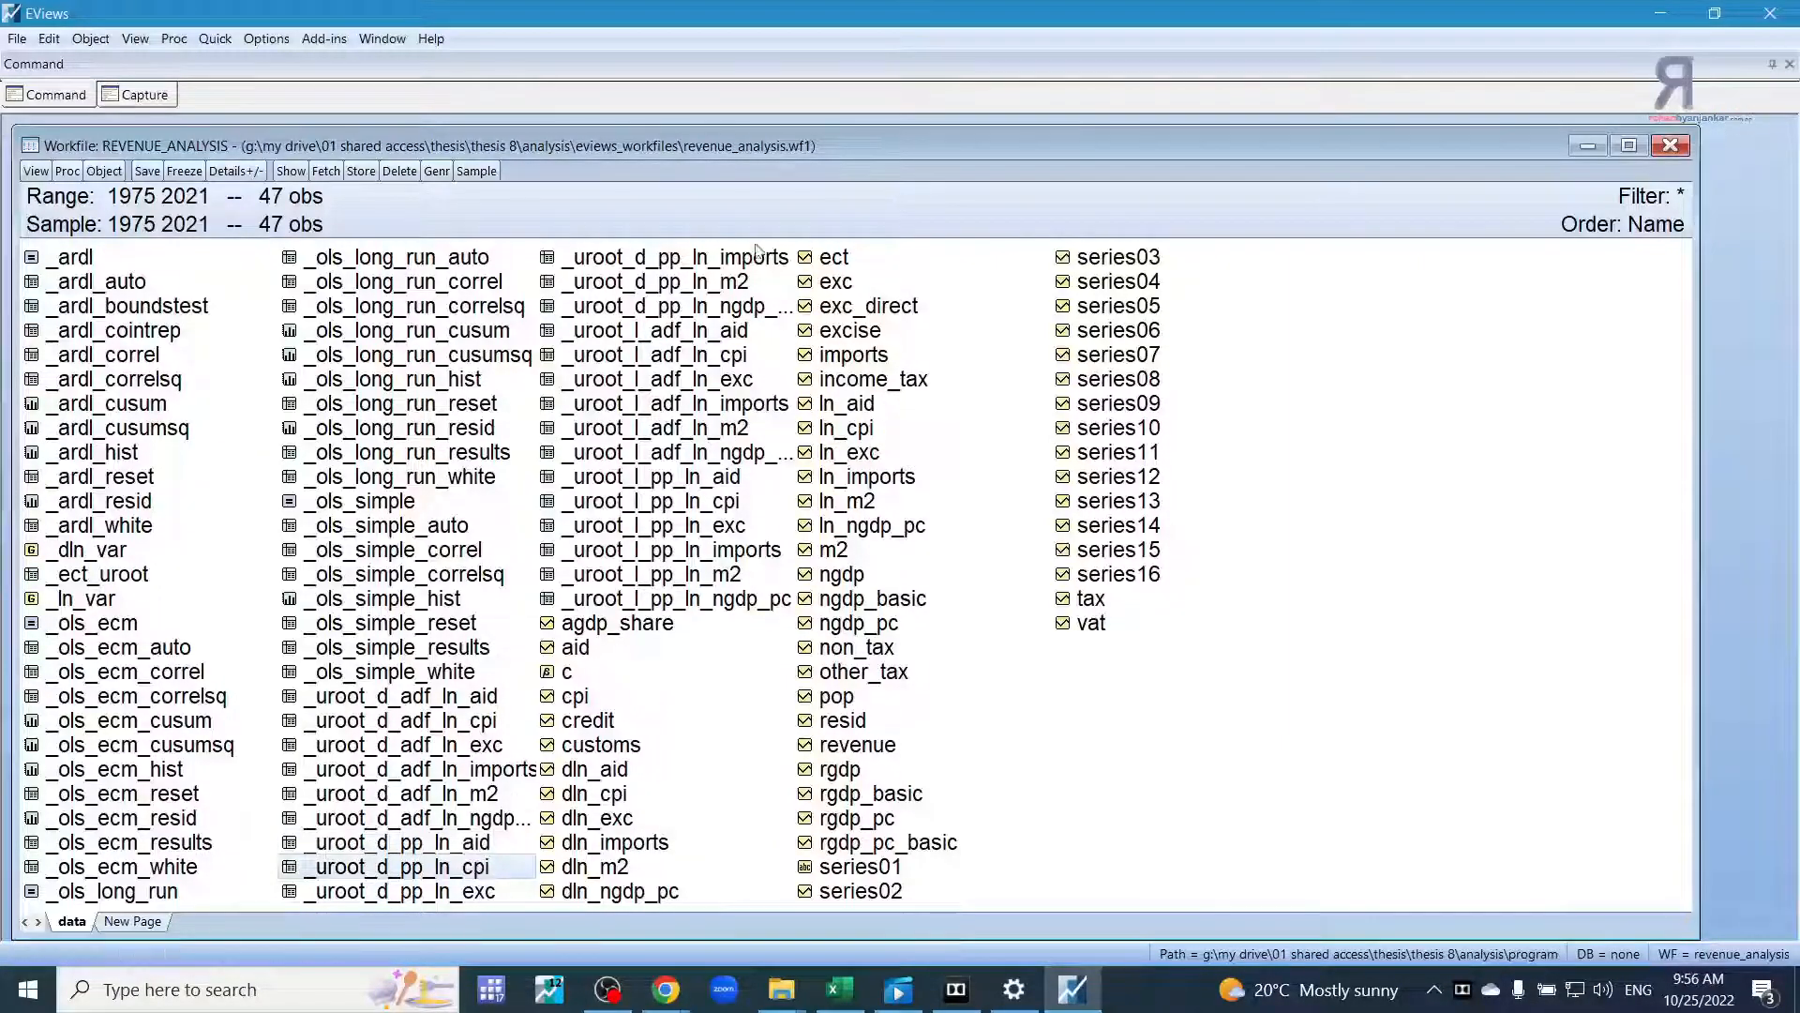
left_click(626, 335)
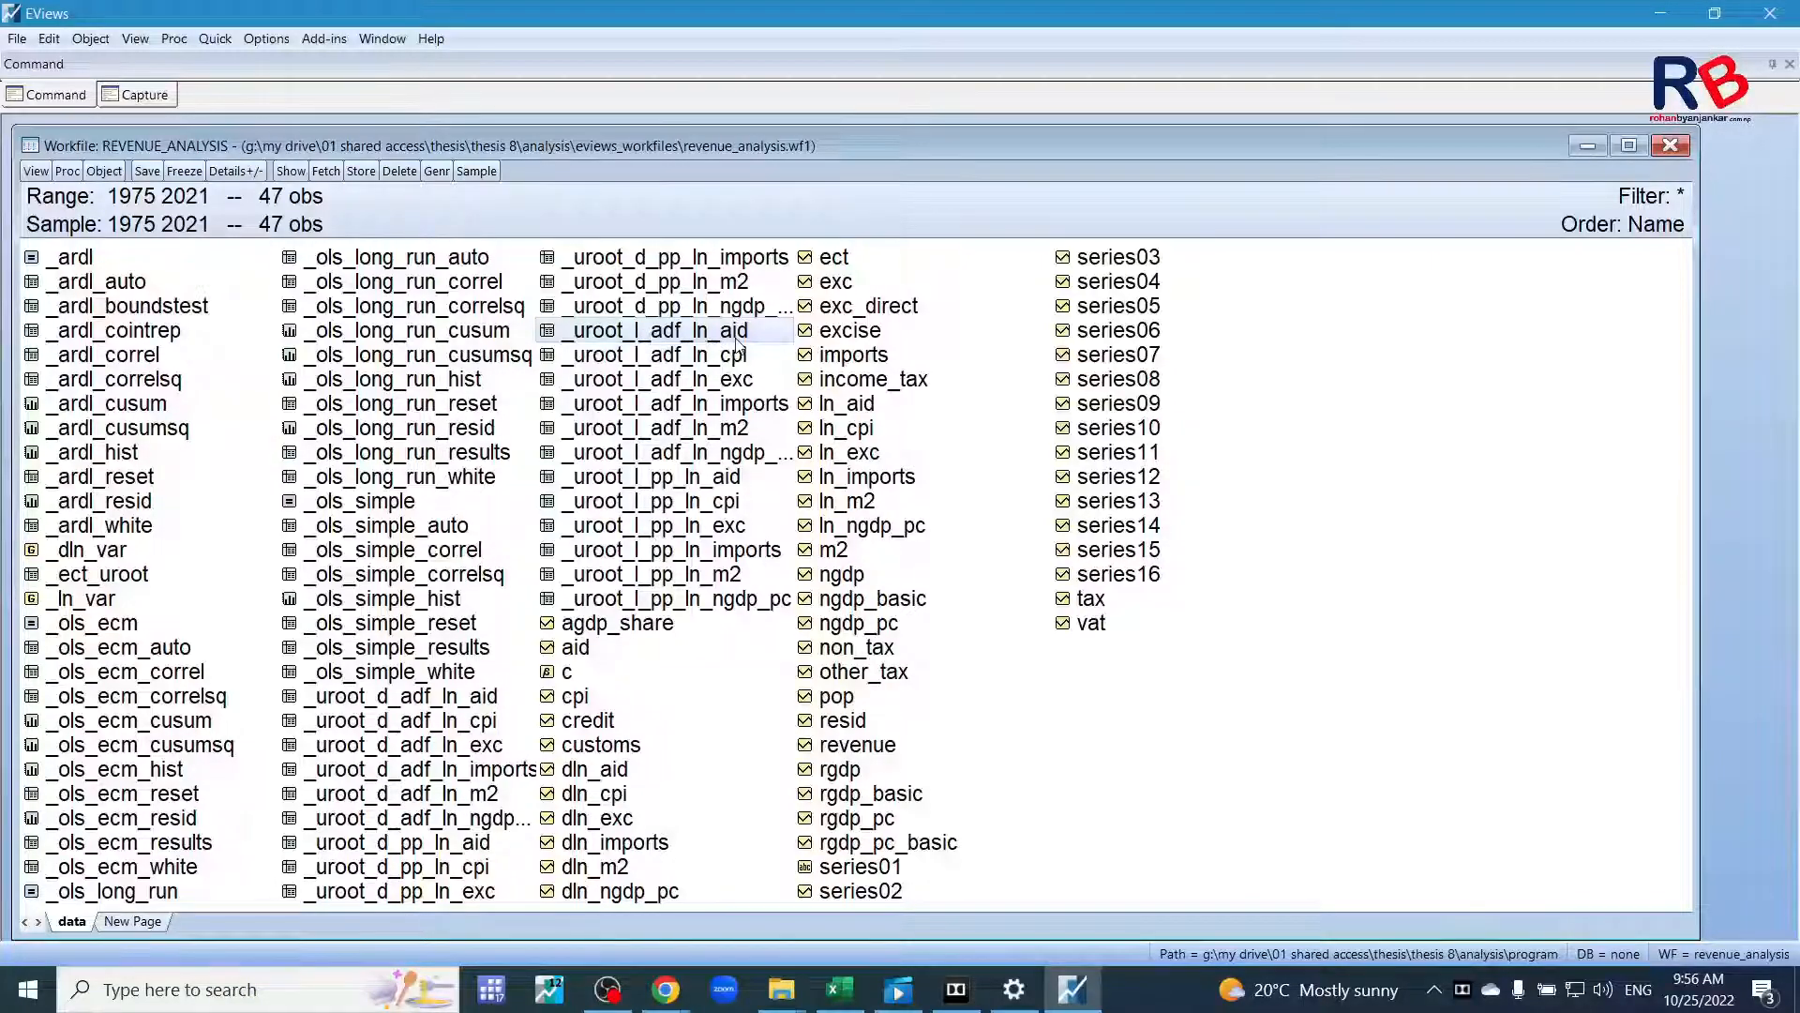
left_click(667, 362)
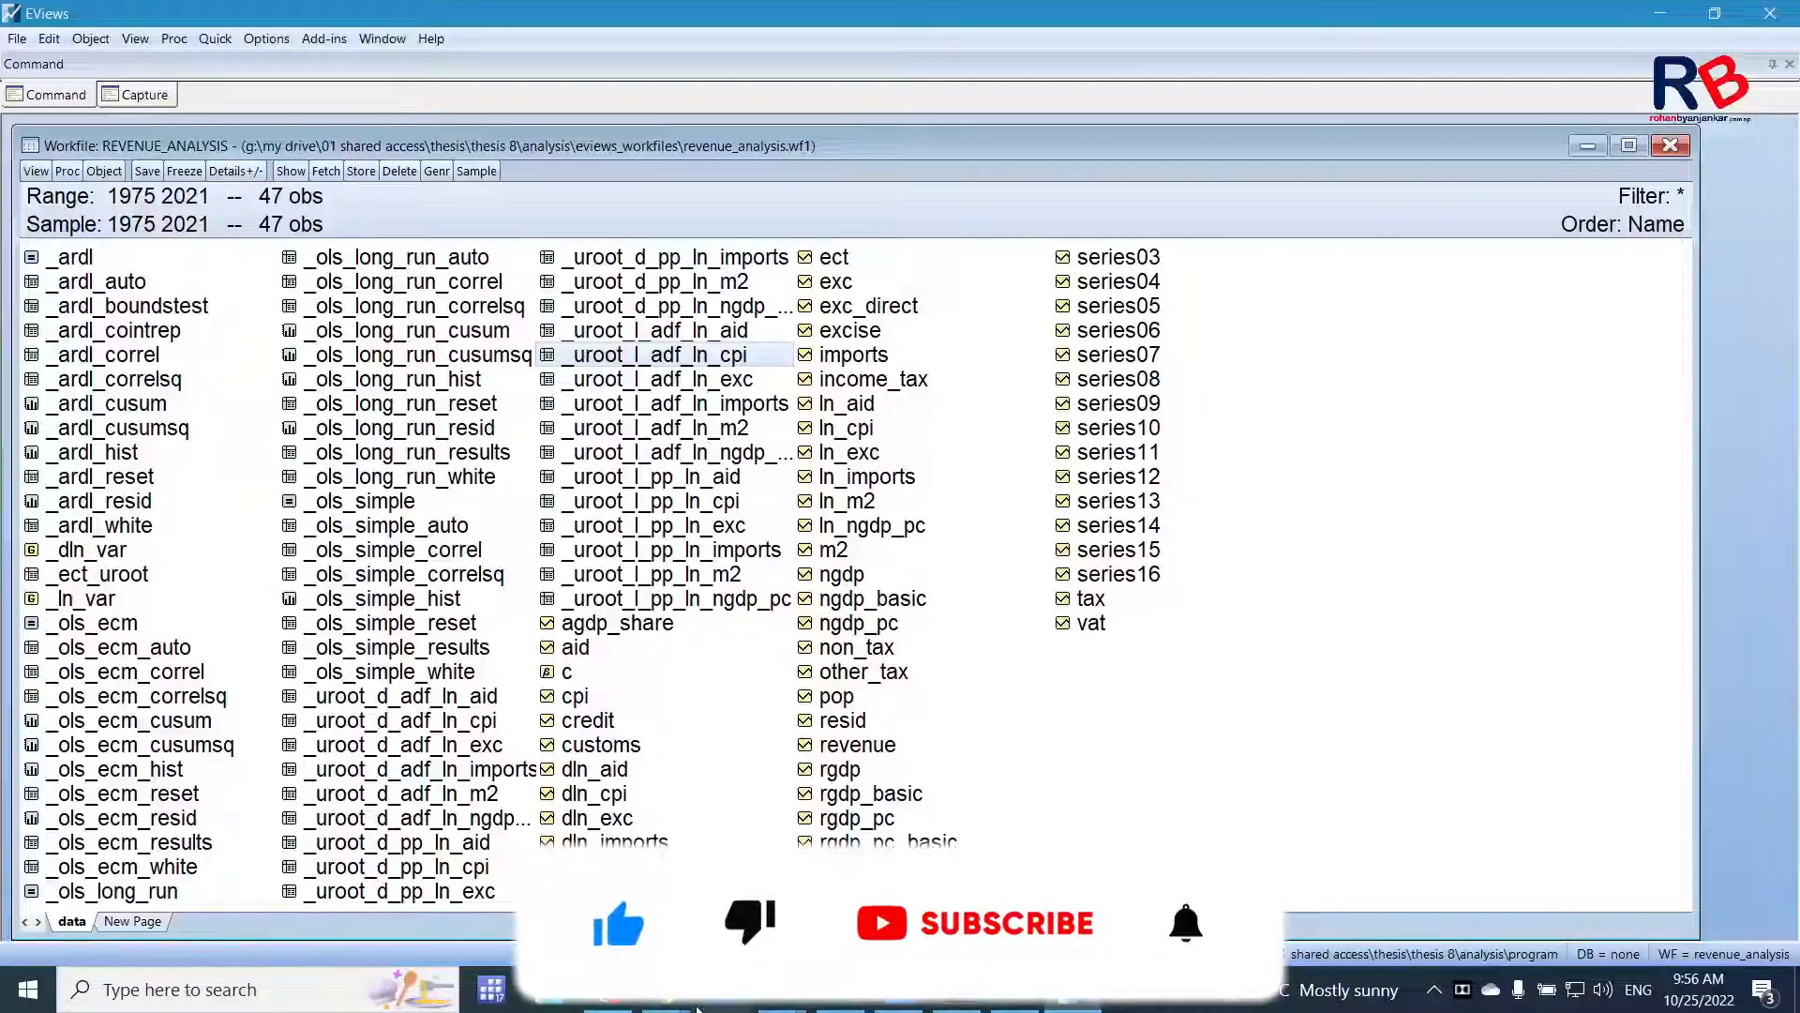
Close EViews and save the changed revenue_analysis workfile with double precision series storage.
left_click(1771, 13)
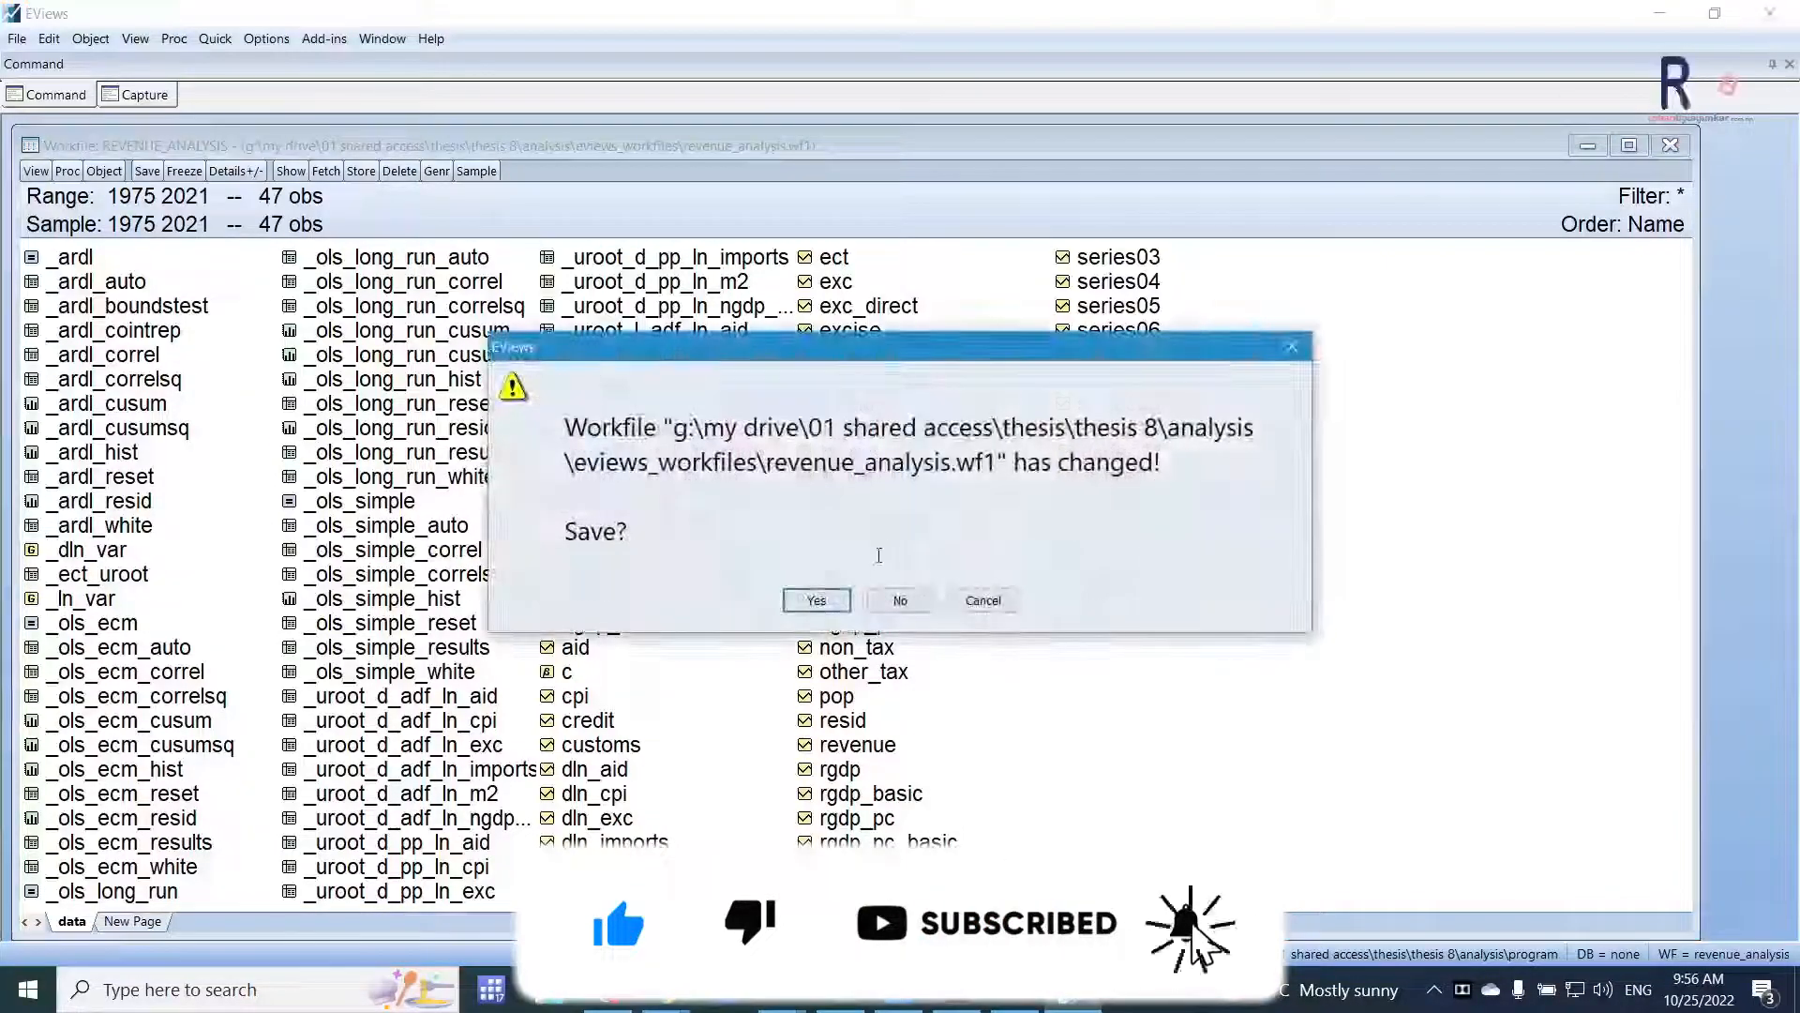
left_click(816, 601)
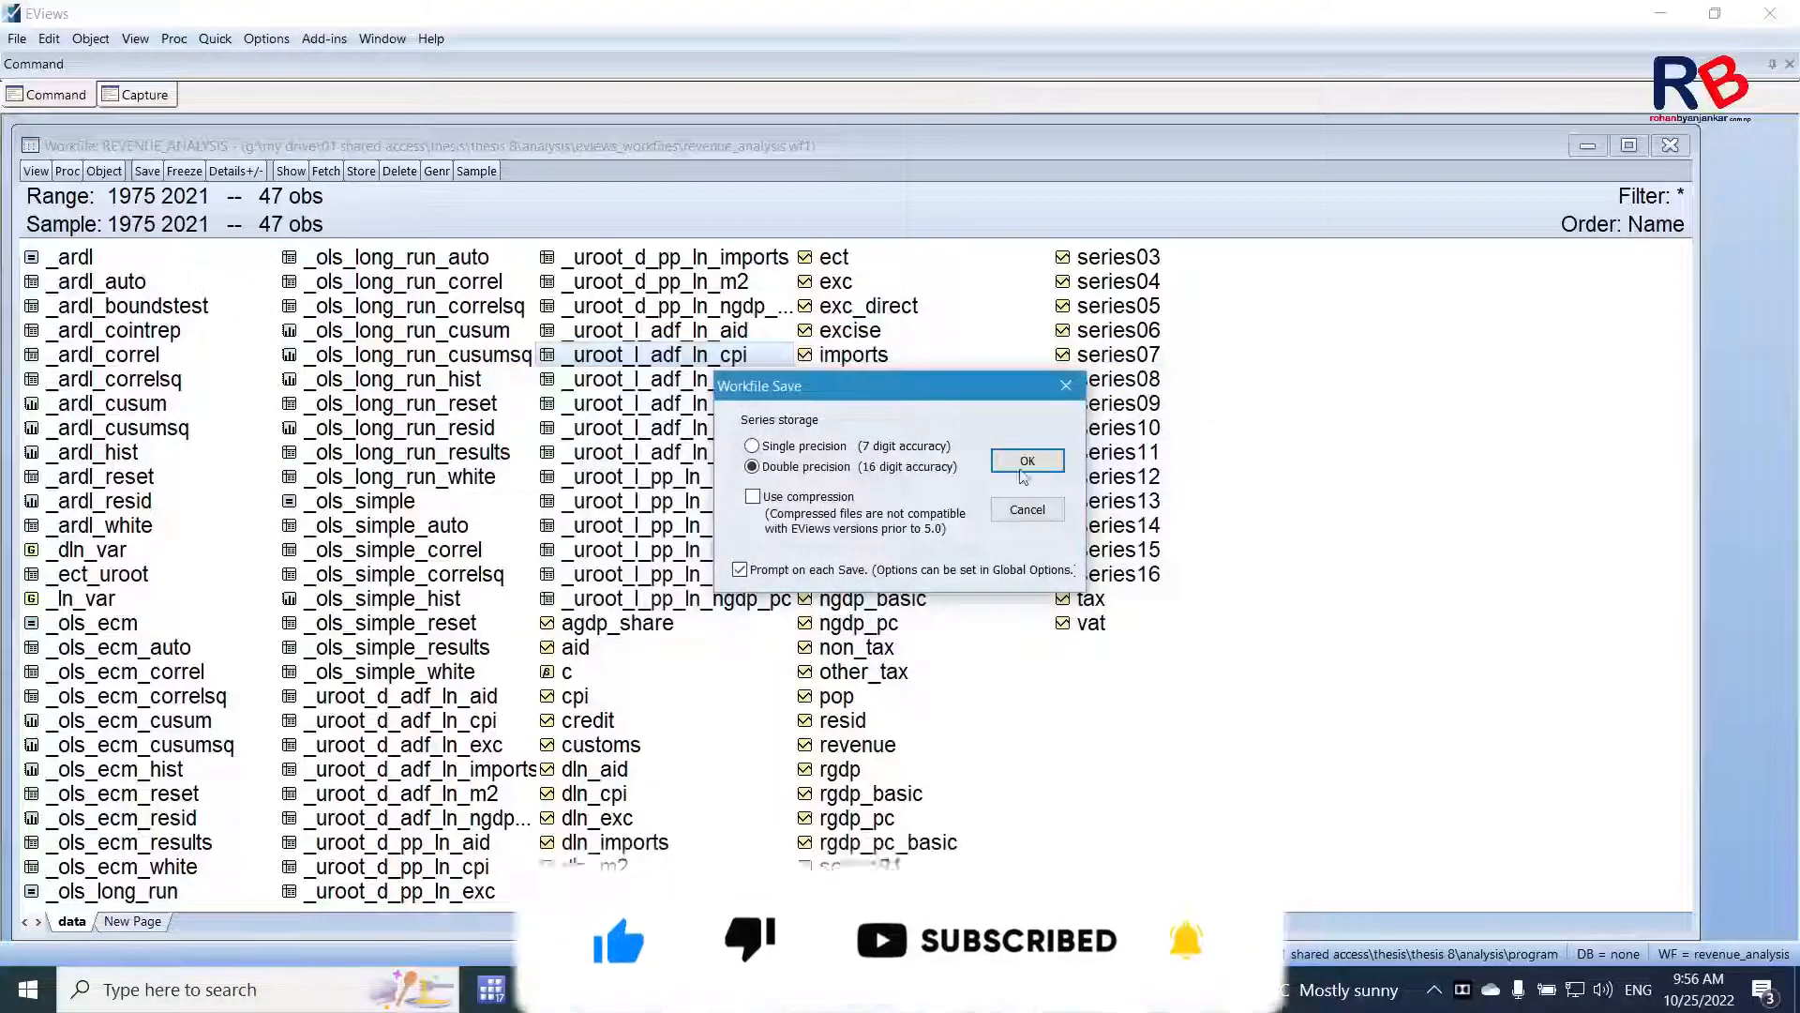
left_click(1028, 457)
Review the program's features in the model sheet of data.xlsm in Excel, and its operations and author details in the about sheet.
scroll(490, 748, "down", 5)
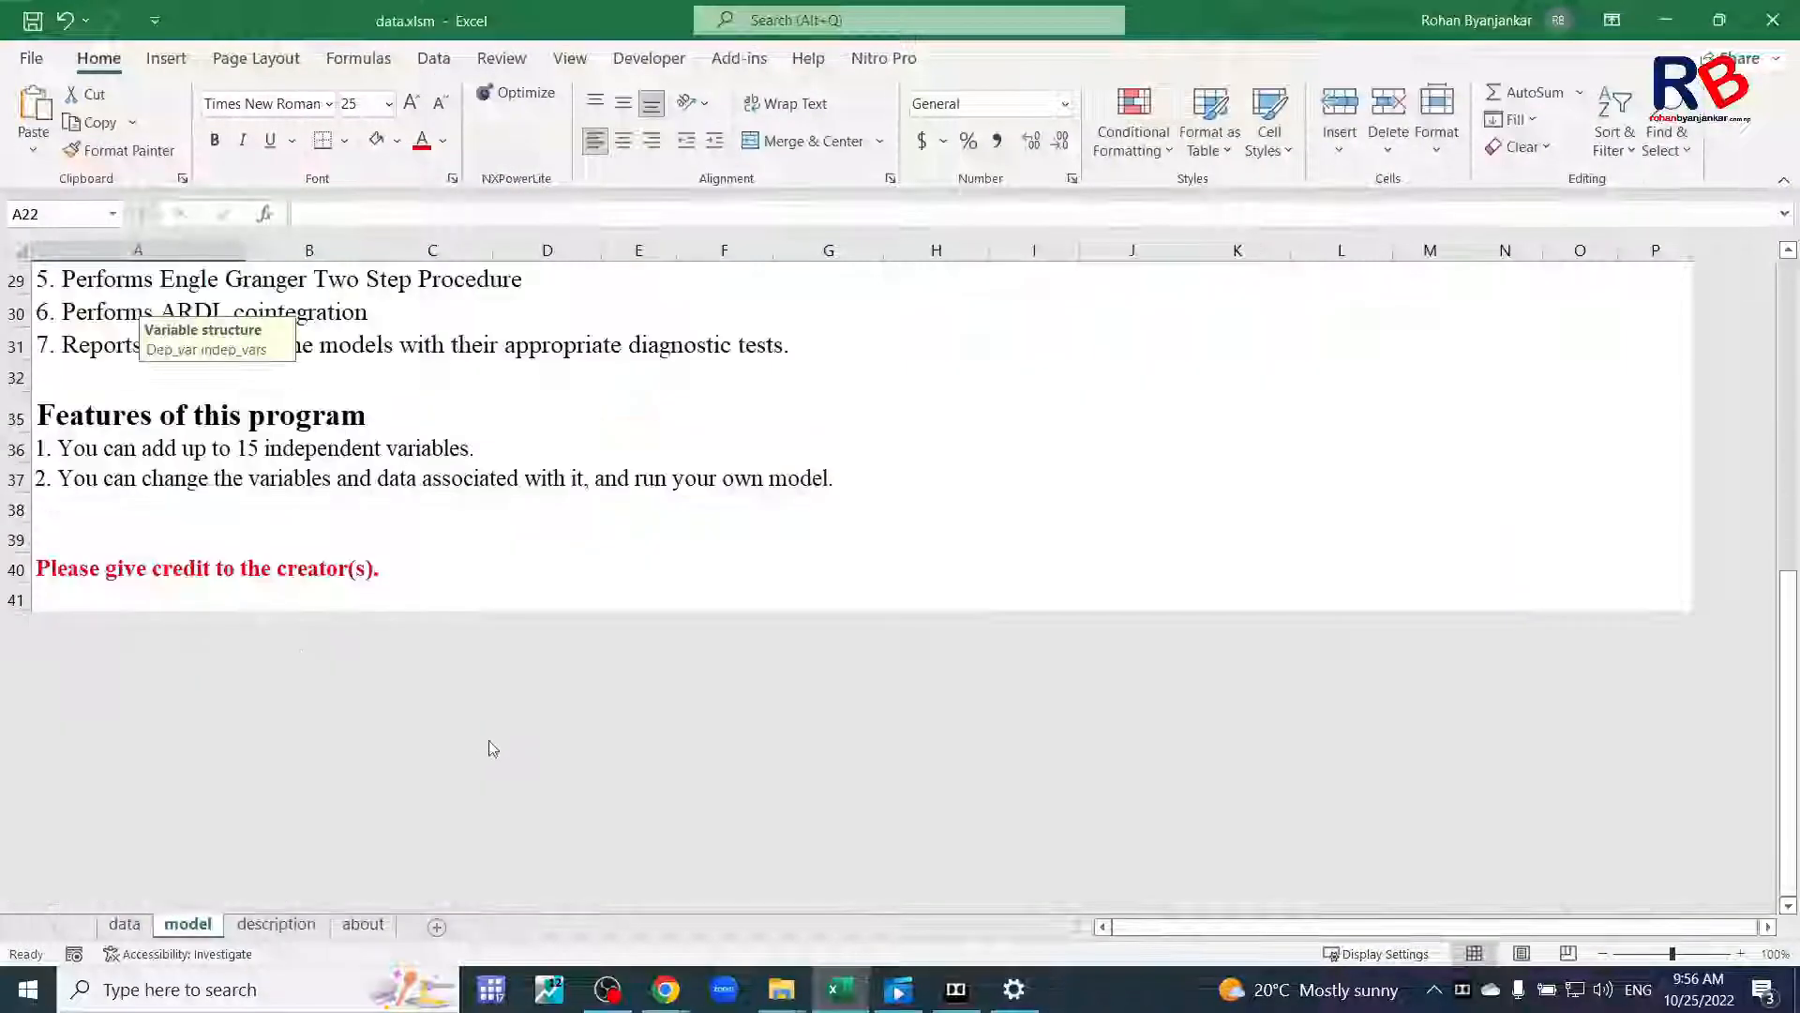
left_click(362, 924)
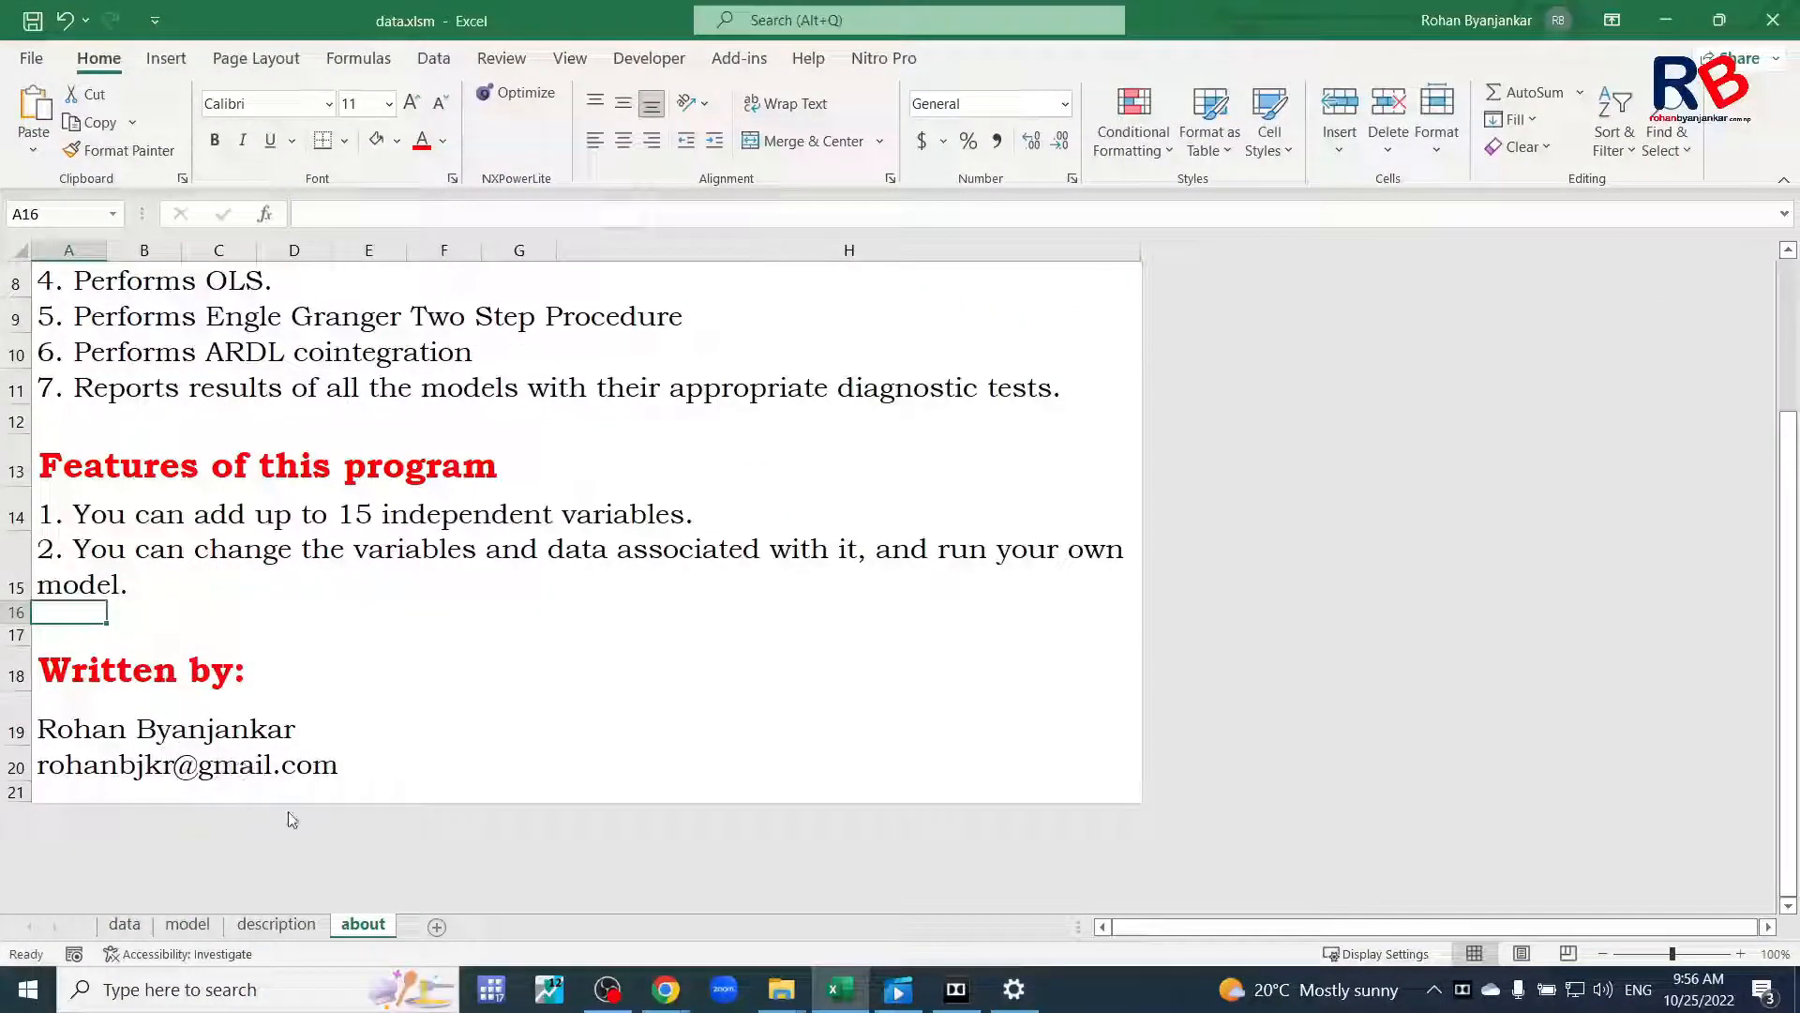
left_click(243, 615)
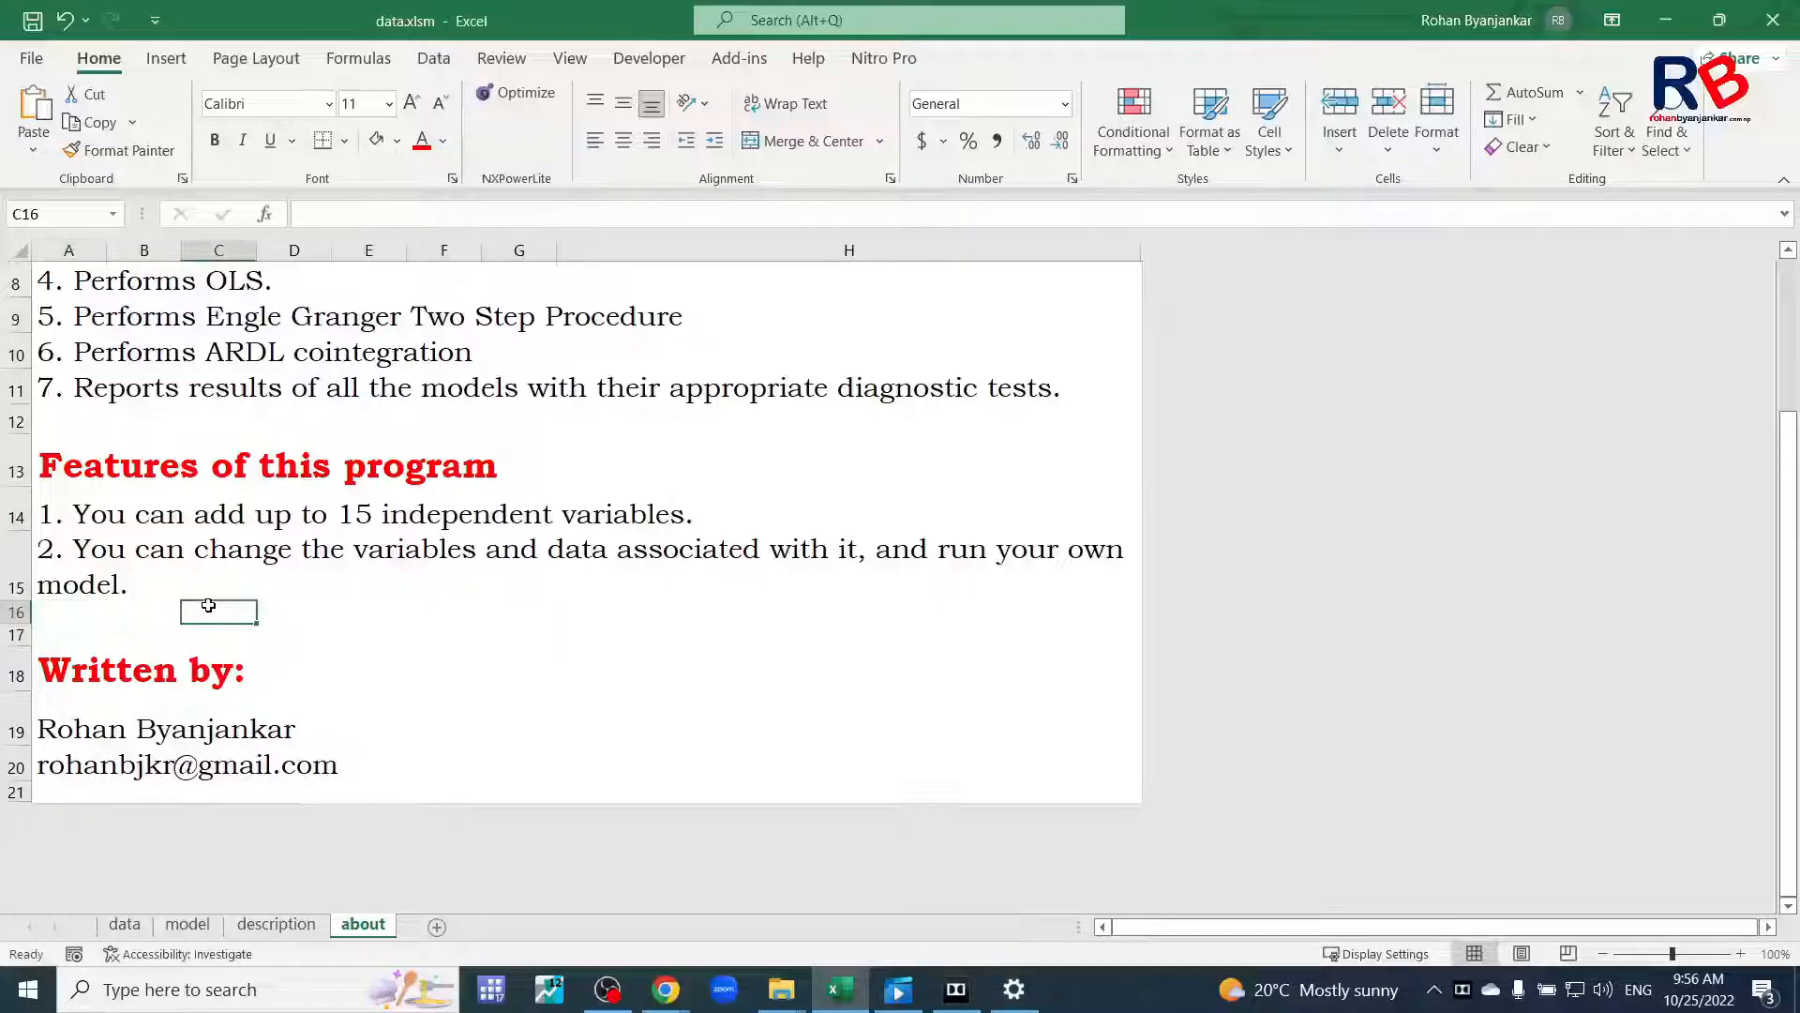
scroll(230, 614, "up", 5)
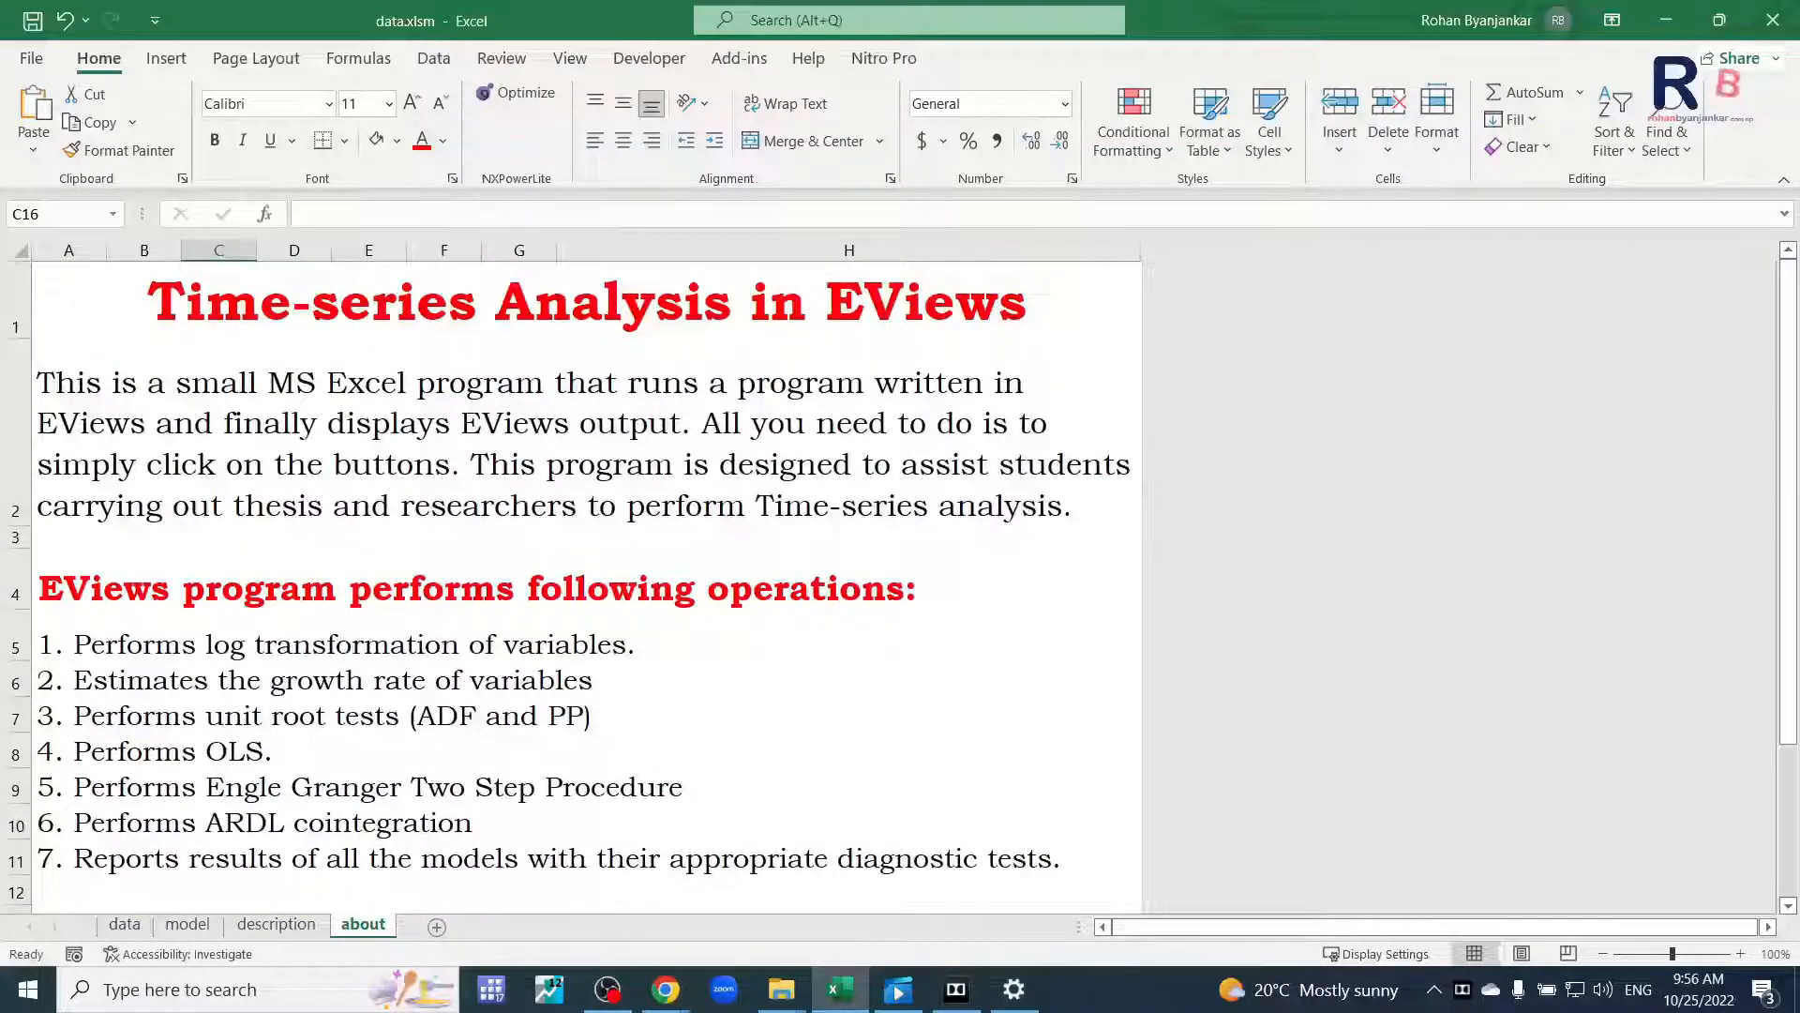